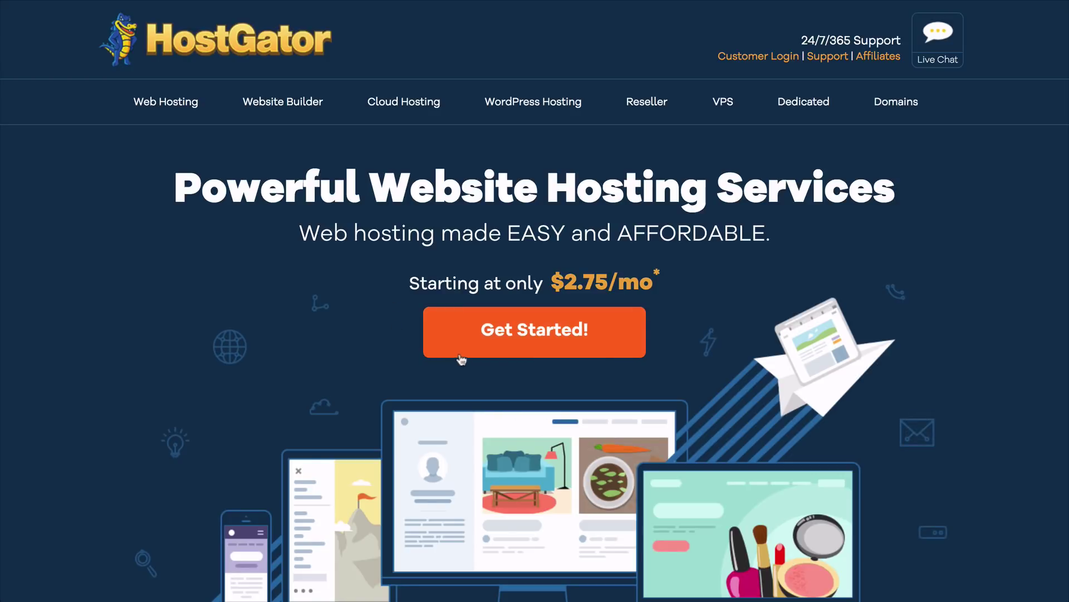
Step: Start a Hatchling hosting order on the 12-month billing cycle at $5.95/mo
click(495, 354)
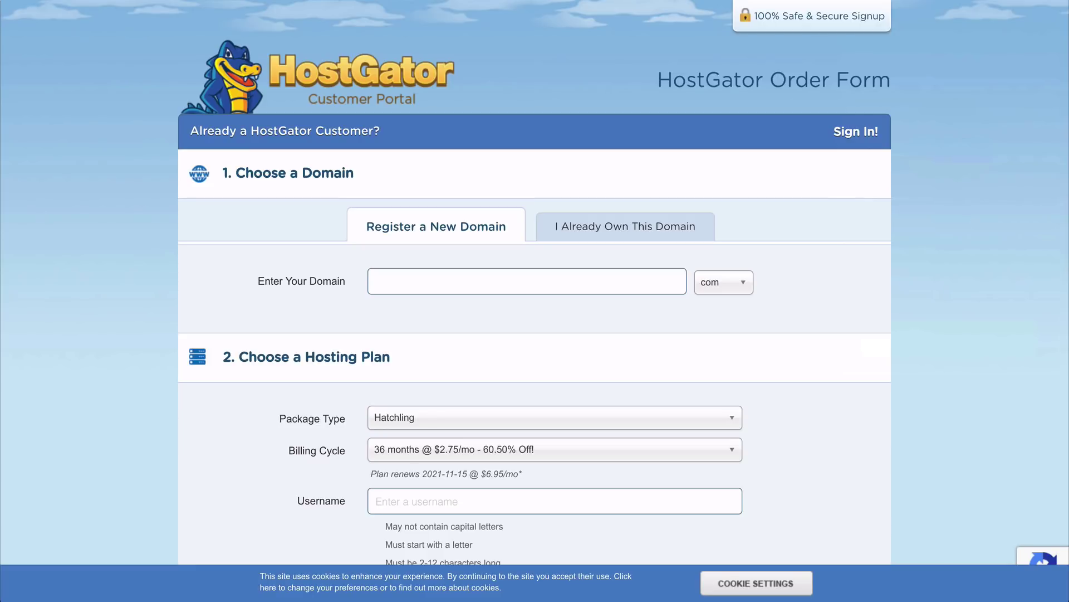
click(749, 289)
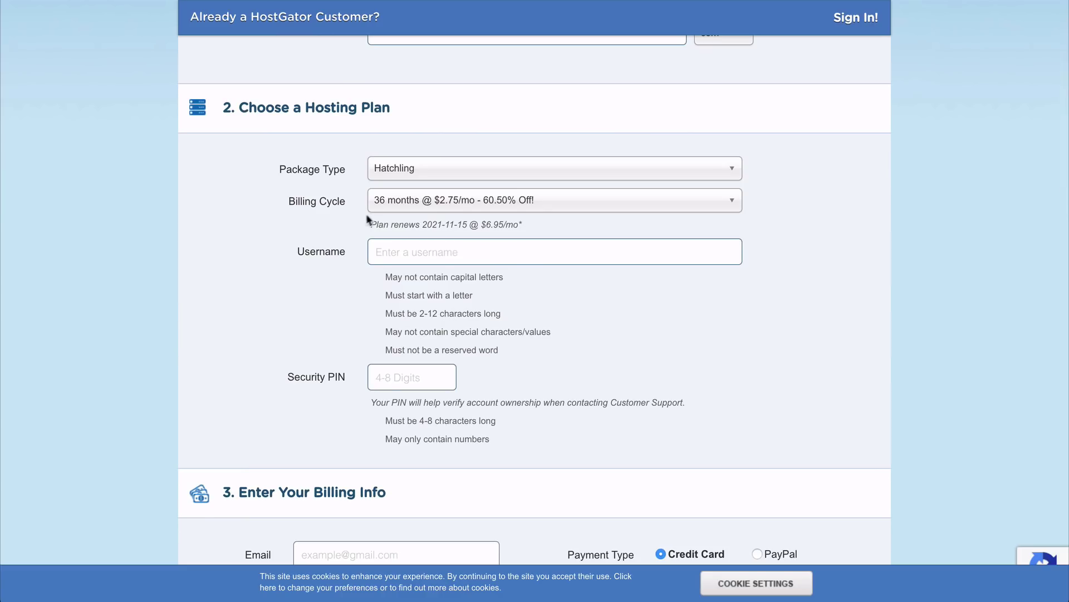
click(390, 203)
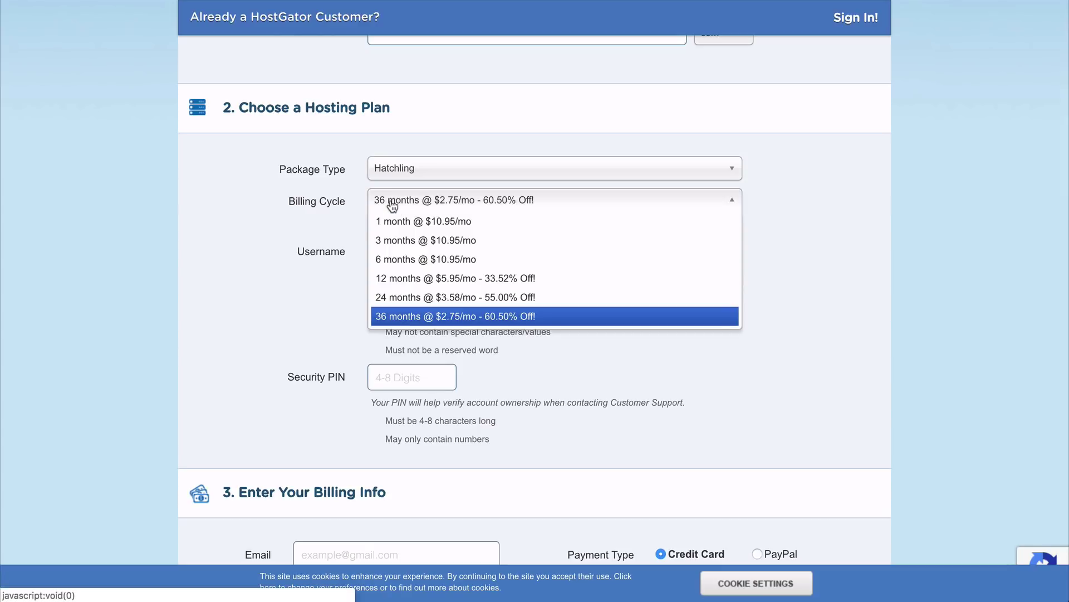
click(401, 280)
scroll(534, 301, down, 7)
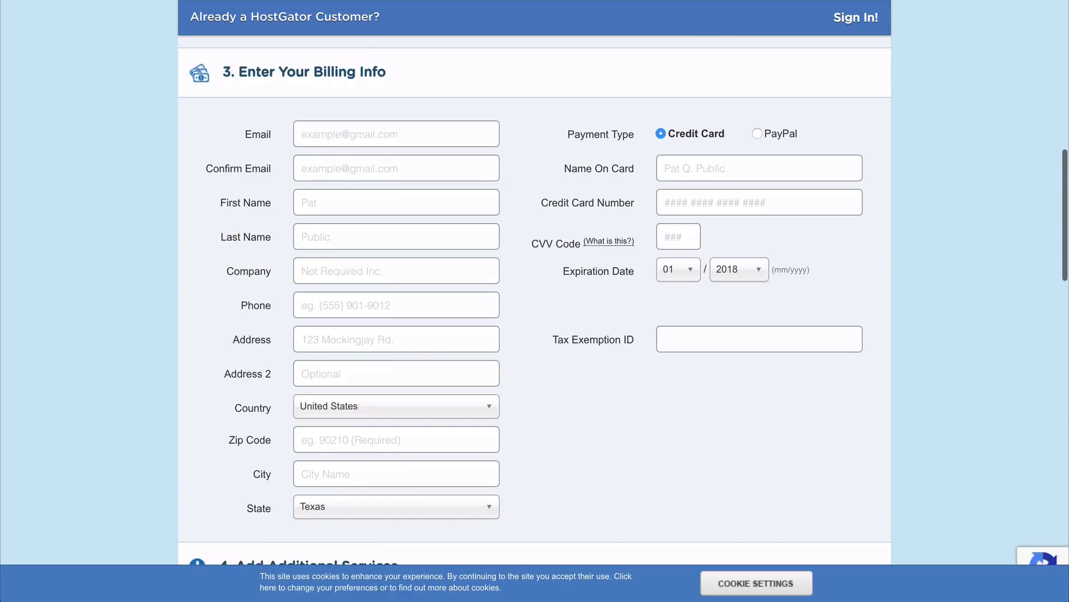
Step: Enter the billing email address and remove the SiteLock add-on
click(312, 134)
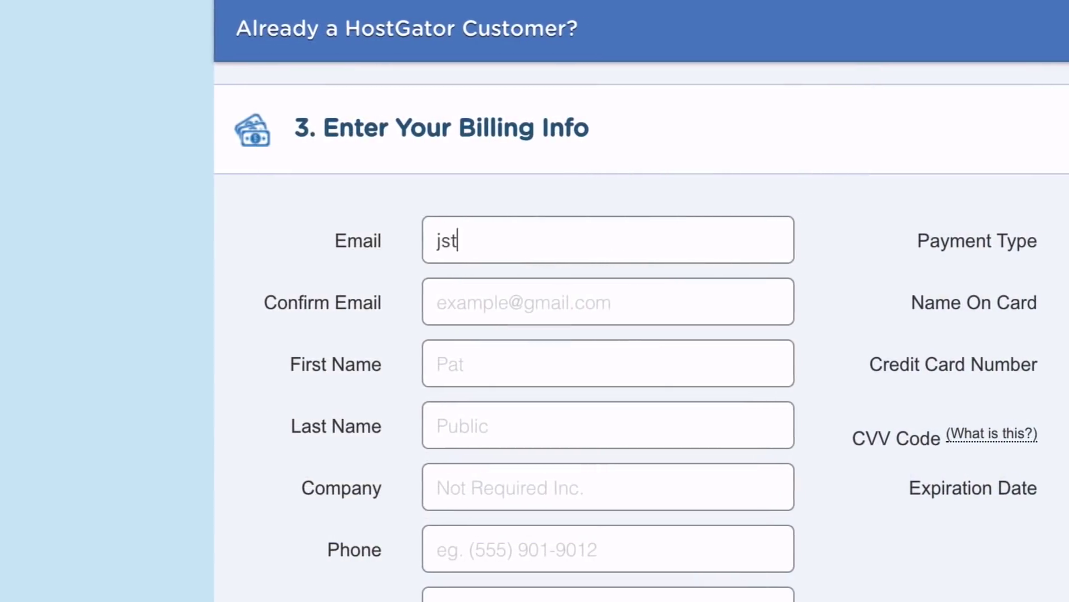
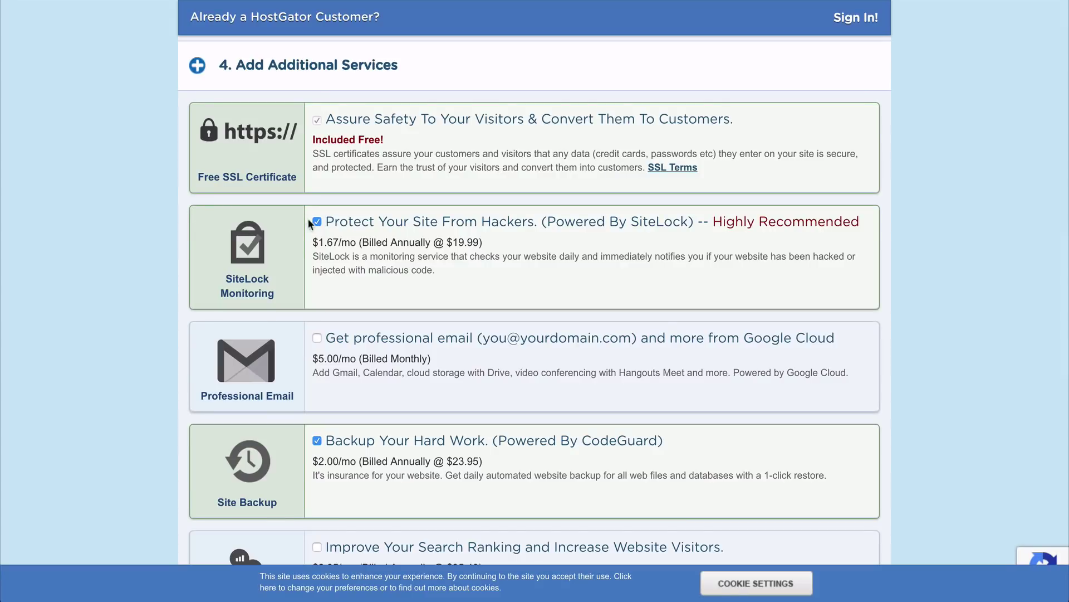
click(312, 221)
Step: Drop the site backup add-on, apply coupon WORDPRESSHERO, accept the terms and check out
scroll(312, 219, down, 3)
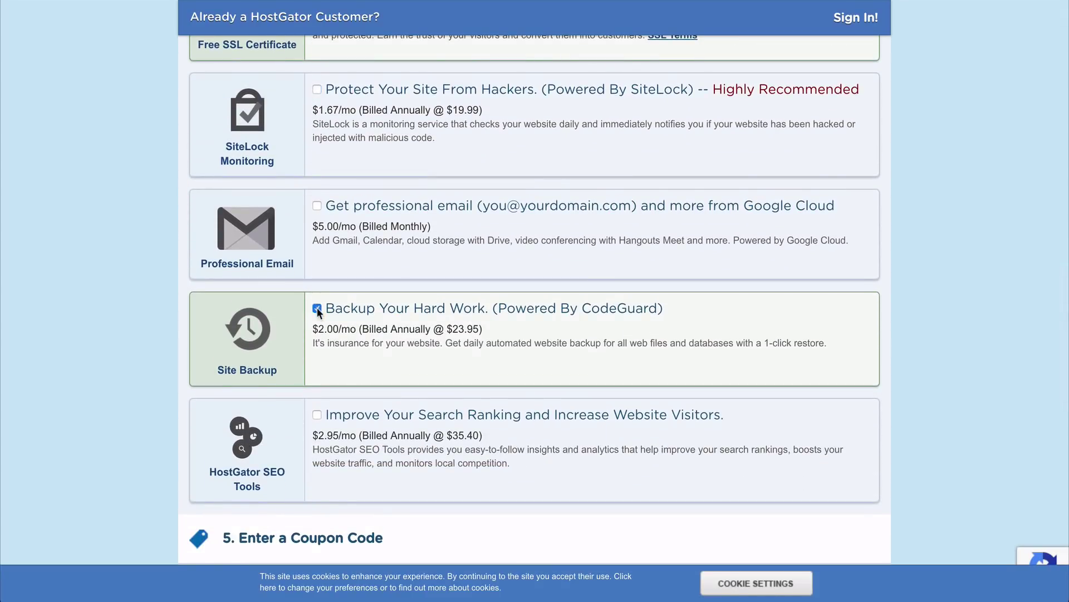
click(317, 308)
scroll(317, 307, down, 5)
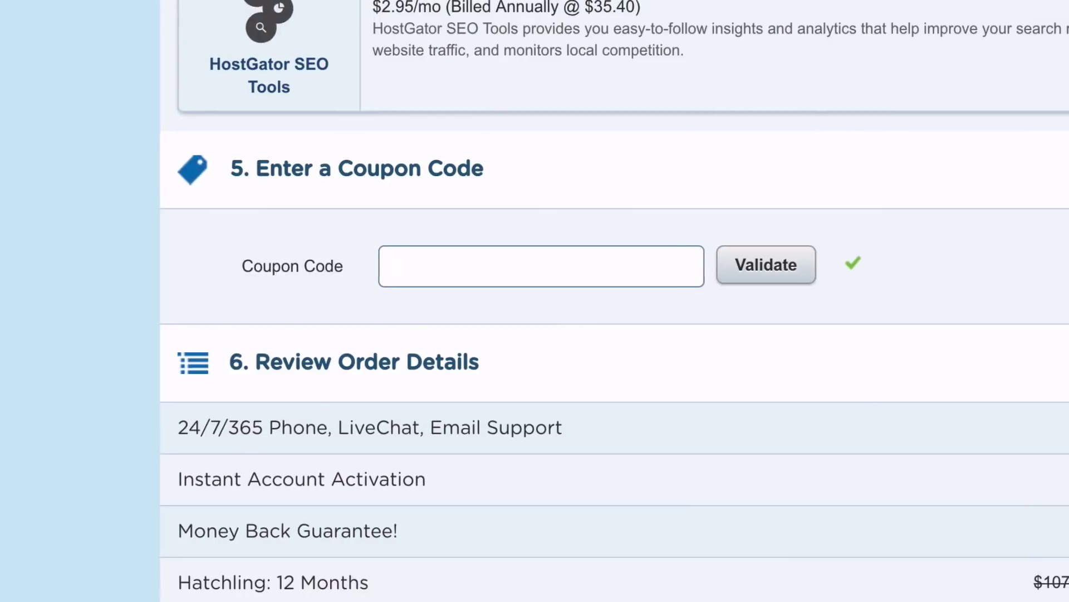
text(WORDPRESS)
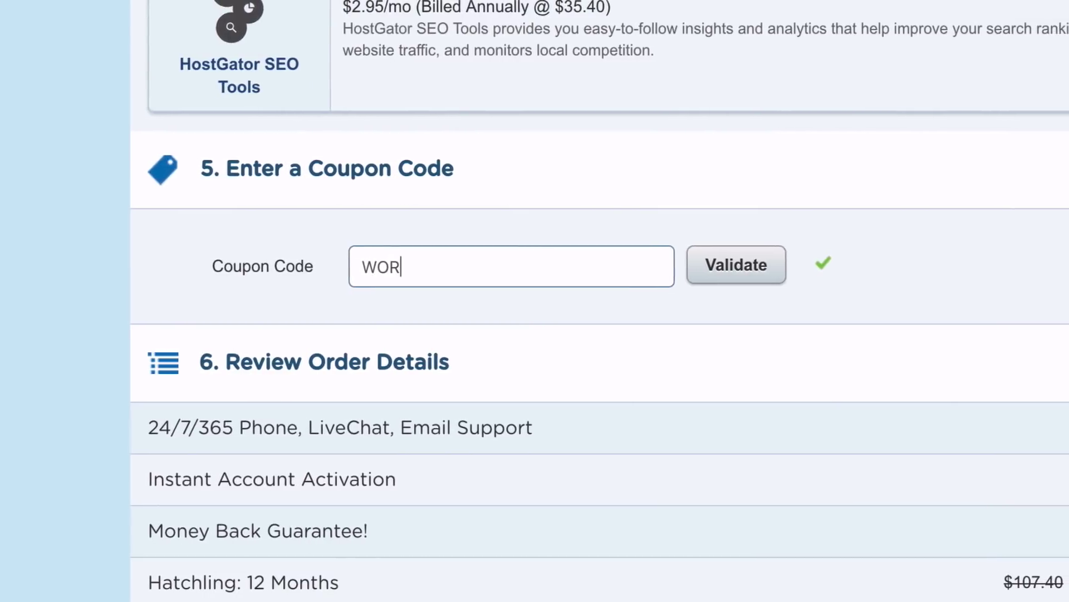
text(HERO)
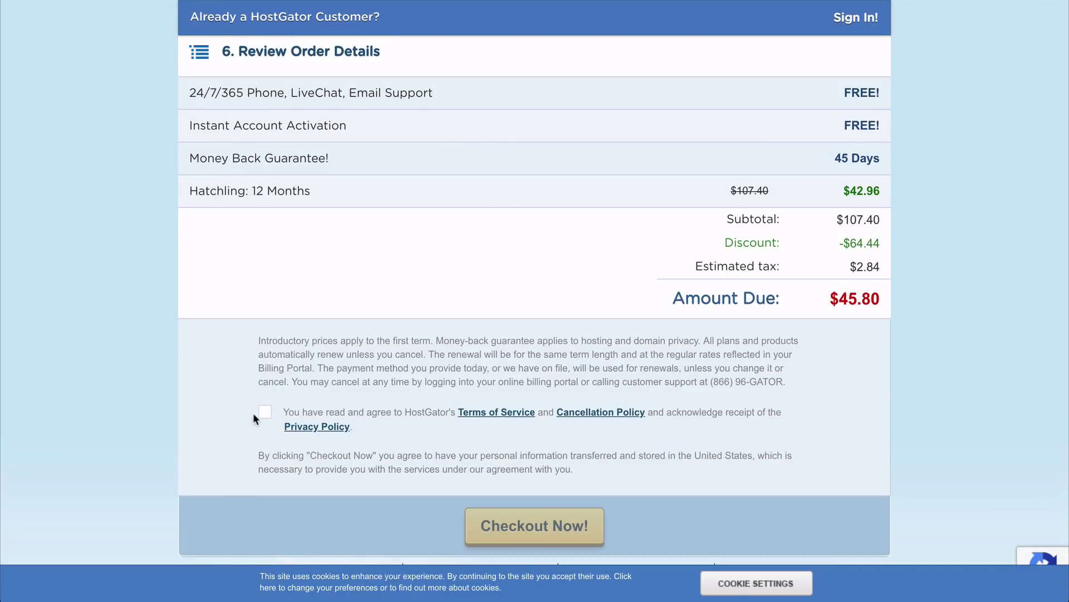
click(265, 413)
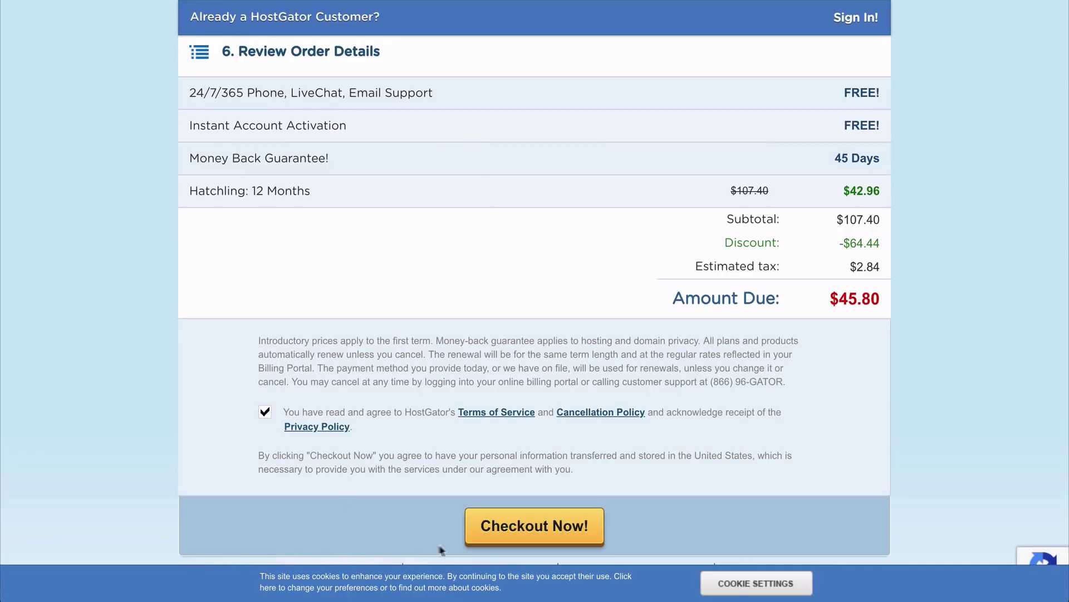
click(508, 535)
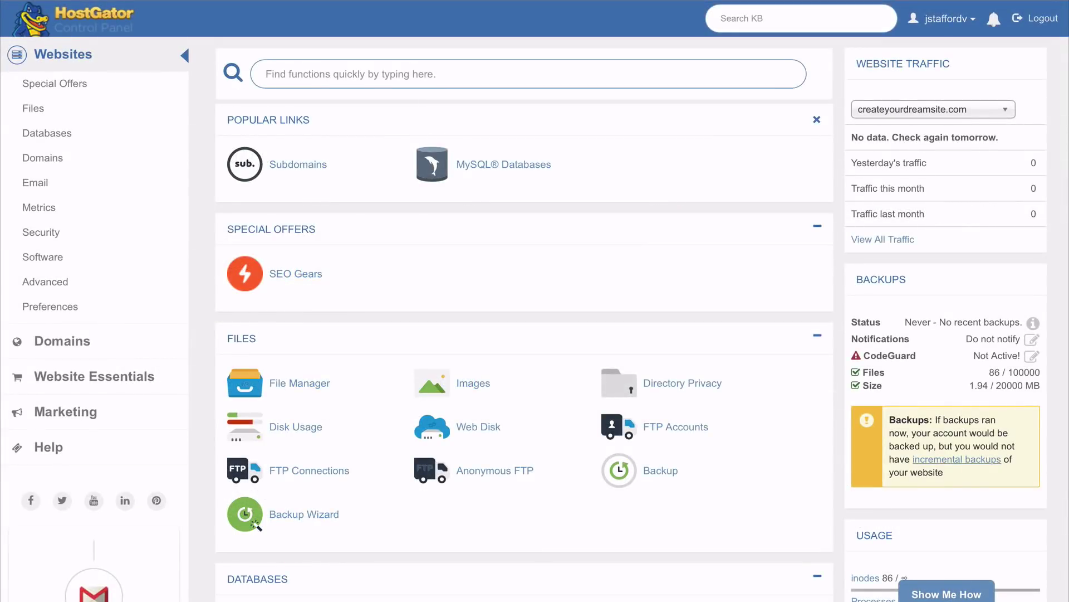
Step: Open the WordPress installer from the Marketplace and choose createyourdreamsite.com as its domain
scroll(641, 318, down, 9)
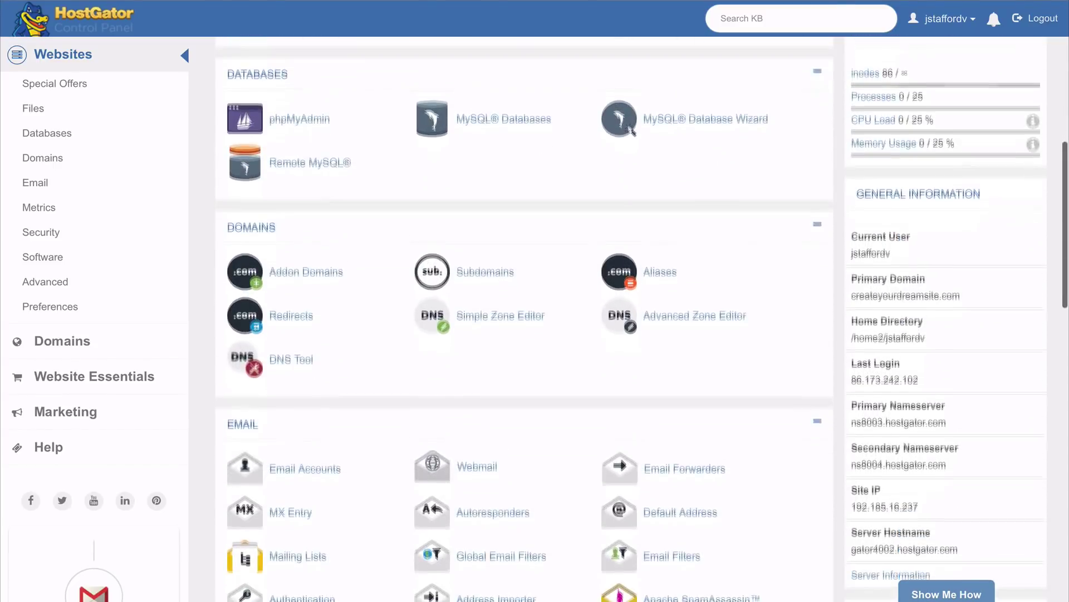
scroll(641, 318, down, 2)
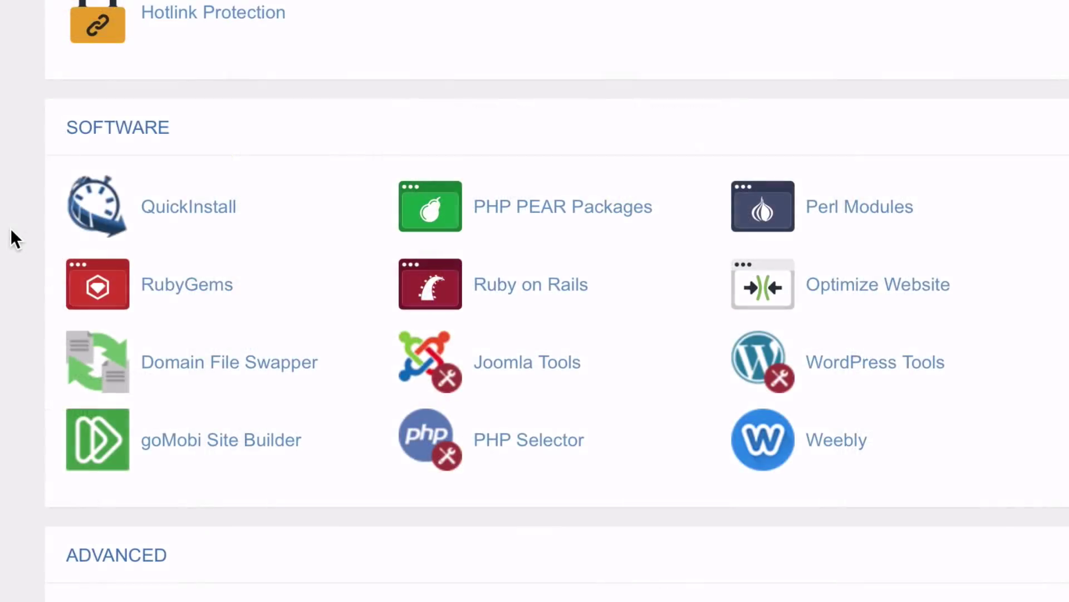
click(181, 217)
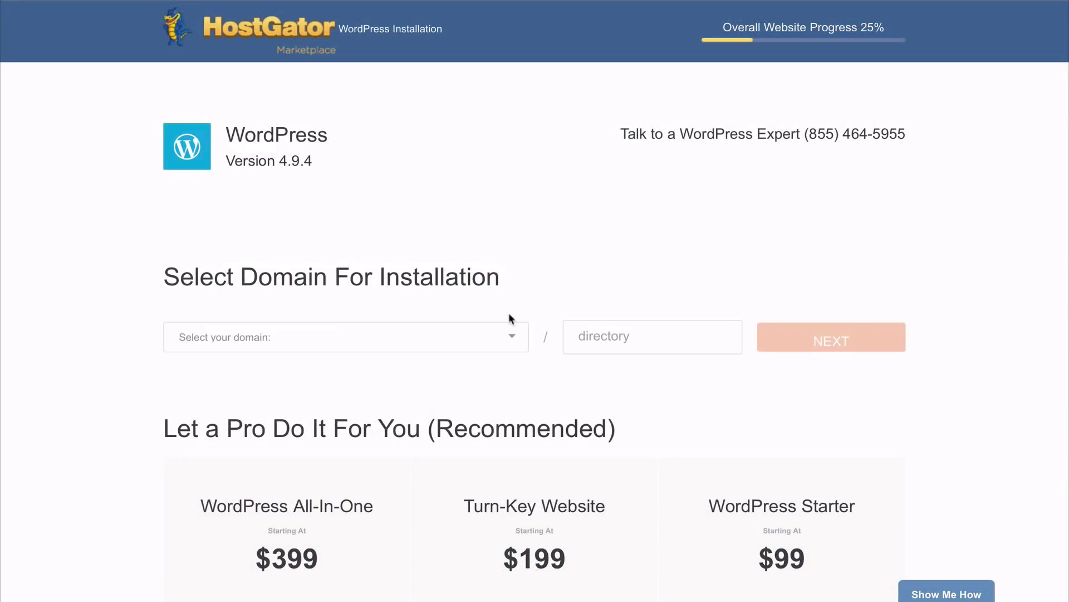
click(512, 340)
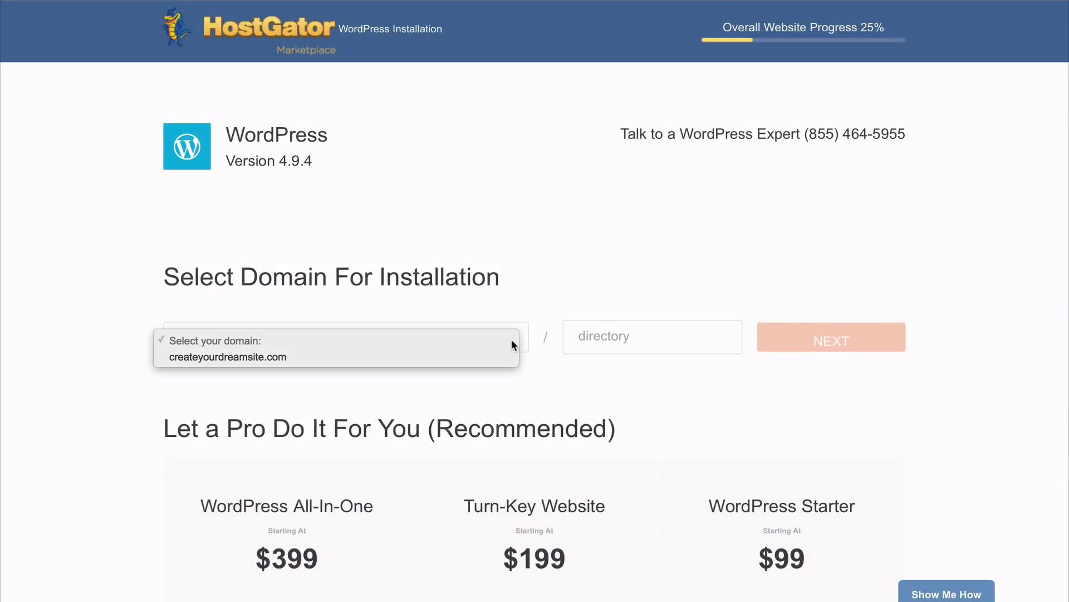
click(459, 357)
click(831, 337)
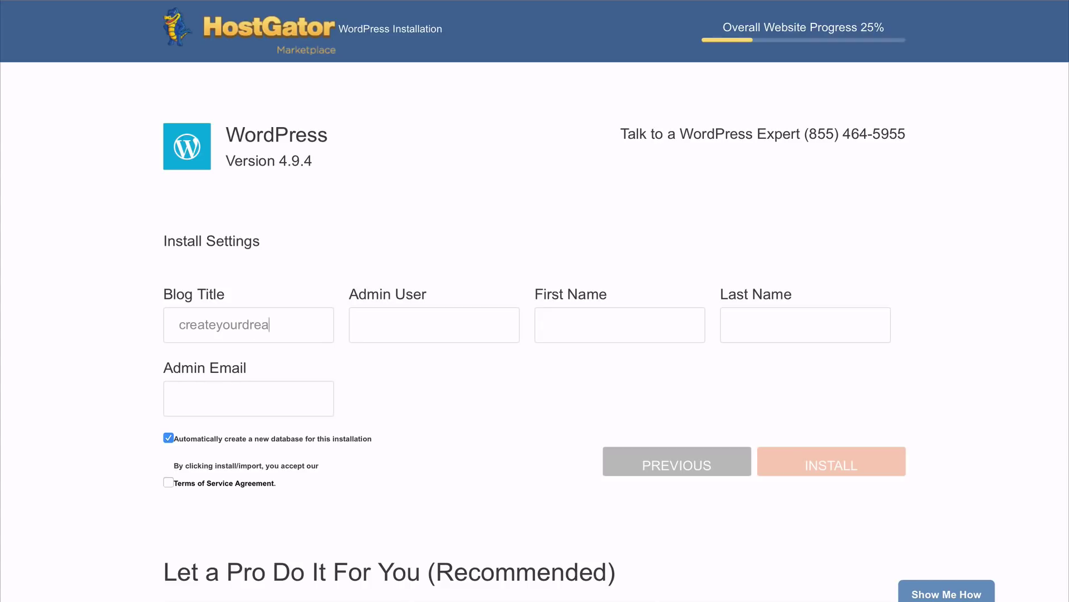
Step: Enter the admin's first and last name and run the WordPress installation
key(Tab)
text(James)
key(Tab)
key(Tab)
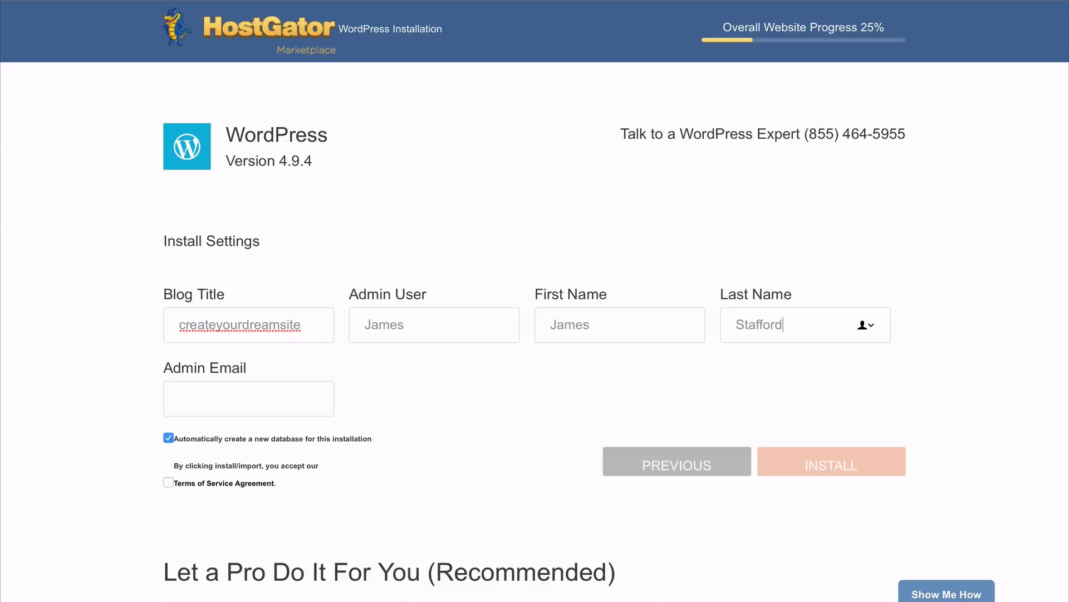
click(802, 466)
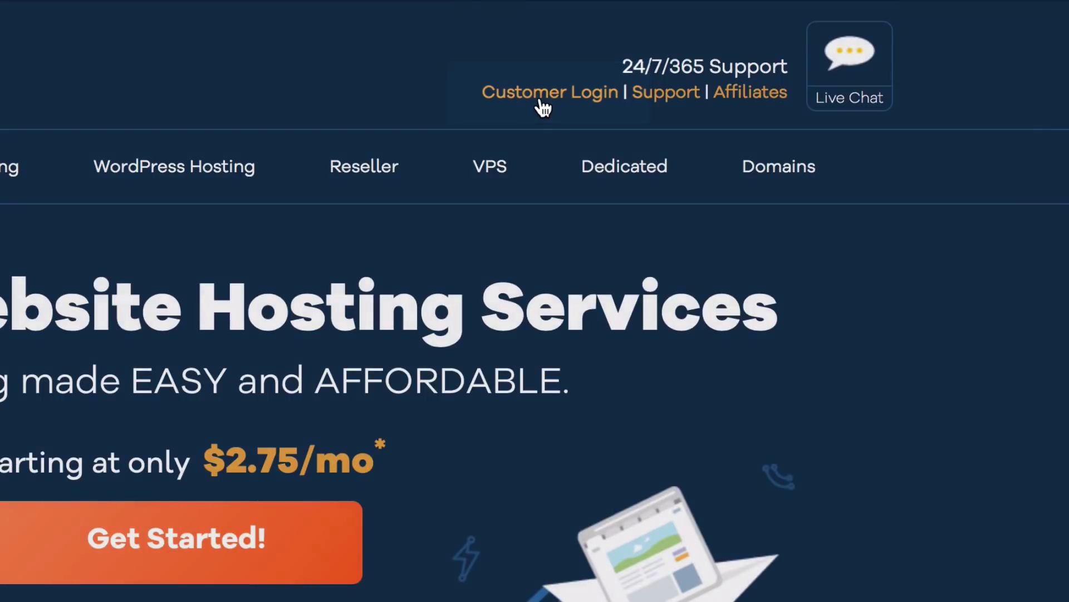
click(544, 108)
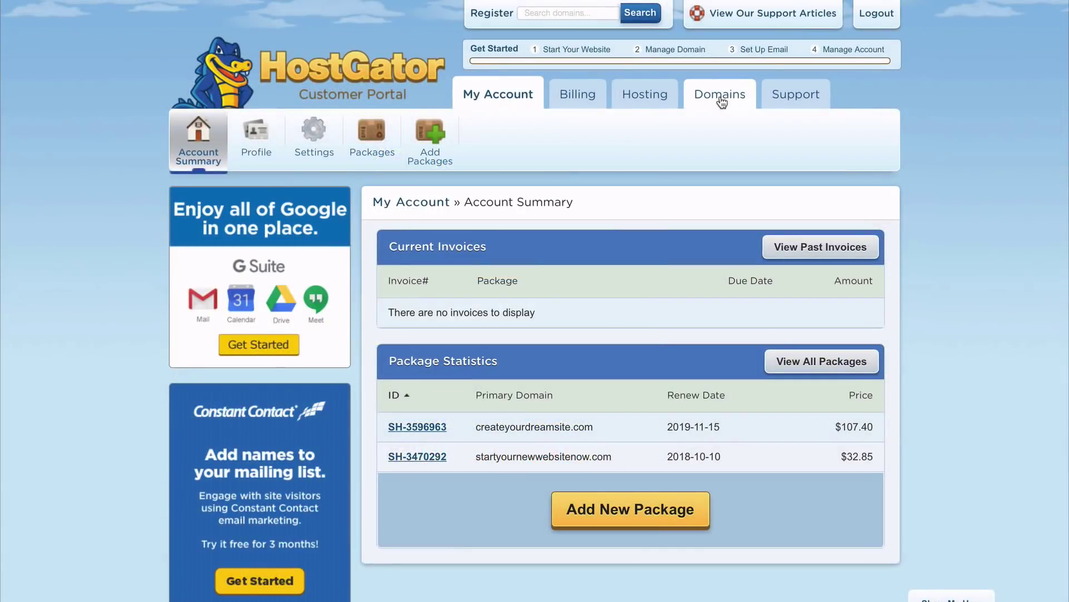
Step: Set createyourdreamsite.com's name servers to point automatically to the hosting account
click(719, 96)
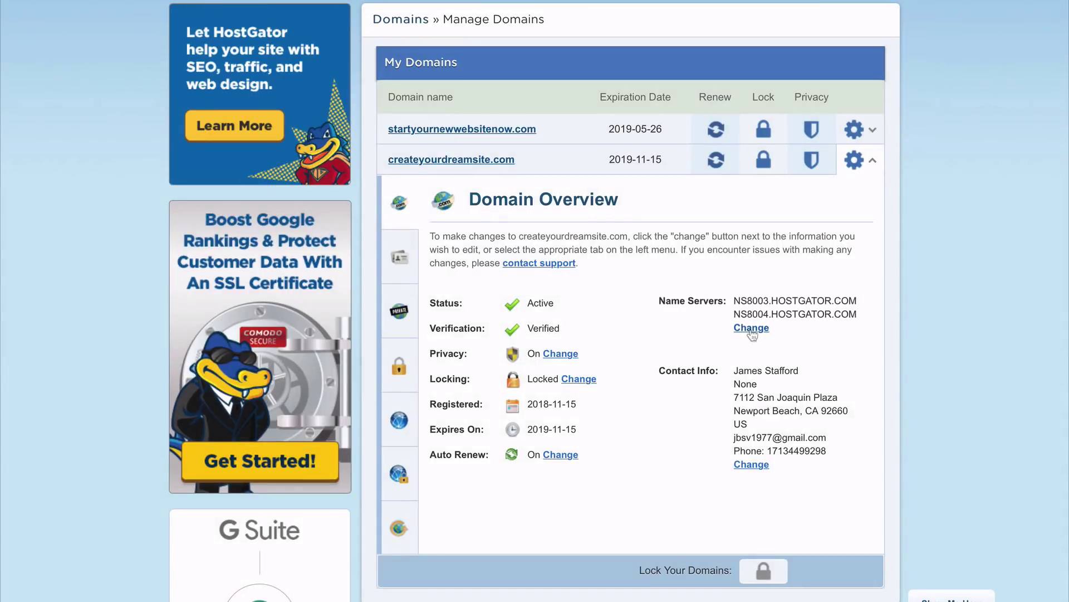
click(751, 328)
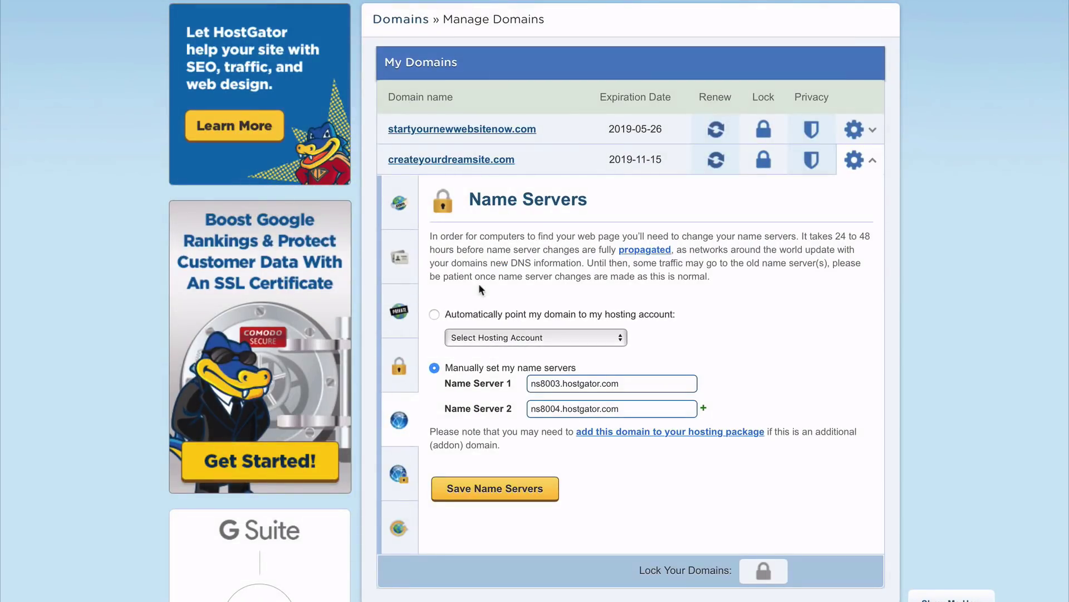
click(435, 315)
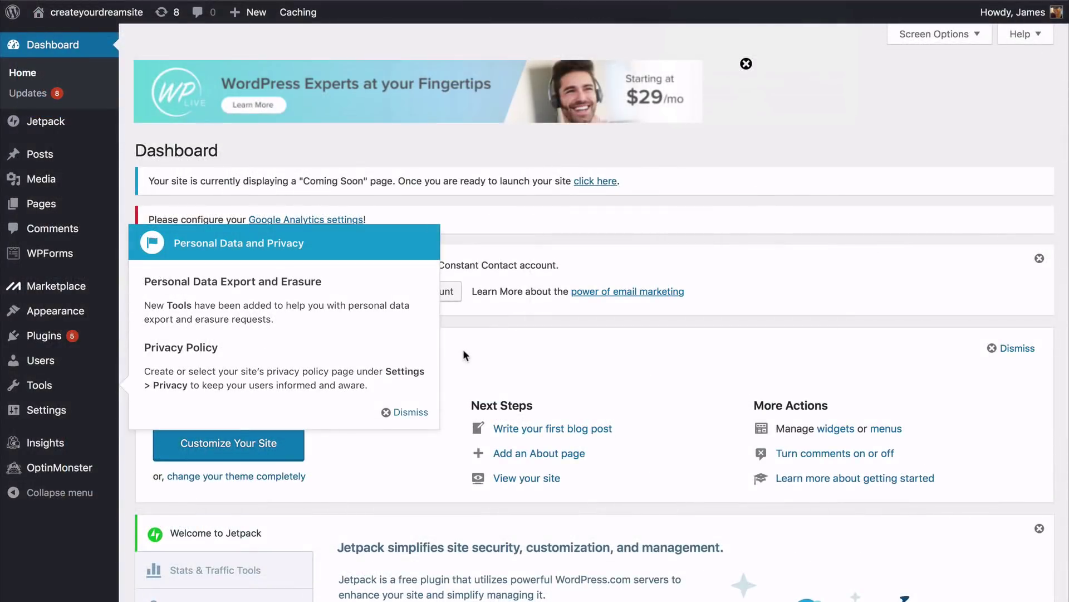
Step: Dismiss the dashboard notices and review the live site in a new tab
click(416, 413)
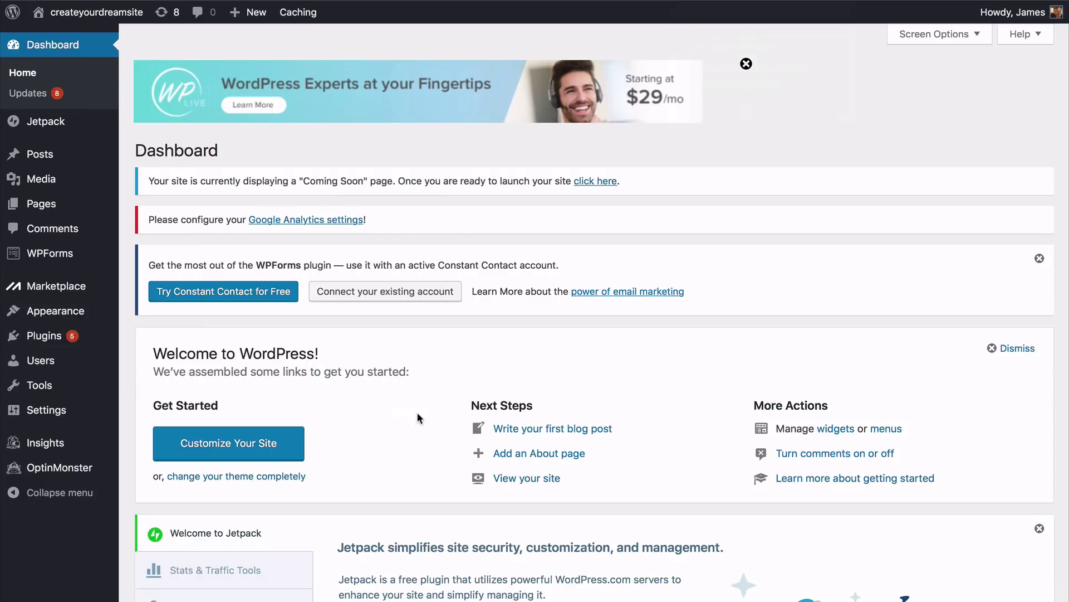
click(746, 64)
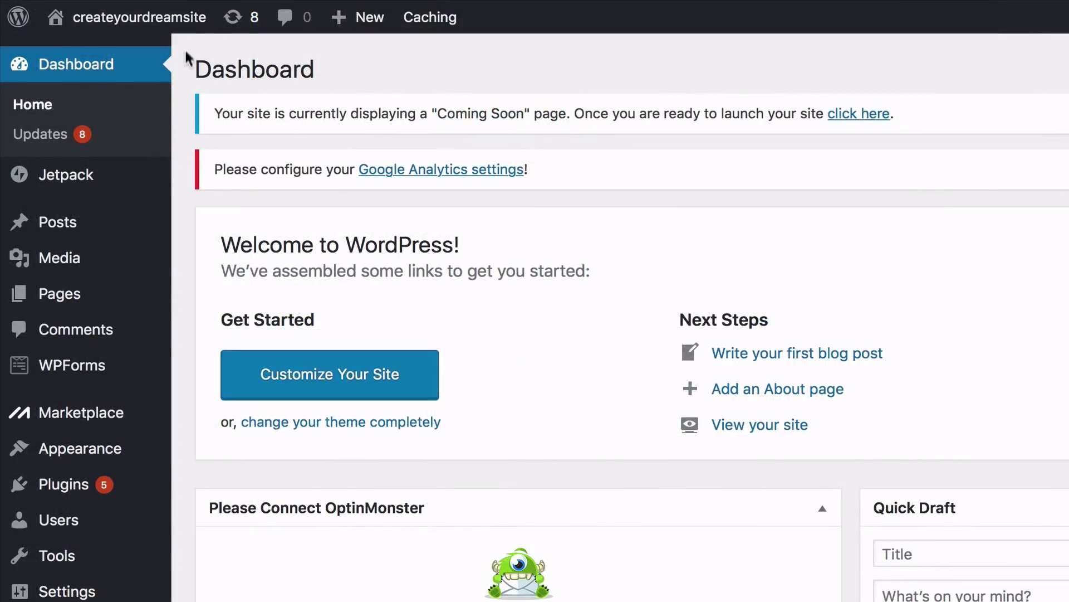
mouse_move(184, 22)
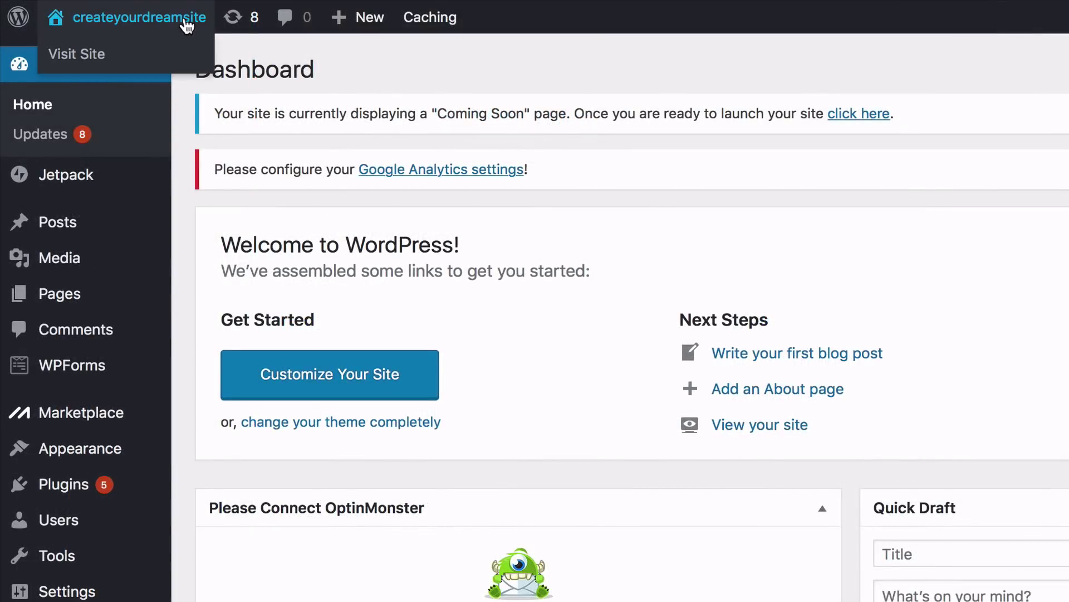
right_click(120, 58)
click(135, 65)
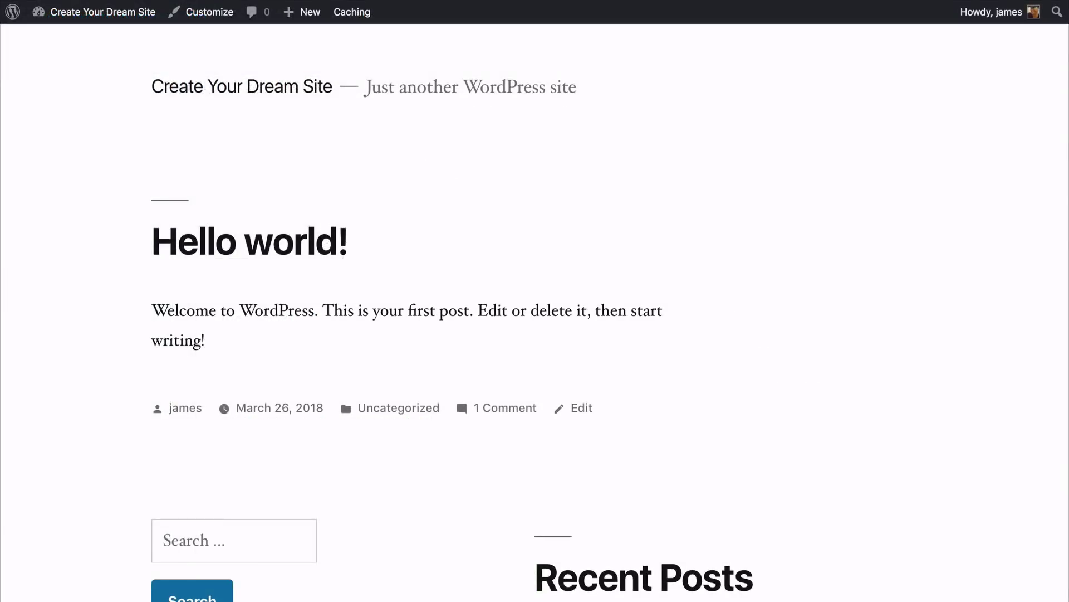
scroll(534, 312, down, 6)
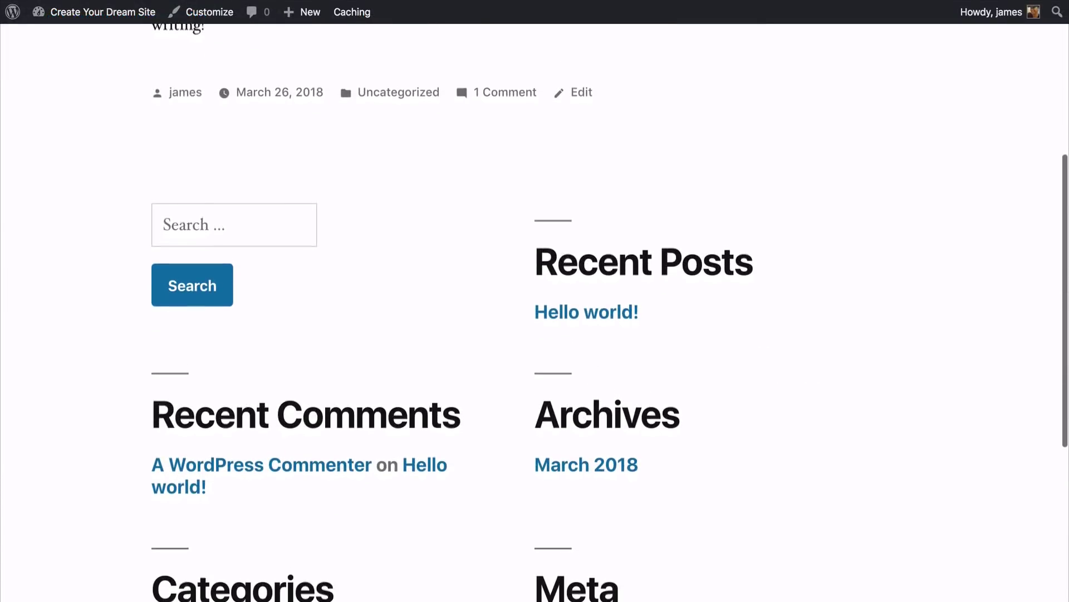
scroll(534, 311, down, 6)
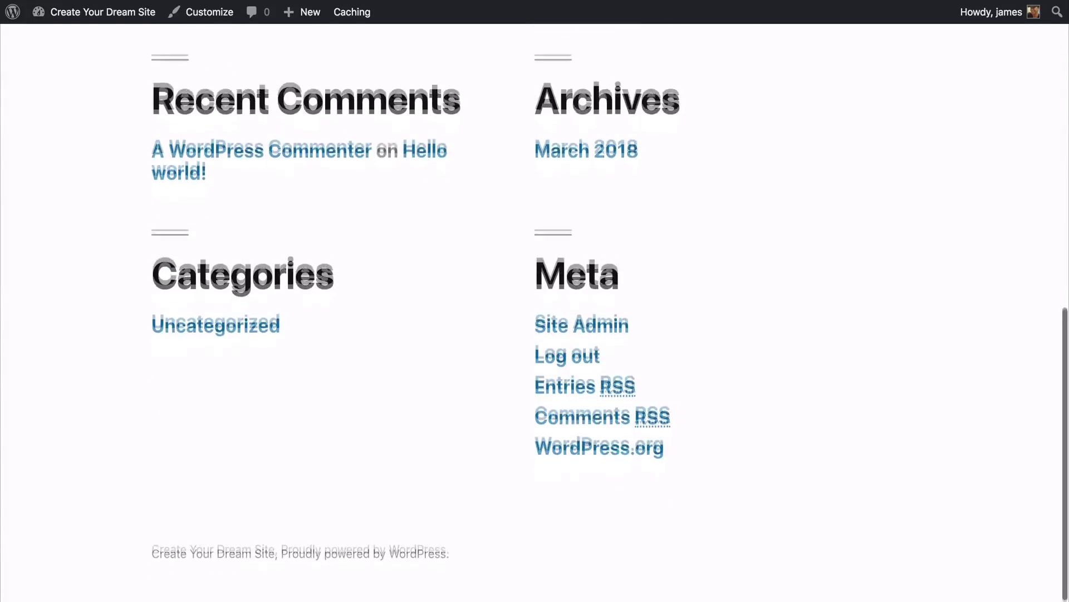
scroll(534, 312, up, 7)
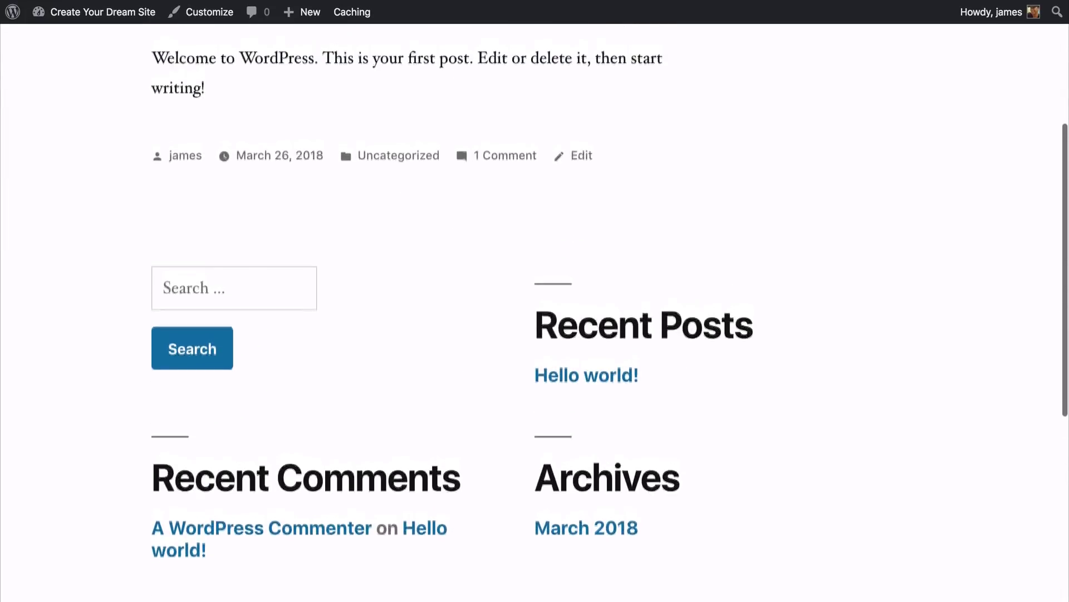
scroll(535, 312, up, 5)
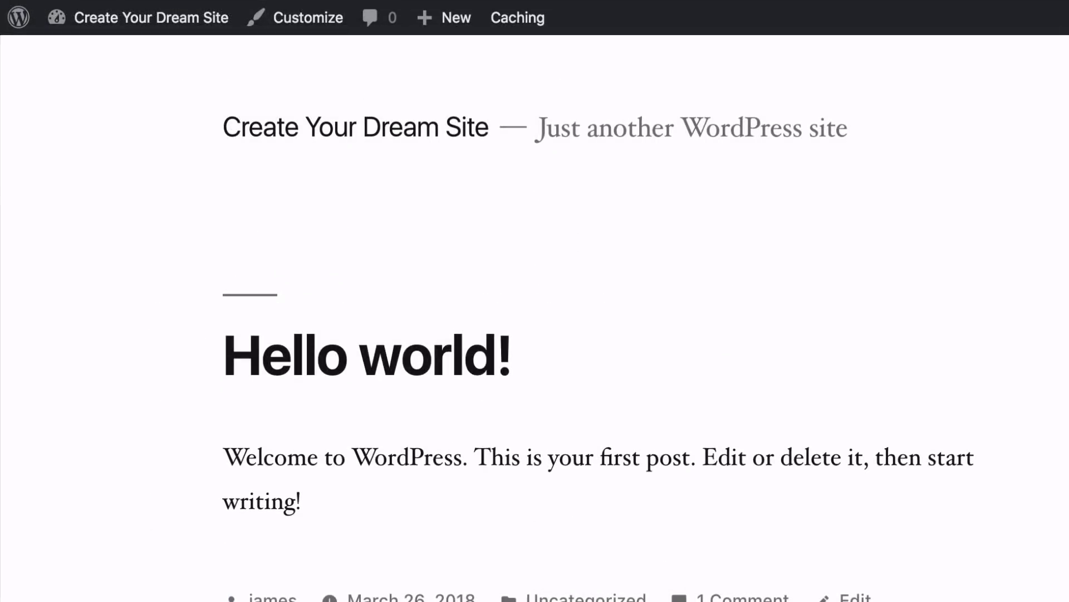
Step: Return to the dashboard and launch the site, ending Coming Soon mode
mouse_move(146, 33)
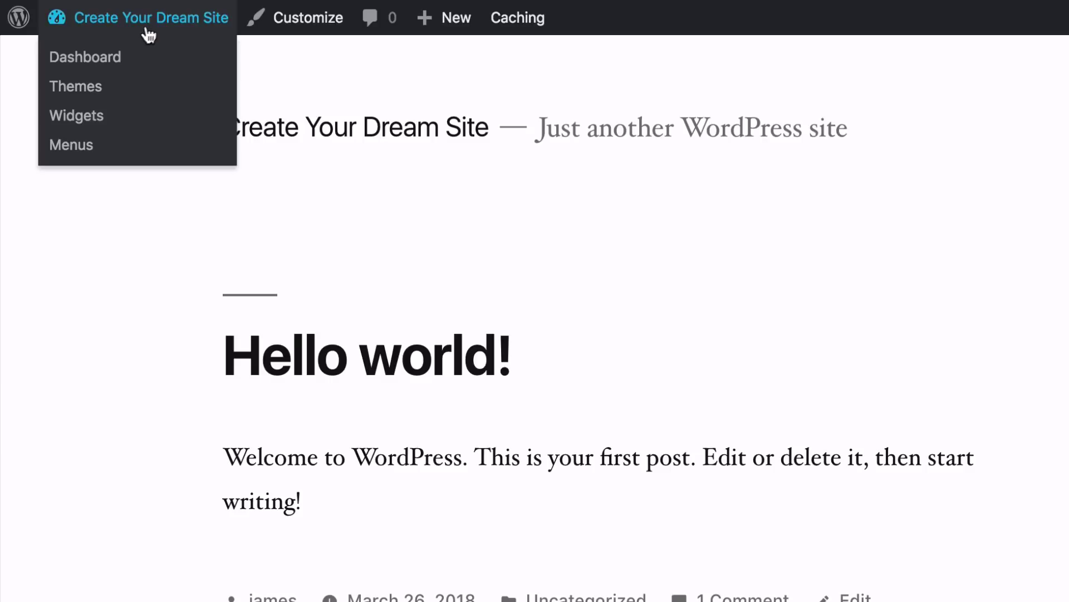
click(94, 68)
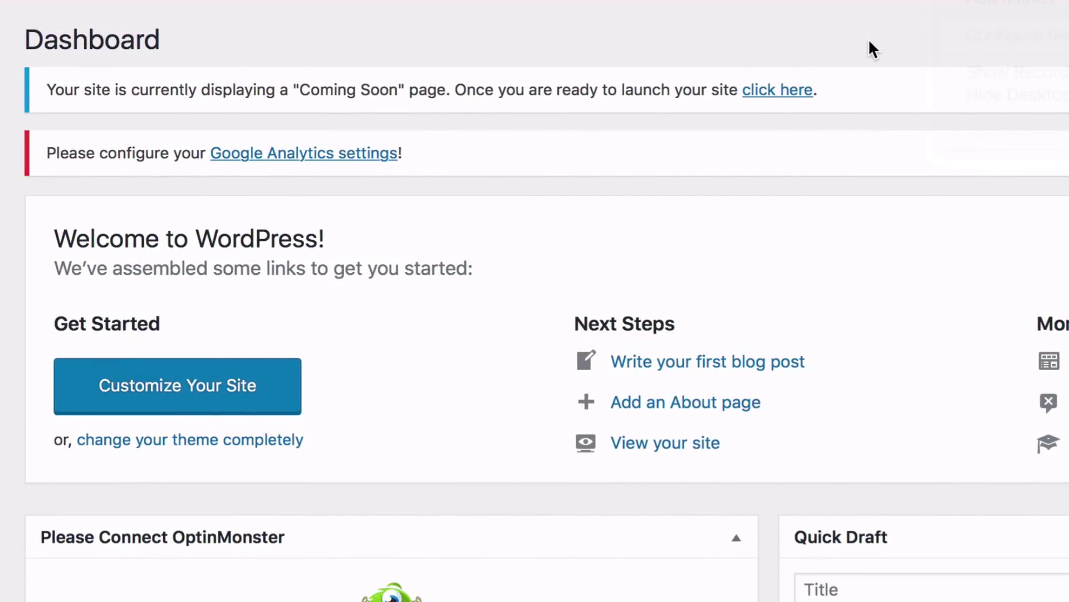
click(776, 92)
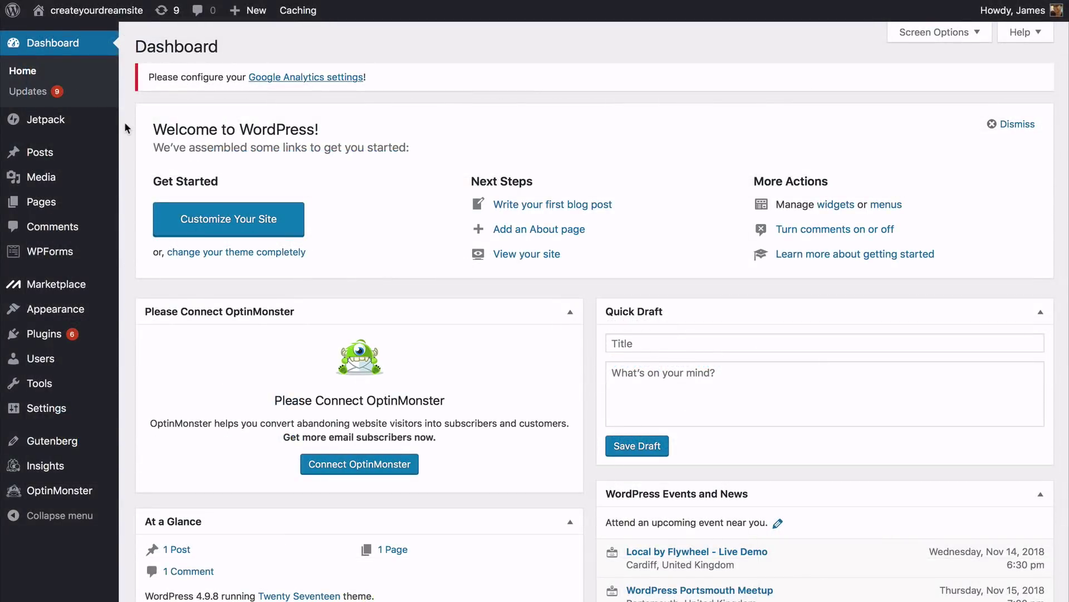
mouse_move(91, 206)
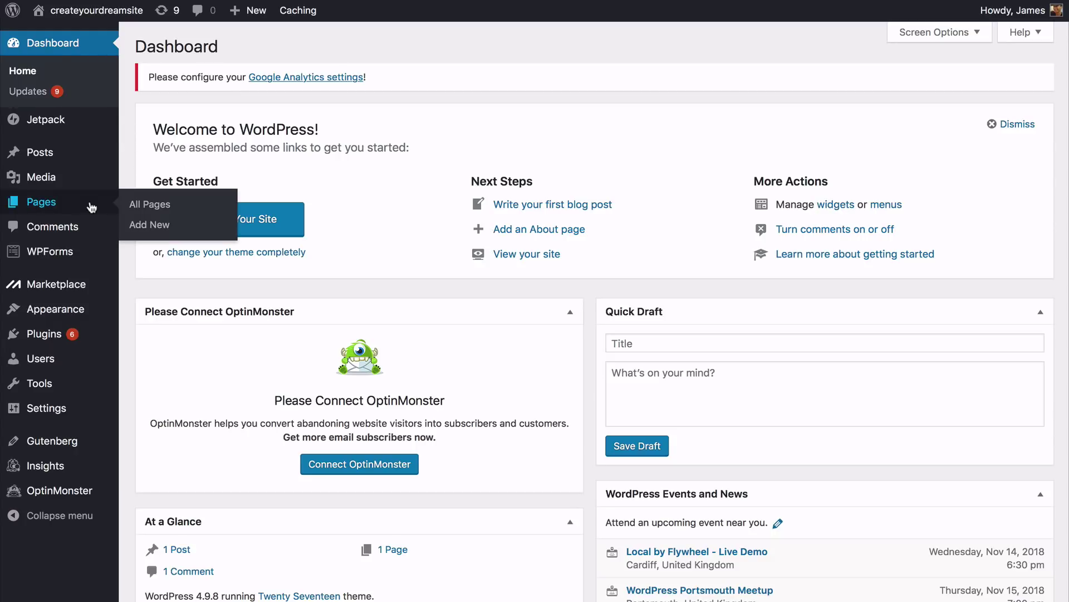
Step: Create and publish pages titled Home, About and Contact
click(137, 206)
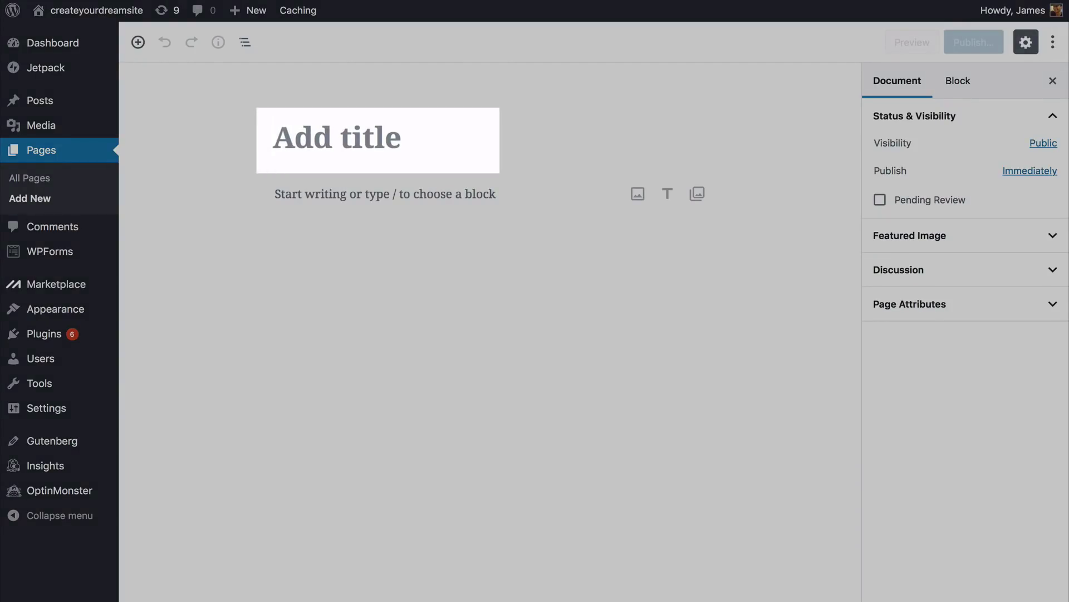
text(H)
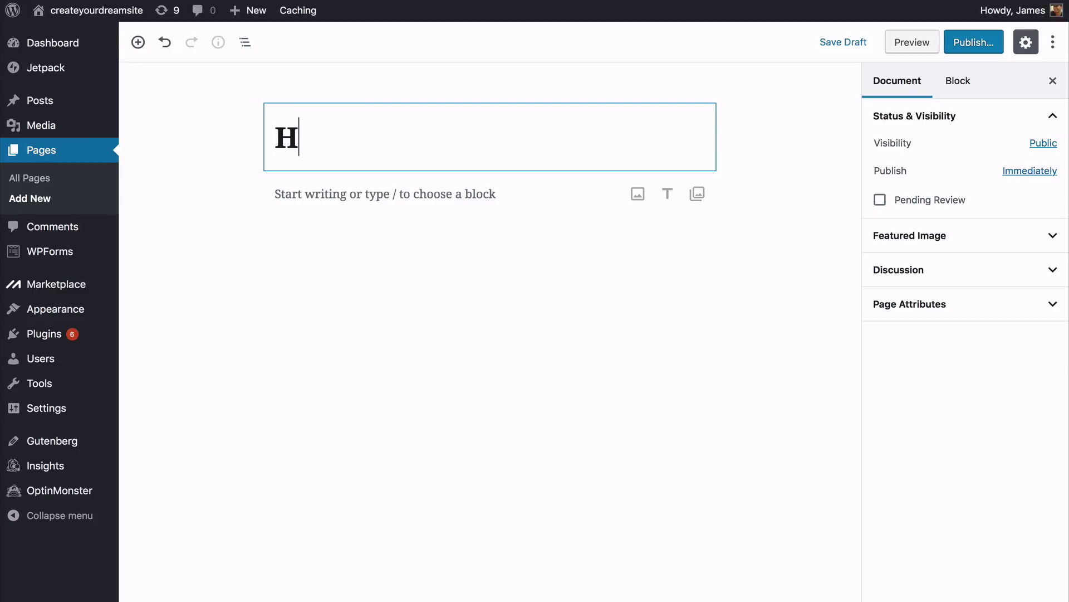
text(ome)
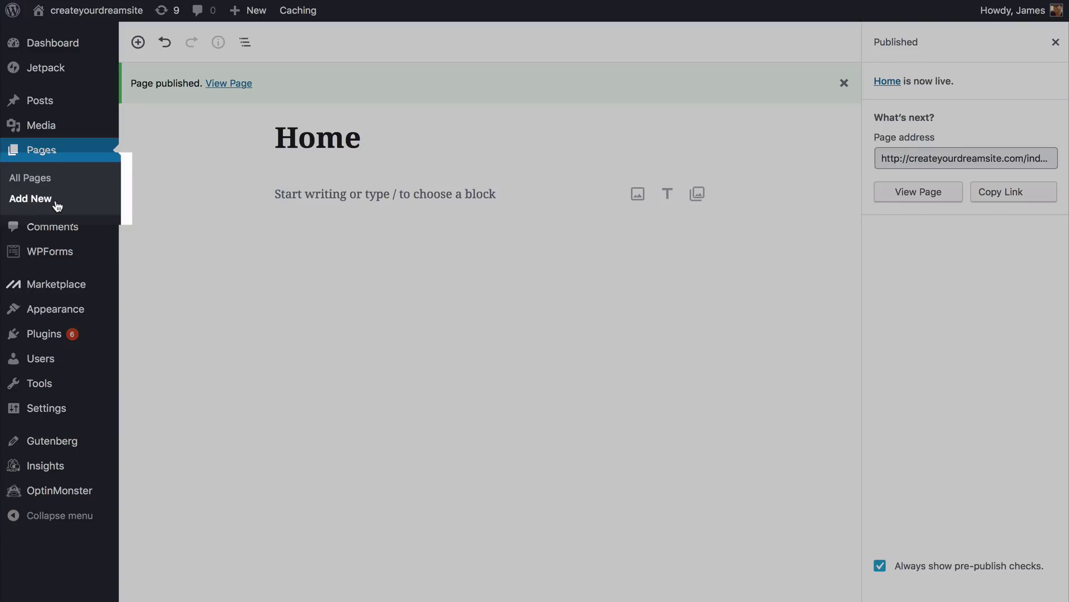
click(58, 206)
text(Abo)
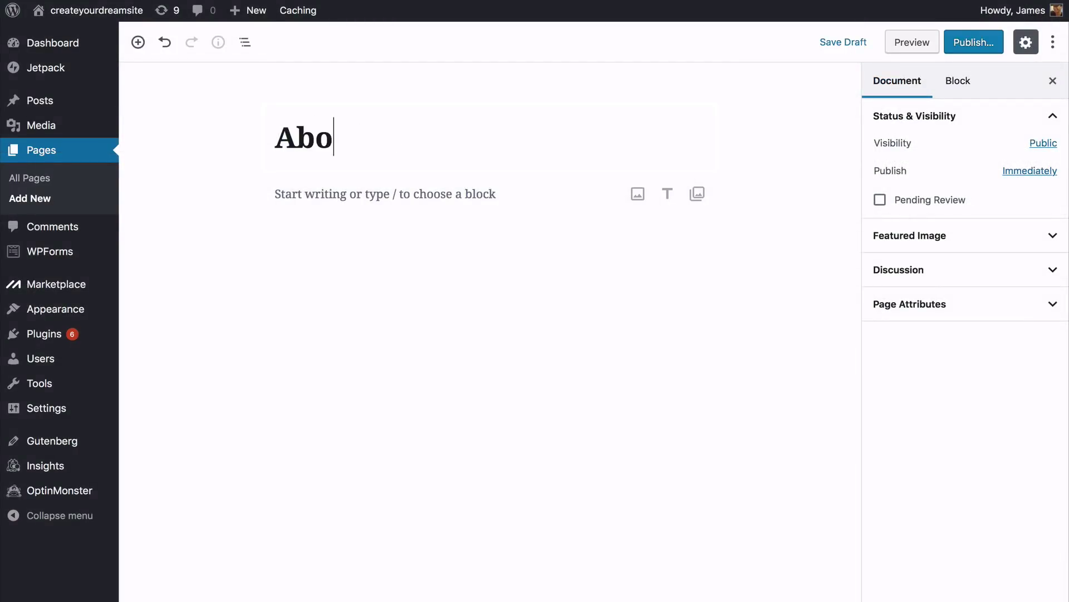
text(ut)
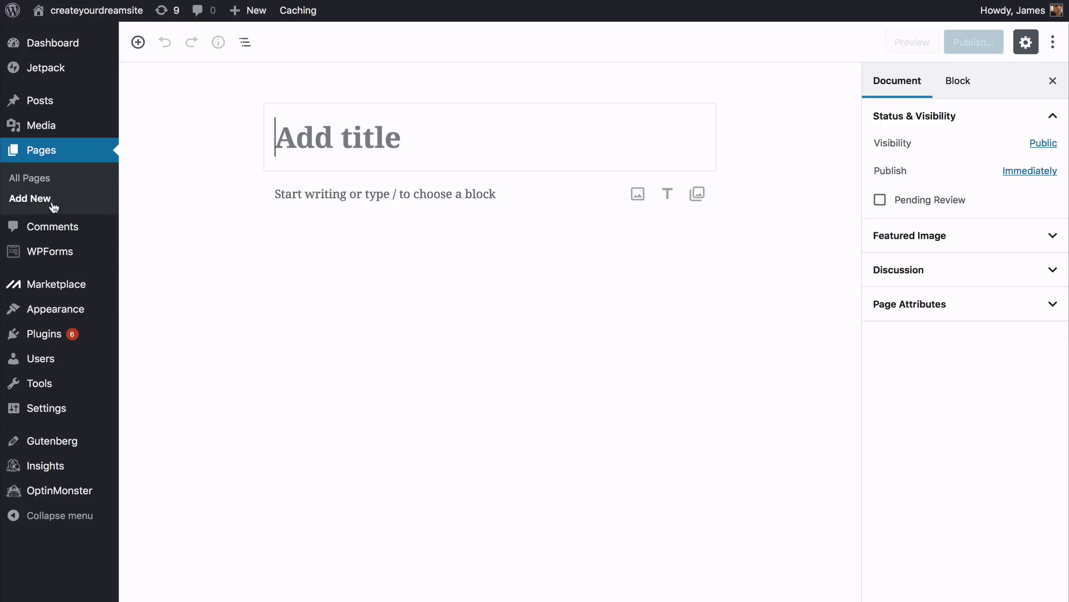
text(C)
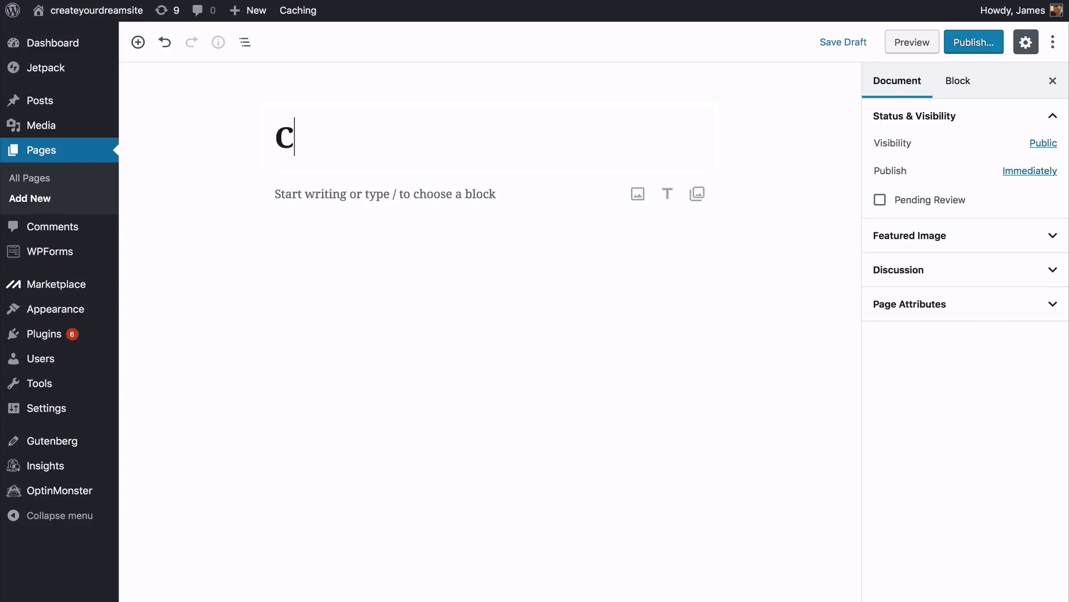
text(ontac)
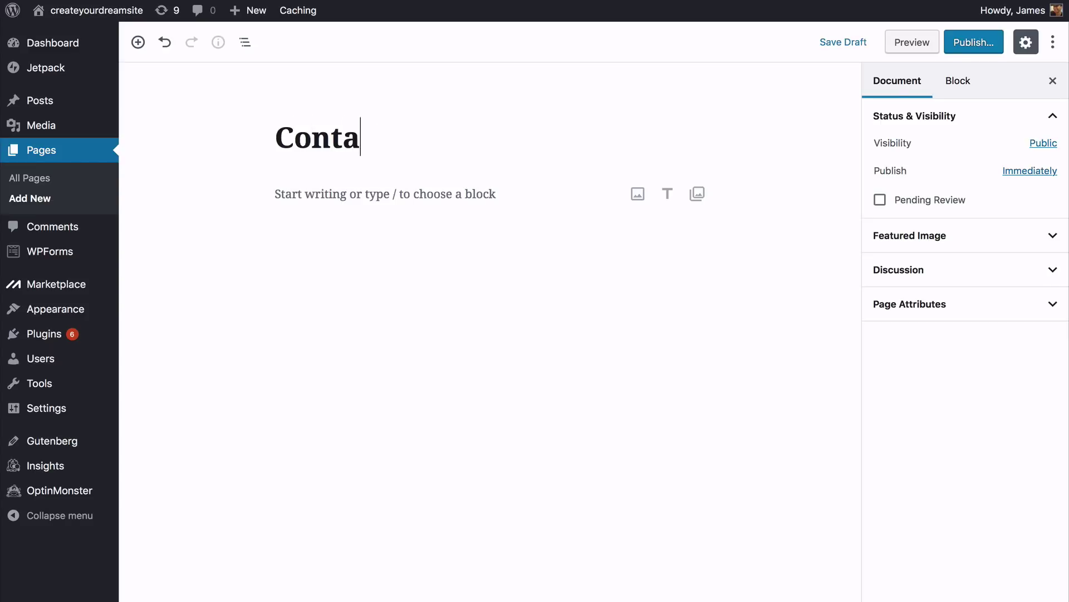
text(t)
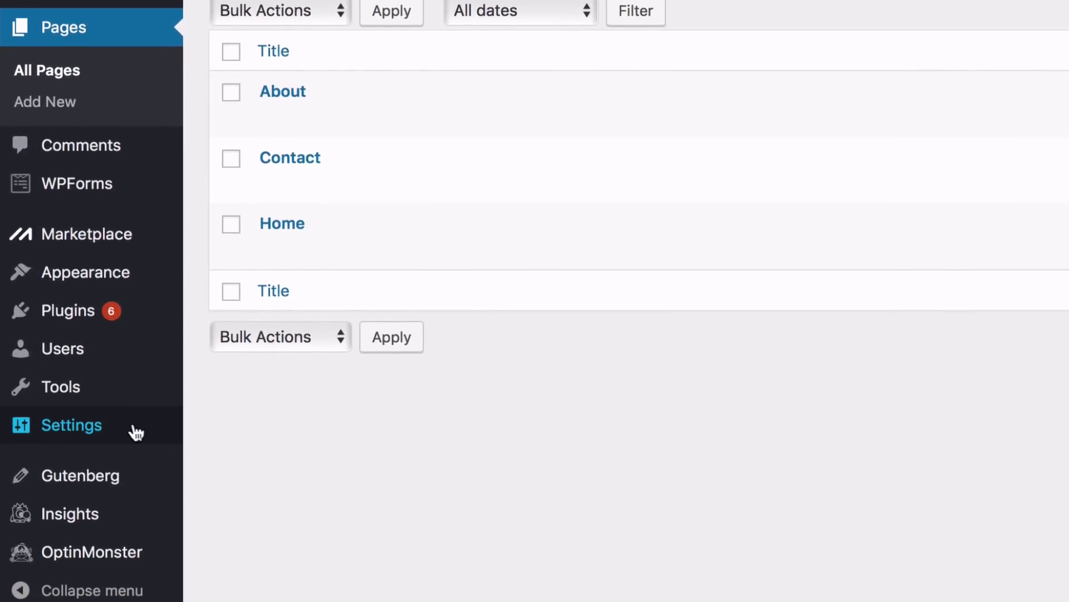
mouse_move(156, 461)
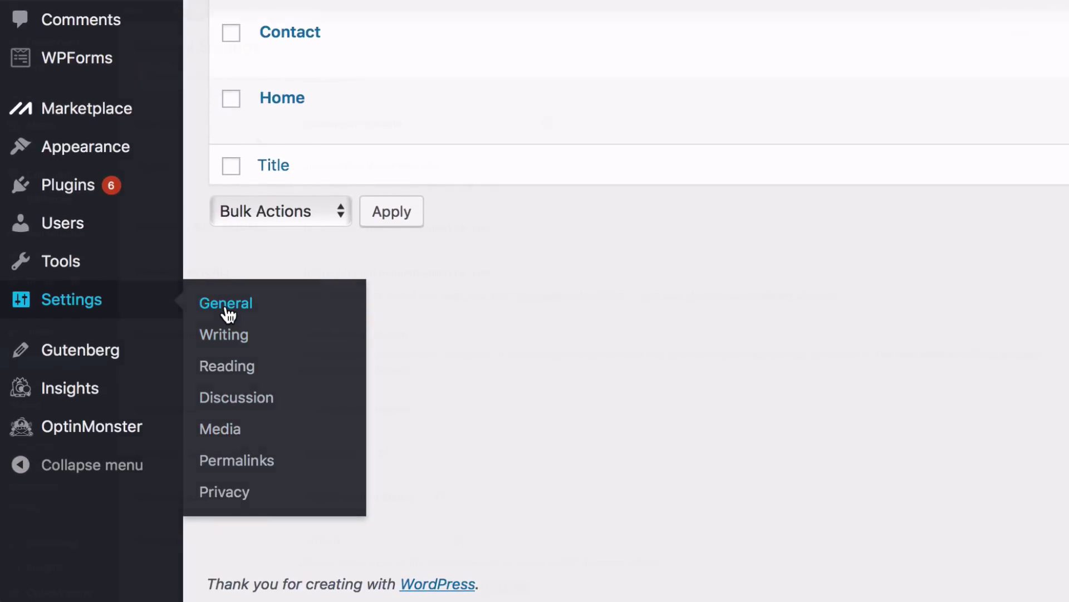
Step: Change the site title to createyourdreamsite.com in General Settings
click(225, 309)
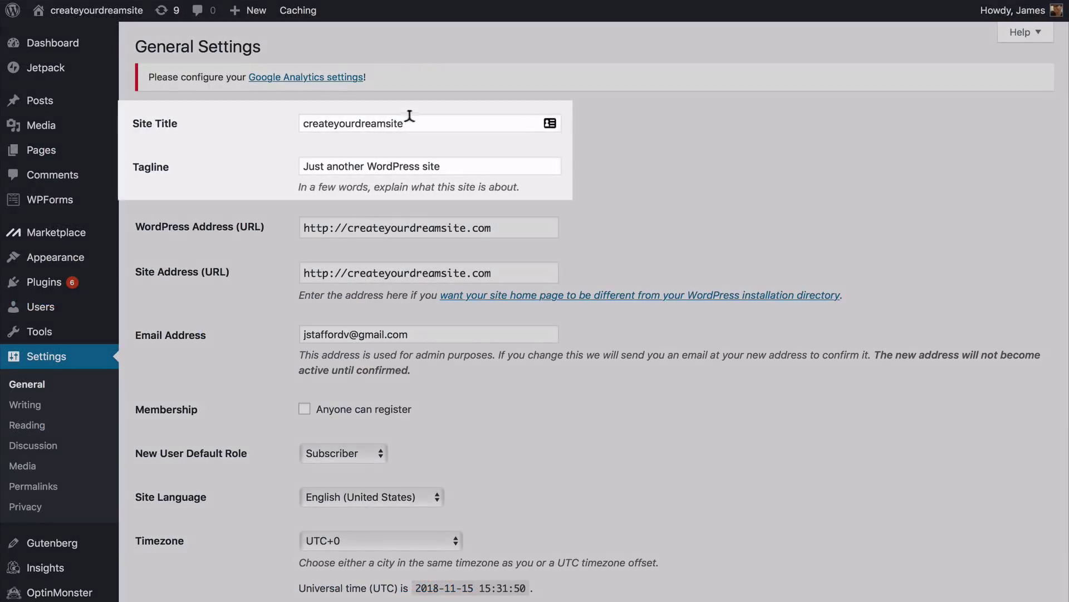
click(398, 117)
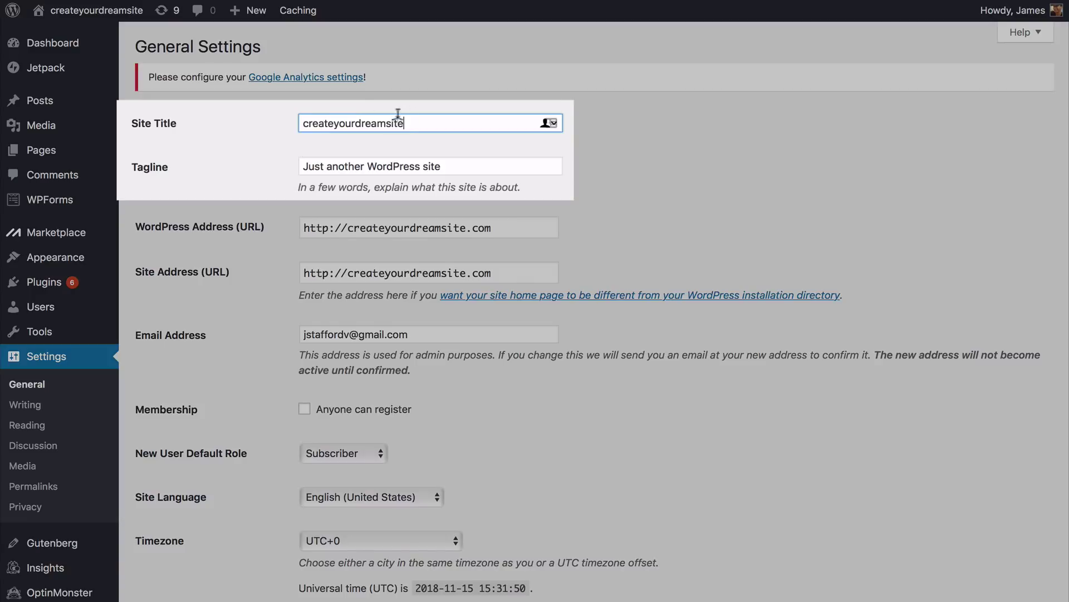
drag(398, 114, 301, 120)
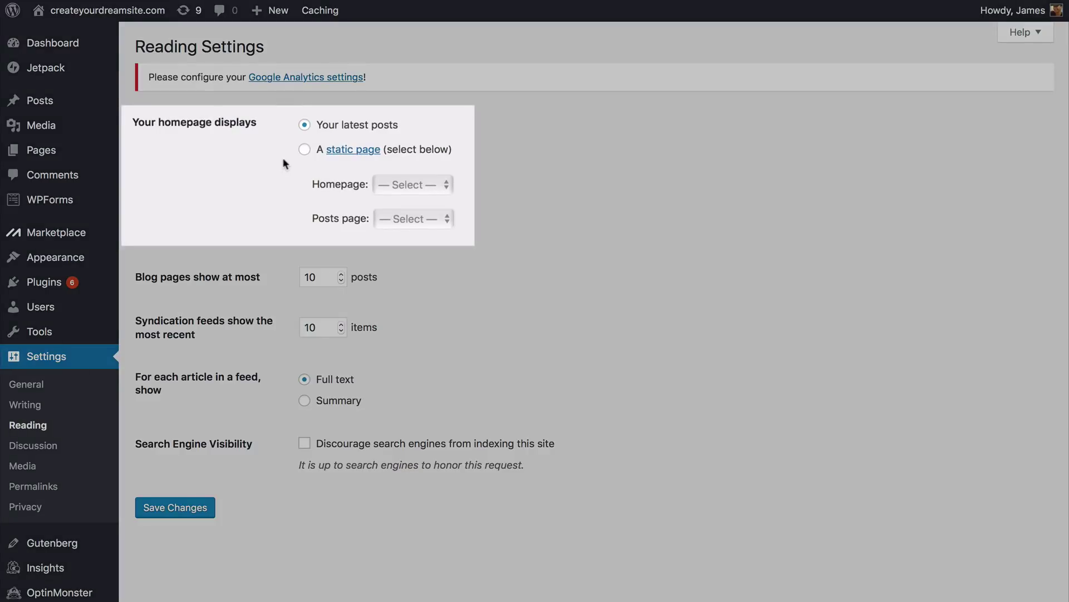
Step: Make the homepage display the static page Home
click(304, 150)
click(397, 186)
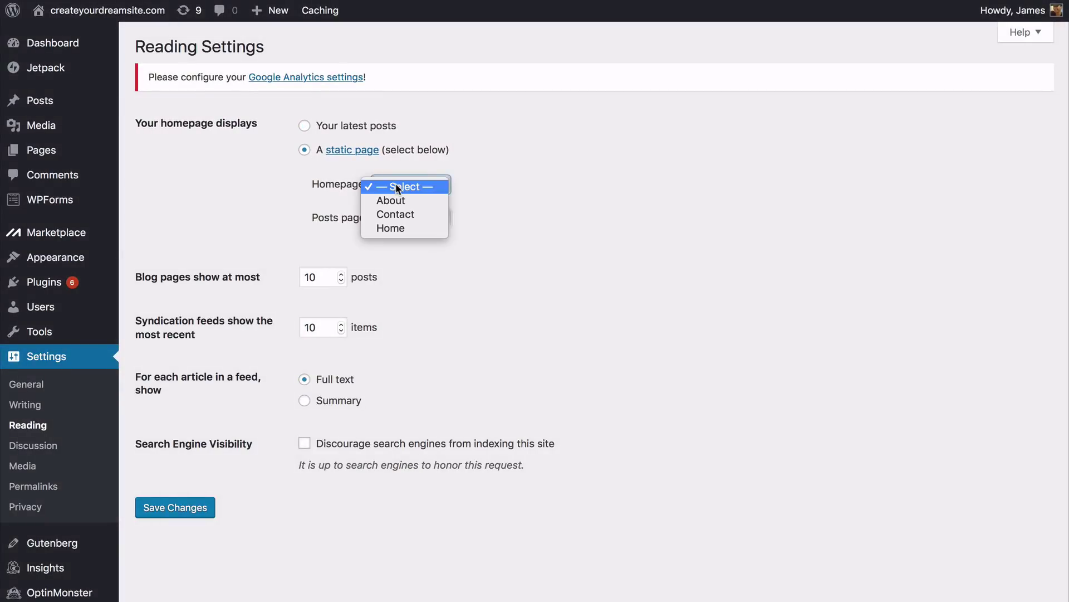
click(393, 229)
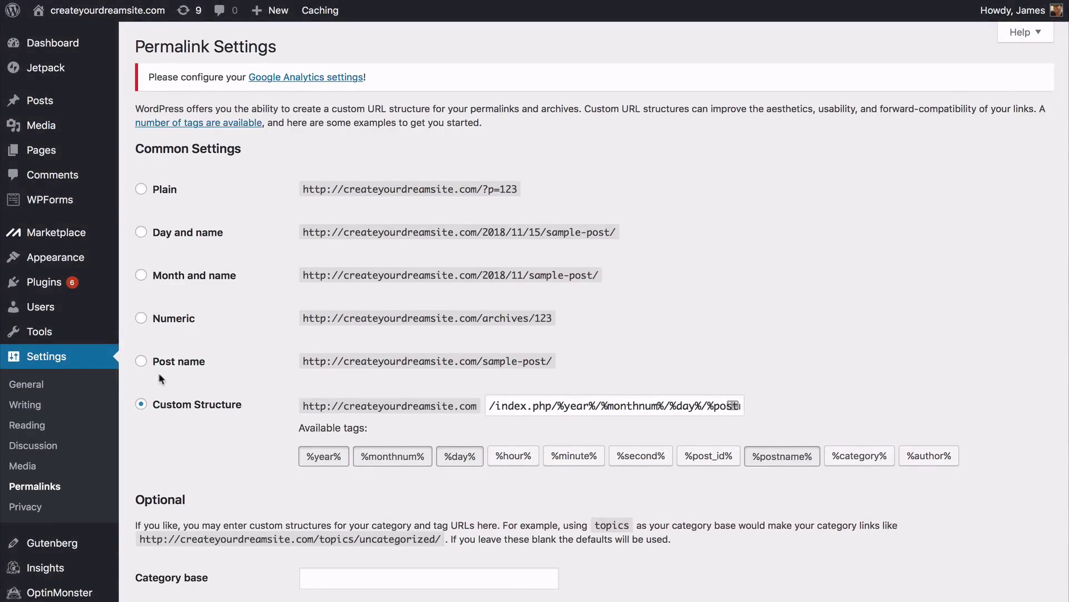
Step: Switch the permalink structure to Post name and save it
click(142, 362)
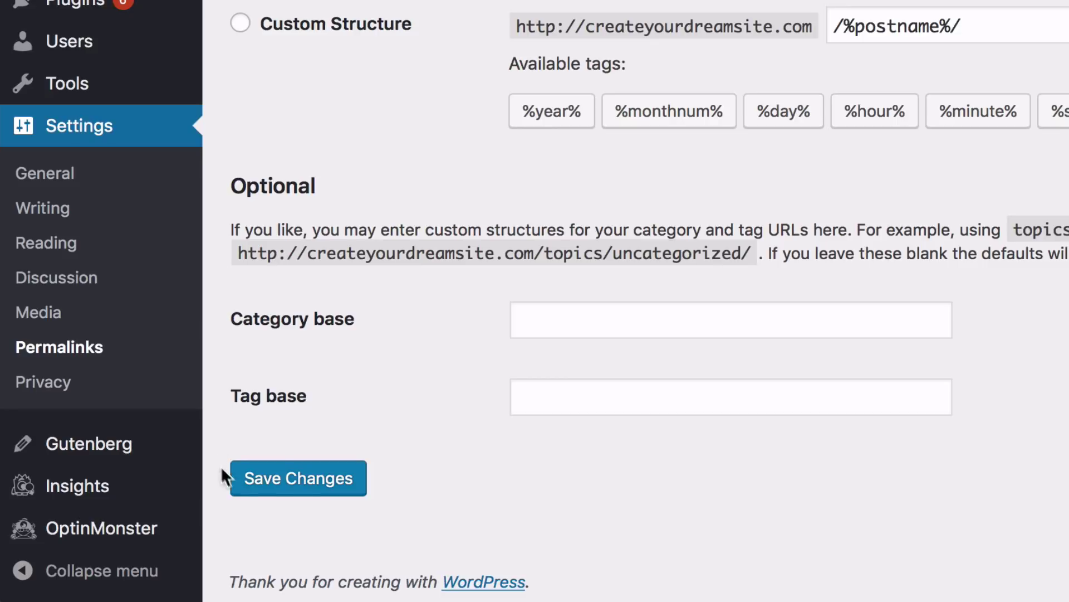
click(301, 491)
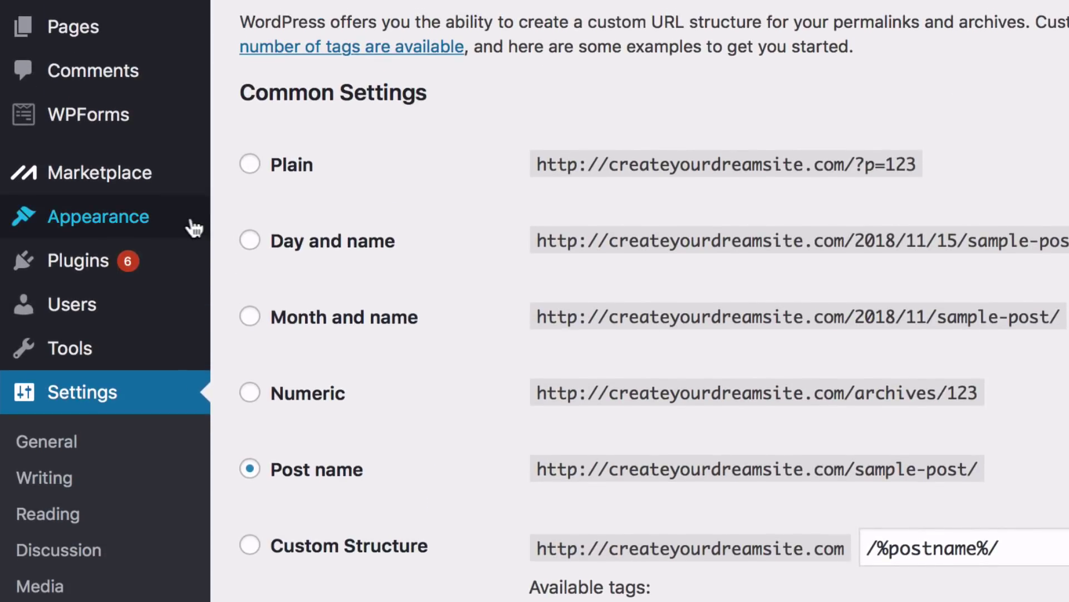
mouse_move(169, 213)
click(238, 230)
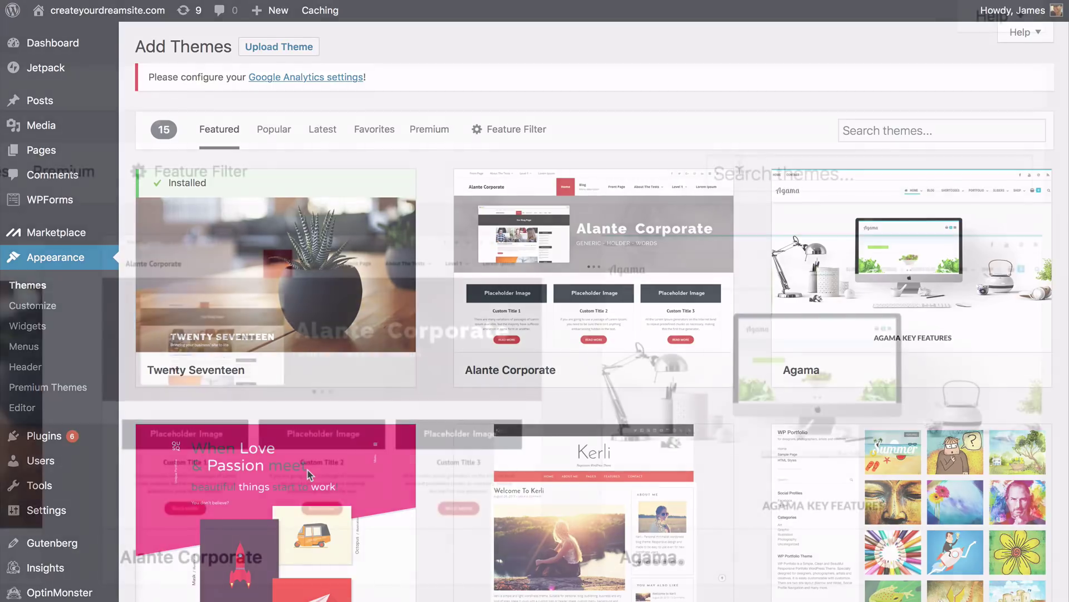
Step: Search for 'oceanwp', then install and activate the OceanWP theme
click(860, 124)
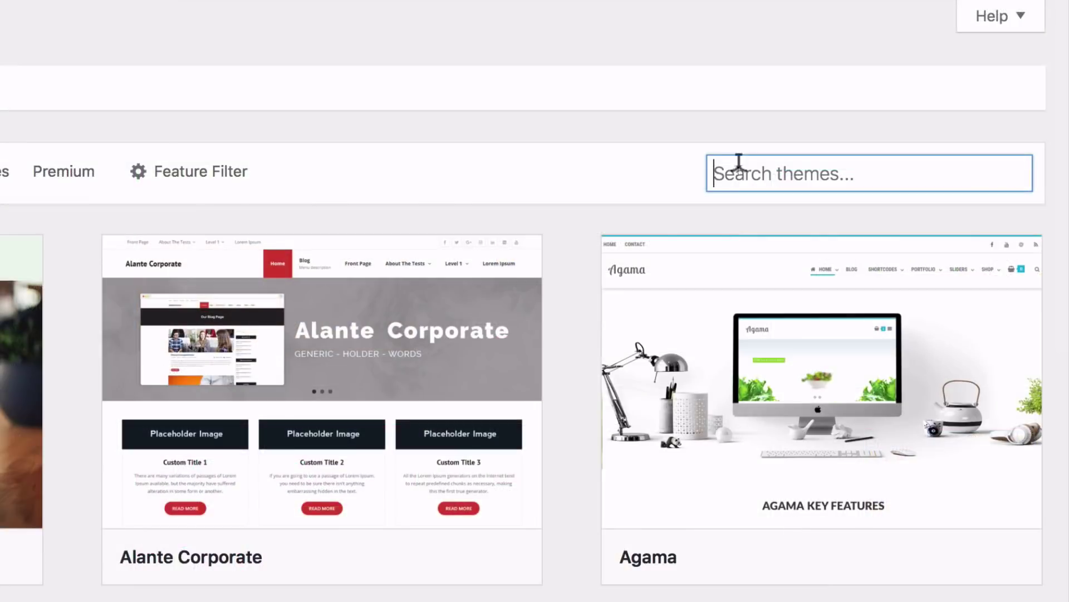
text(oceanwp)
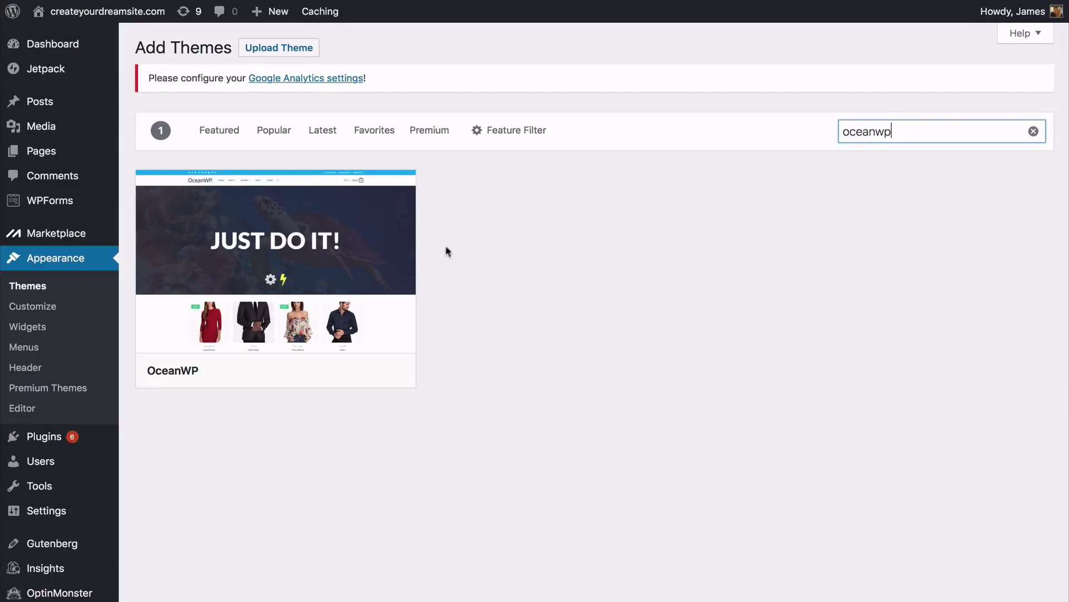
mouse_move(337, 285)
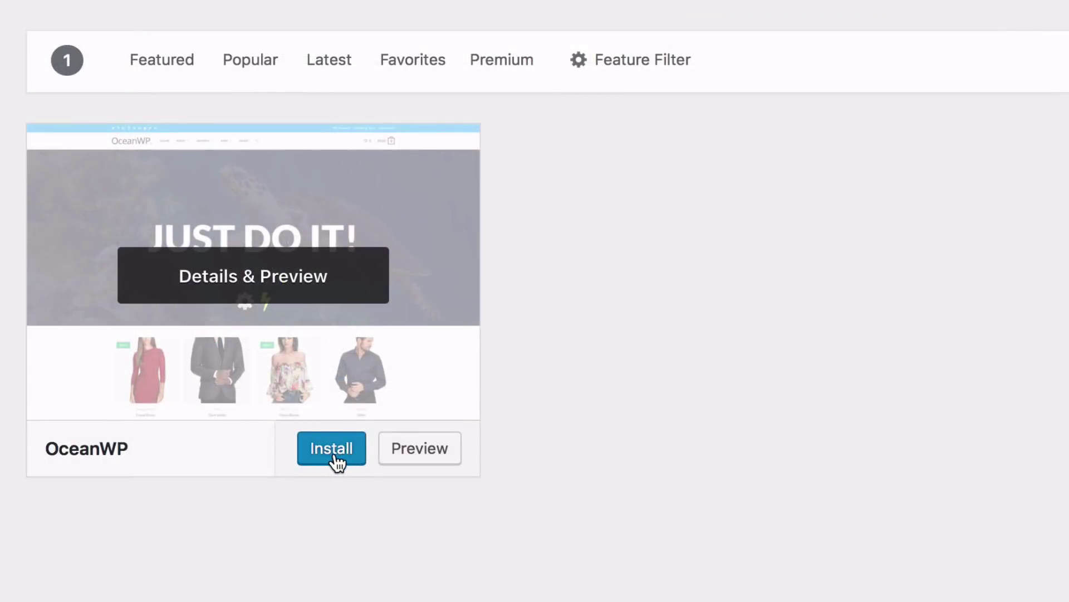
click(326, 375)
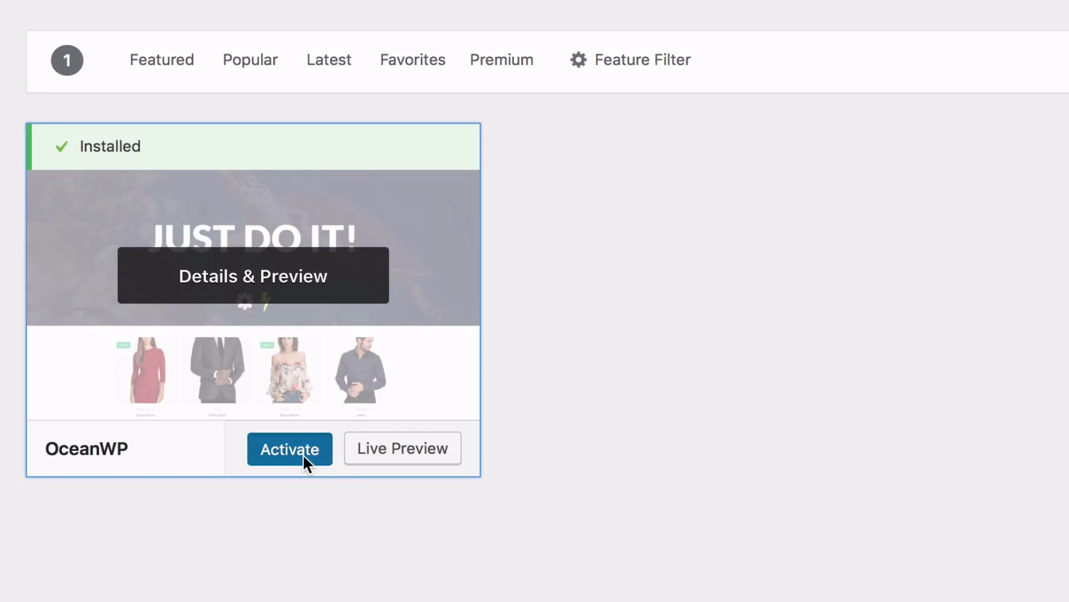
click(304, 456)
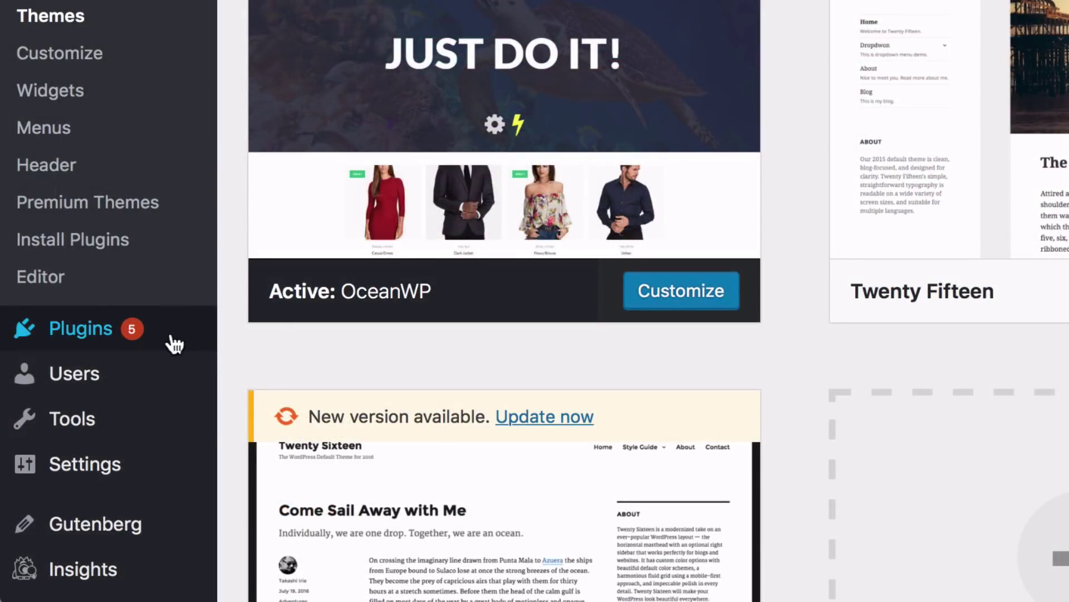
Step: Search for Elementor, then install and activate Elementor Page Builder
mouse_move(167, 342)
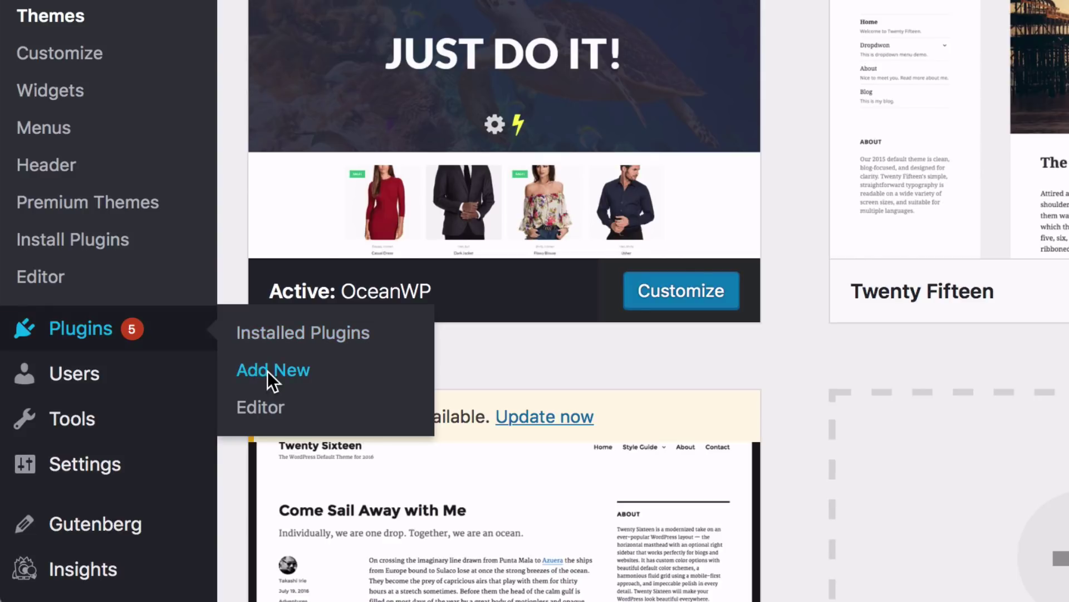
click(262, 372)
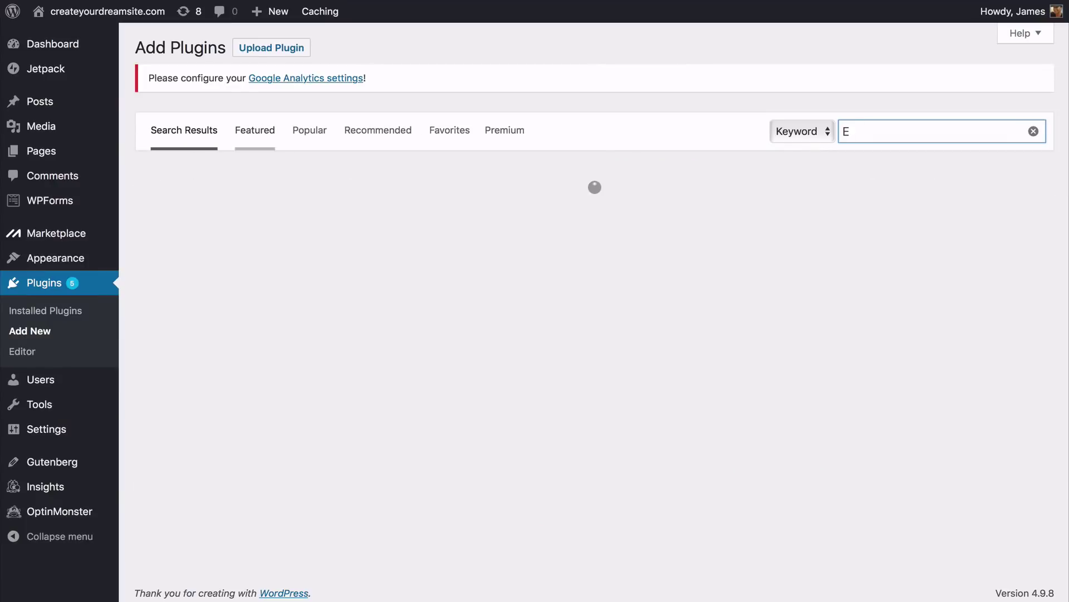
text(lementor)
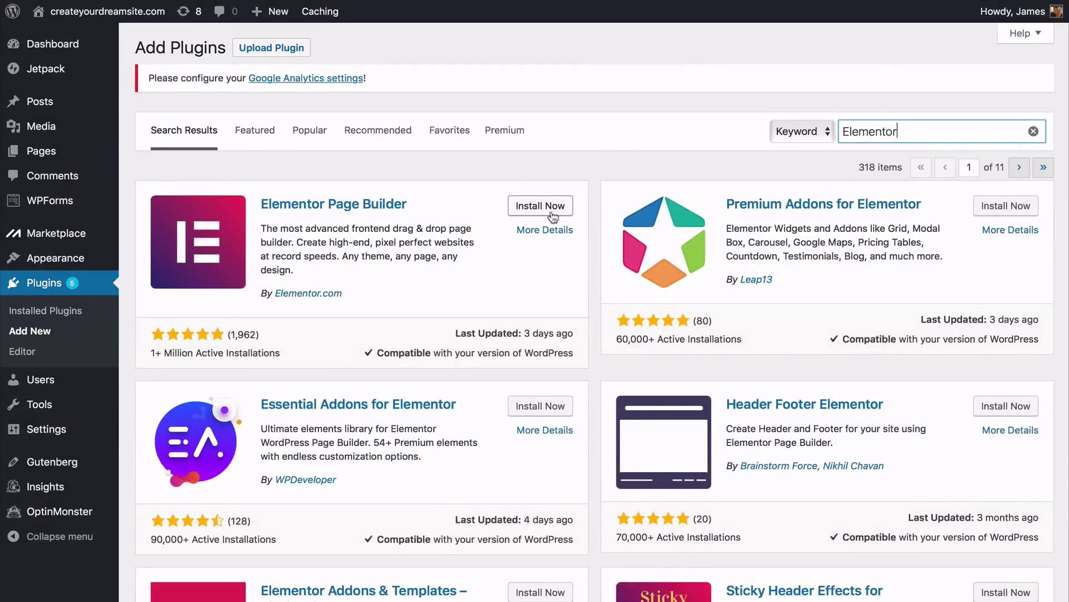
click(541, 206)
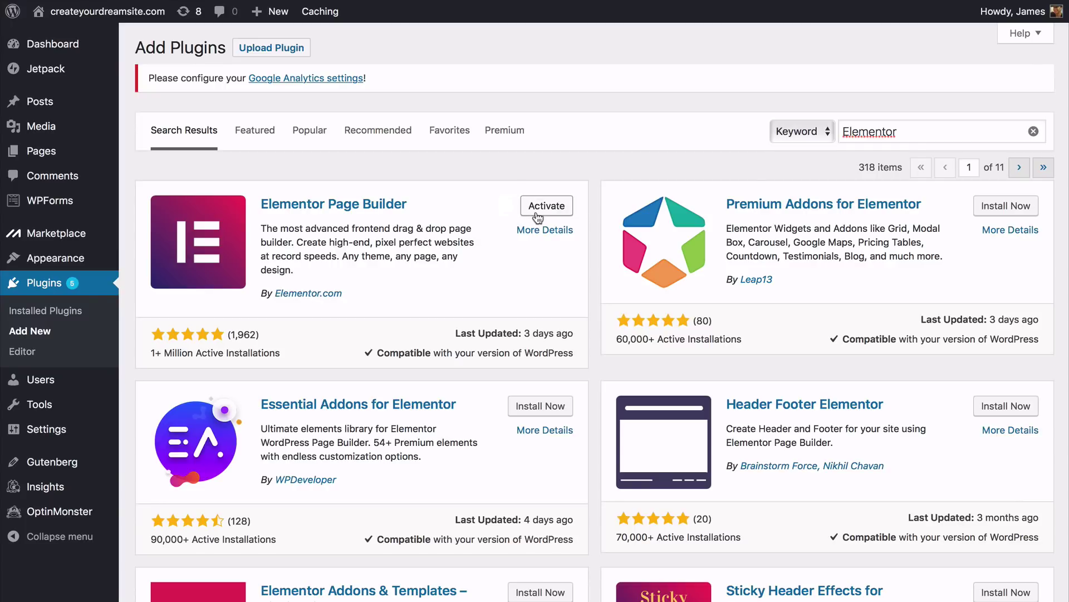
click(535, 208)
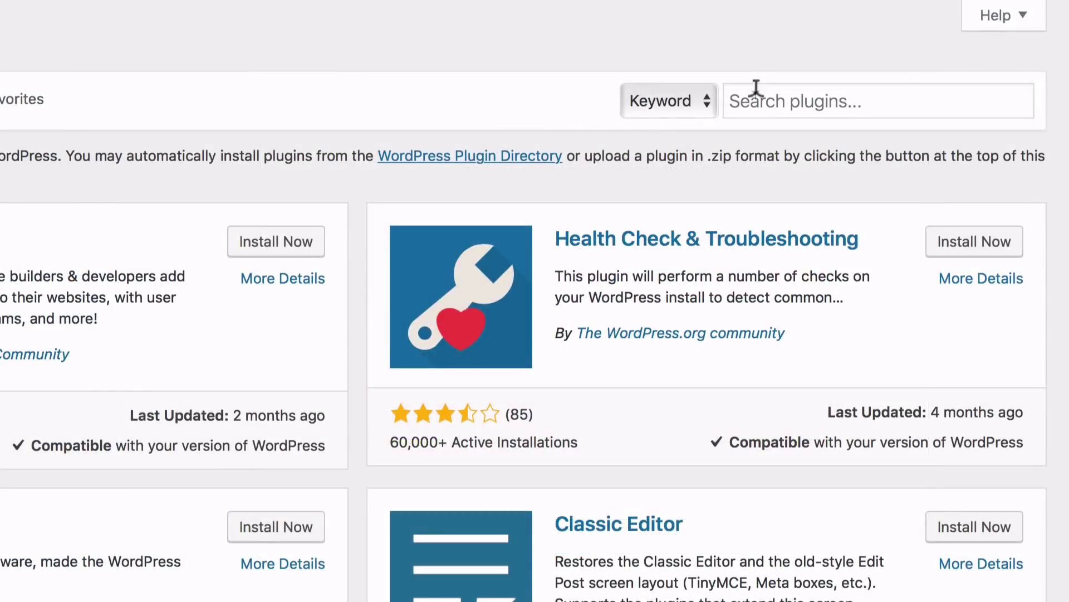
Step: Search 'premium addons', then install and activate Premium Addons for Elementor
click(754, 90)
text(pr)
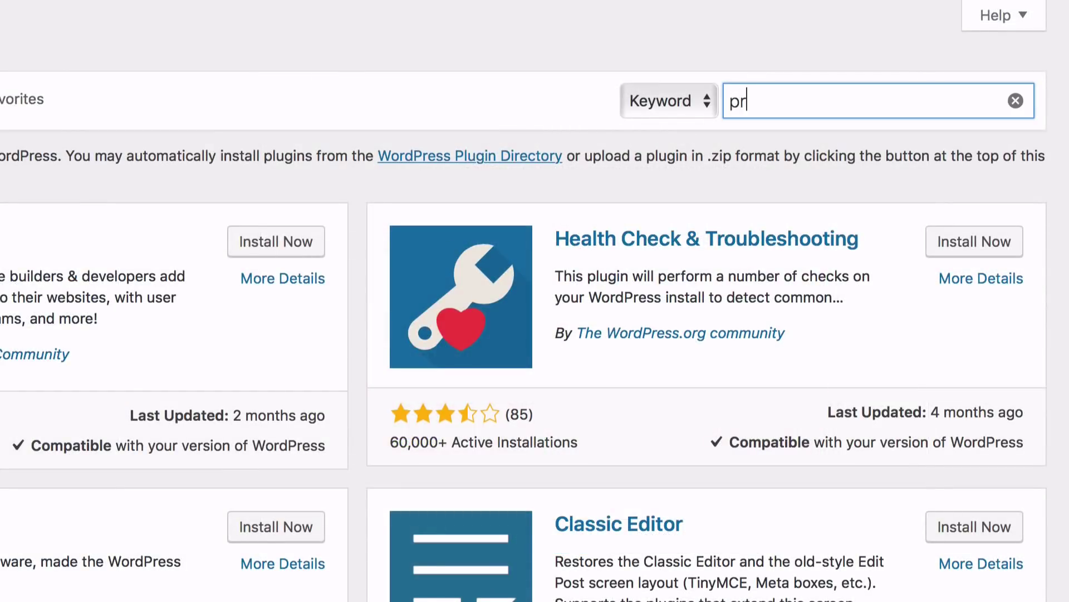
text(emium addons)
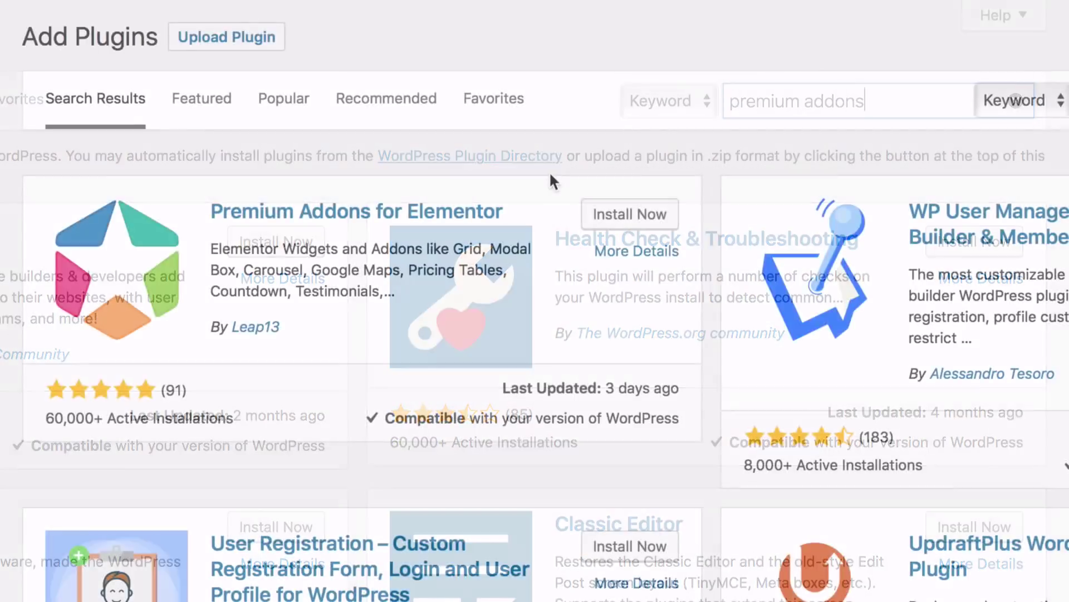
click(602, 219)
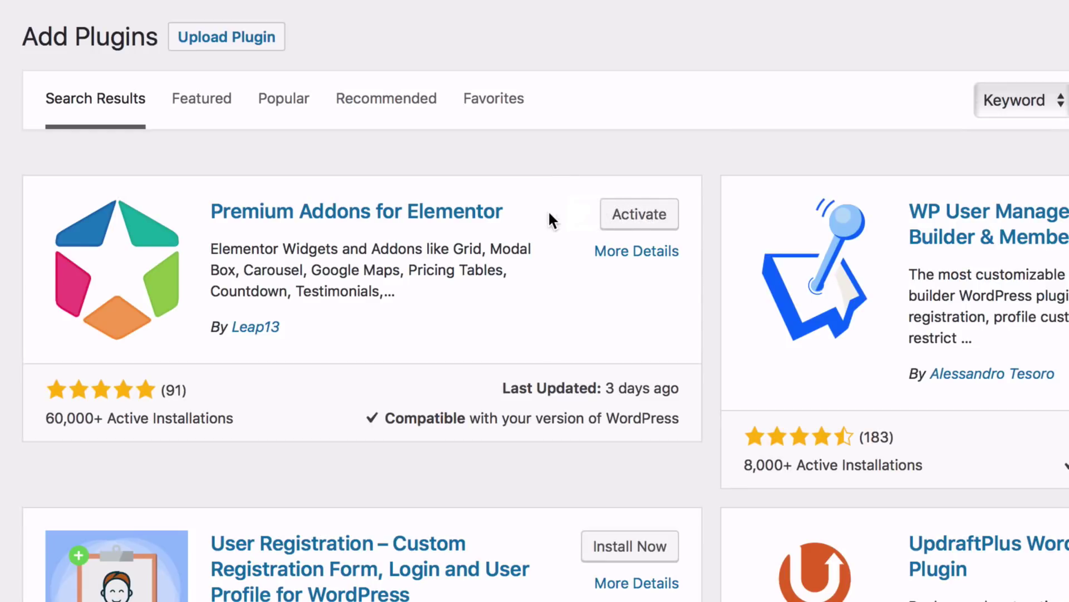
click(621, 220)
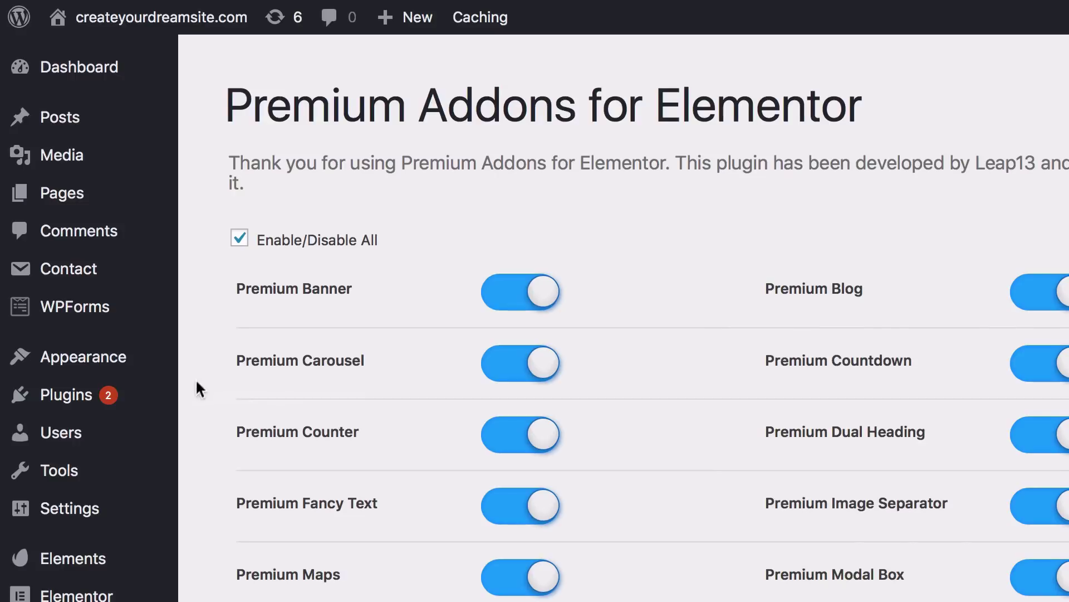
Step: Install the Envato Elements plugin and mark Hello Dolly for removal
mouse_move(162, 403)
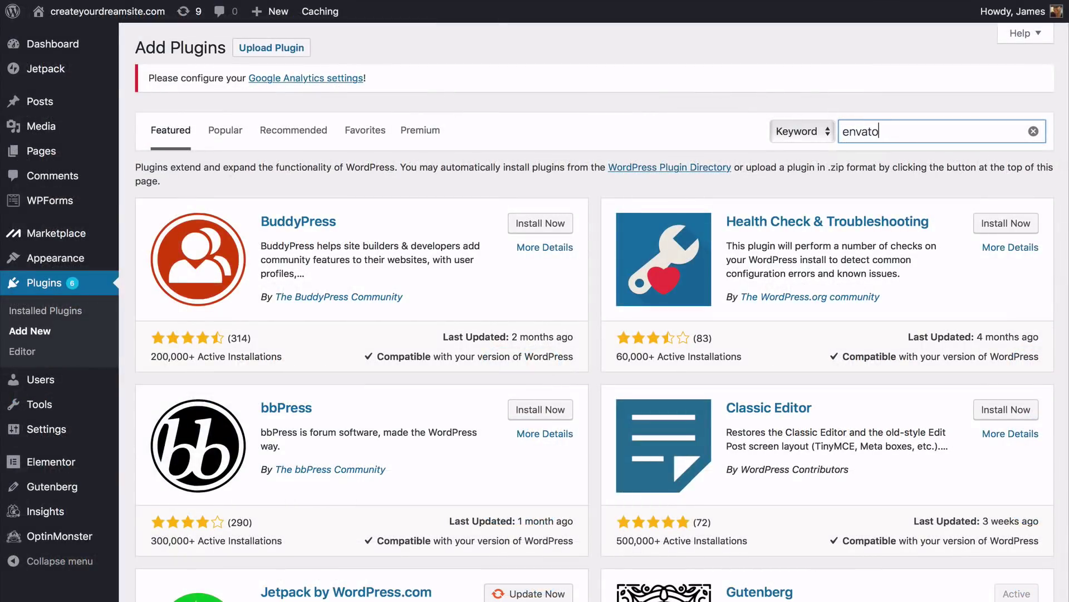
text(envato elements)
click(549, 206)
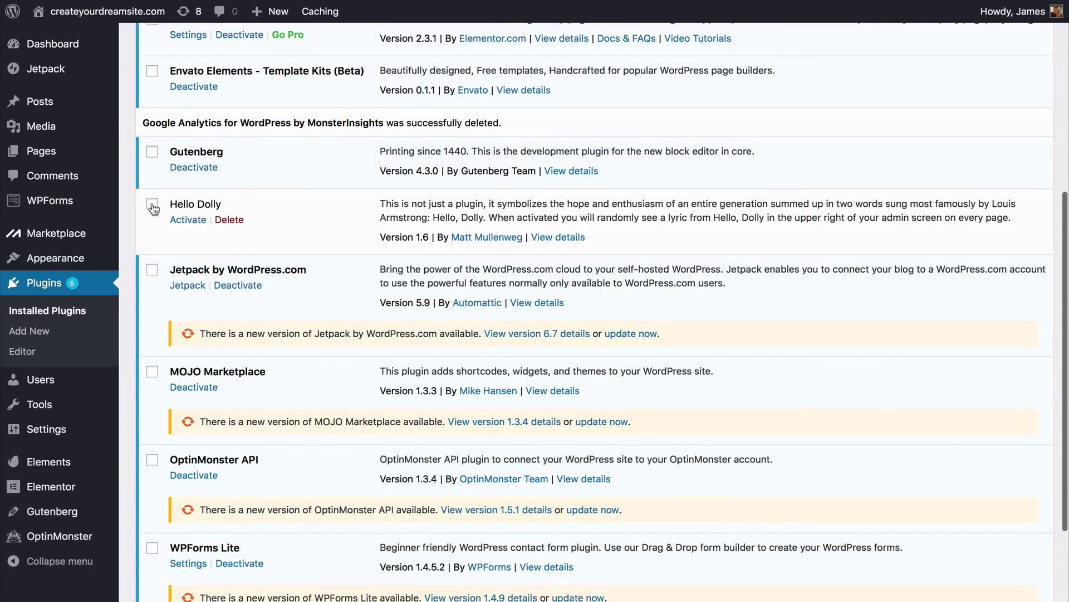
click(152, 206)
Step: Tick Jetpack, MOJO Marketplace and OptinMonster API in the Installed Plugins list
click(152, 269)
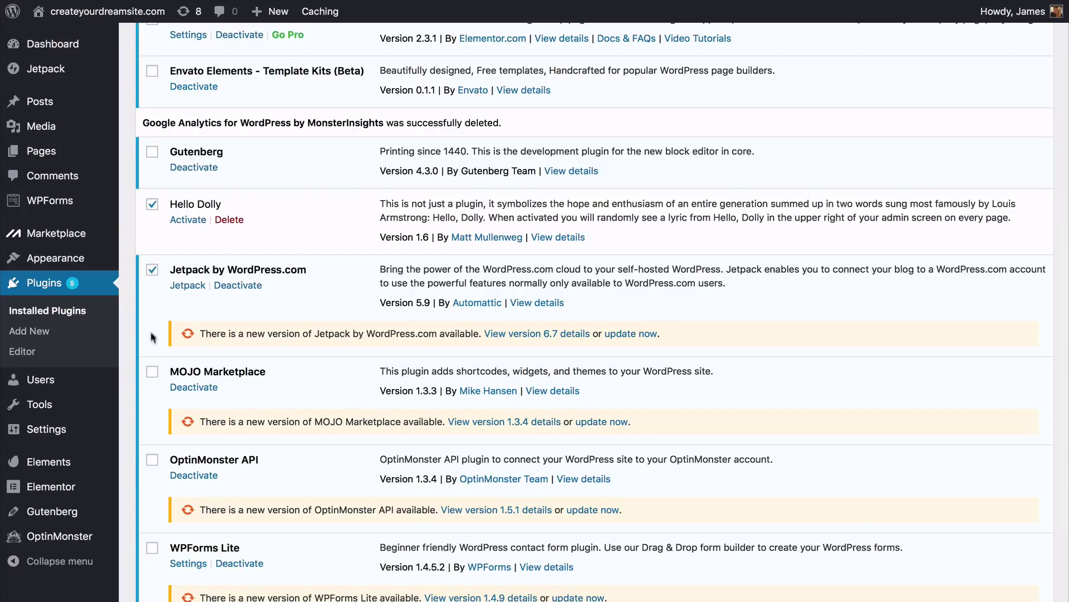
click(152, 371)
scroll(151, 377, down, 2)
click(153, 325)
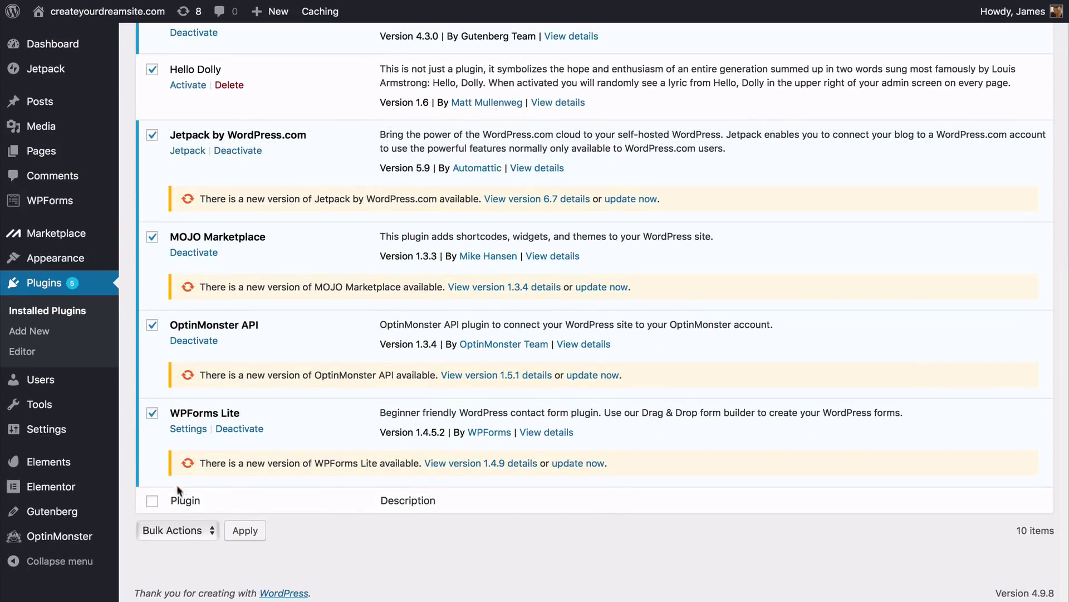
Step: Bulk-deactivate the ticked plugins, then choose Delete from Bulk Actions
click(184, 534)
click(179, 562)
click(241, 533)
click(175, 532)
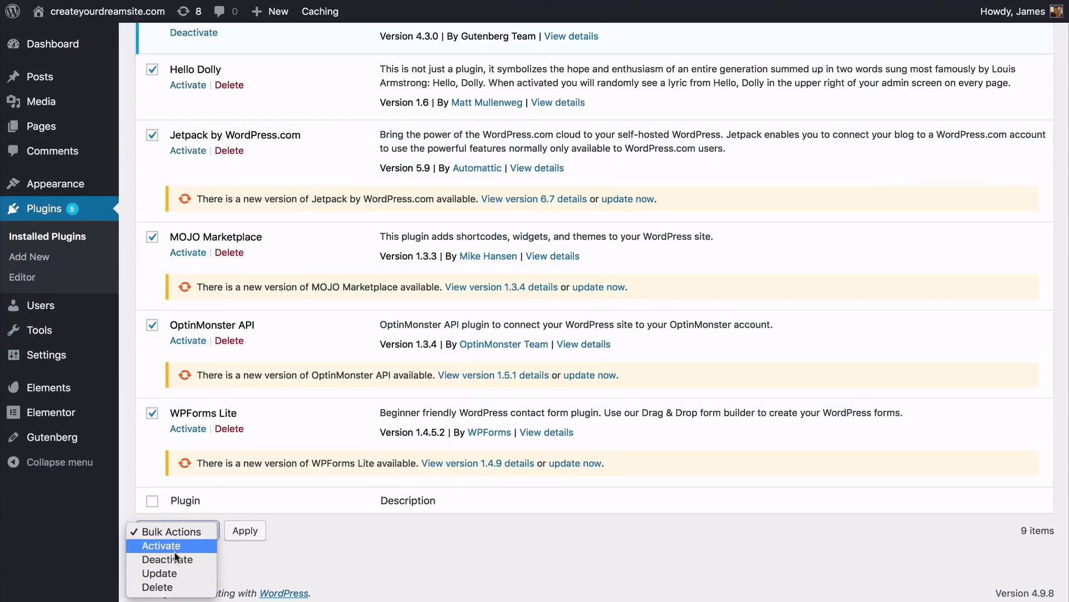
click(162, 587)
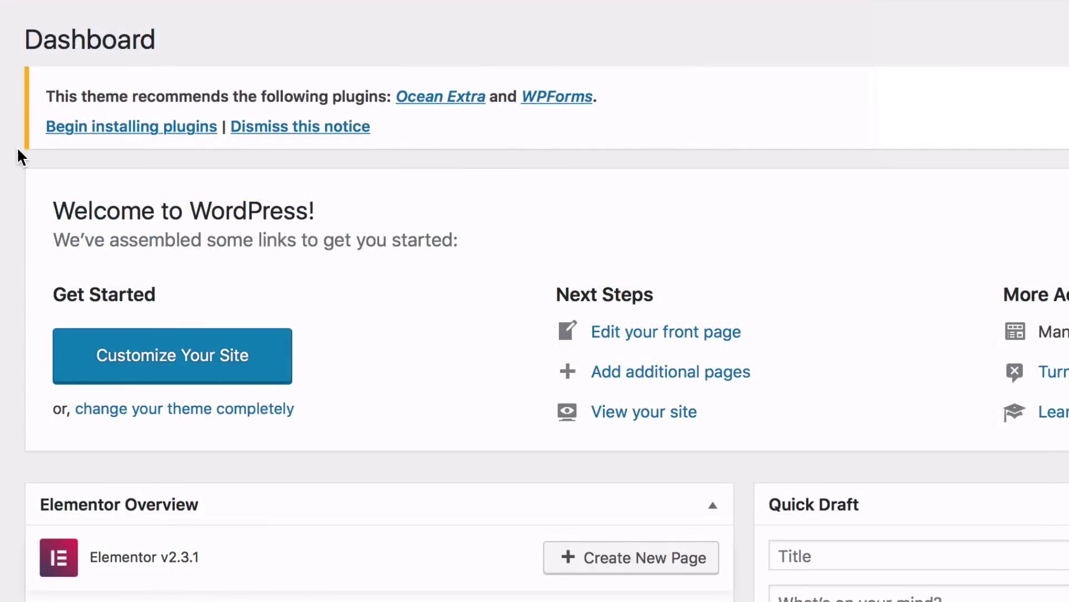
Step: Bulk-install OceanWP's recommended Ocean Extra and WPForms plugins
click(101, 129)
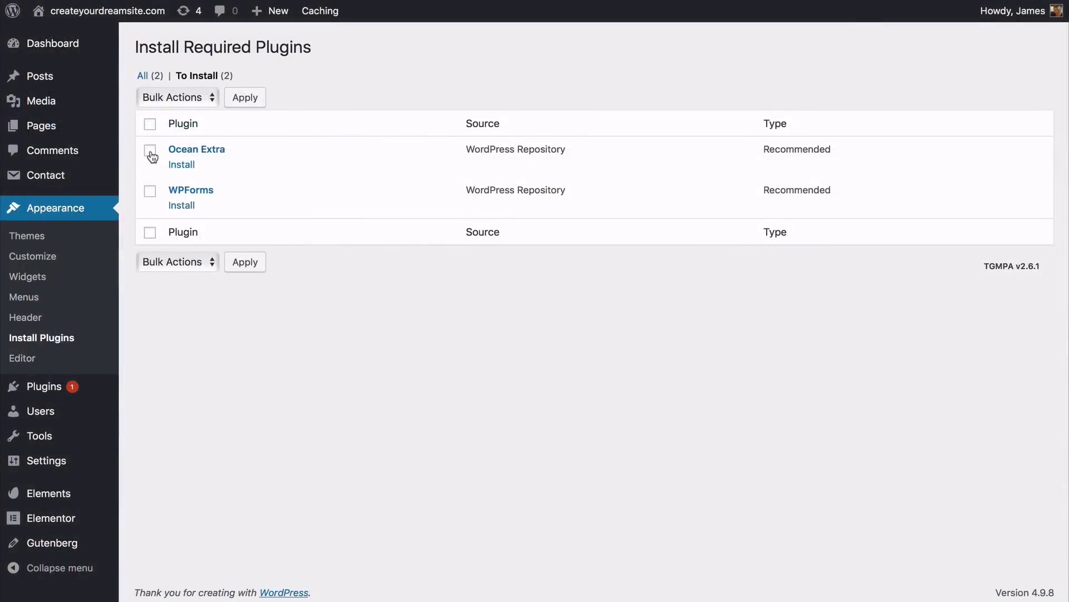
click(150, 150)
click(191, 98)
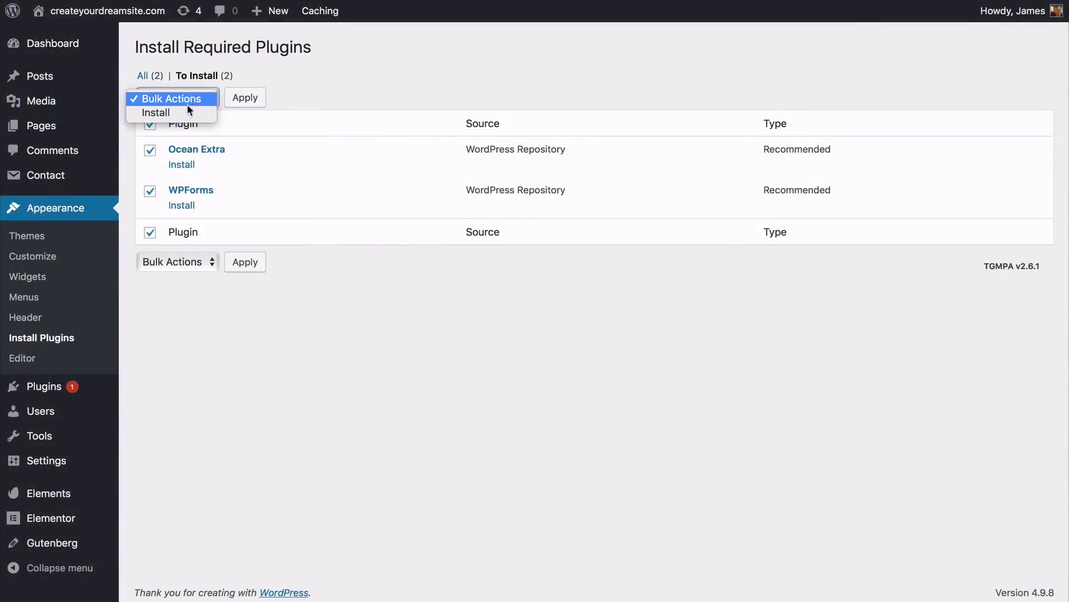
click(188, 110)
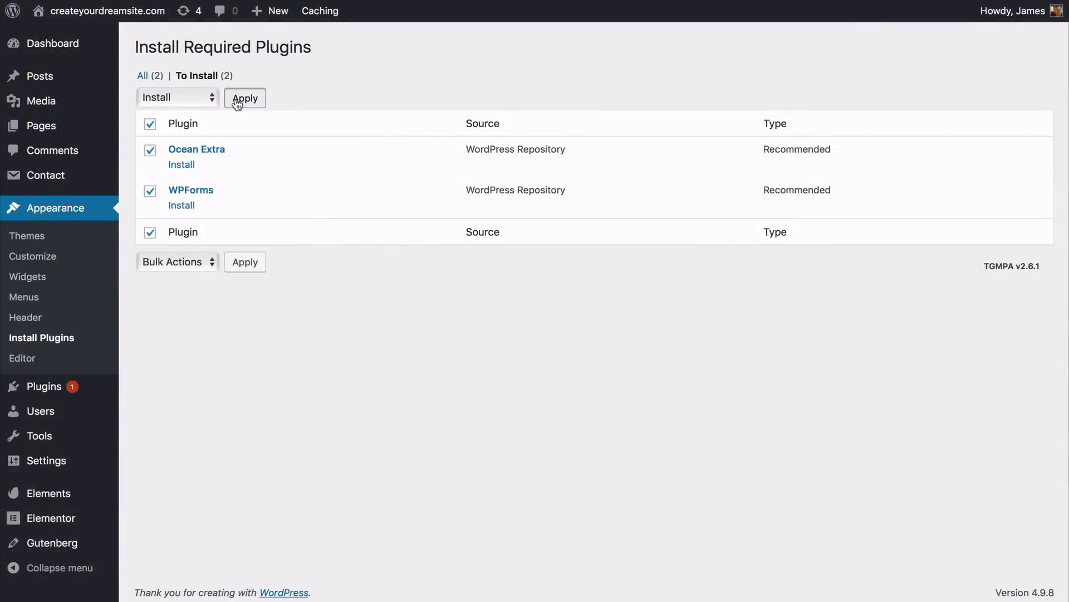
click(238, 103)
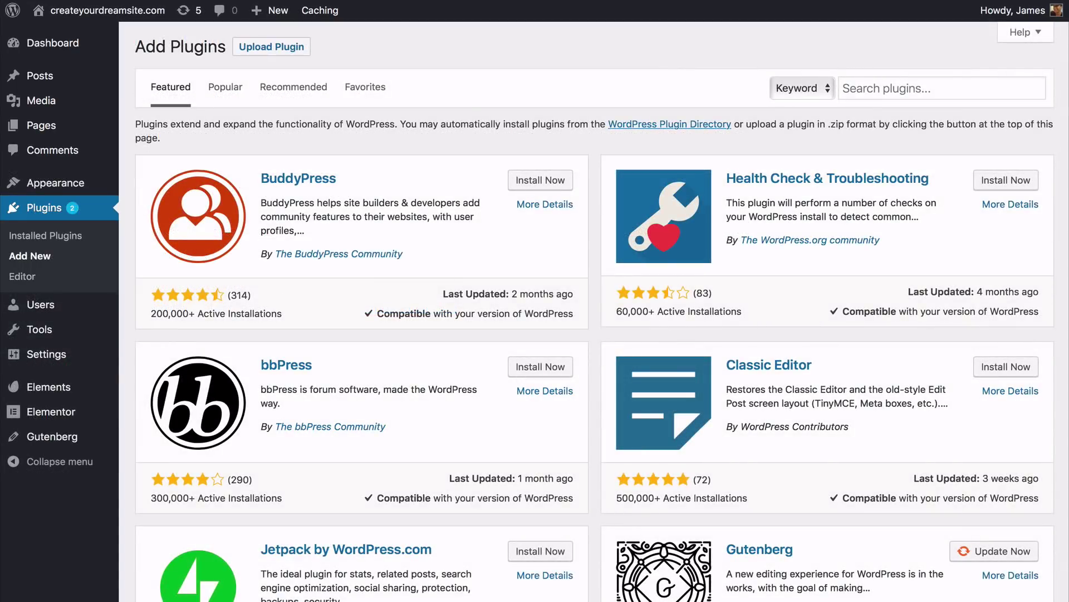
Step: Search the plugin directory for Contact Form 7 and install it
click(942, 88)
text(contact form 7)
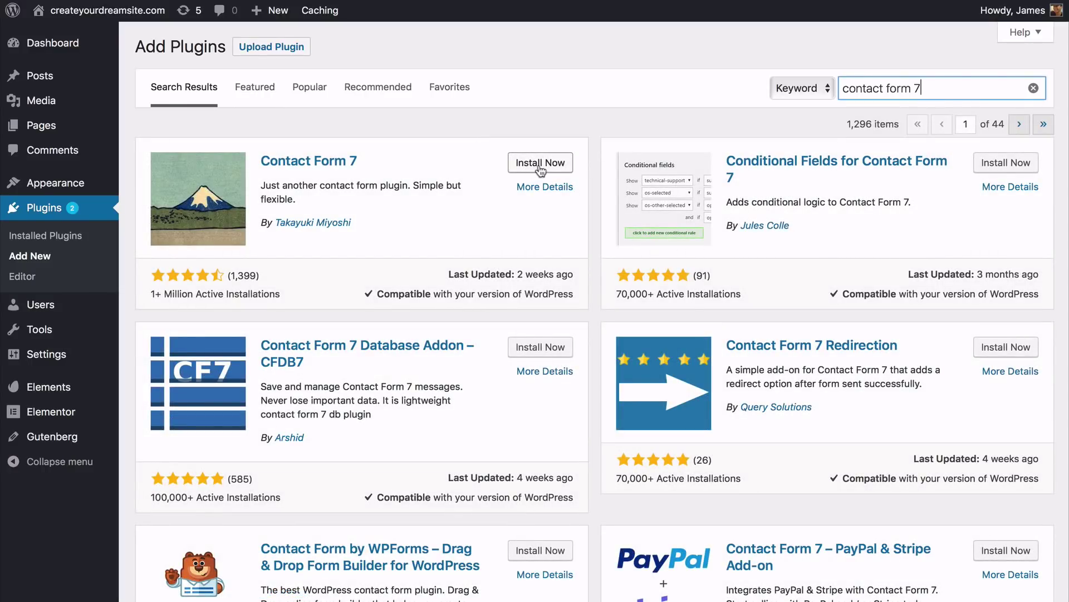
click(542, 167)
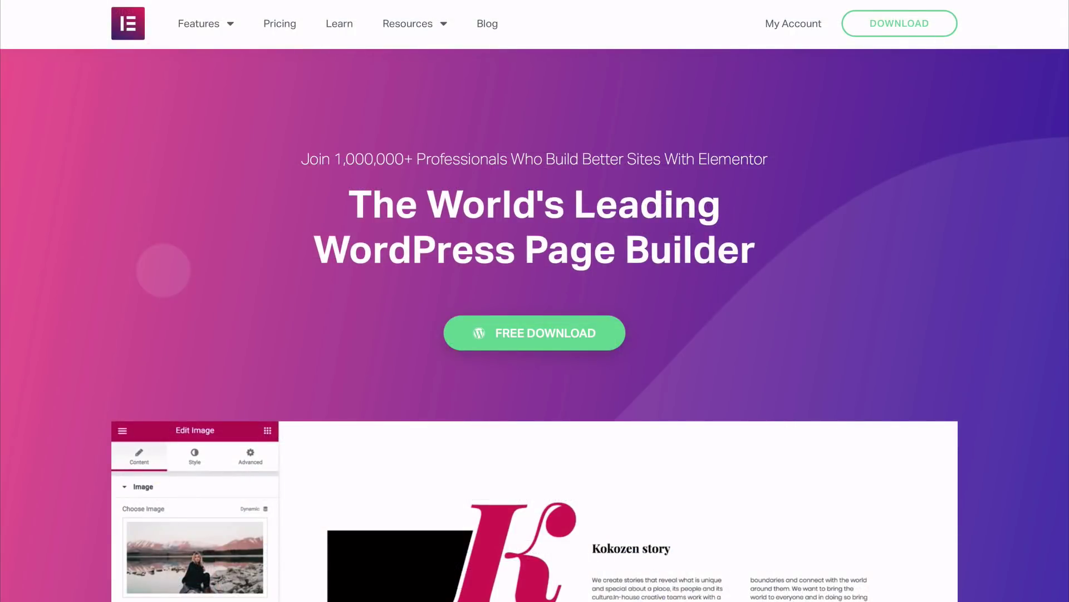
scroll(534, 334, down, 4)
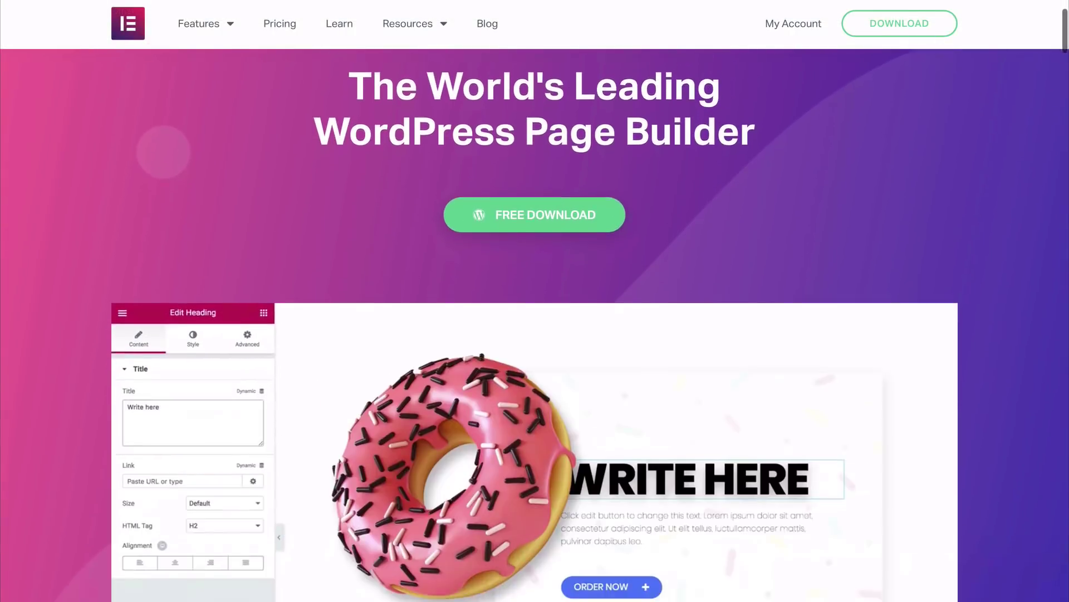
scroll(534, 334, down, 2)
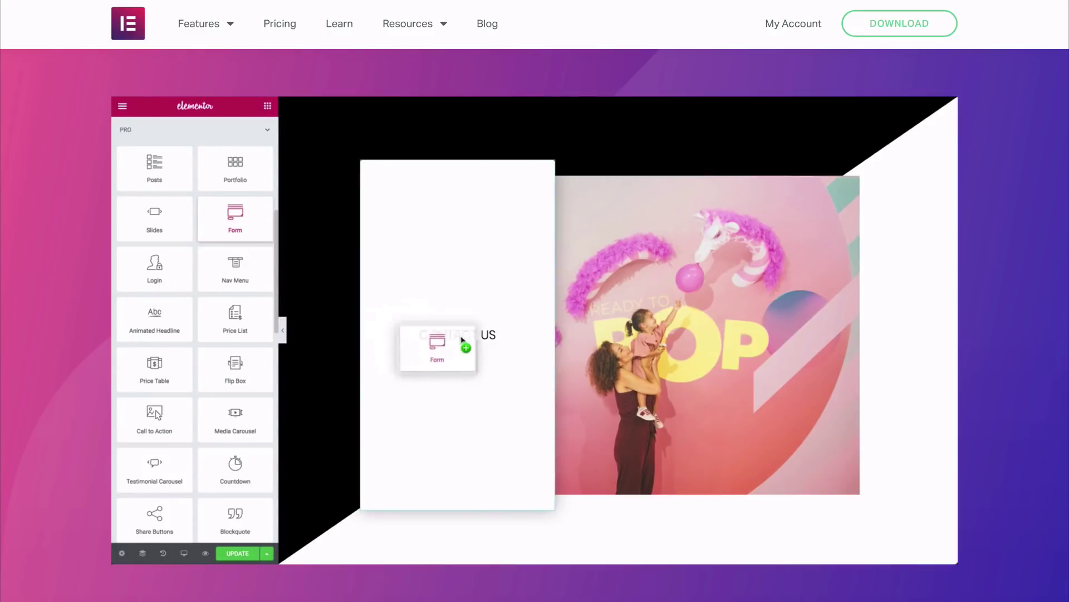
scroll(535, 306, down, 10)
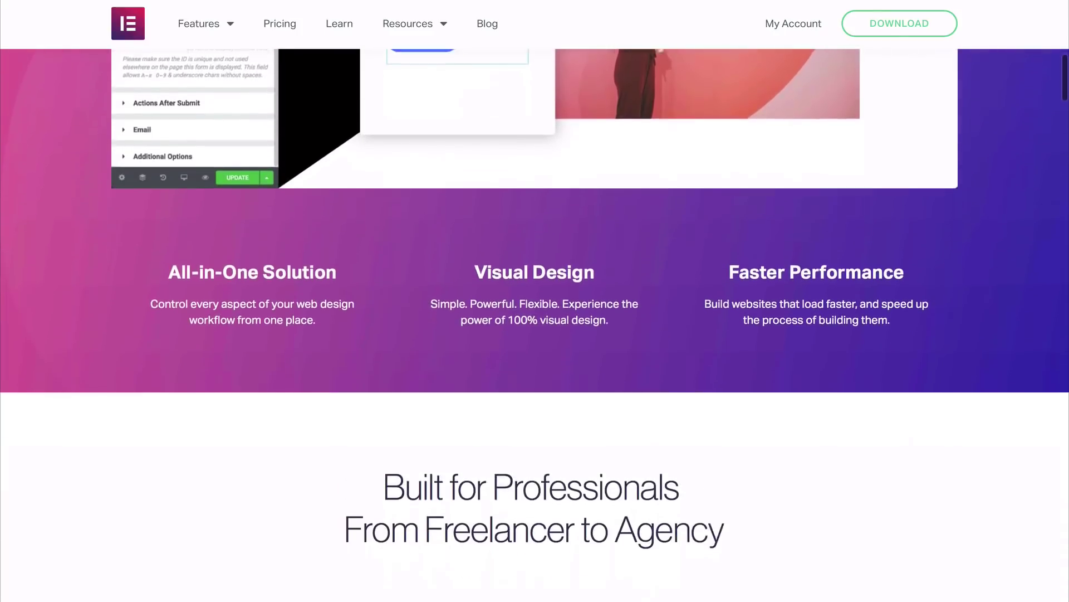
scroll(534, 323, down, 2)
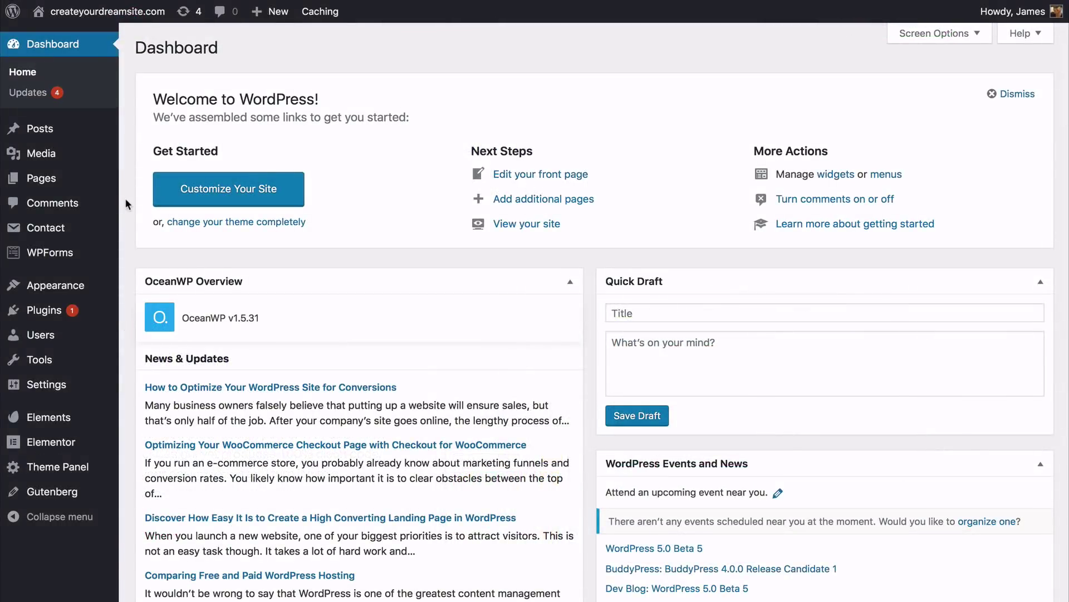
Step: Open the Home page, disable its top bar and set the header style to Transparent
mouse_move(103, 180)
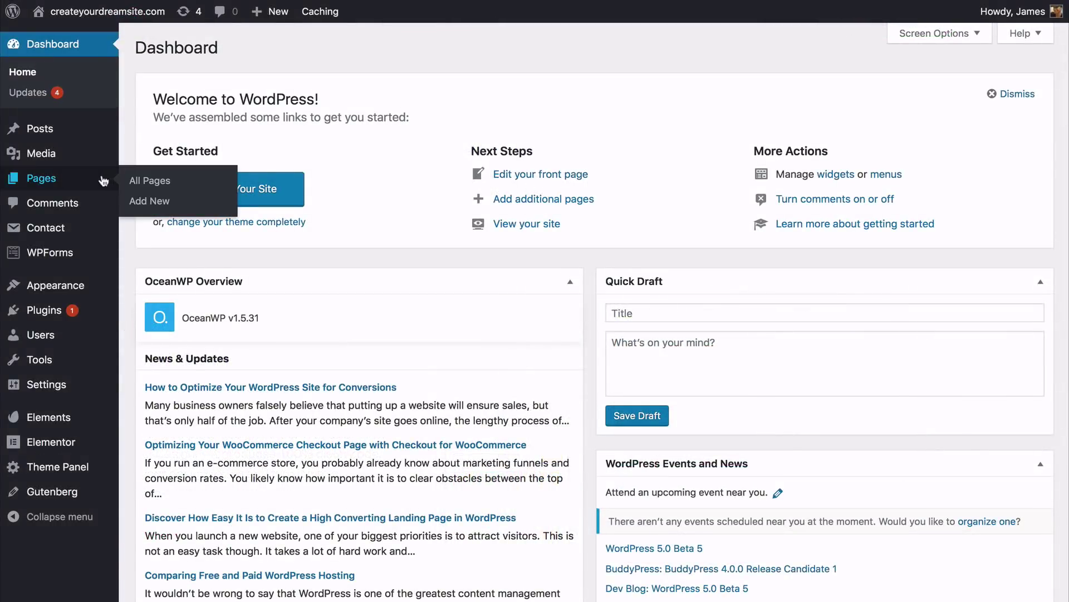
click(139, 181)
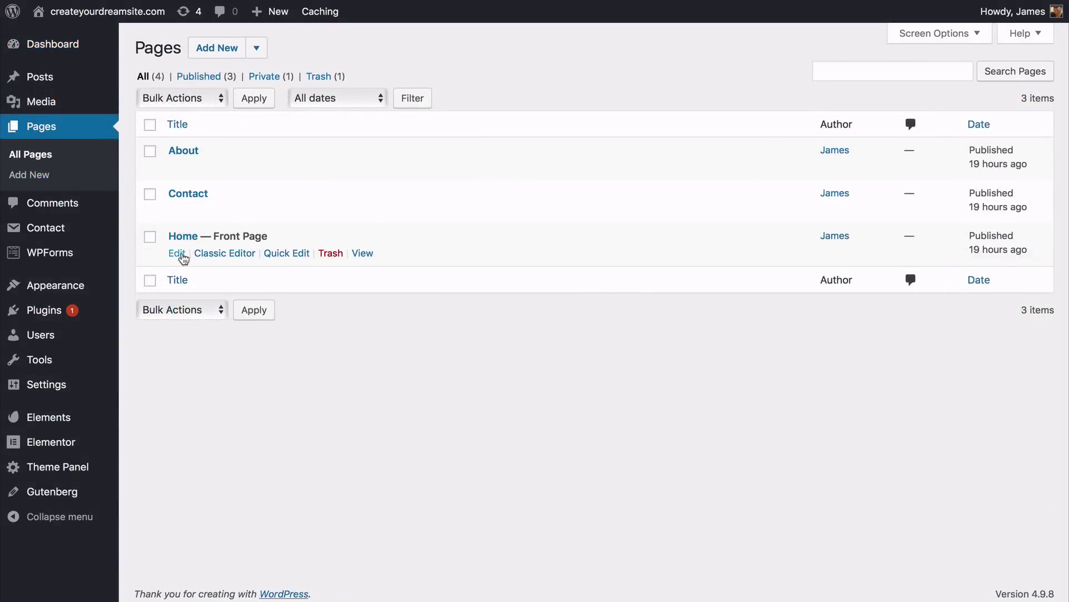
click(177, 254)
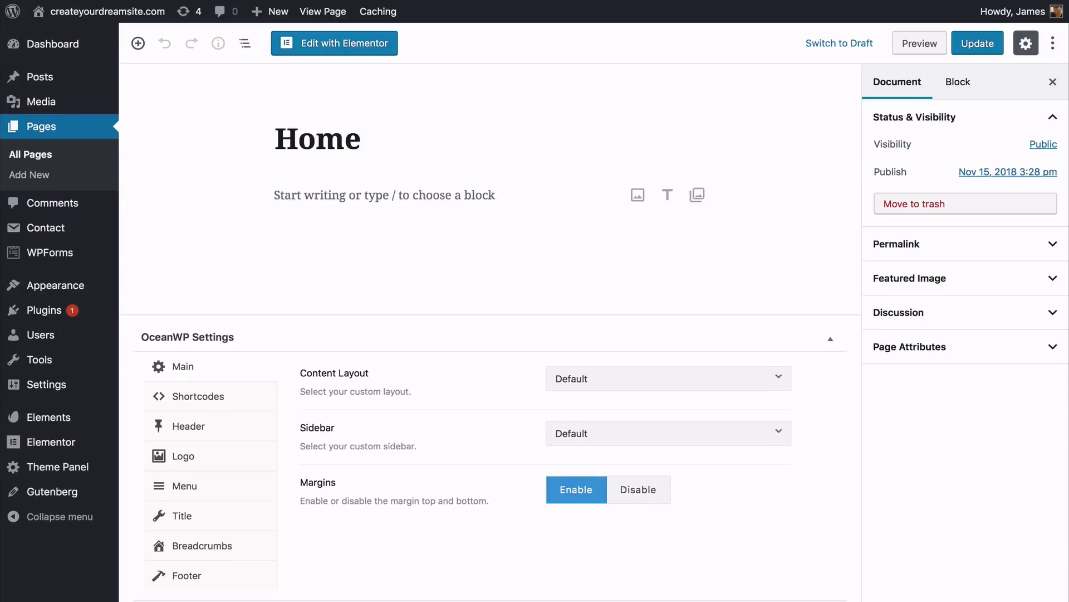
click(272, 432)
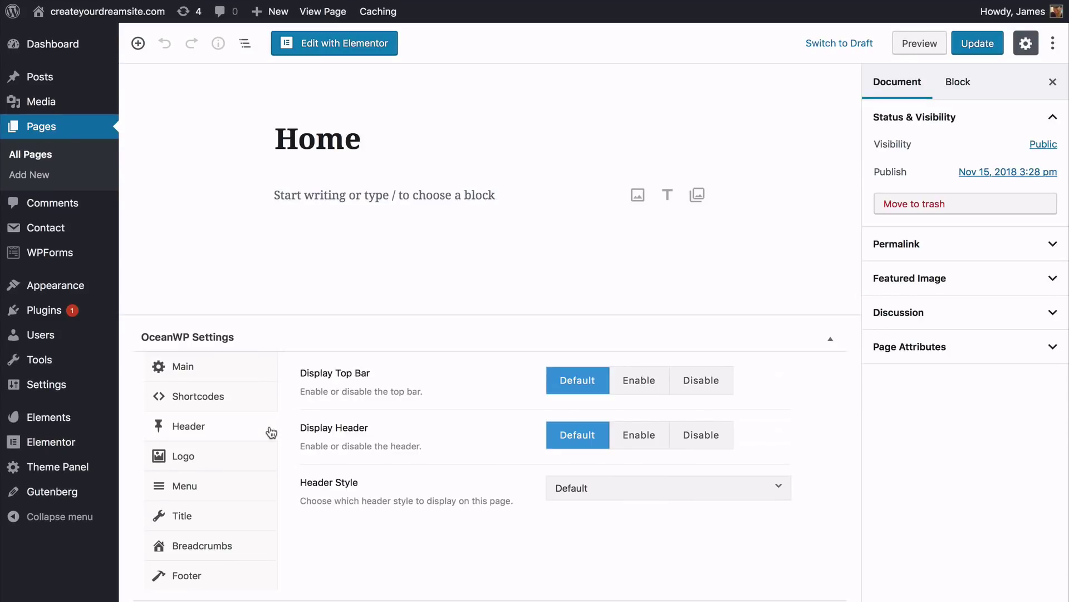
click(714, 390)
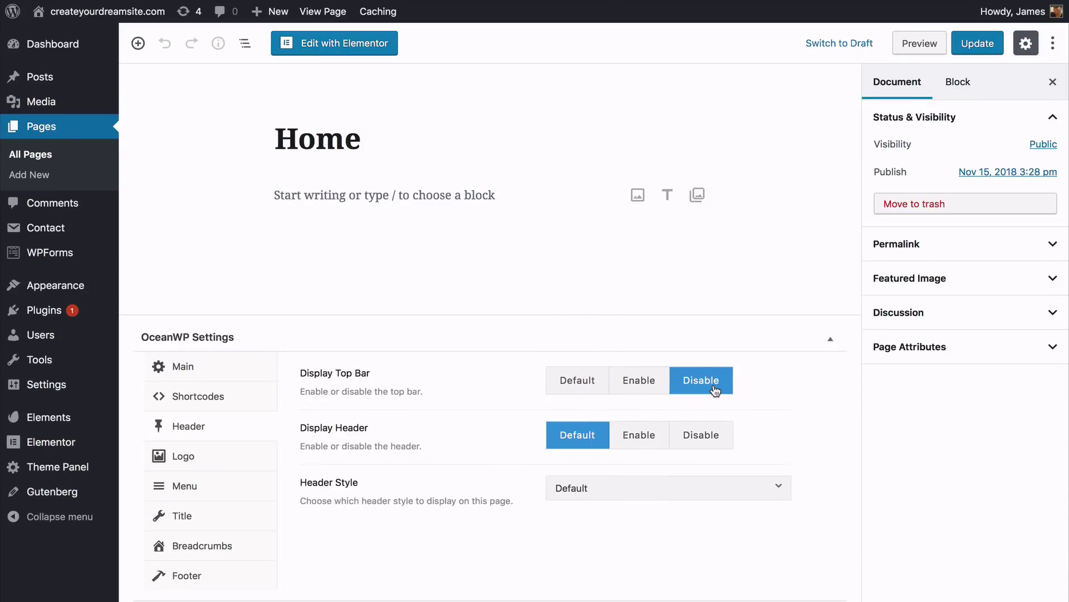
click(560, 496)
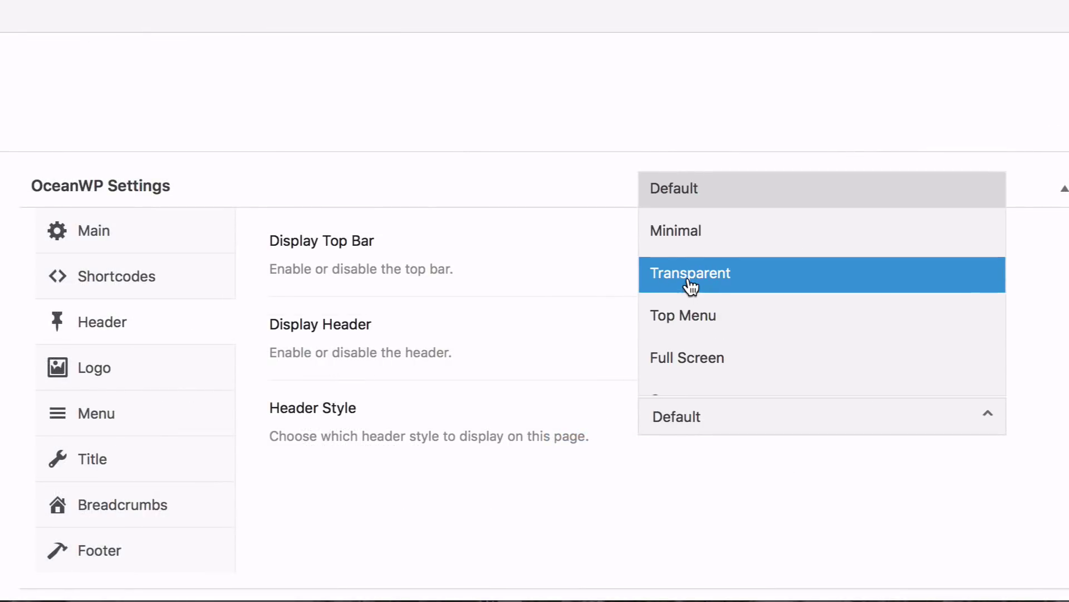
click(581, 400)
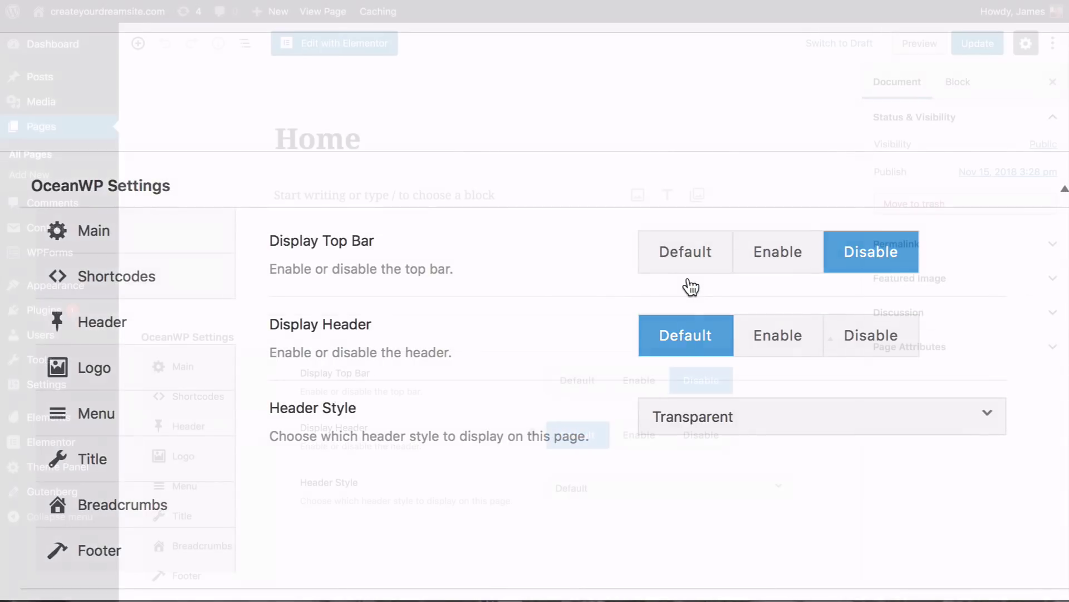
Step: Disable the Home page's title, footer widgets and copyright areas
click(269, 525)
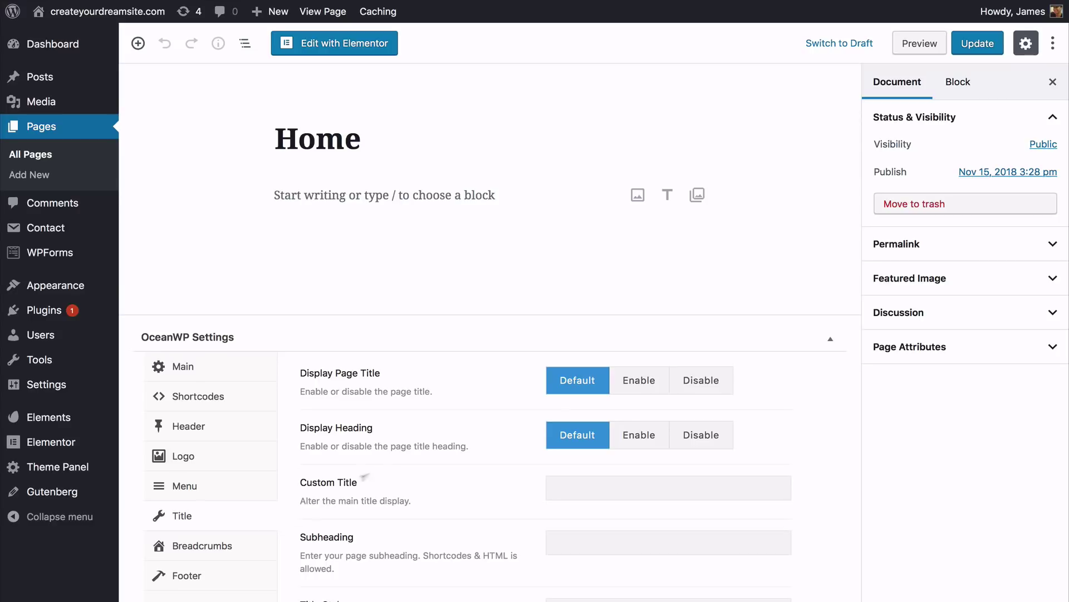
click(696, 390)
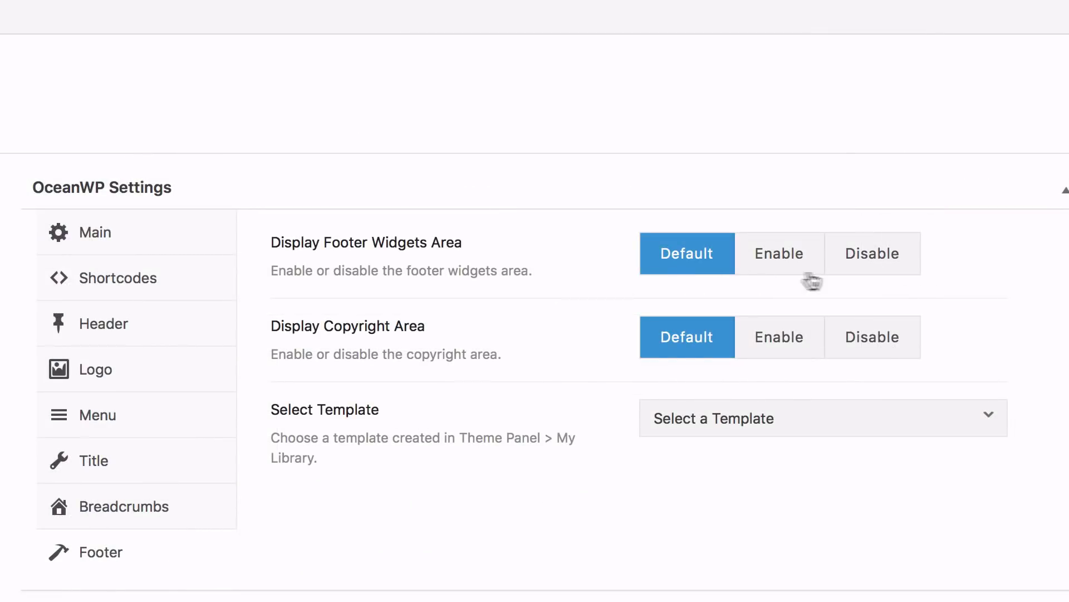
click(869, 276)
click(872, 336)
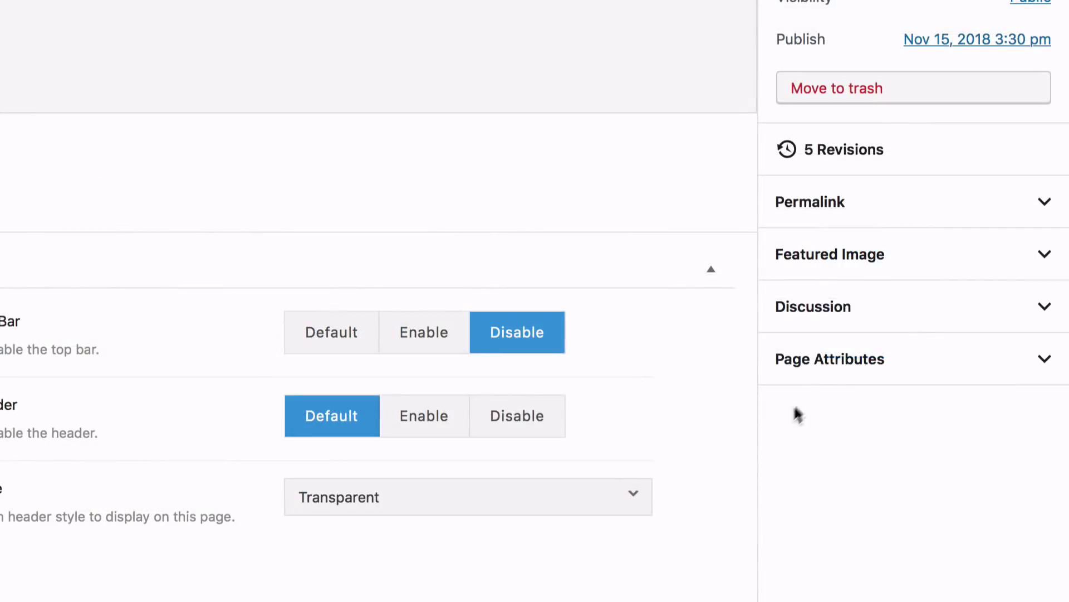
Step: Set the page template to Elementor Full Width and update the Home page
click(834, 362)
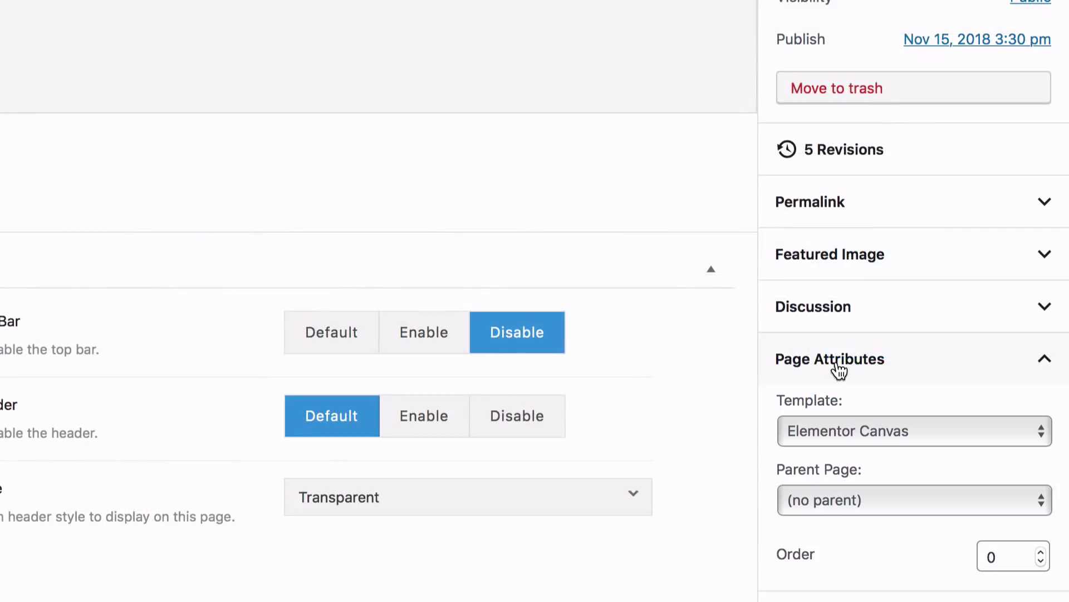
click(834, 428)
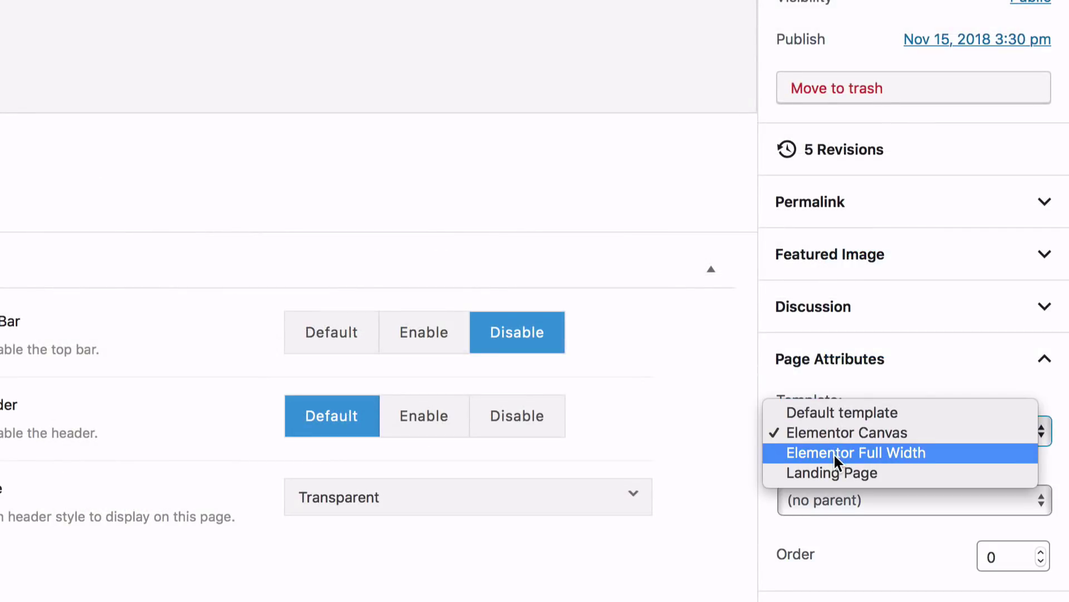
click(834, 453)
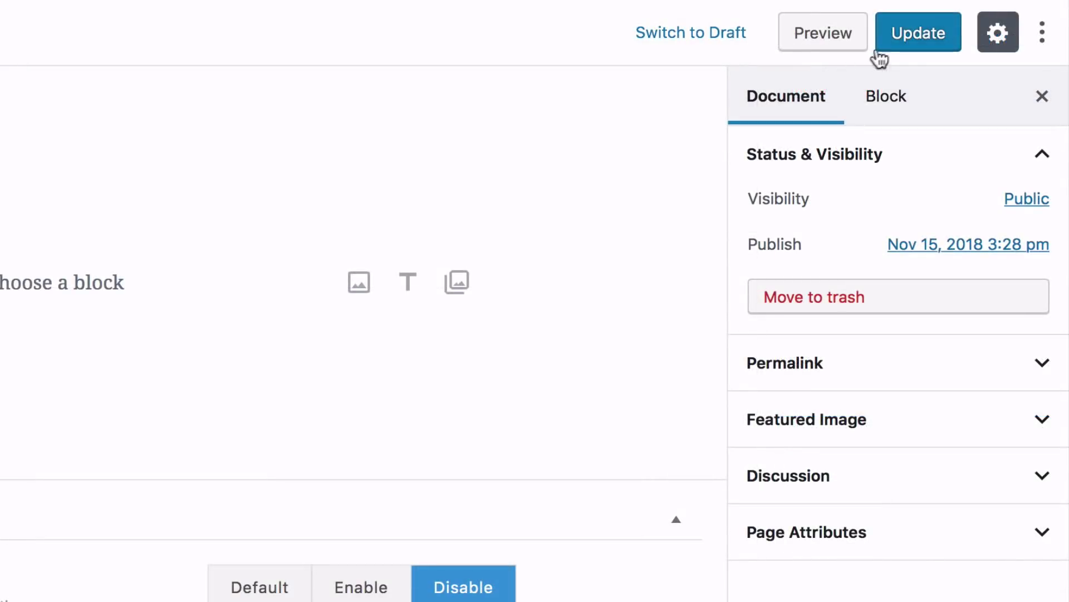
click(919, 47)
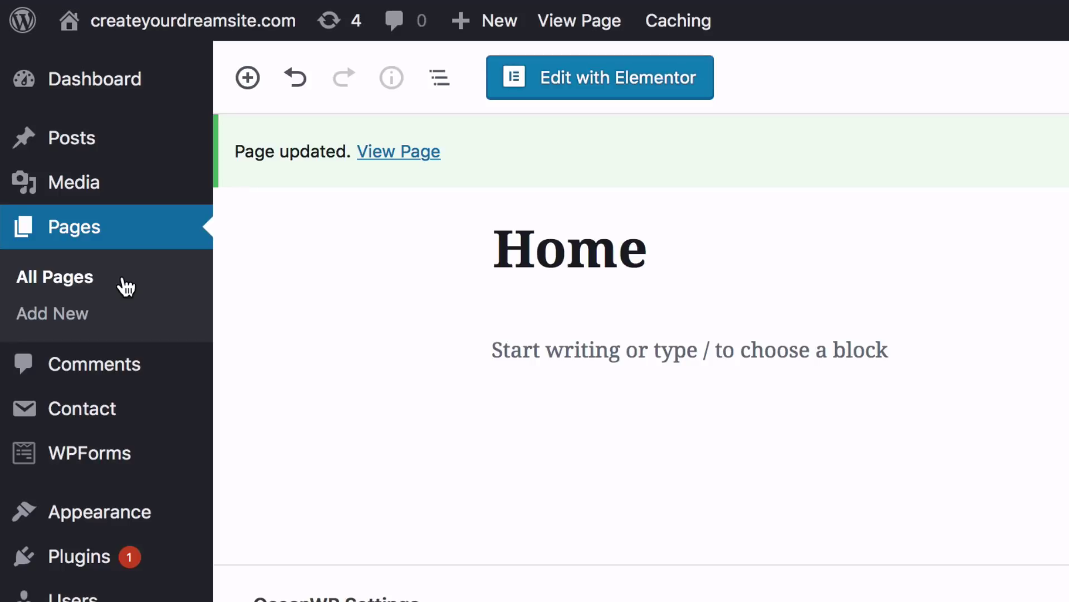
click(125, 287)
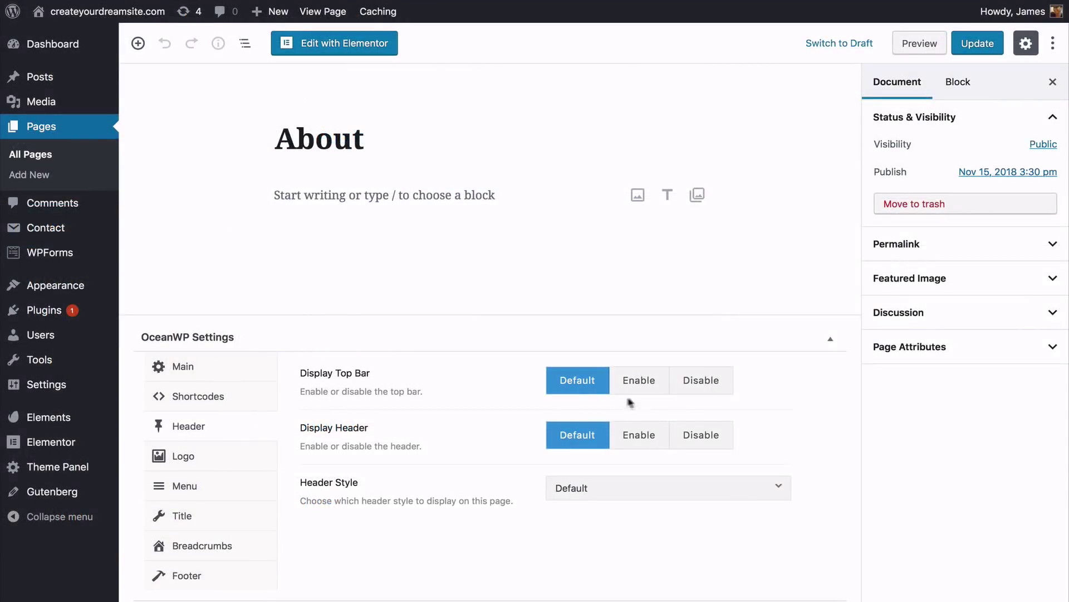
Step: Set Display Top Bar to Disable in the About page's OceanWP header settings
click(691, 390)
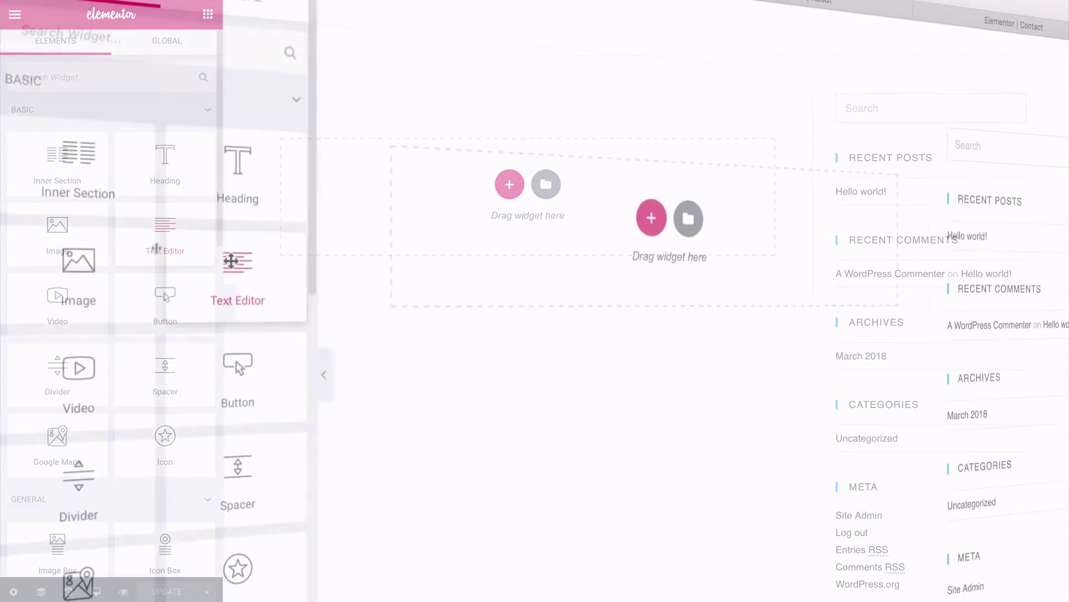
Step: Open Elements in the admin sidebar to show the Elementor Template Kits library
scroll(162, 251, down, 6)
scroll(231, 238, down, 8)
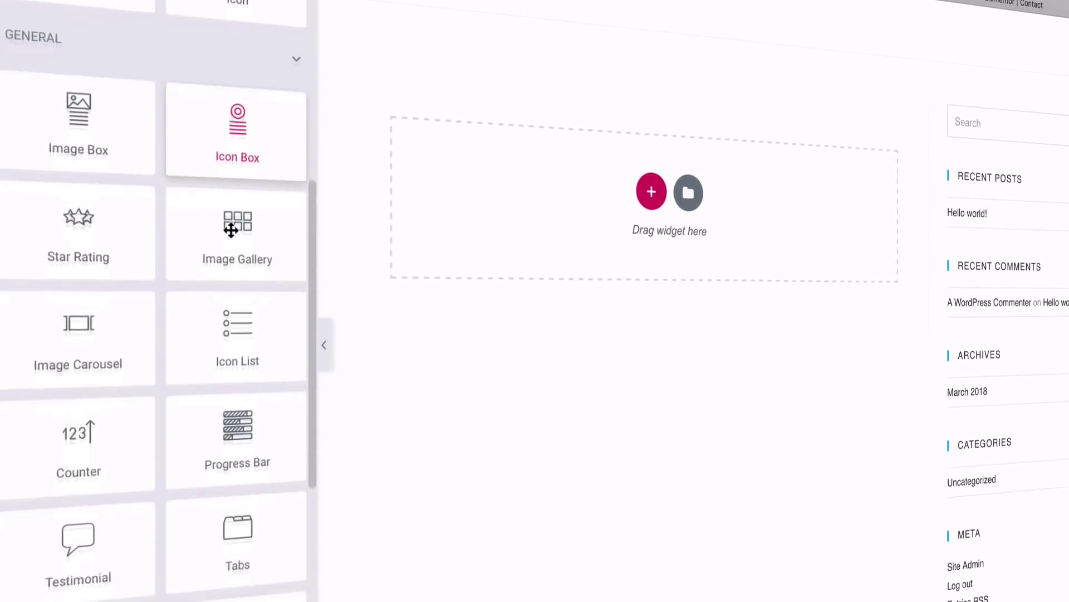
scroll(231, 199, up, 6)
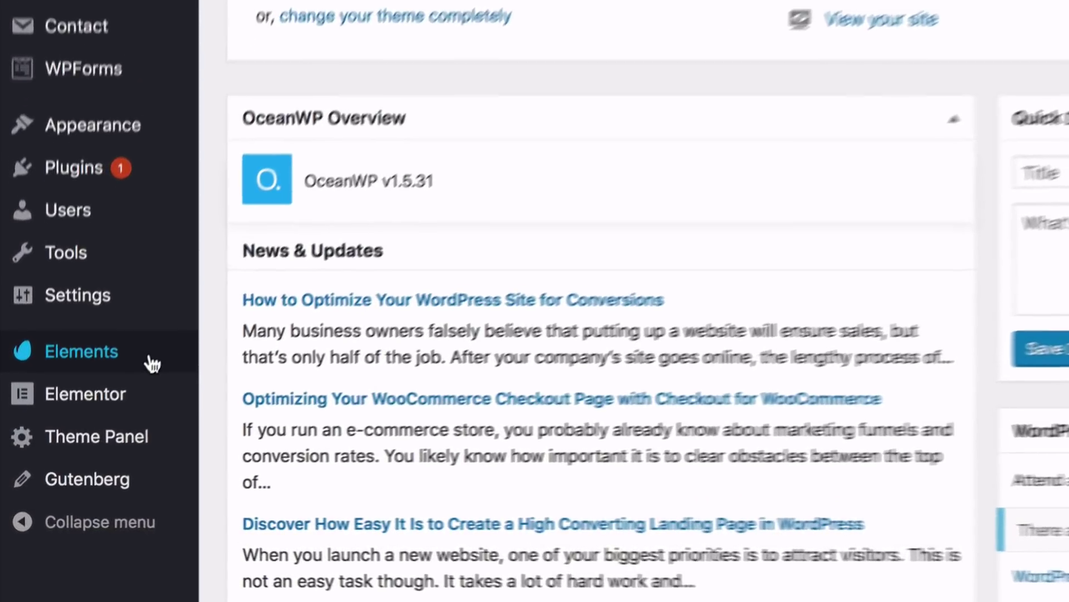
click(153, 355)
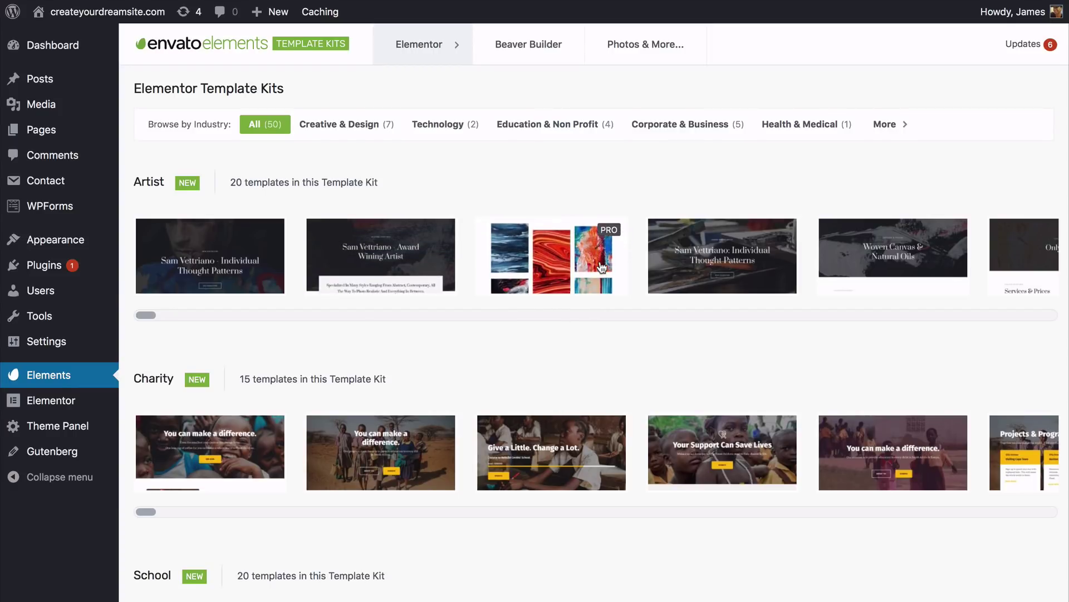
Step: Find the Corporate Business kit, preview Home – Corporate and import it
scroll(601, 268, down, 2)
scroll(602, 332, down, 10)
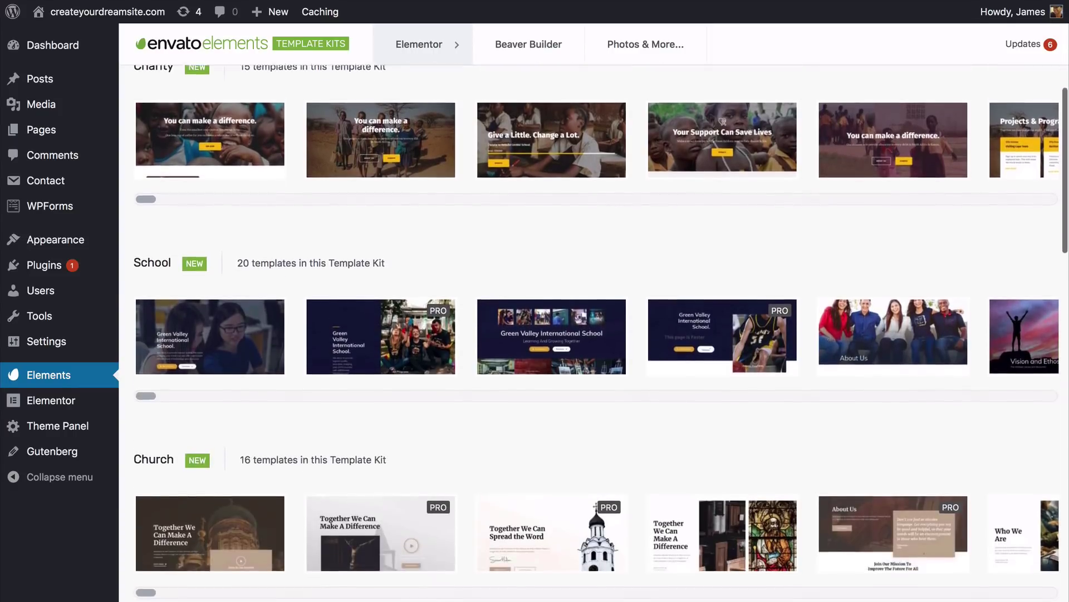
scroll(602, 333, down, 11)
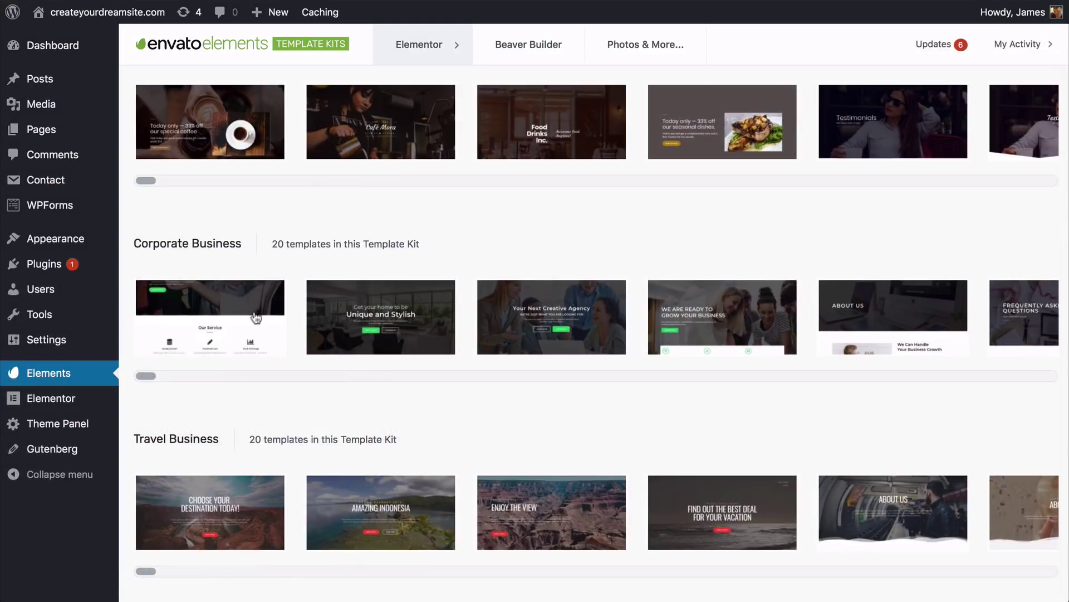
click(269, 317)
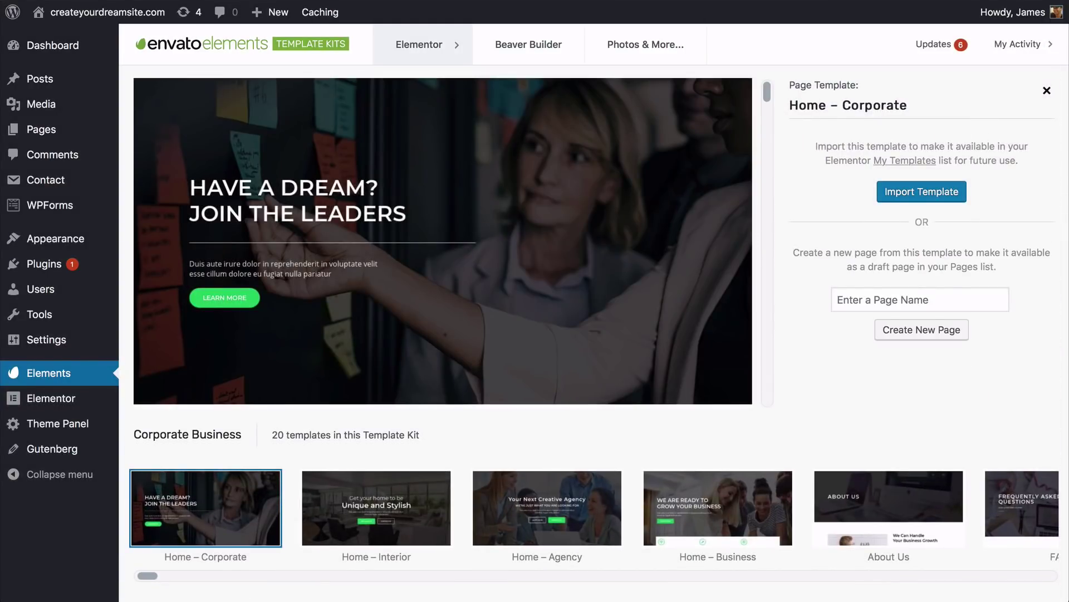
scroll(443, 241, down, 5)
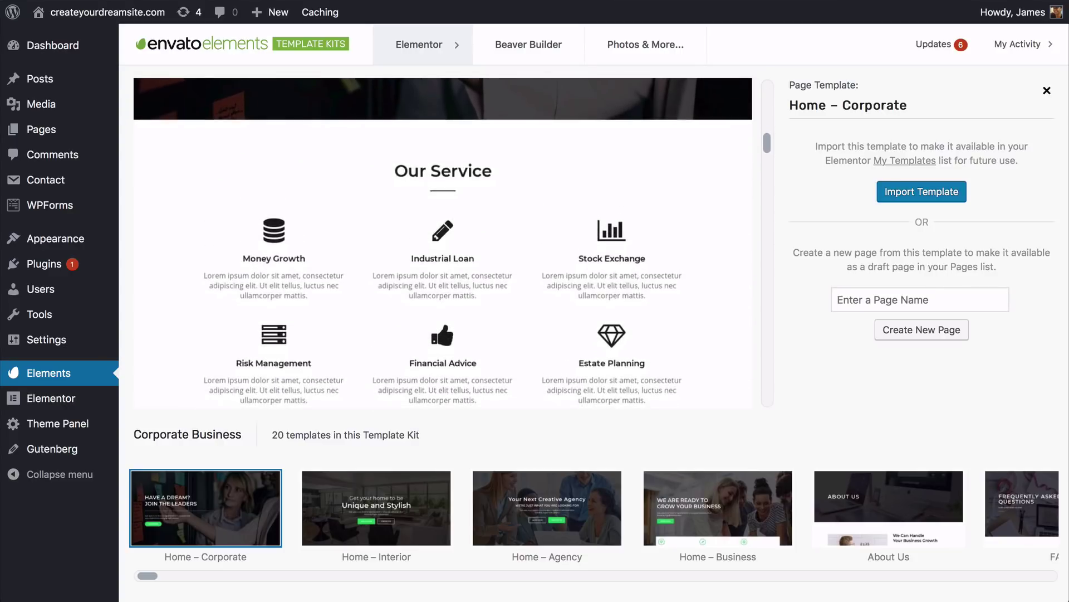
scroll(443, 240, up, 5)
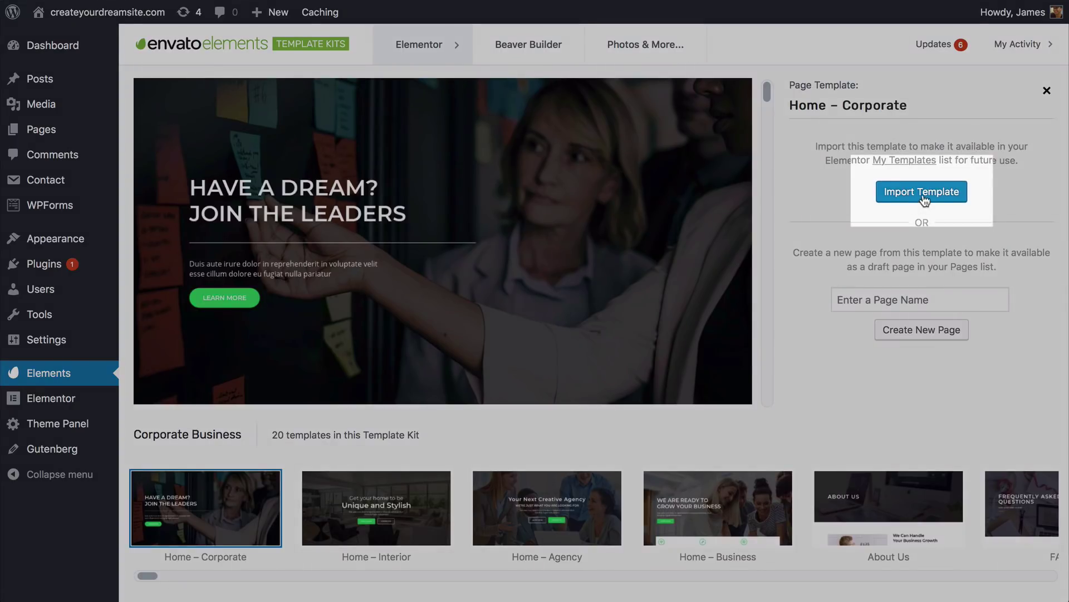
click(922, 193)
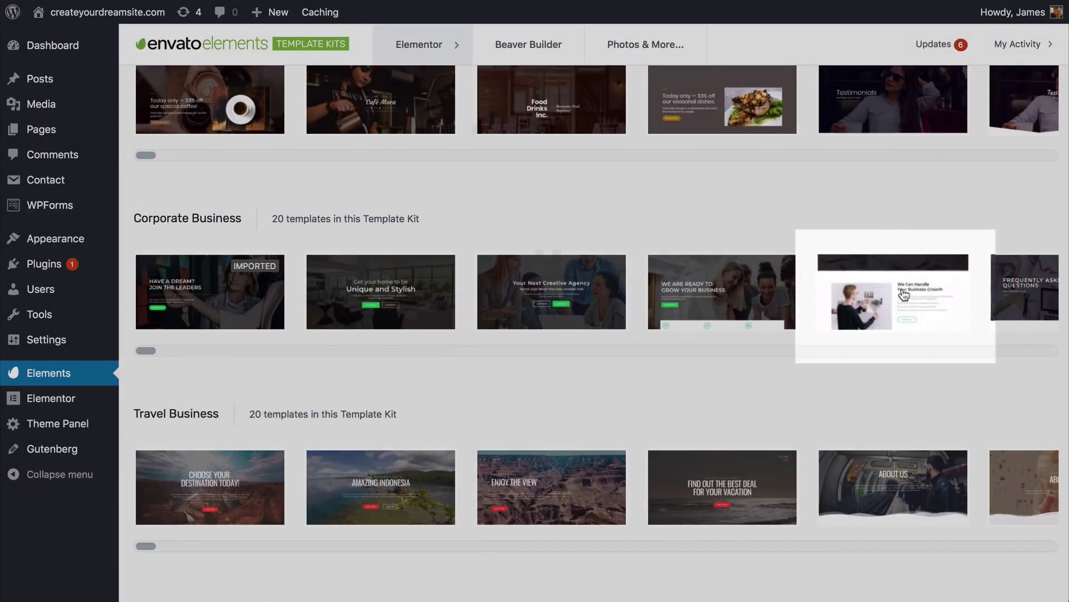
Step: Preview the Corporate Business About Us template
click(905, 294)
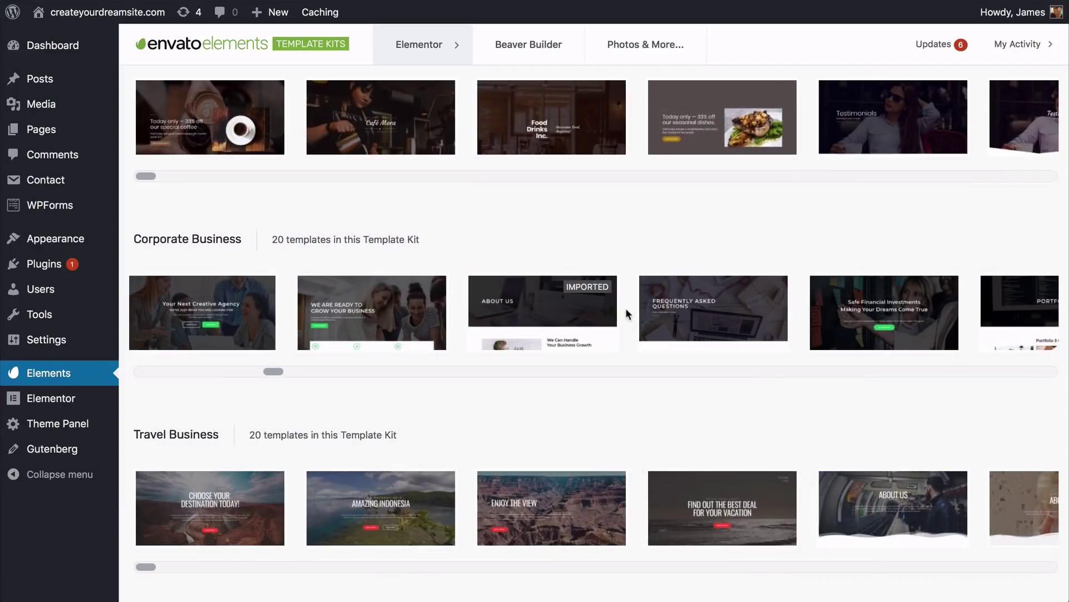
scroll(626, 307, right, 10)
scroll(628, 314, right, 10)
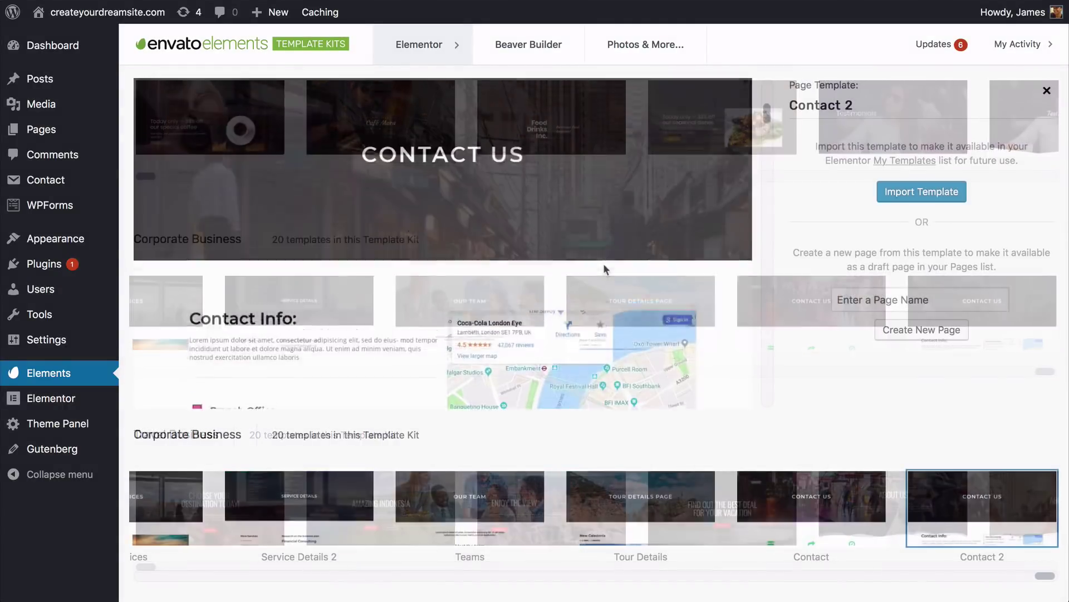
scroll(604, 263, down, 5)
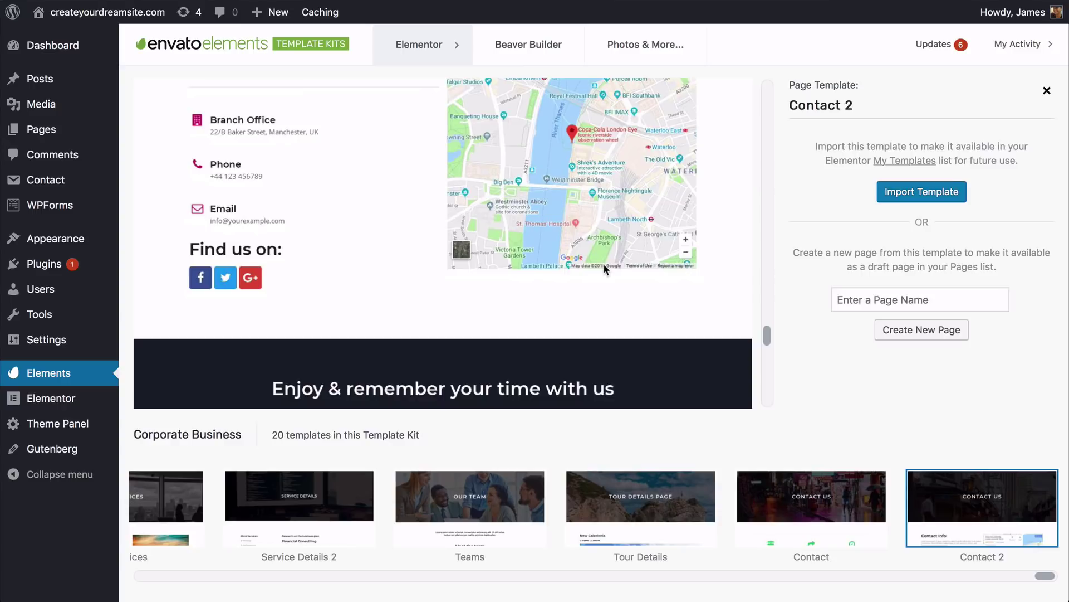
scroll(604, 263, up, 8)
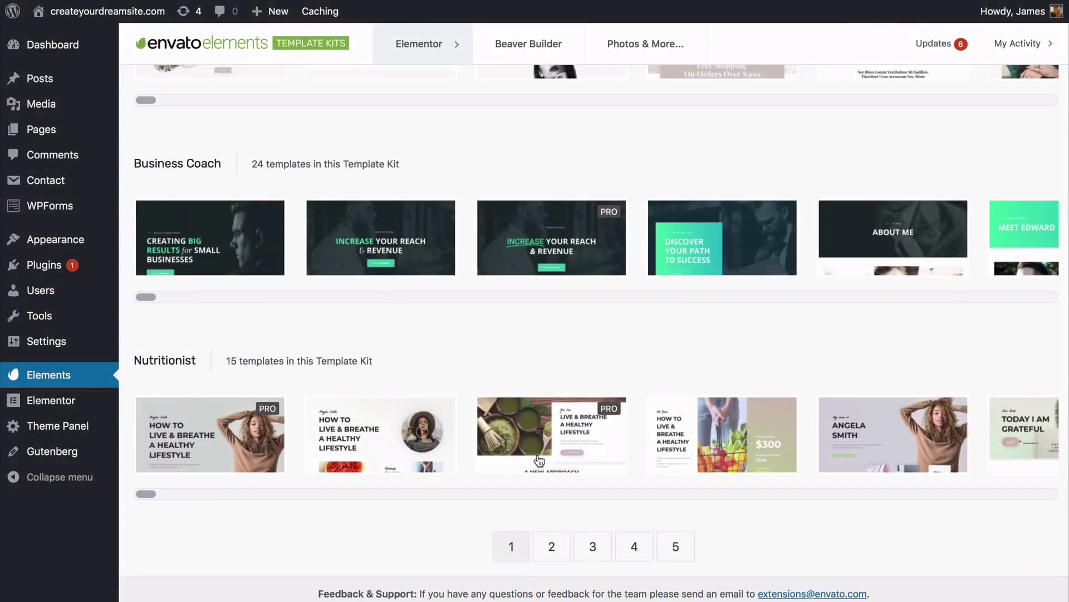
Step: Import the Nutritionist kit's Recipes template into My Templates
scroll(539, 460, right, 15)
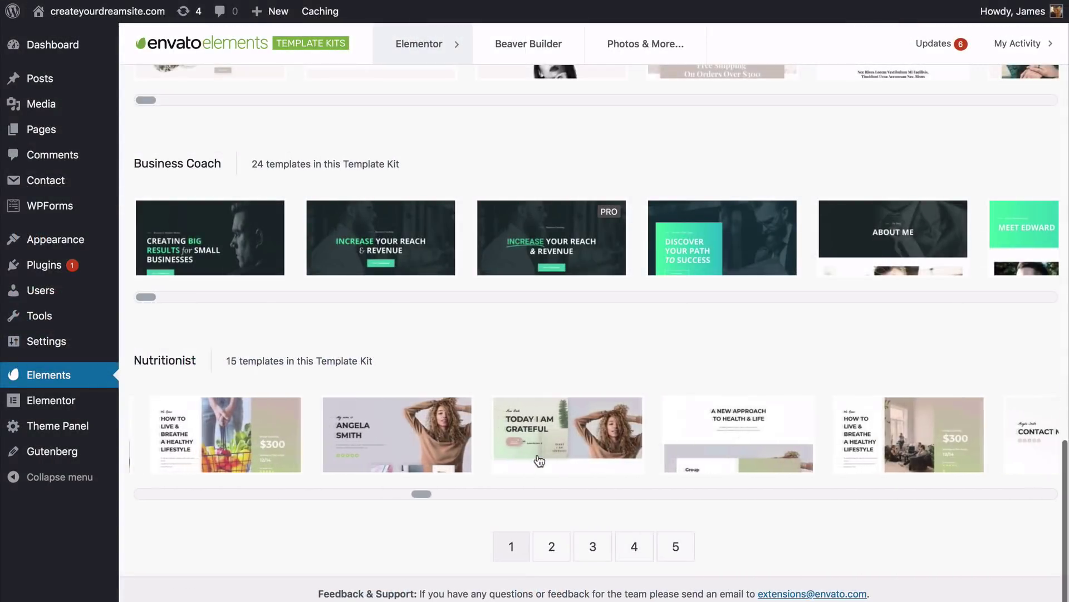
scroll(539, 460, right, 3)
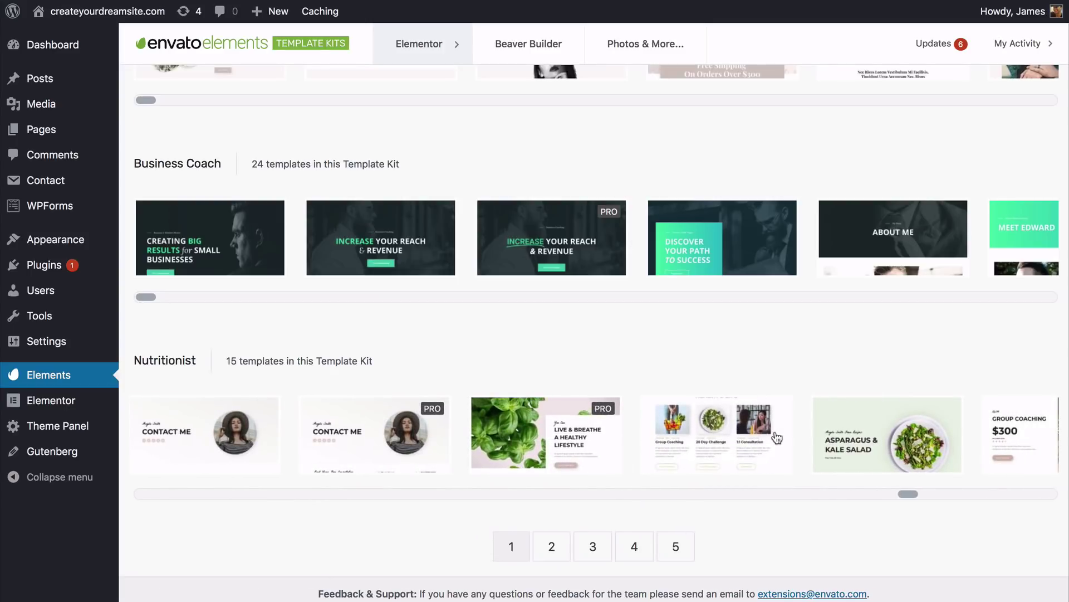
click(777, 438)
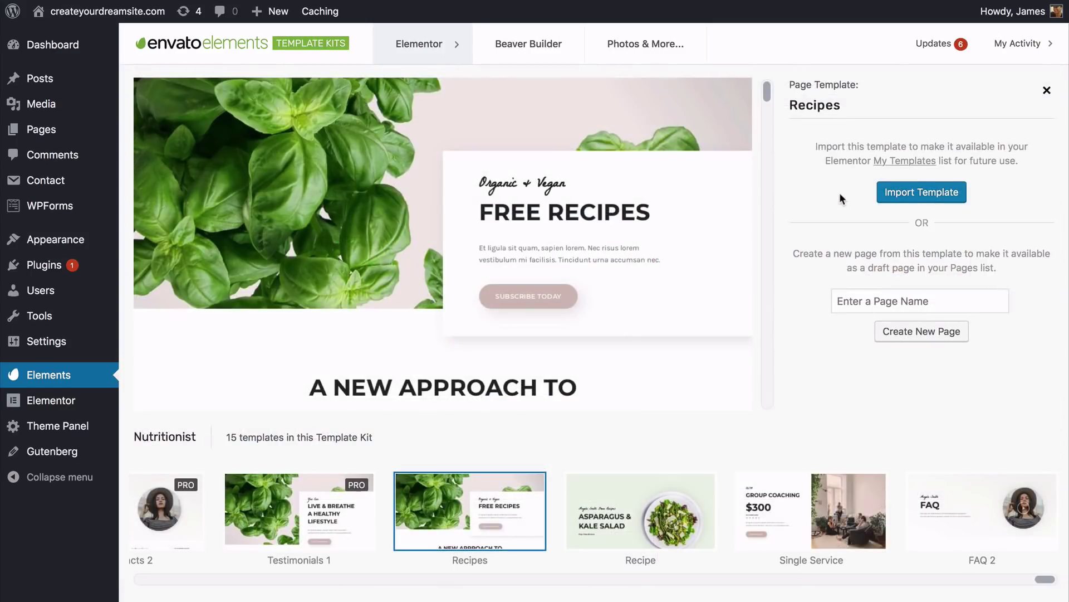
click(917, 199)
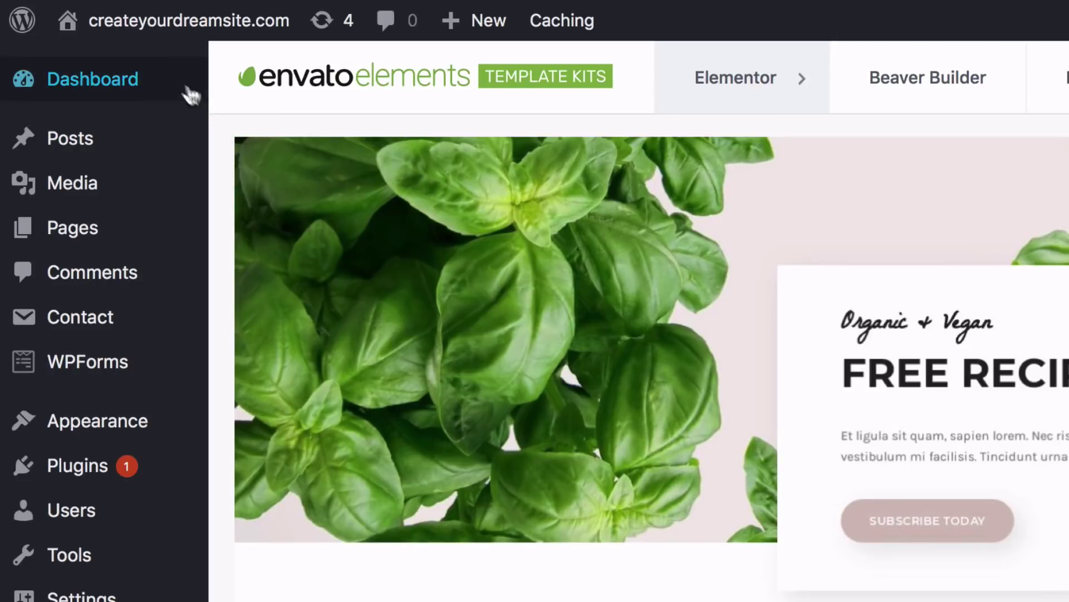
mouse_move(79, 45)
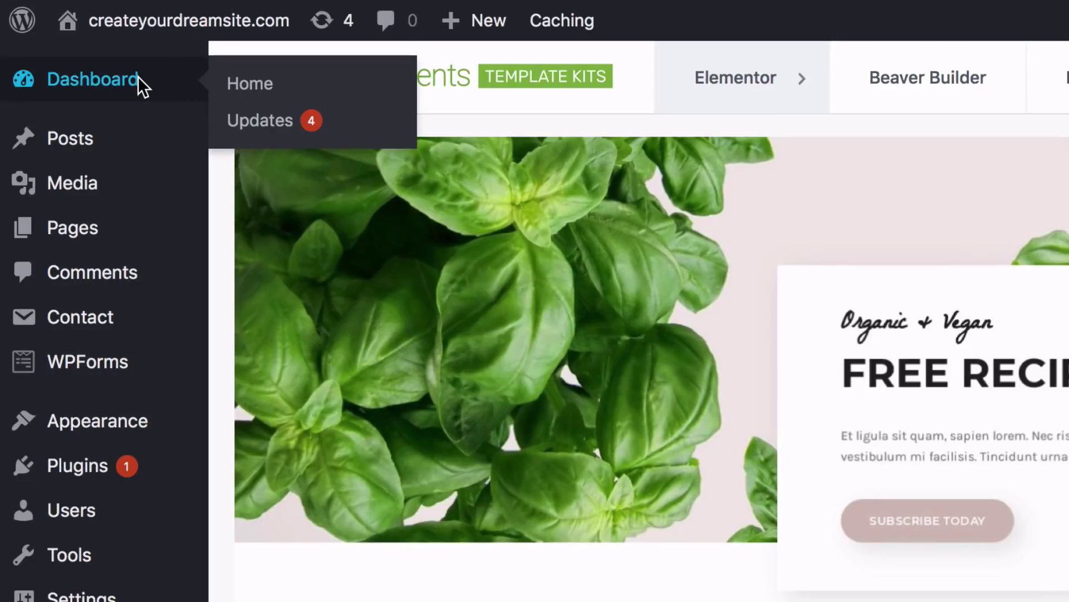
click(138, 75)
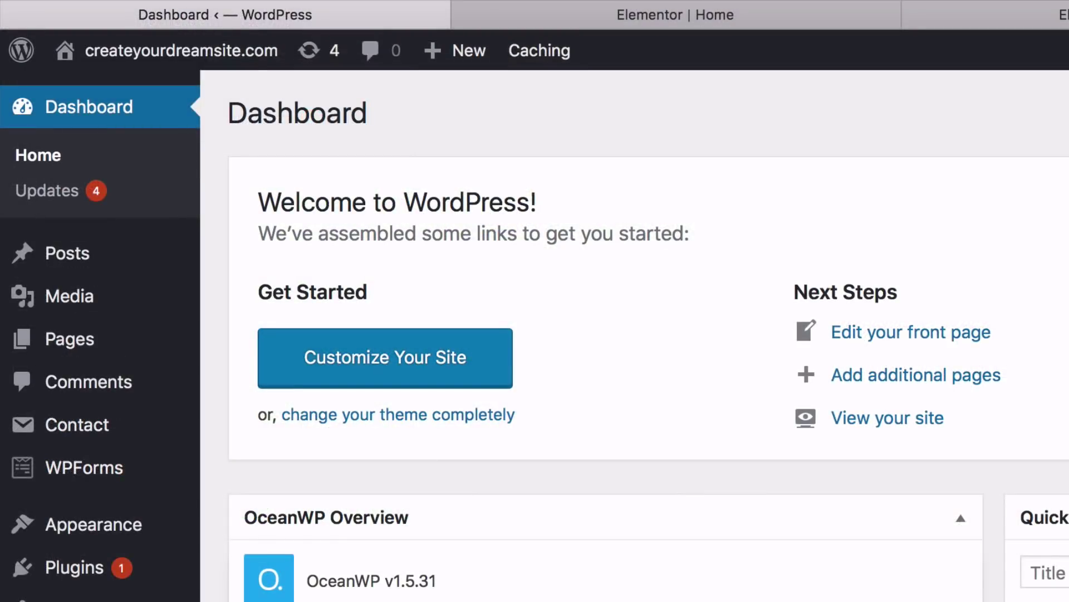
Step: Insert Home – Corporate from My Templates with its document settings, then preview the page
click(707, 21)
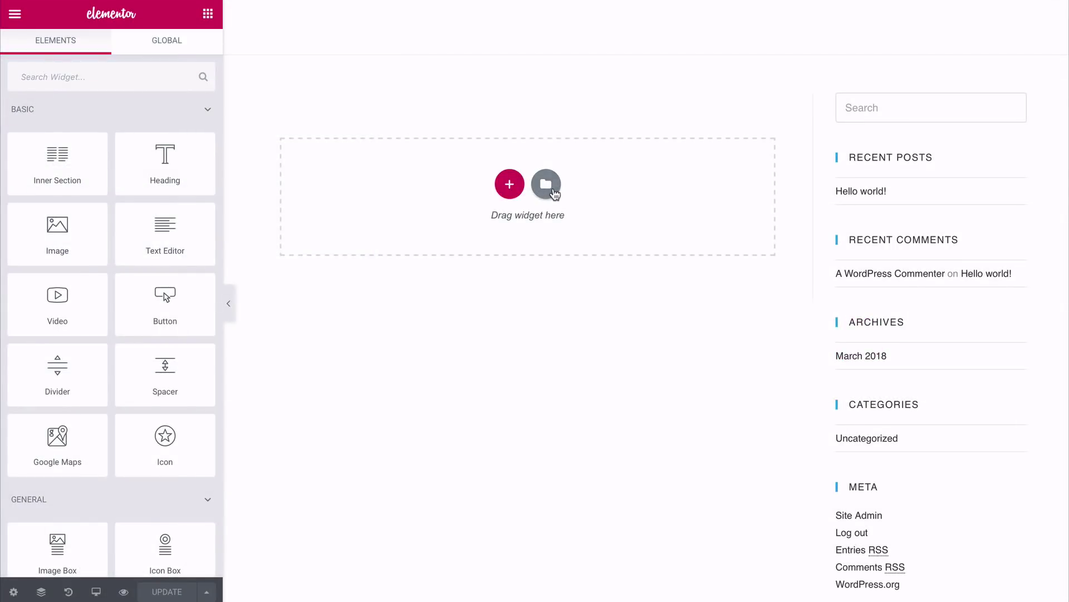
click(553, 189)
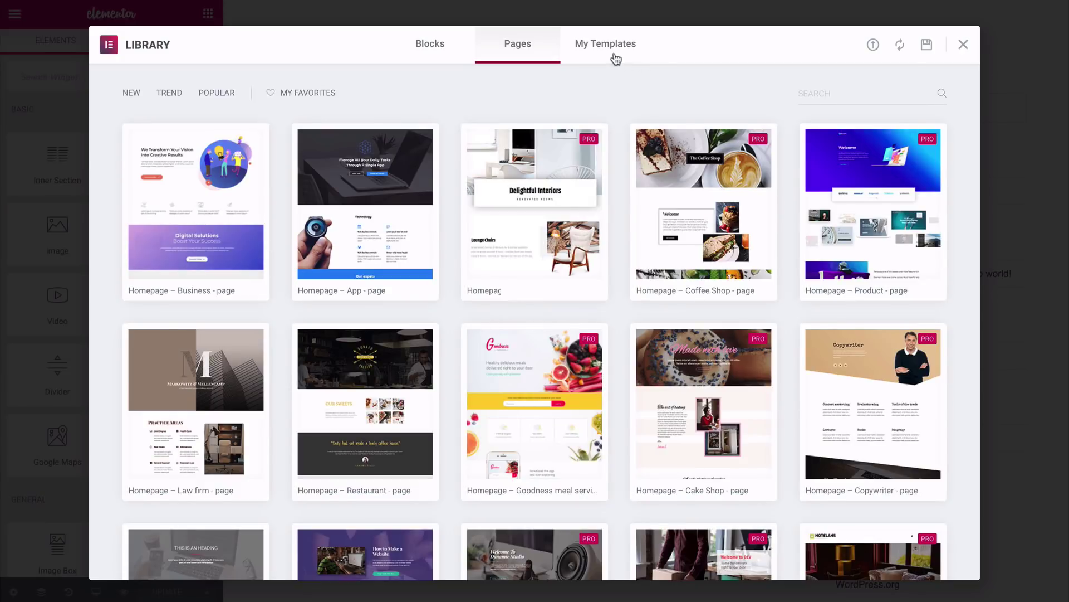
click(615, 56)
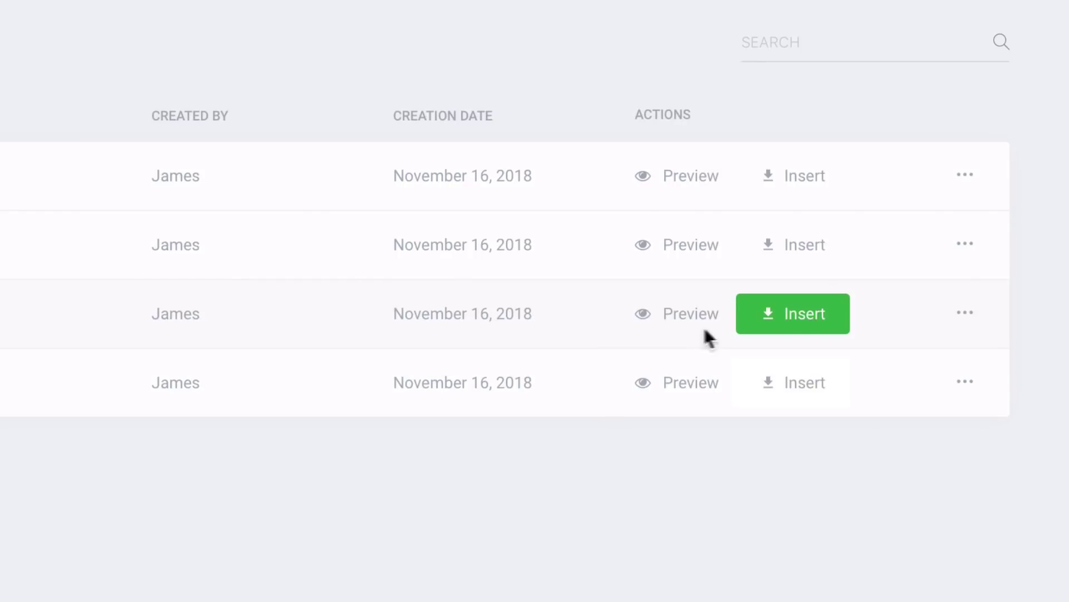
click(778, 333)
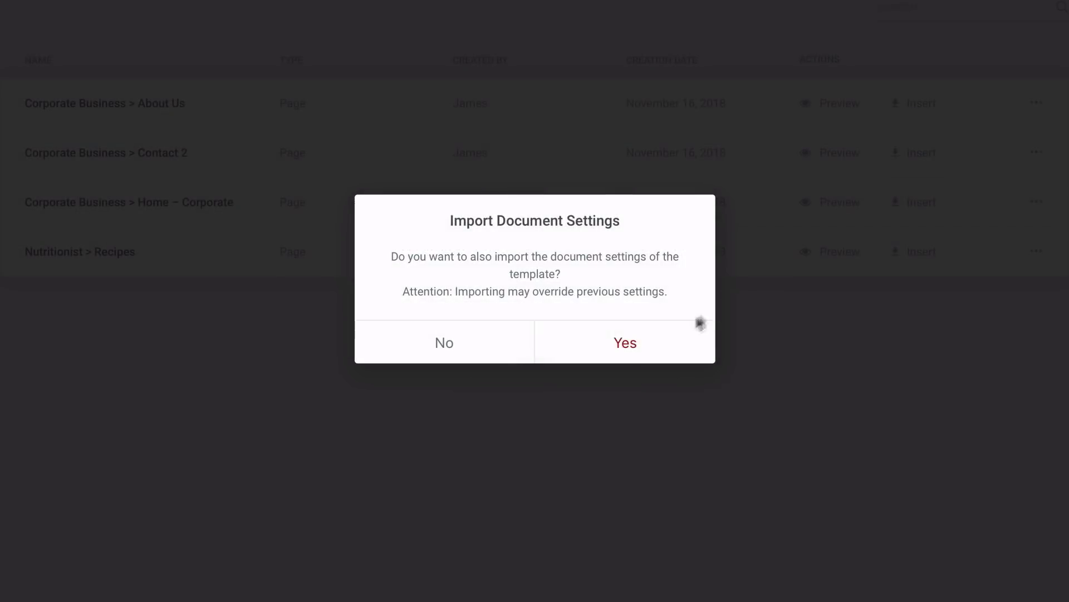
click(636, 346)
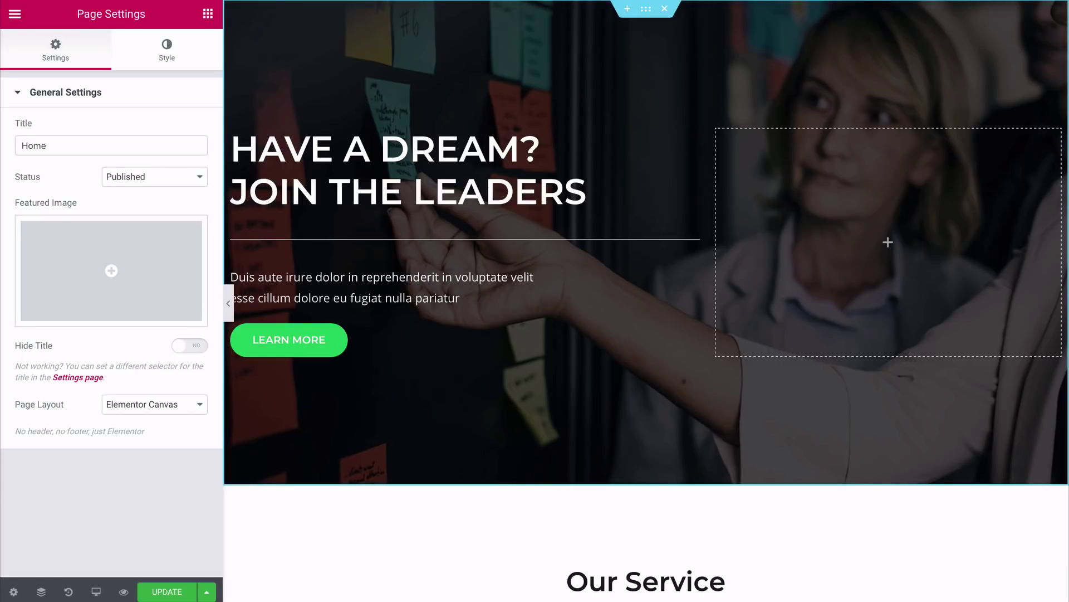
click(228, 302)
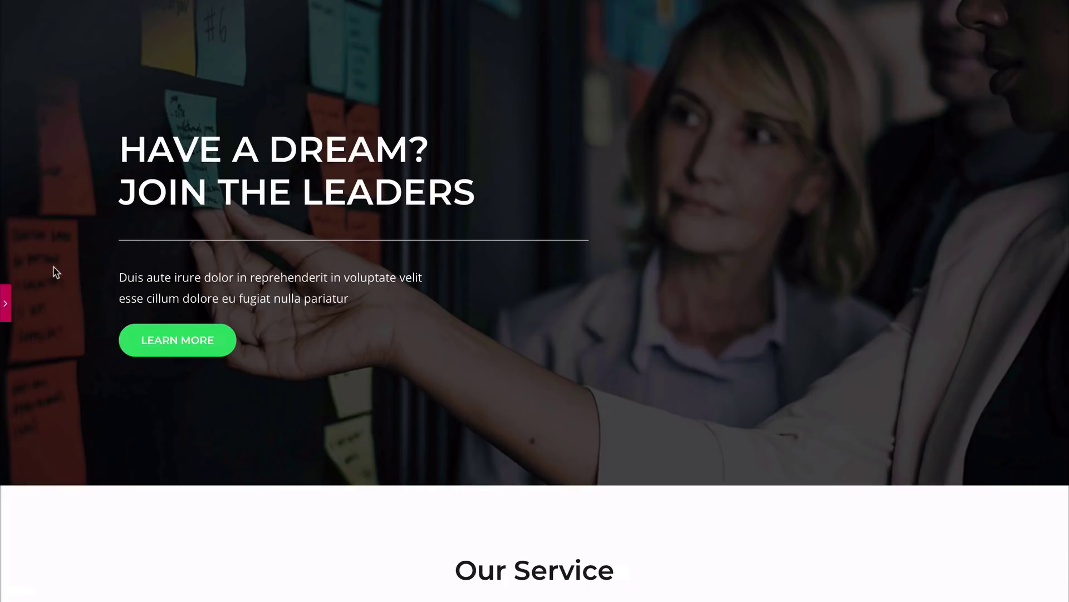
scroll(54, 266, down, 9)
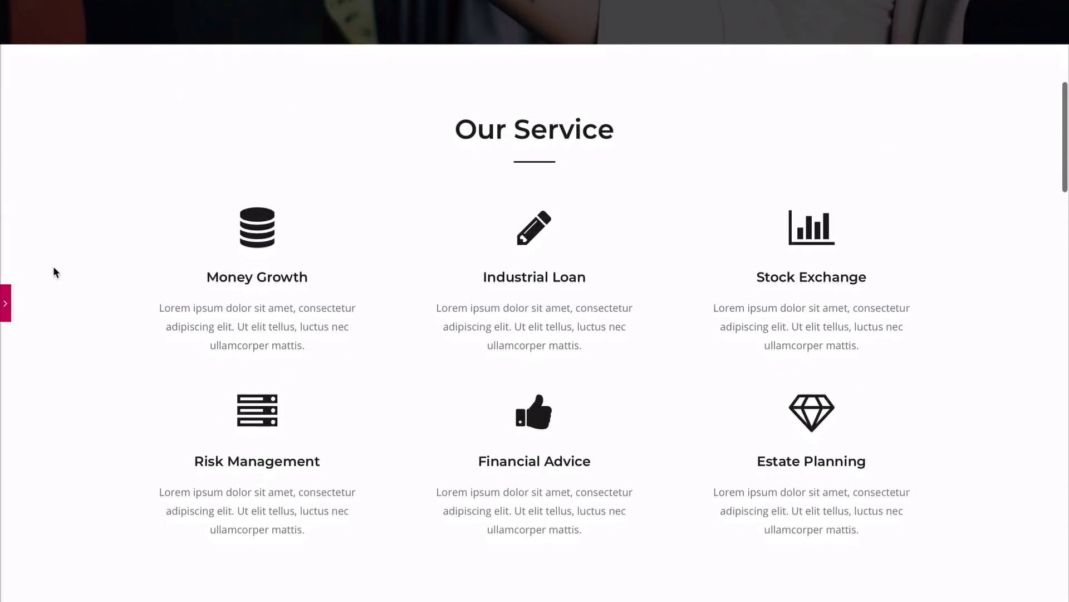
scroll(54, 272, down, 7)
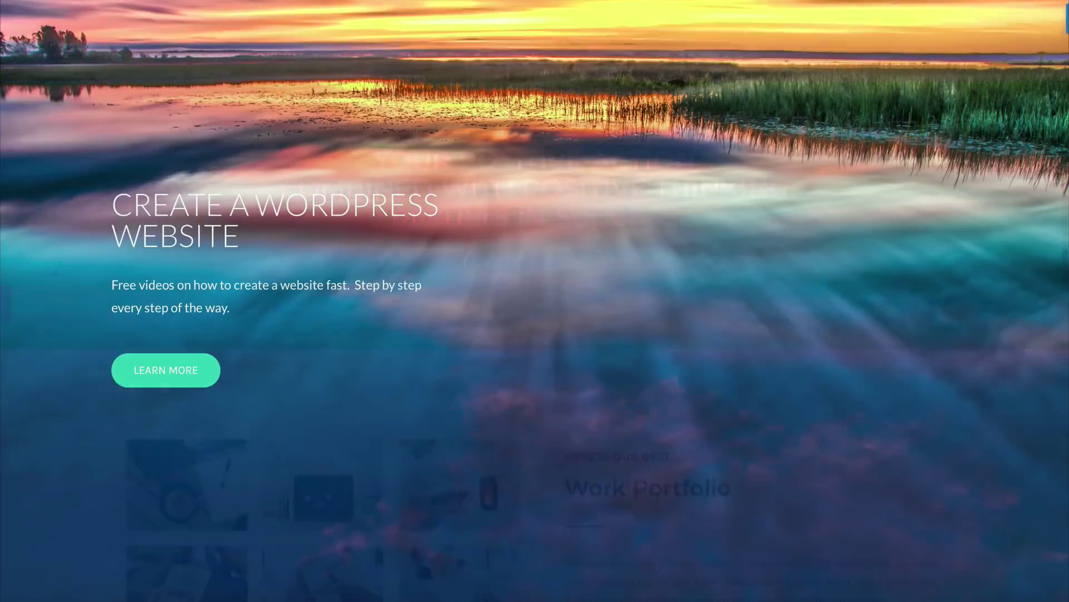
scroll(535, 300, down, 5)
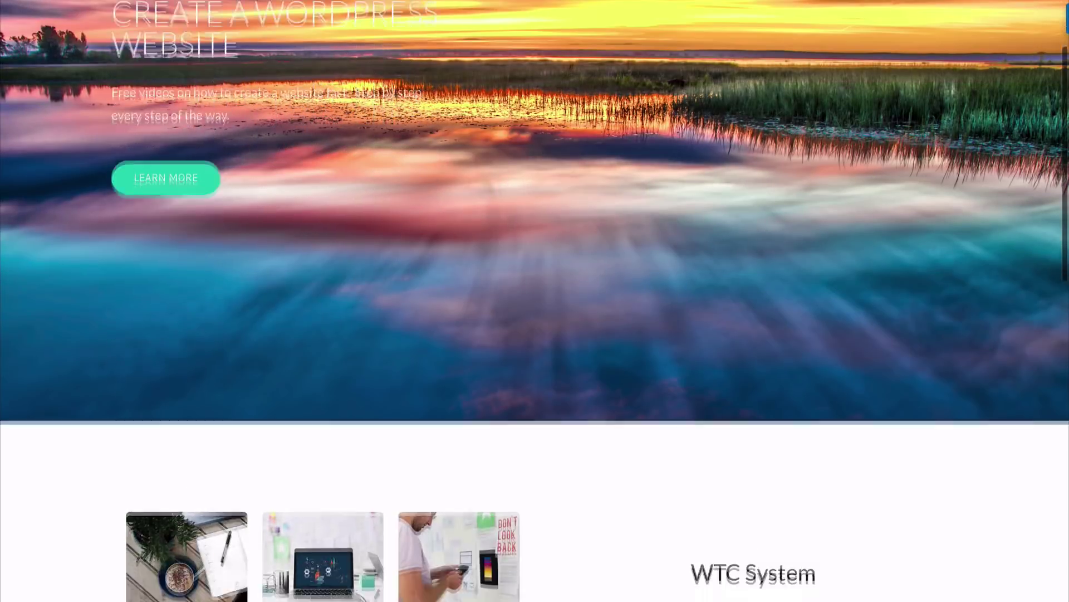
scroll(535, 300, down, 4)
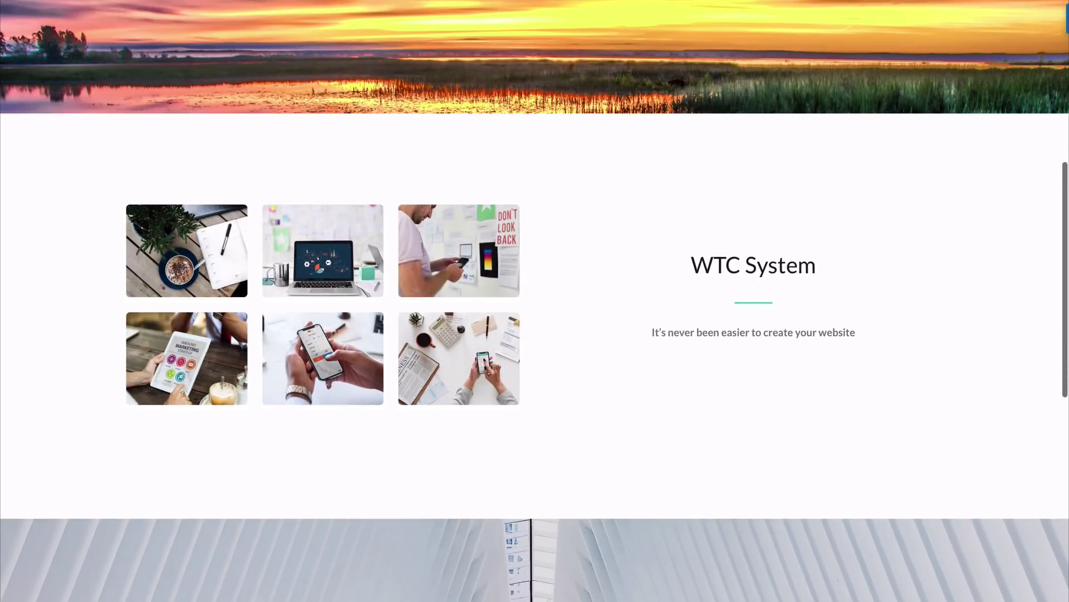
scroll(535, 301, down, 7)
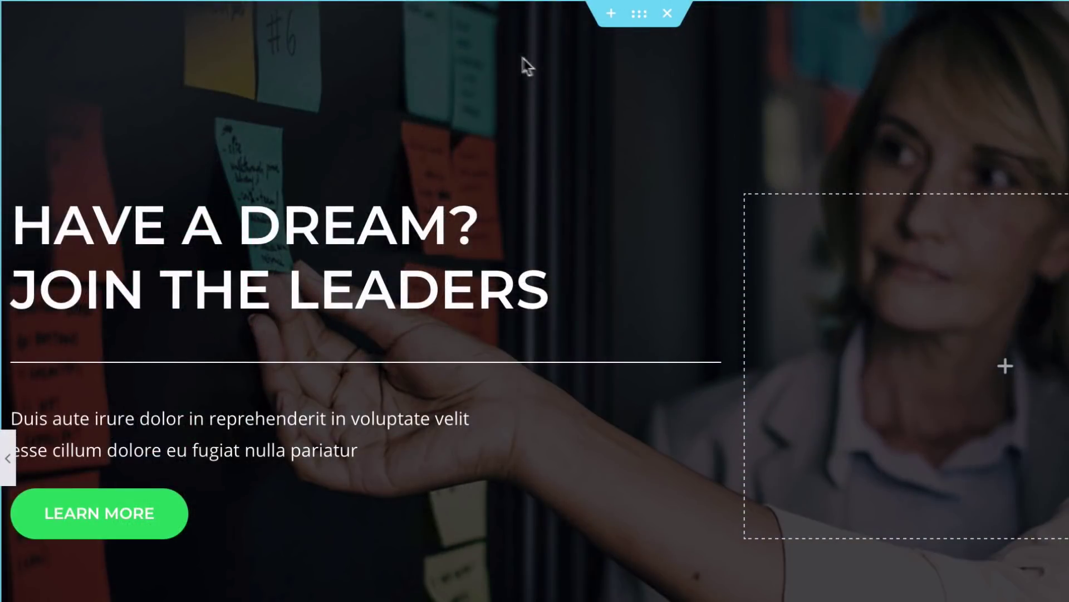
right_click(640, 15)
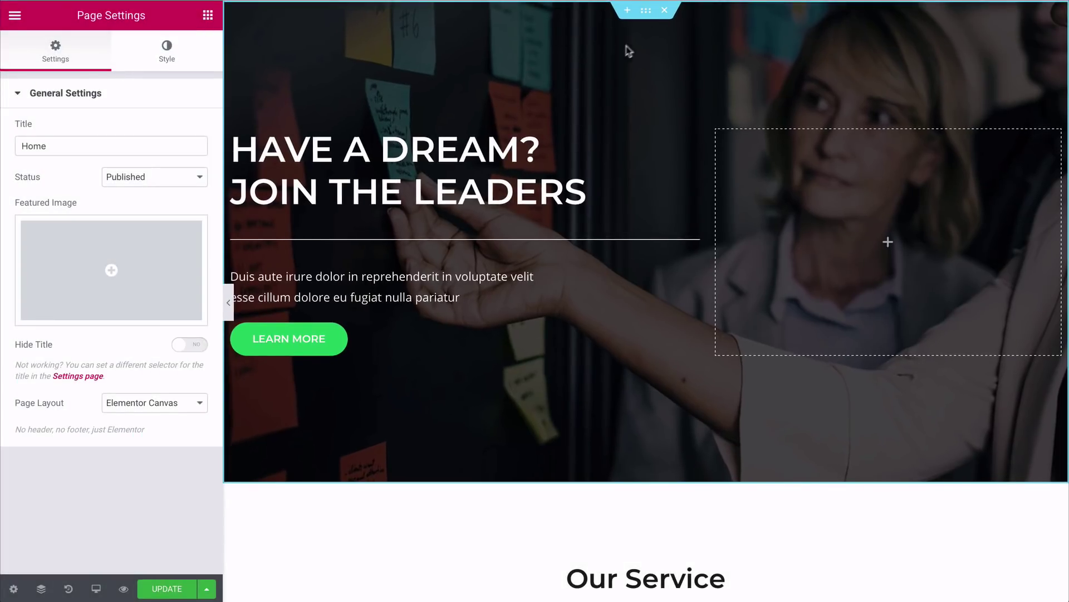
Step: Open the hero section's Style settings and select its background image for replacement
click(647, 13)
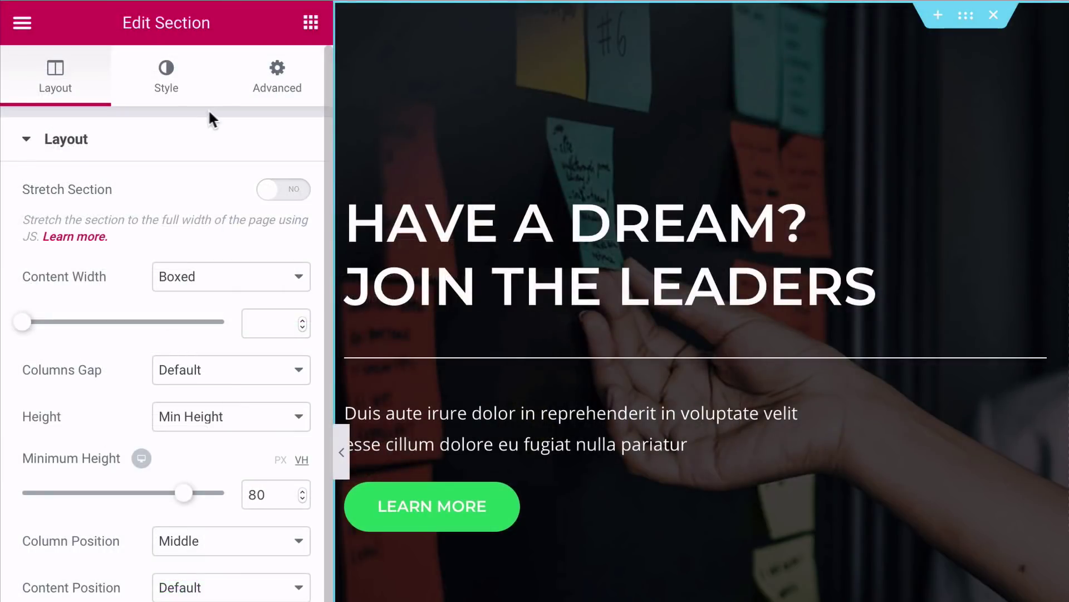
click(175, 96)
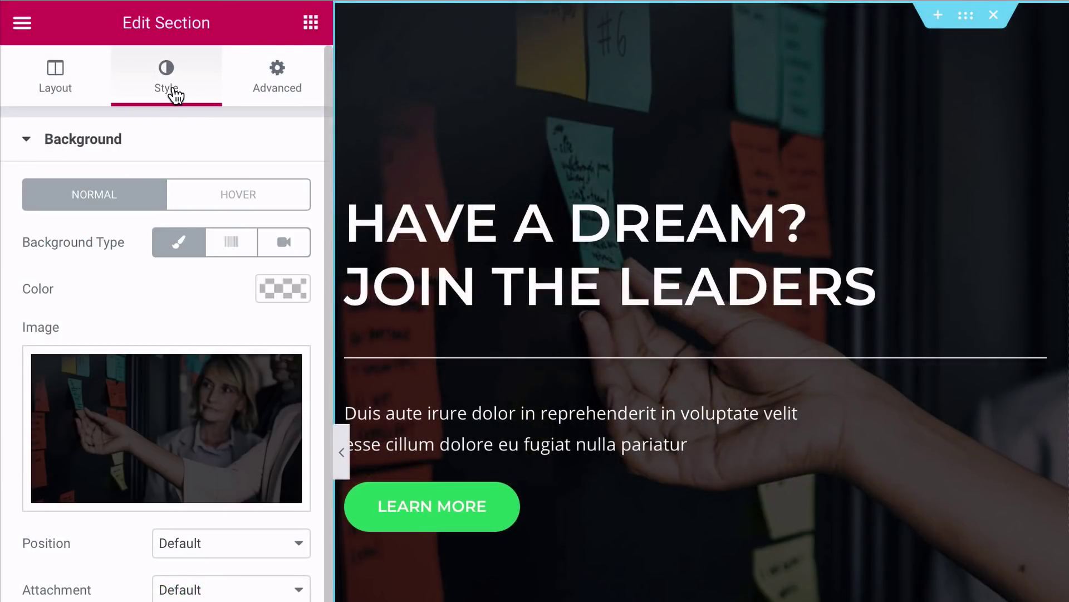
mouse_move(171, 399)
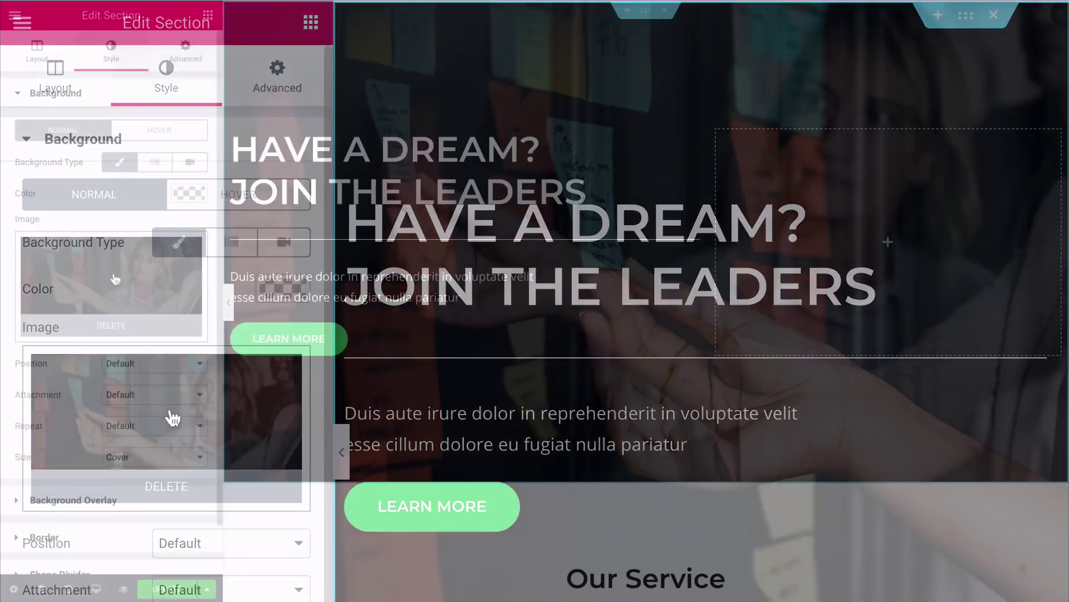
click(115, 279)
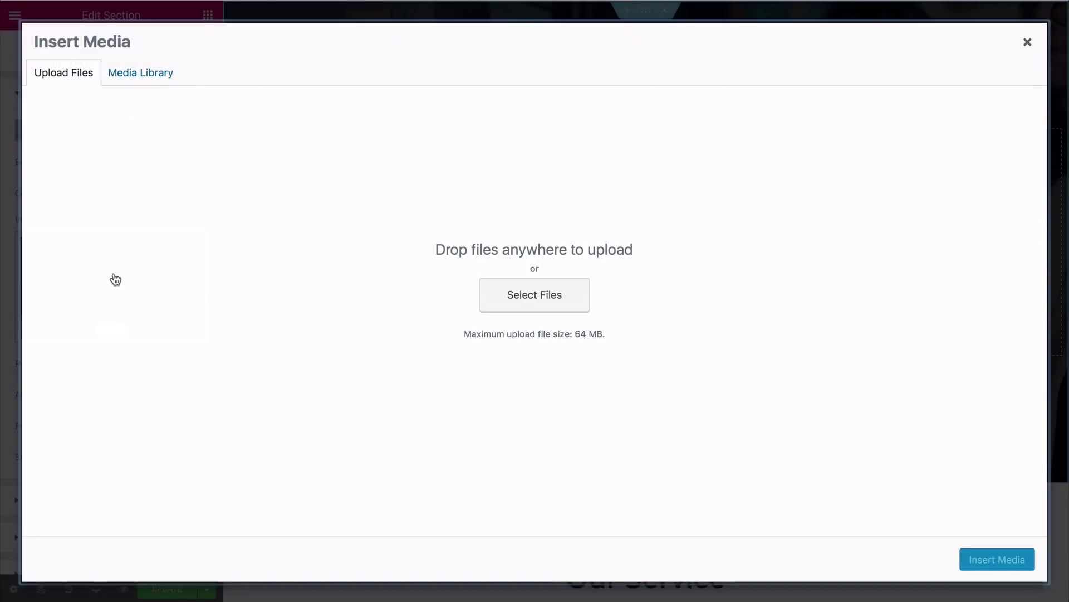
Step: Browse the media library, then start uploading an image from the computer
click(137, 80)
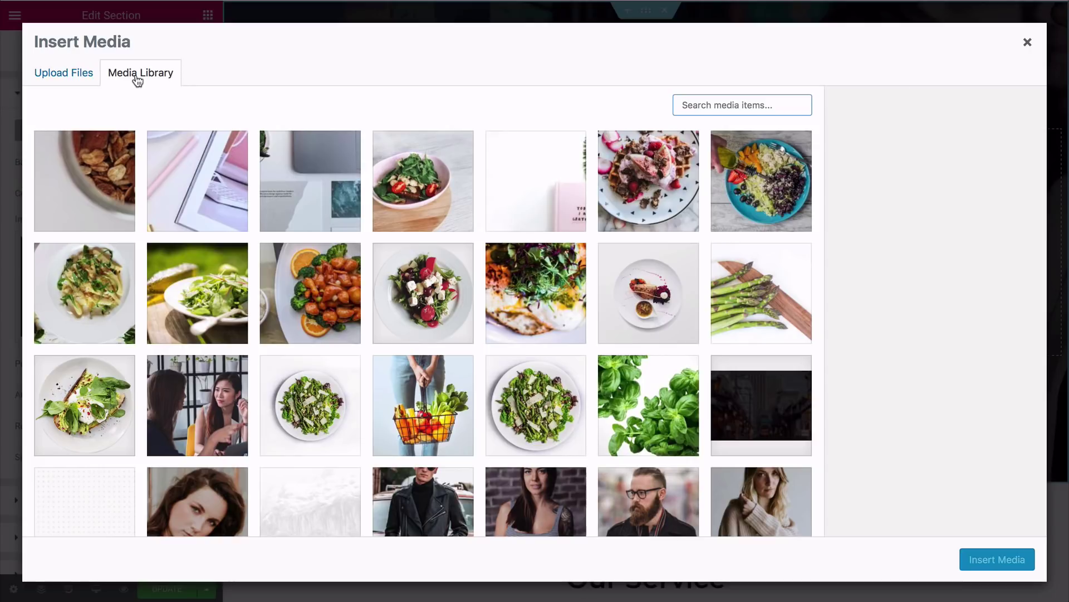
click(87, 79)
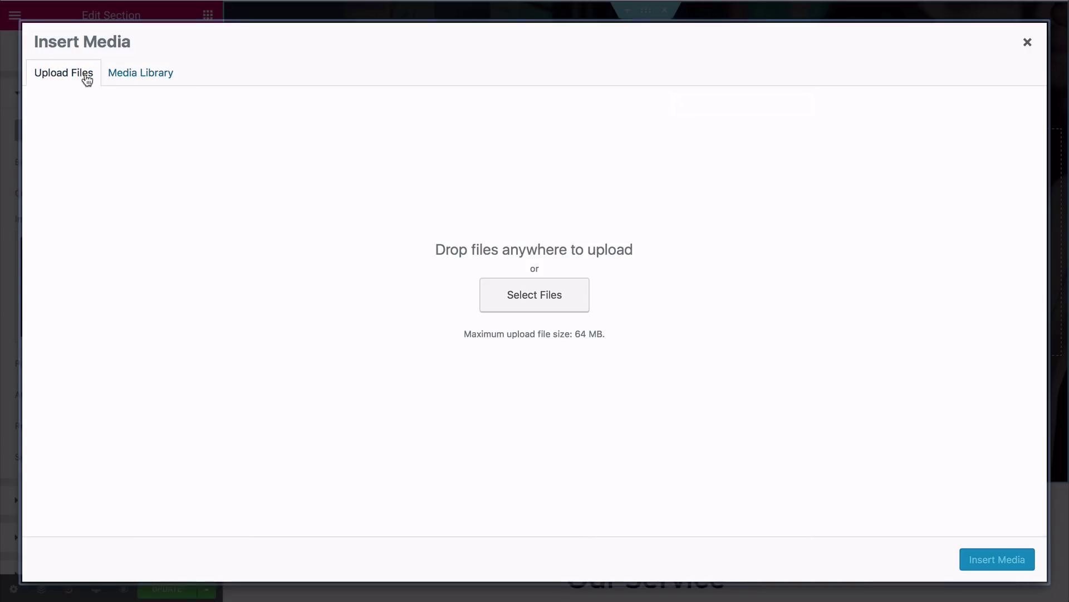
click(529, 302)
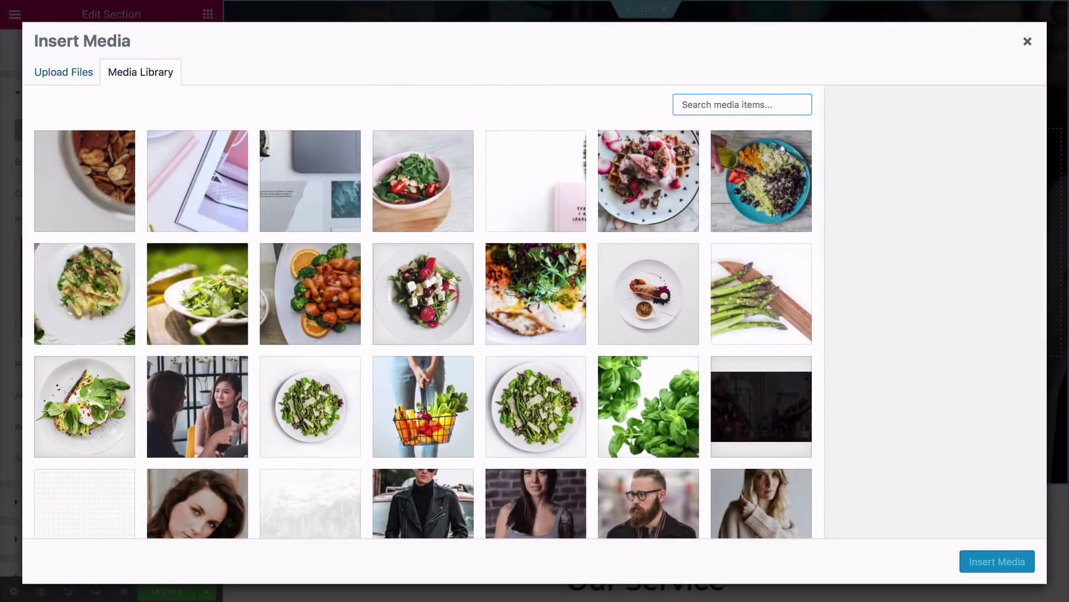
scroll(423, 329, down, 5)
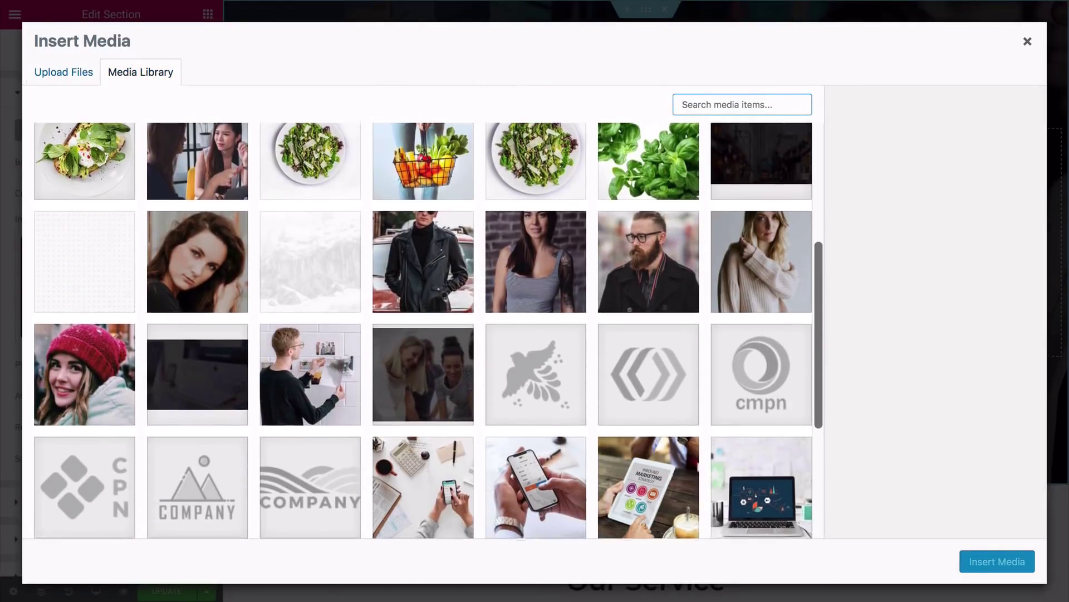
scroll(423, 328, down, 5)
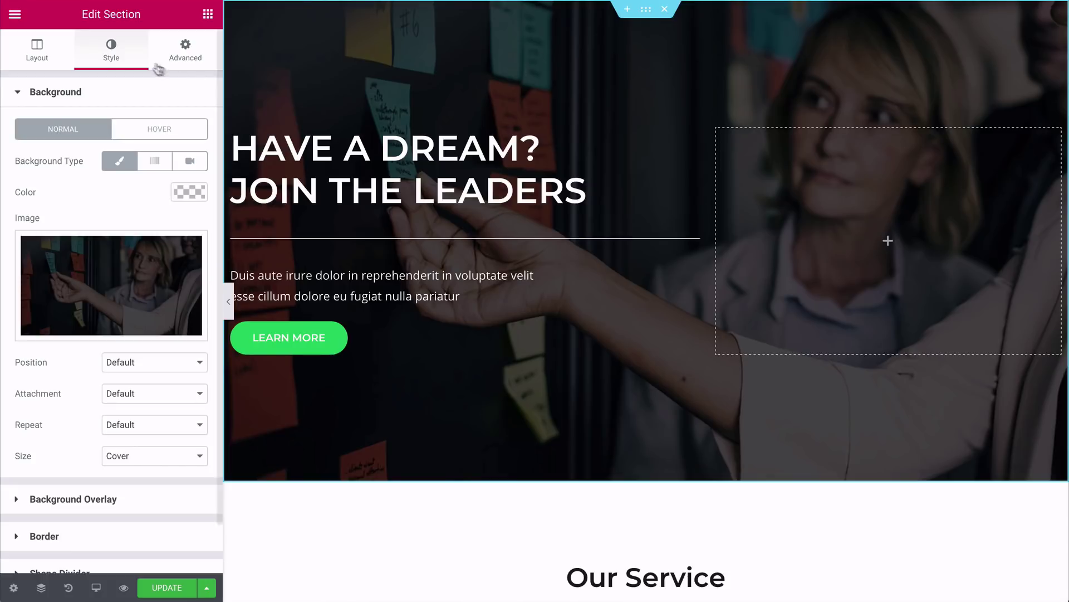
Step: Upload the sunset lake photo as the hero background and preview the page
click(117, 266)
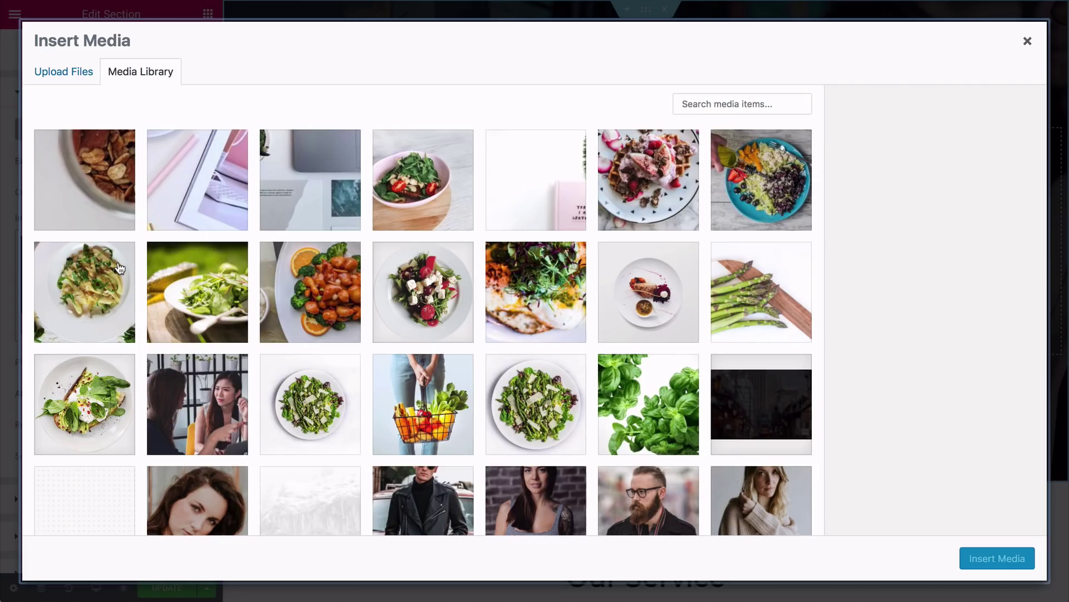
click(84, 81)
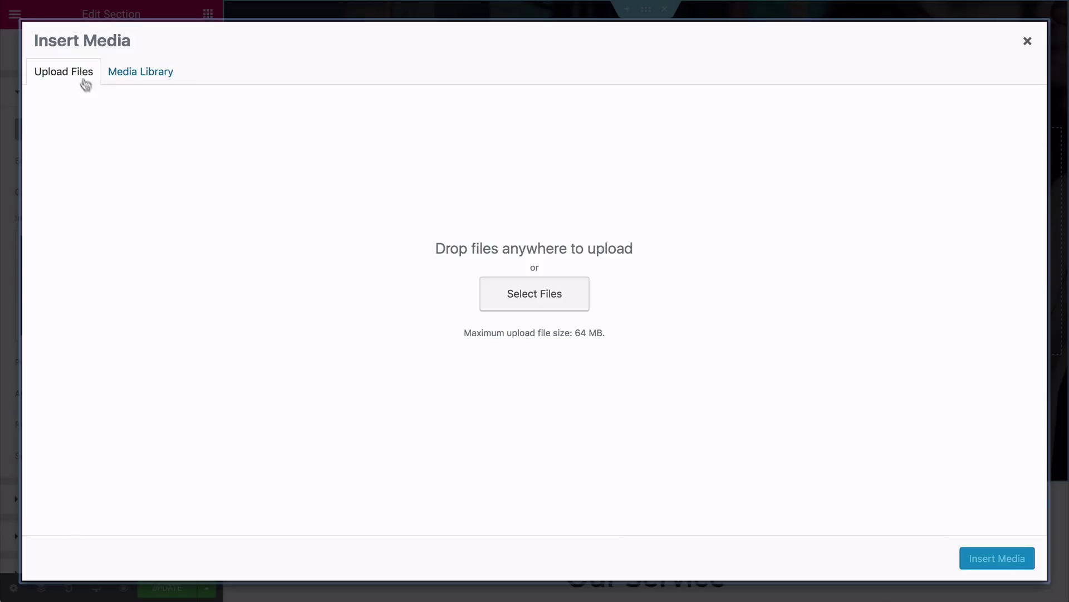
click(504, 293)
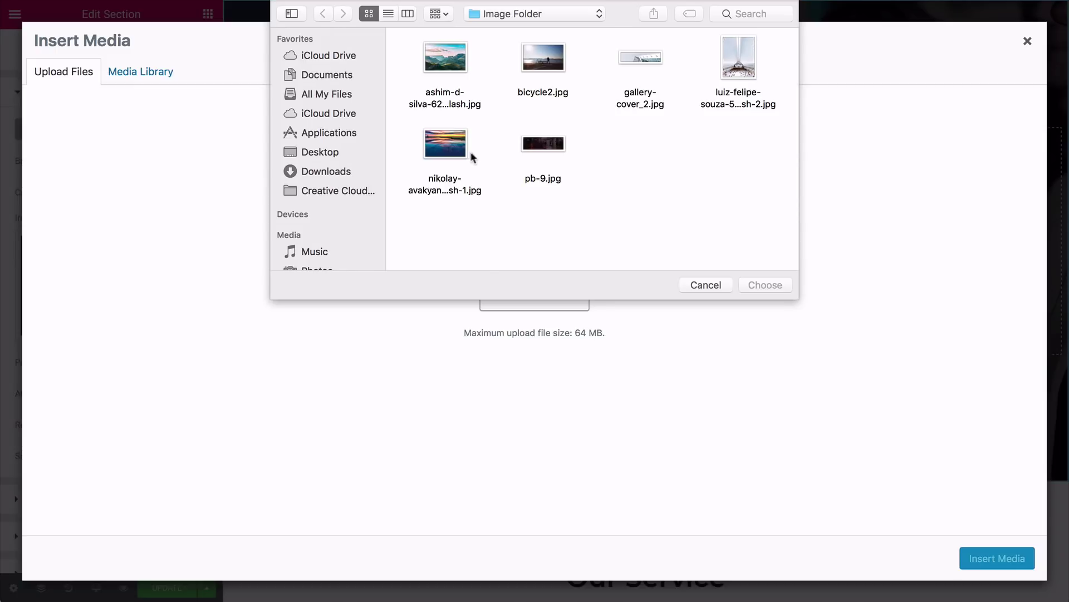
click(460, 154)
click(765, 285)
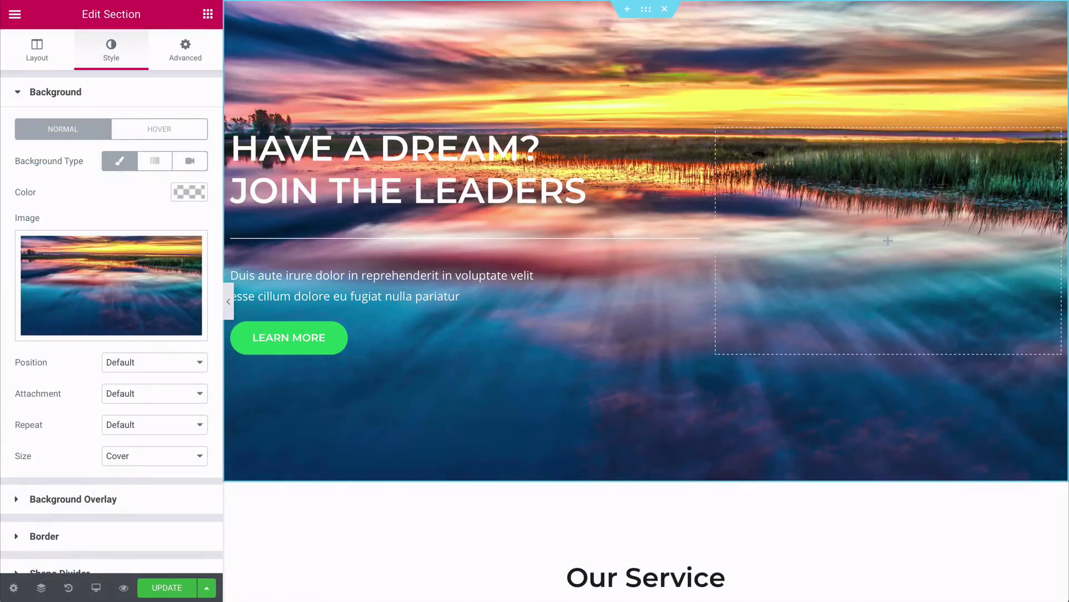
click(228, 301)
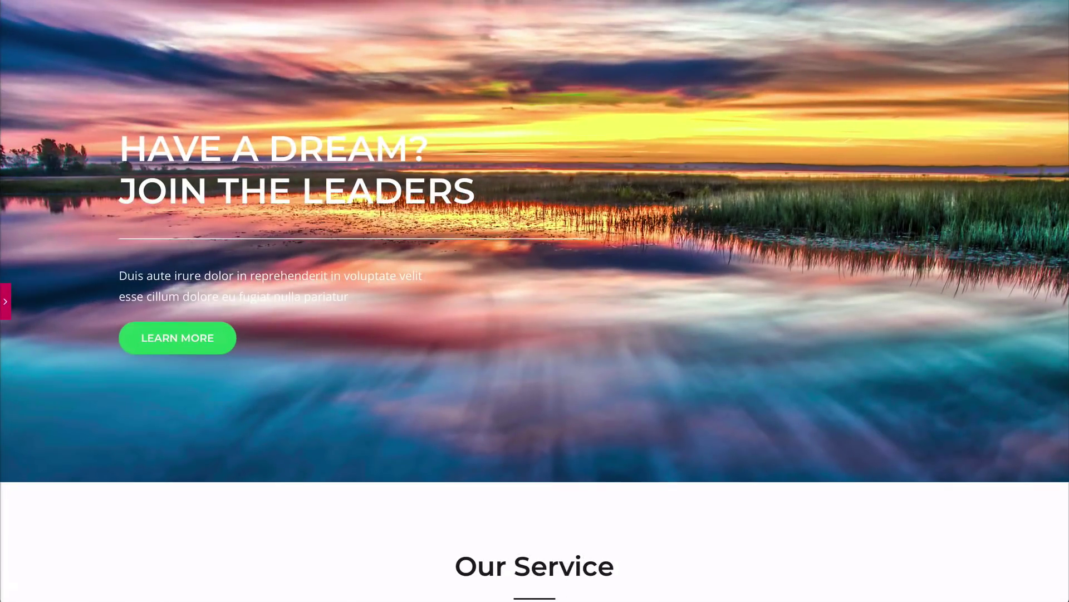
Step: Stretch the hero section's minimum height from 80 to 100 VH
scroll(535, 301, down, 3)
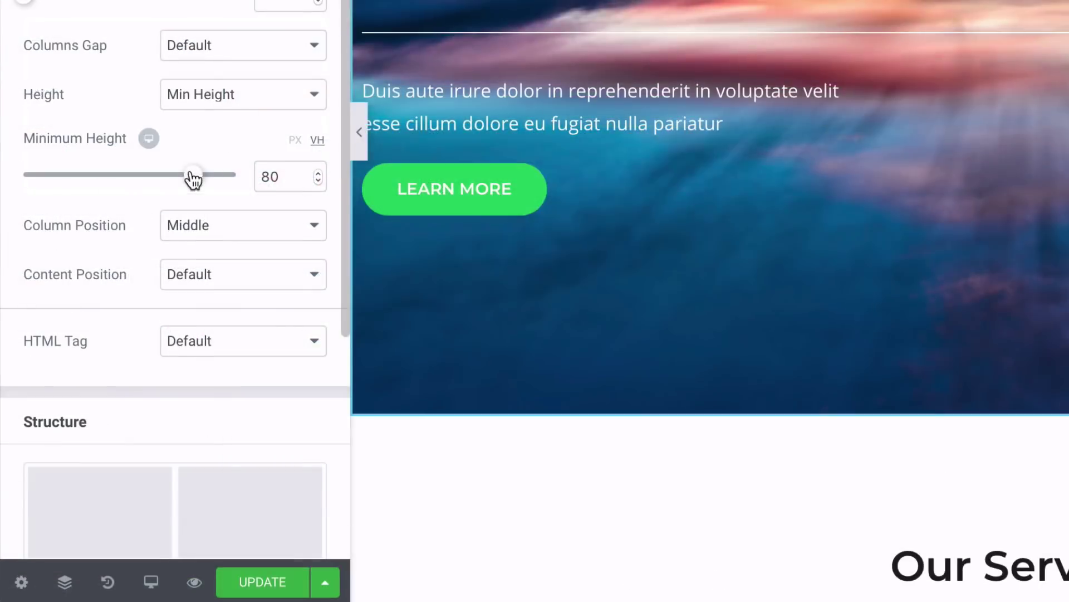
drag(122, 330, 158, 332)
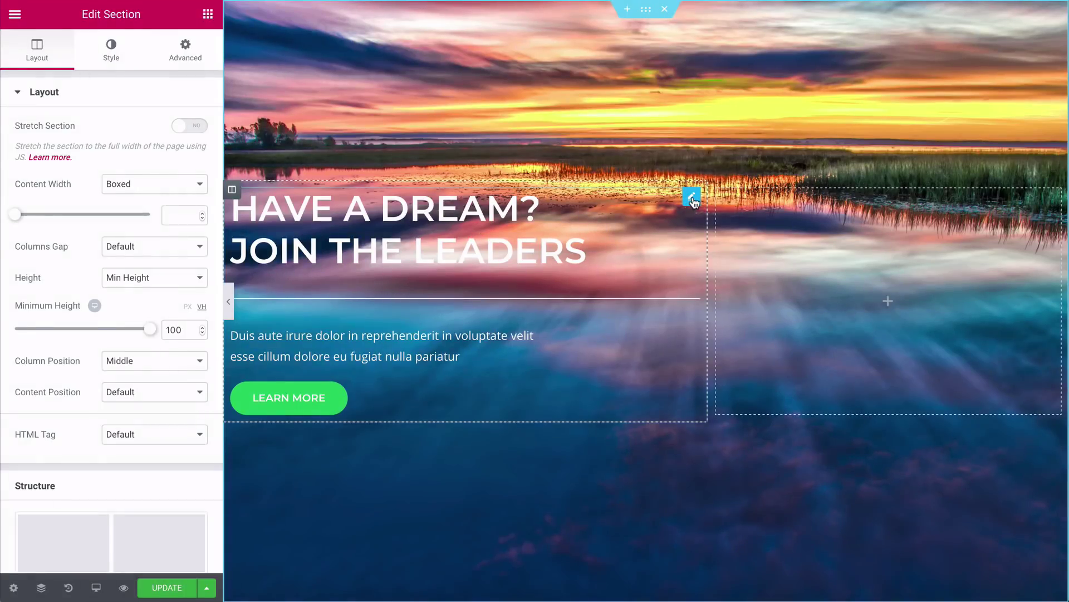
click(692, 197)
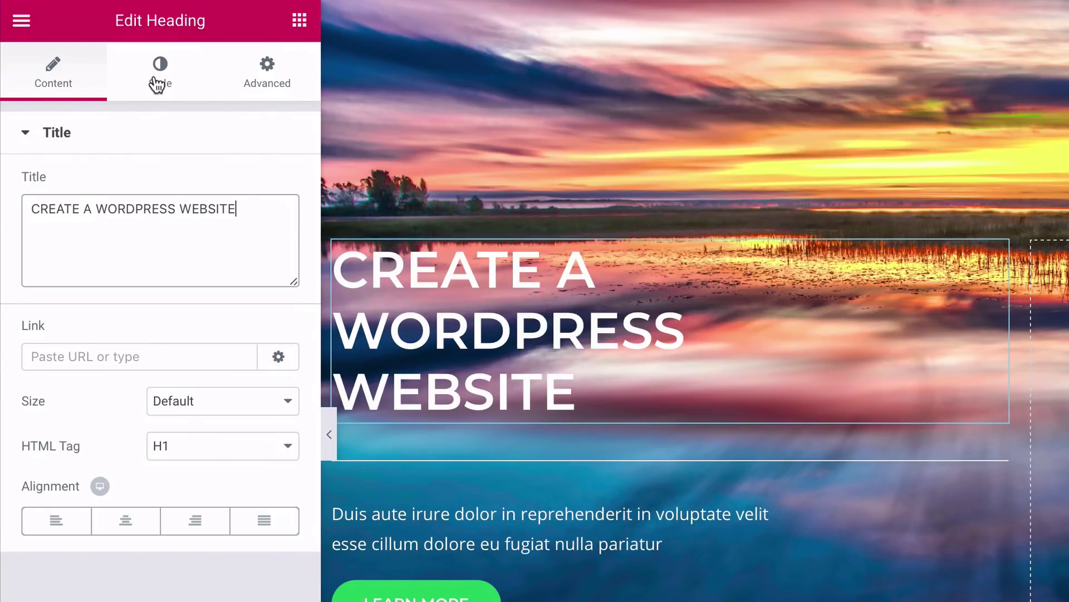
Step: Set the hero heading to Lato weight 300 and widen its left column to 59.6%
click(157, 83)
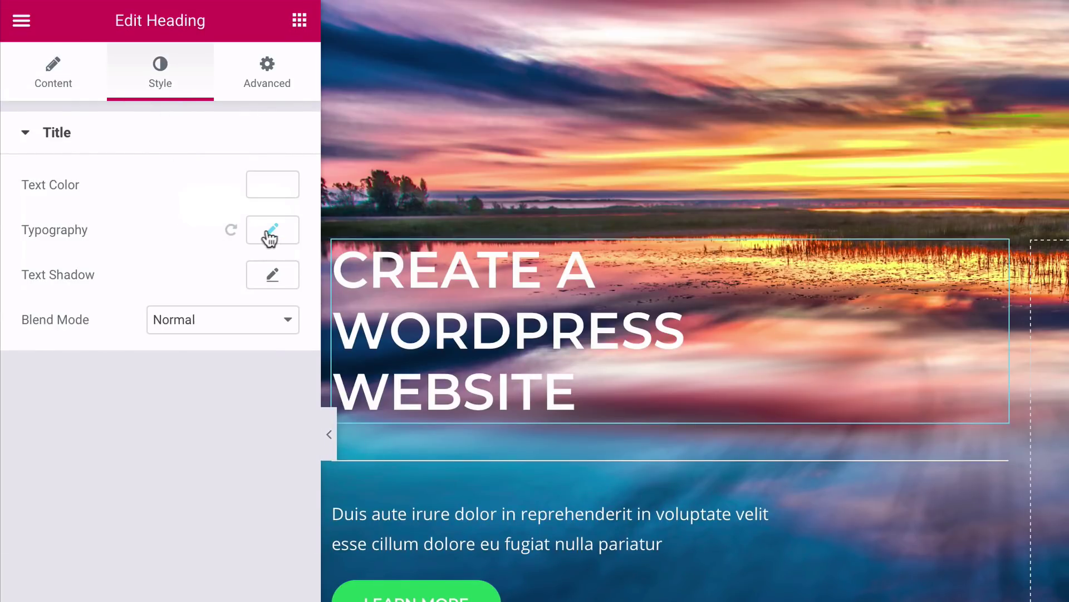
click(271, 231)
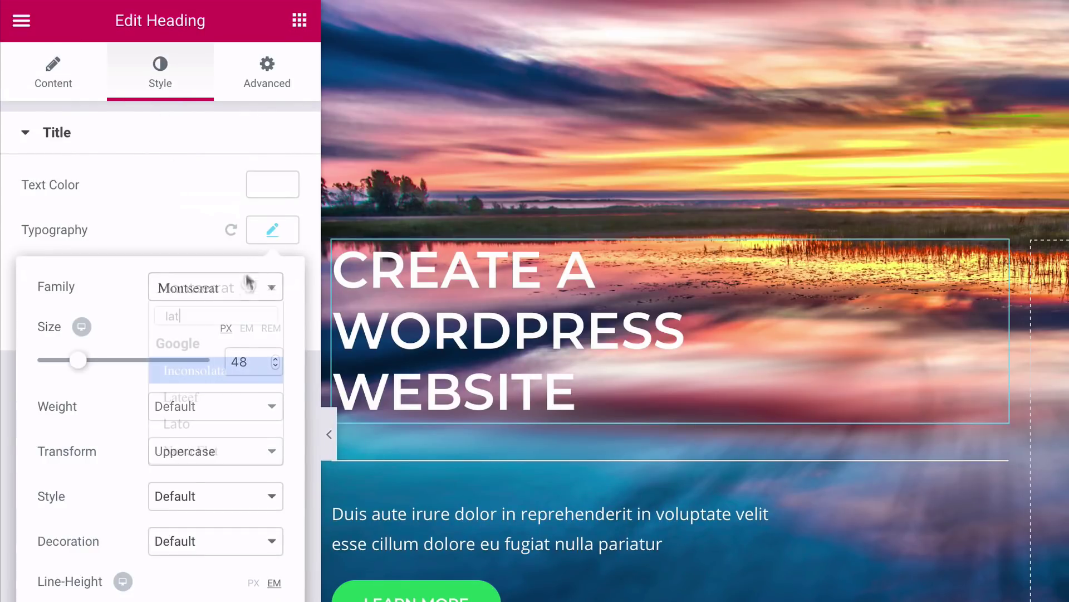
text(o)
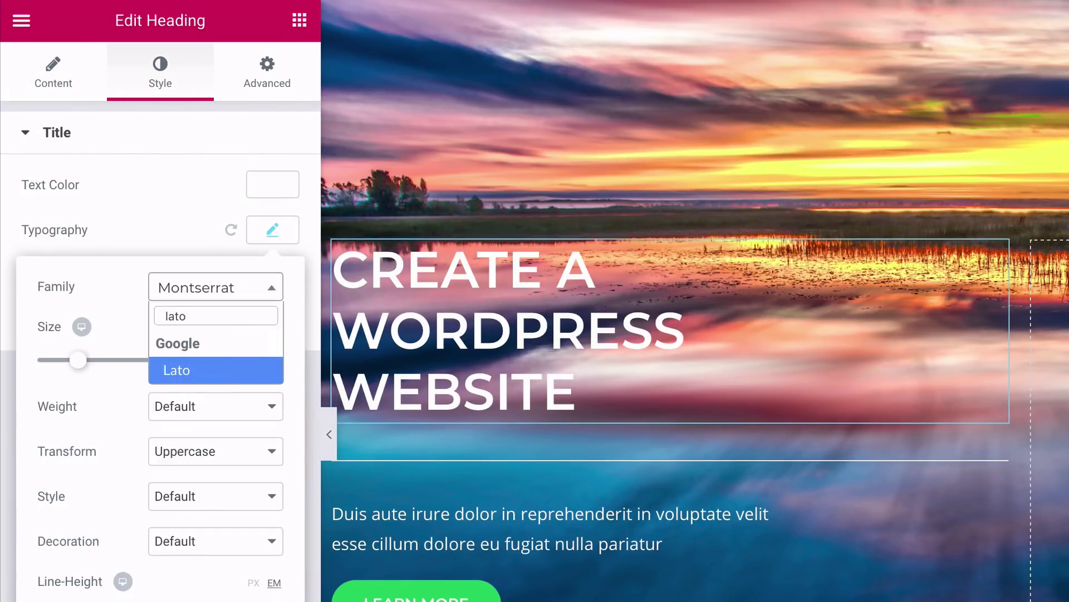
click(198, 372)
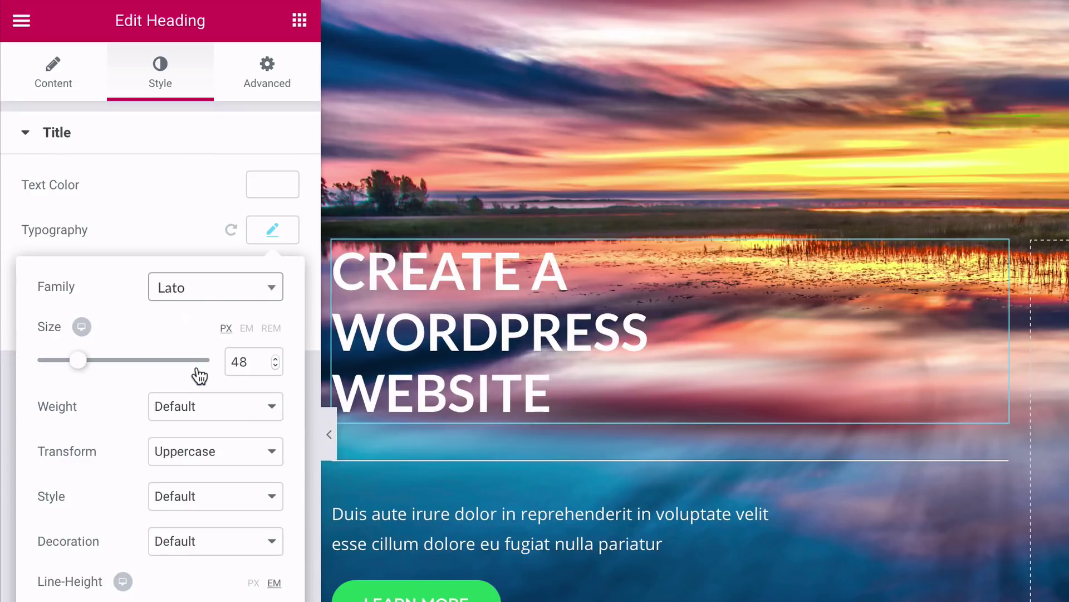
click(198, 406)
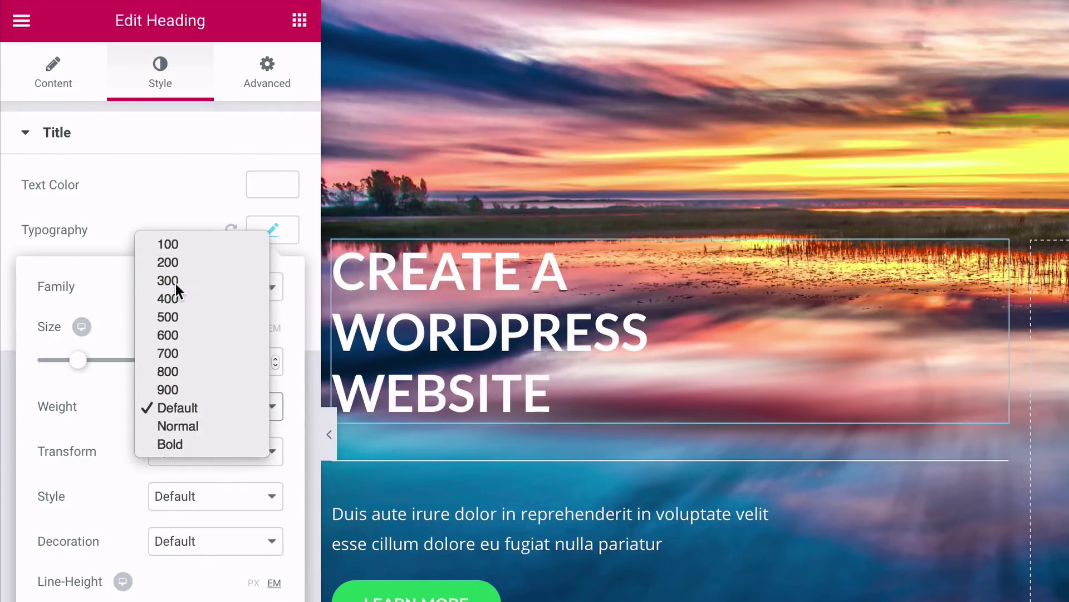
click(176, 283)
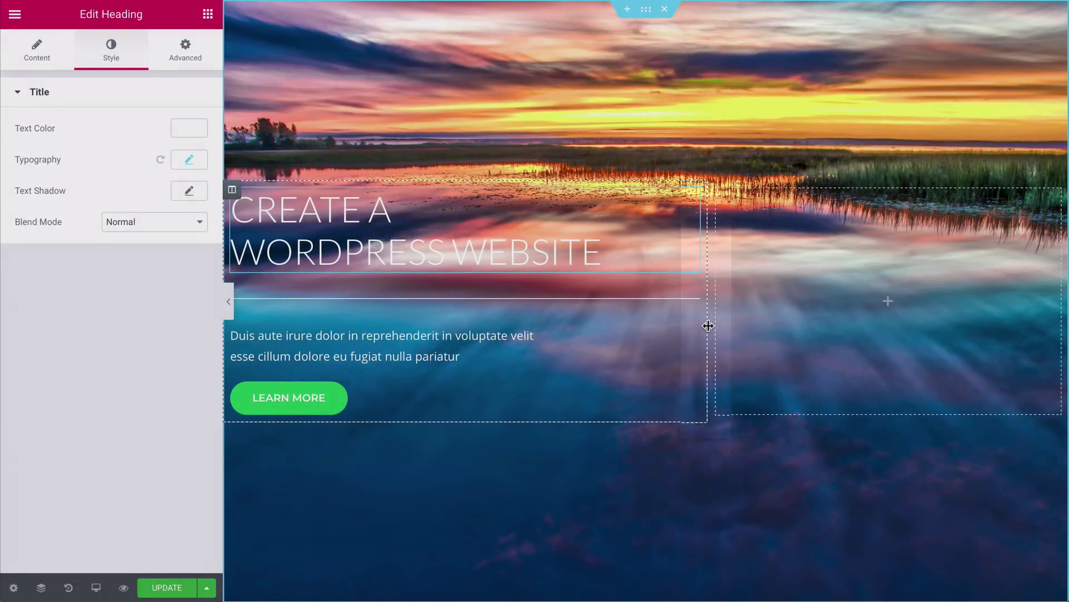
drag(706, 325, 734, 324)
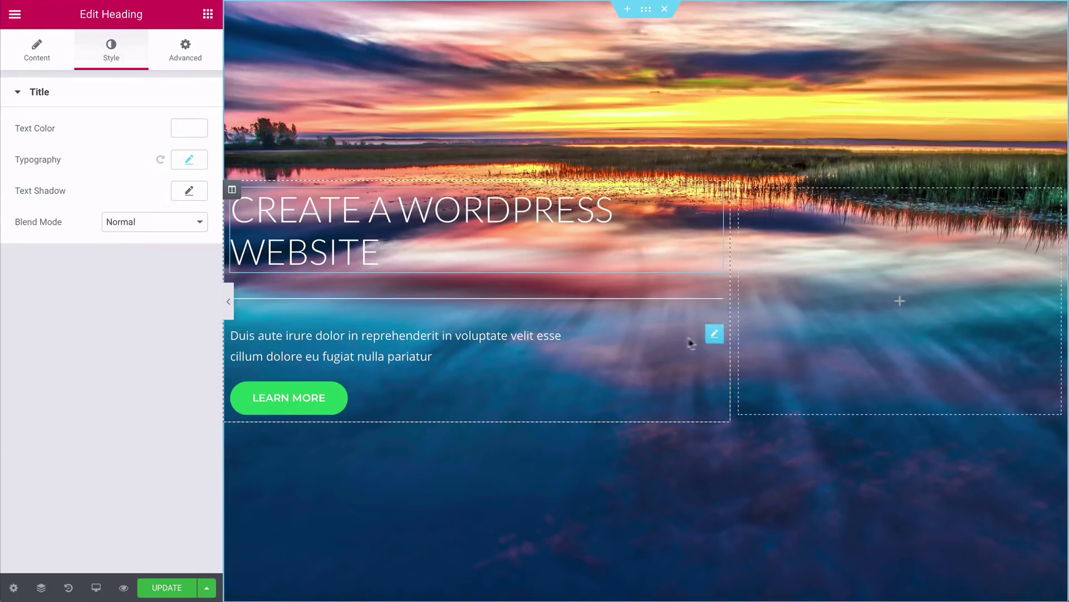
click(713, 335)
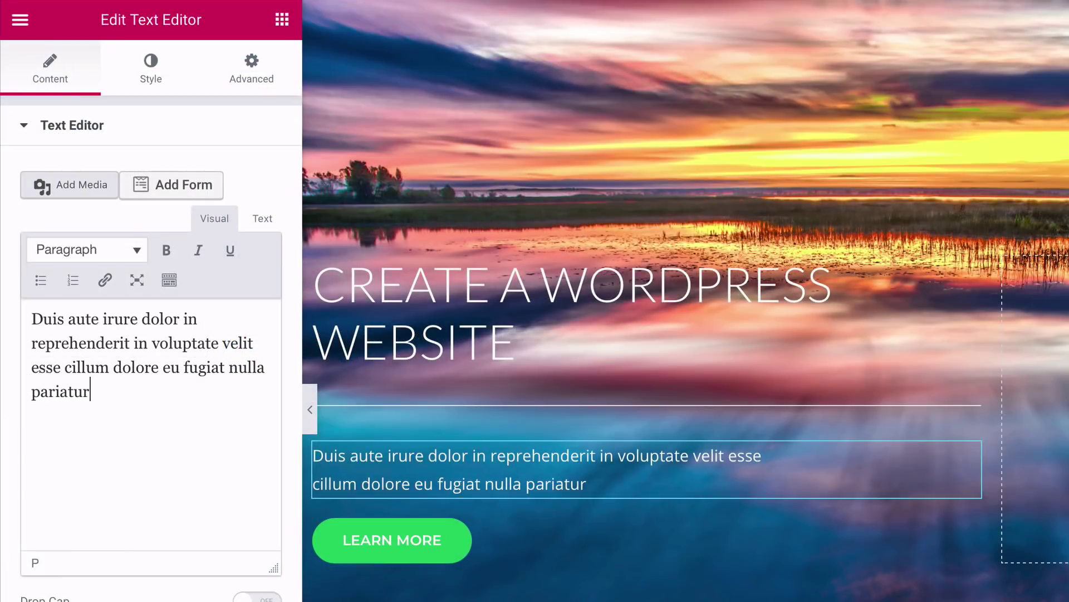
Step: Paste the free-videos text into the hero paragraph in Lato 18 px, and delete the divider below the heading
key(ctrl+a)
text(Free videos on how to create a website fast.  Step by step every step of the way.)
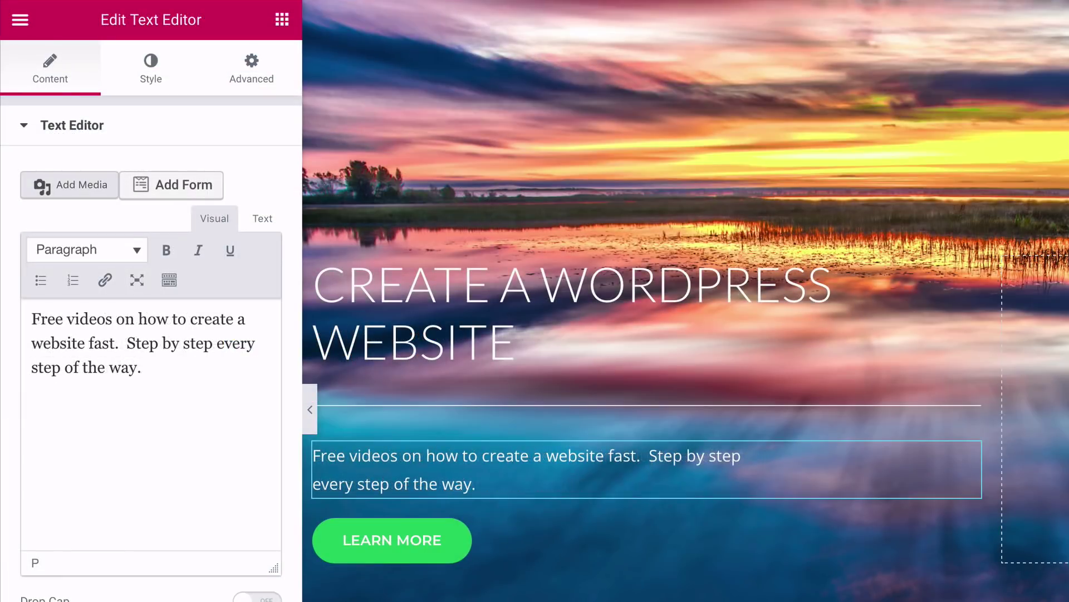
click(151, 79)
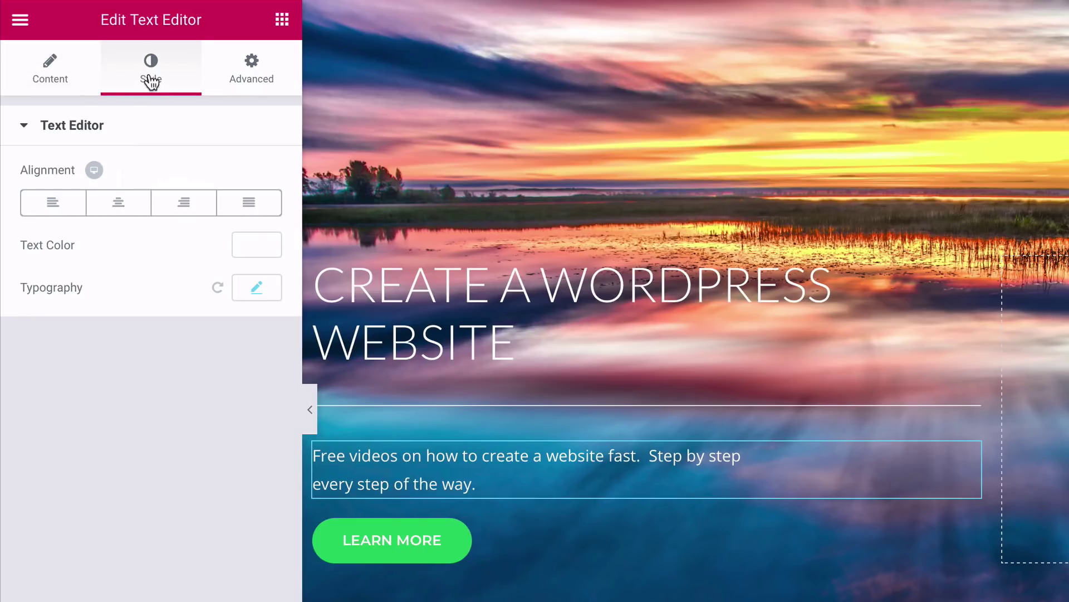
click(257, 287)
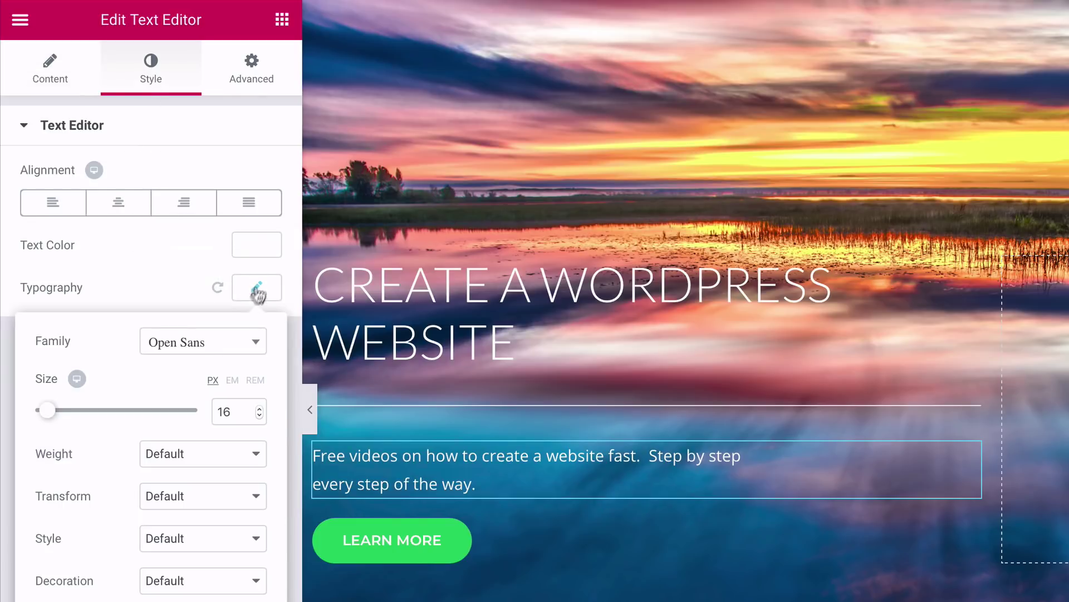
click(223, 348)
click(179, 425)
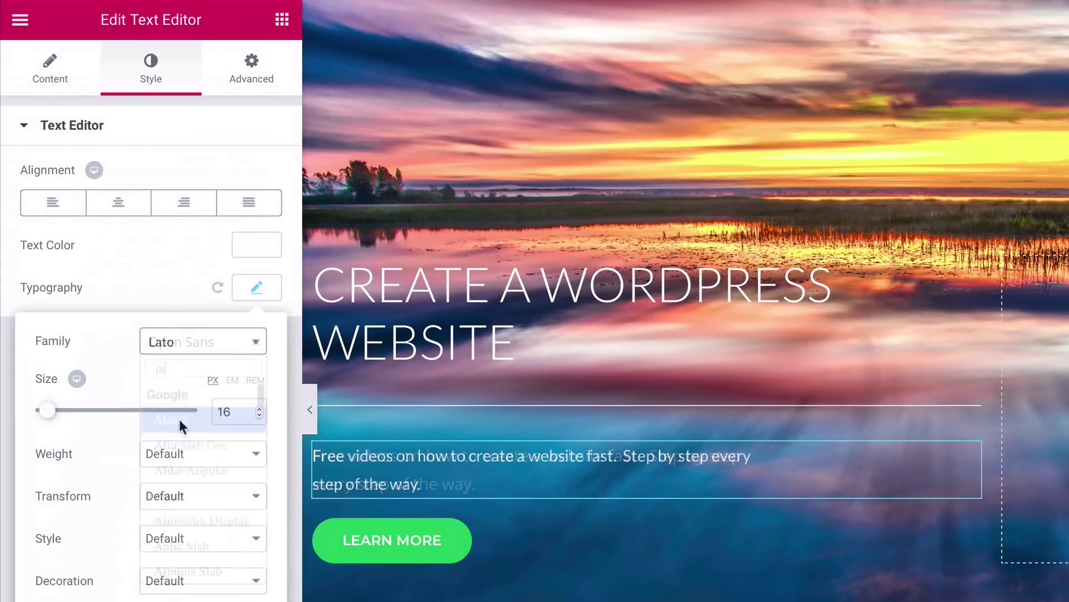
click(260, 409)
click(260, 409)
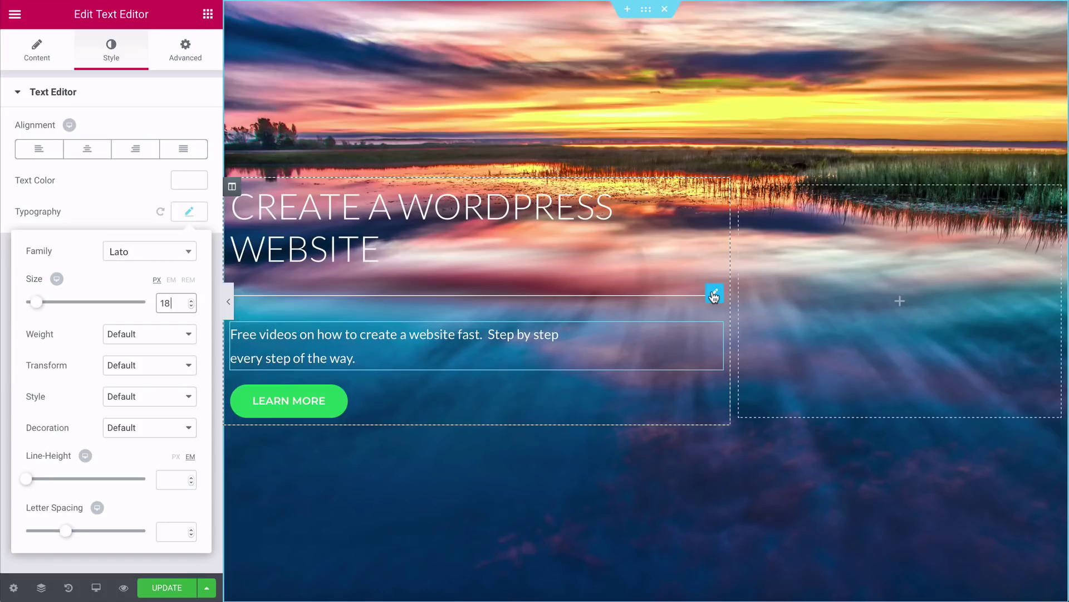
right_click(714, 297)
click(737, 505)
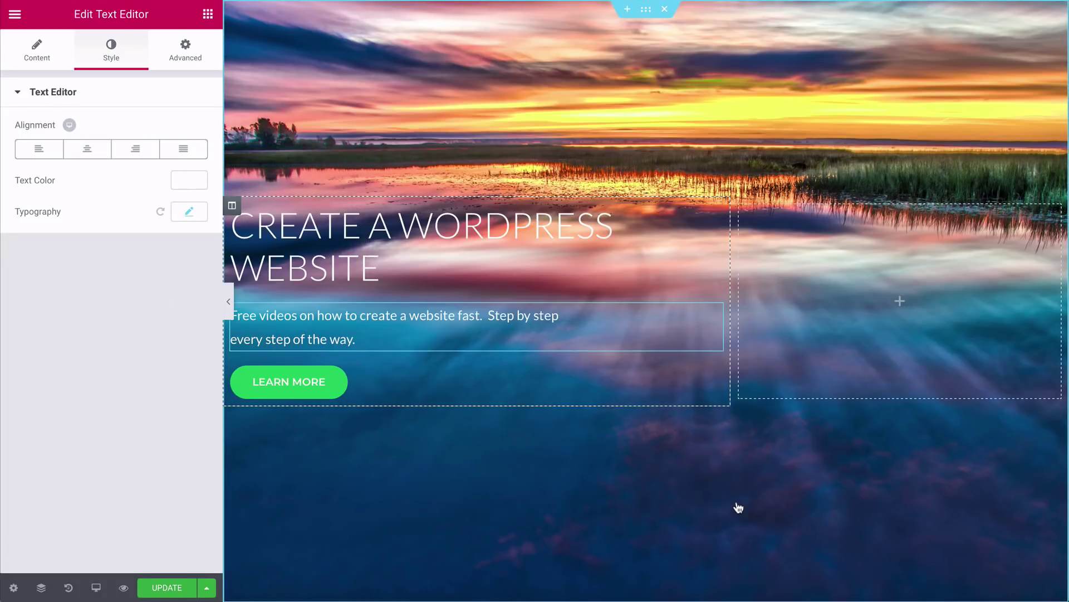
Step: Keep the Learn More button Medium, with Lato text and a teal #27ddad background
click(273, 396)
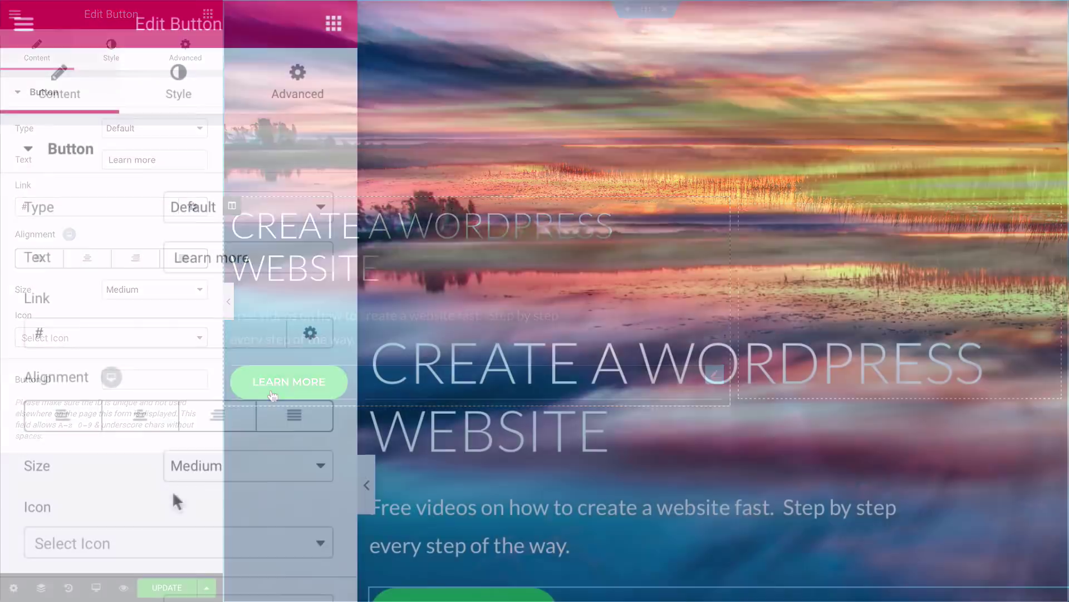
click(141, 293)
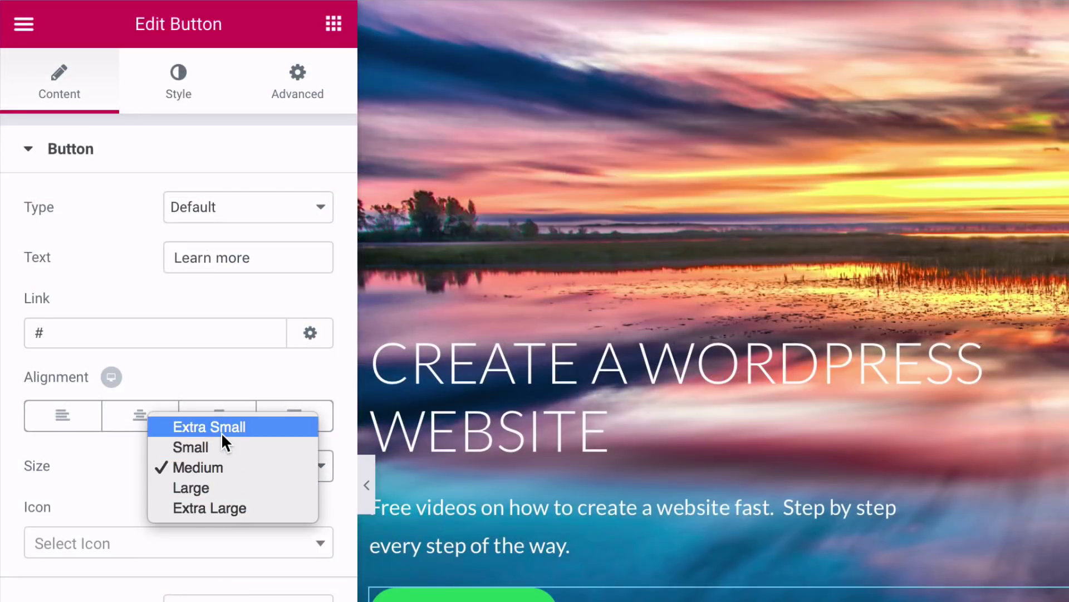
click(129, 470)
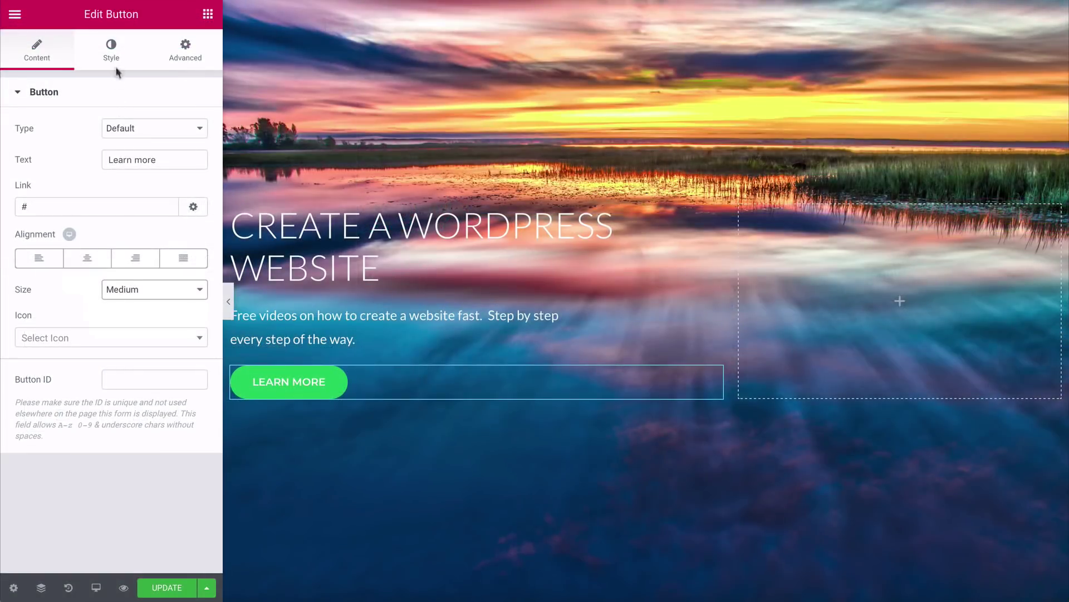
click(184, 93)
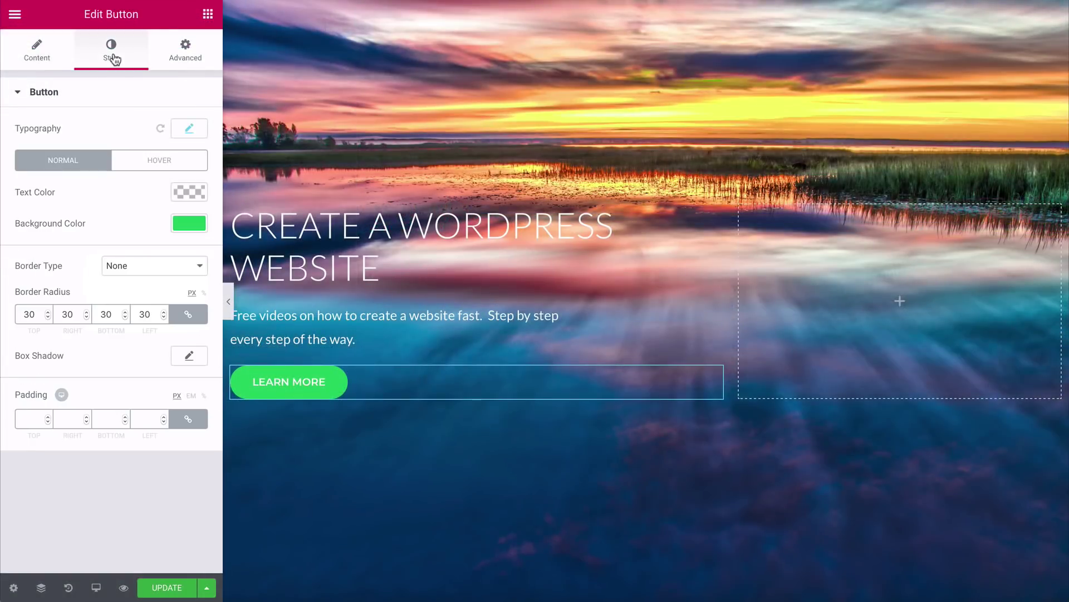
click(190, 129)
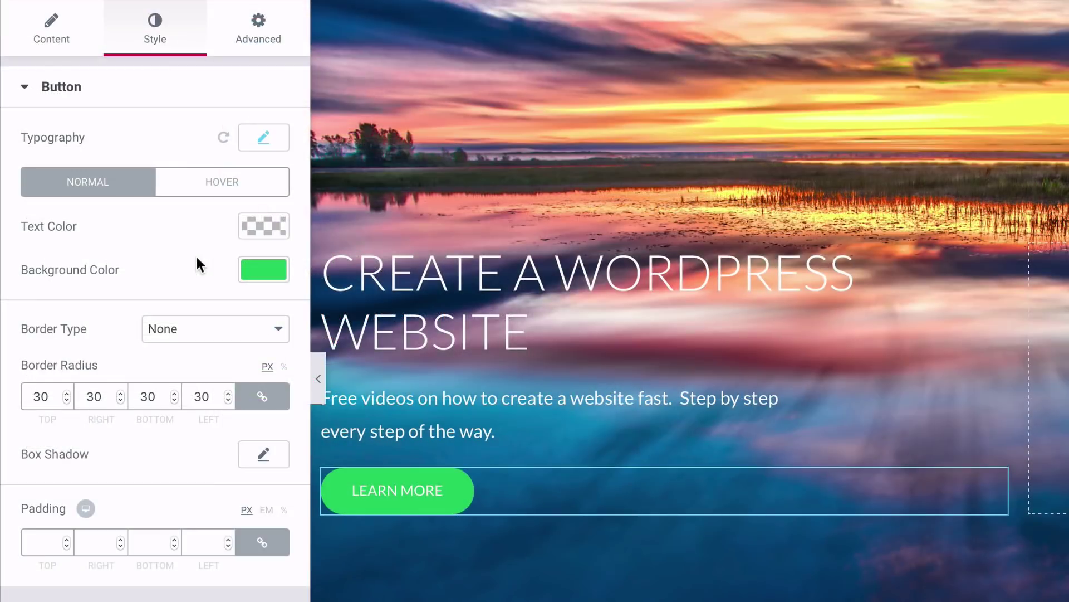
click(252, 271)
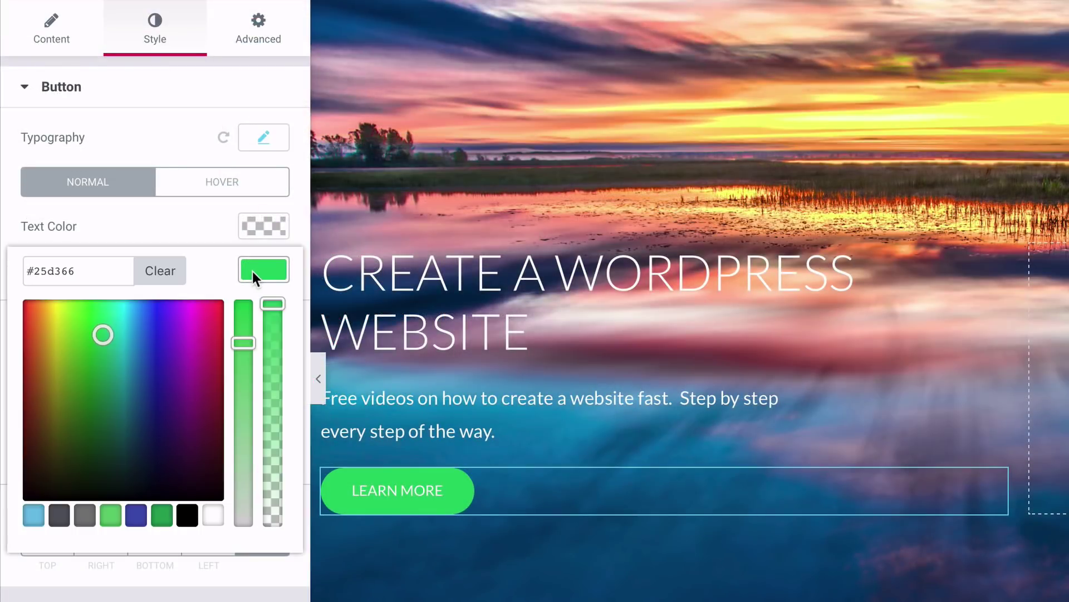
drag(101, 337, 116, 327)
drag(81, 269, 26, 269)
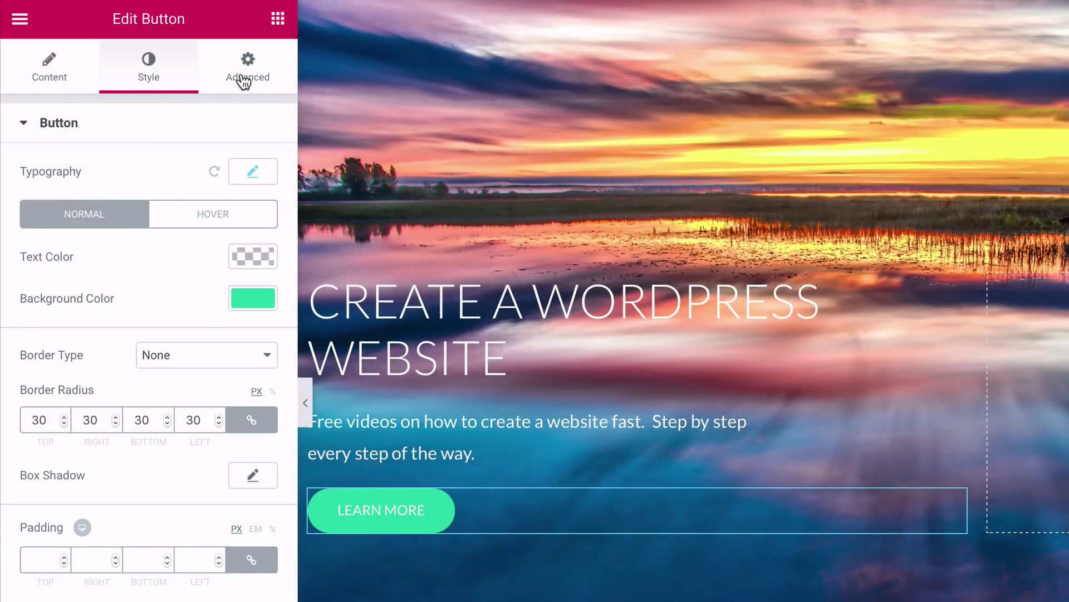
Step: Unlink the button's padding and set its top padding to 15 px
click(244, 81)
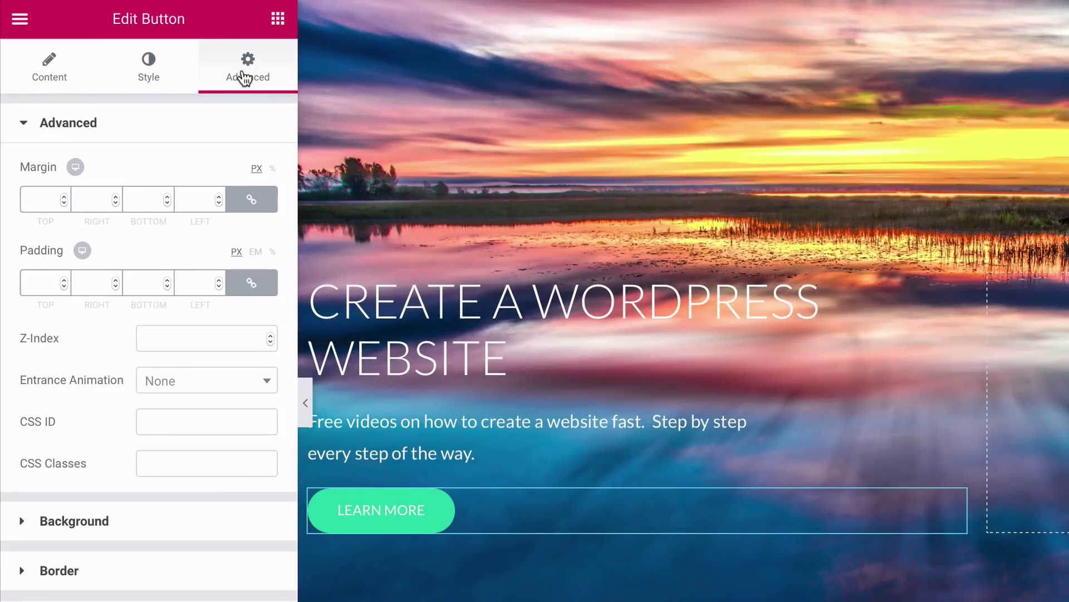
click(254, 285)
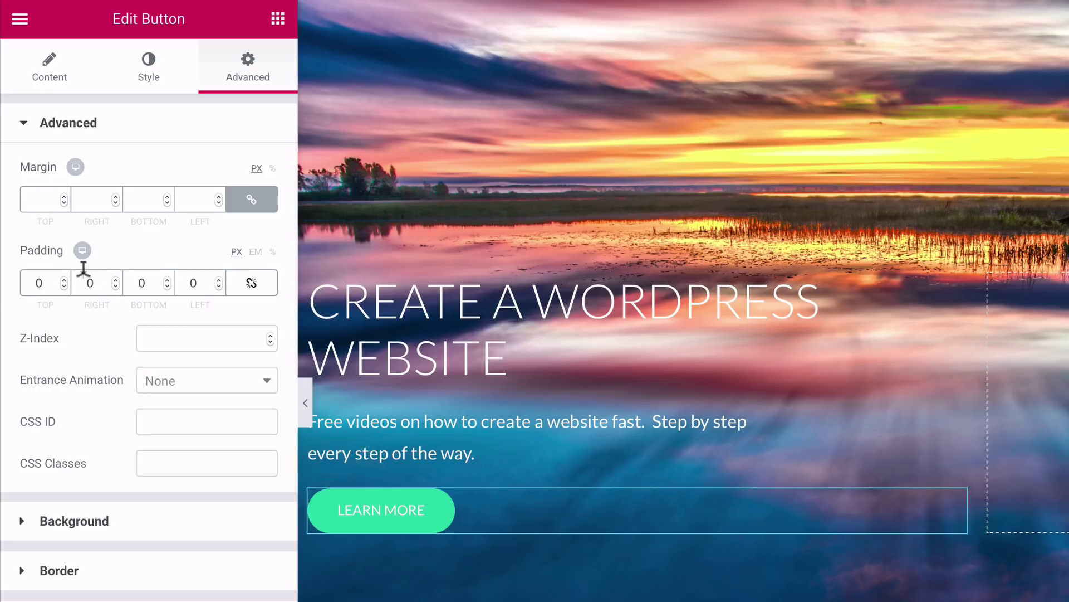
click(63, 280)
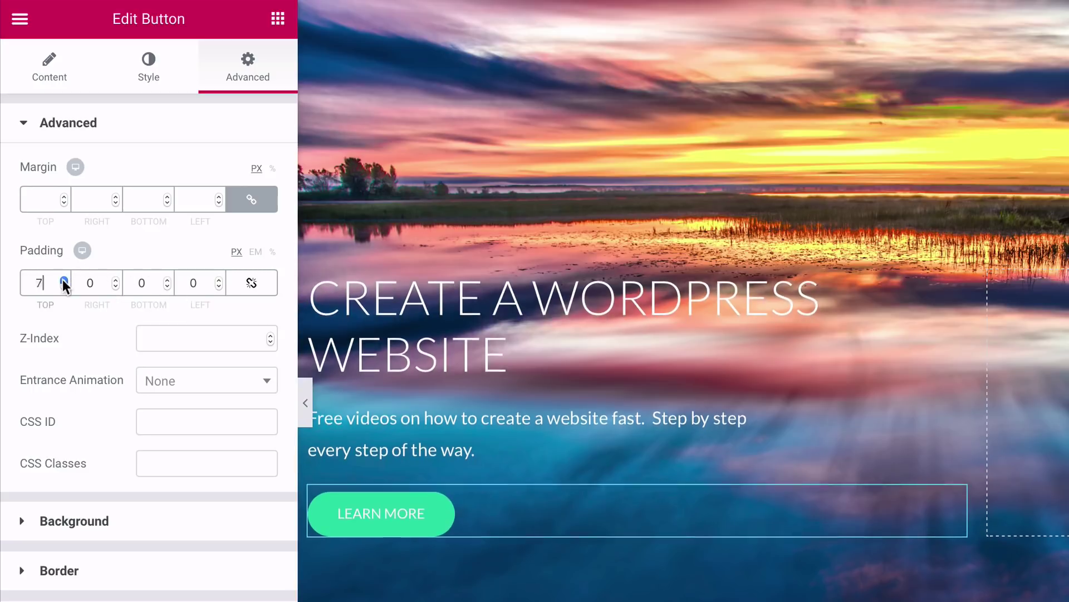
click(64, 280)
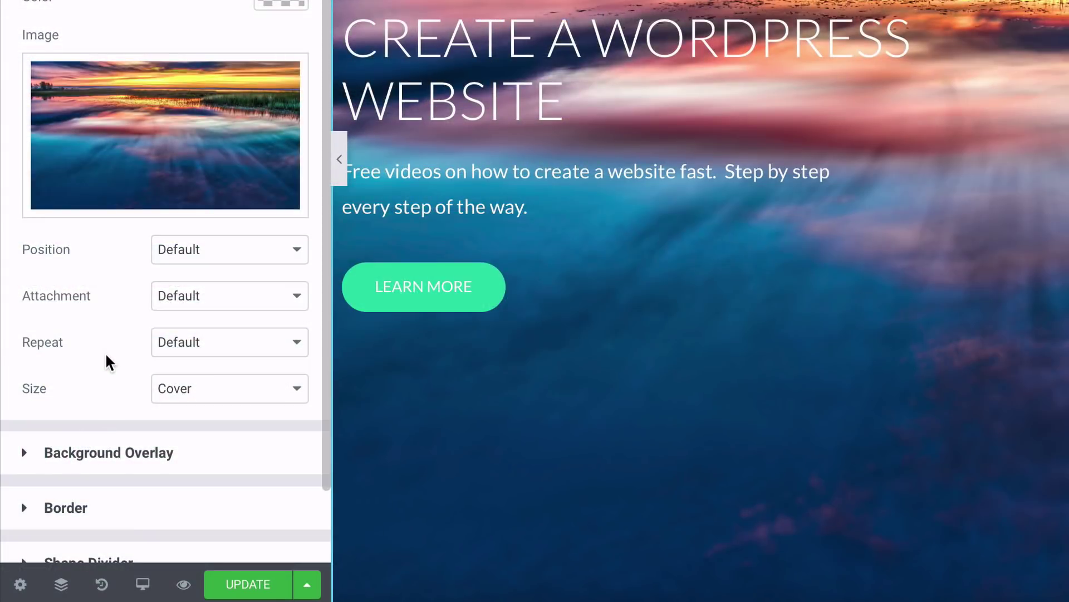
click(208, 301)
Step: Set the hero background attachment to Fixed and scroll the full-width preview to check it
click(186, 336)
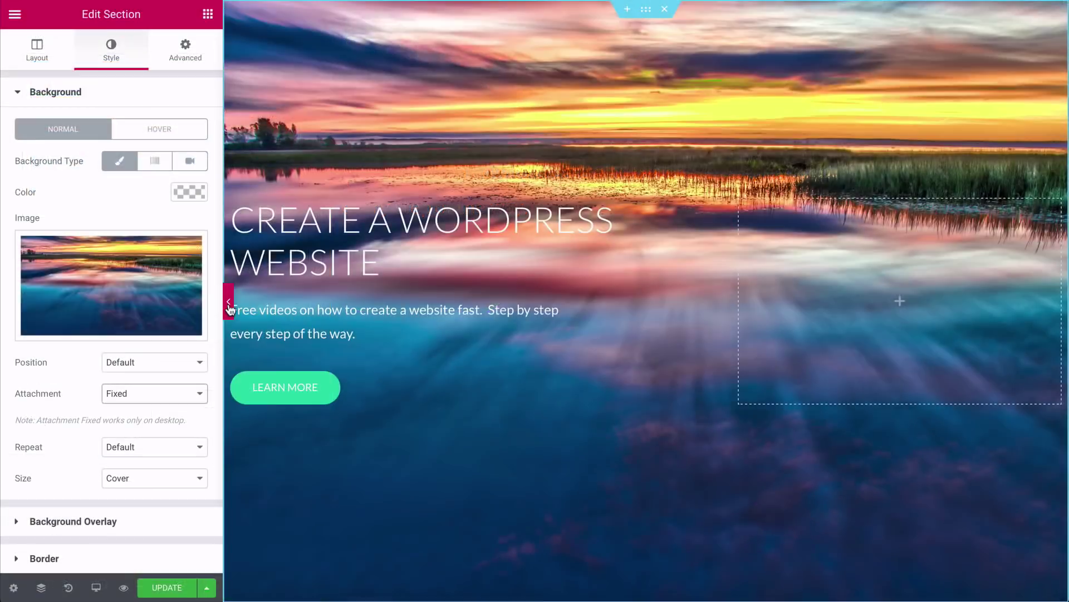
click(229, 301)
scroll(534, 301, down, 3)
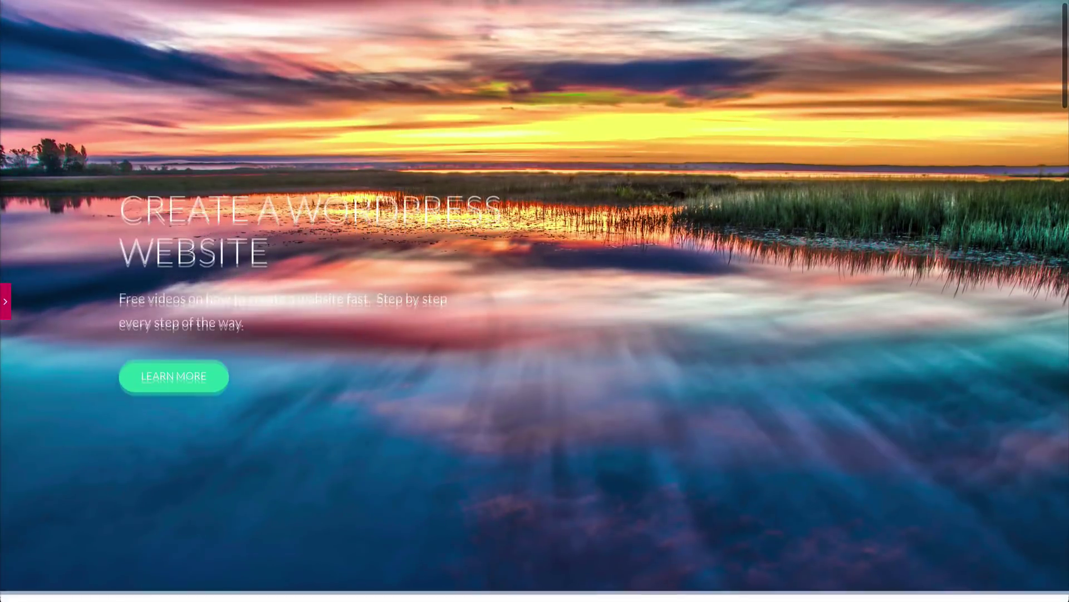
scroll(64, 285, up, 4)
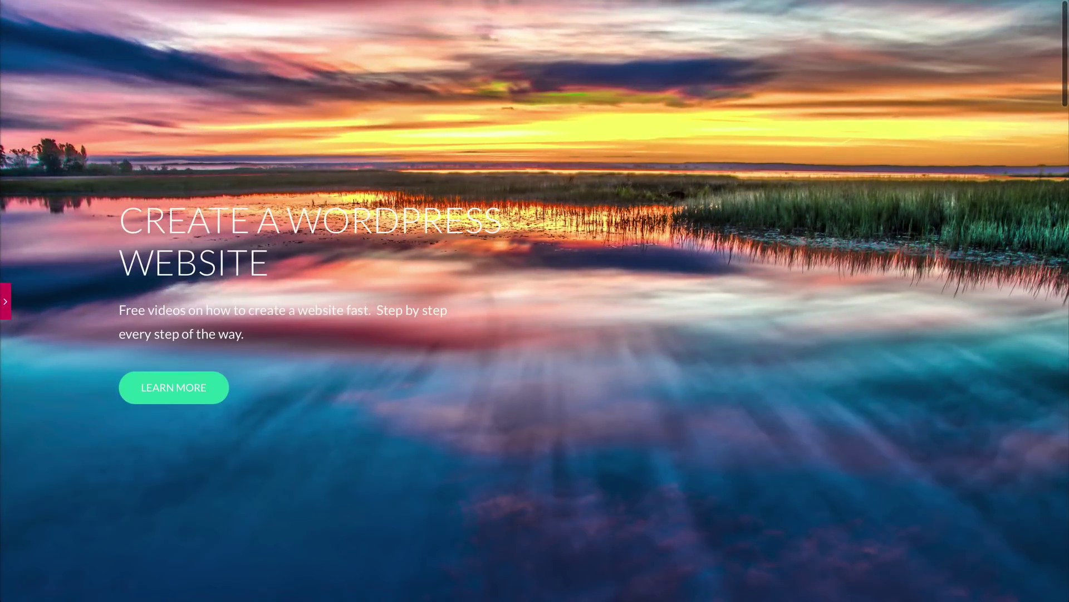
scroll(65, 286, down, 2)
scroll(64, 285, down, 7)
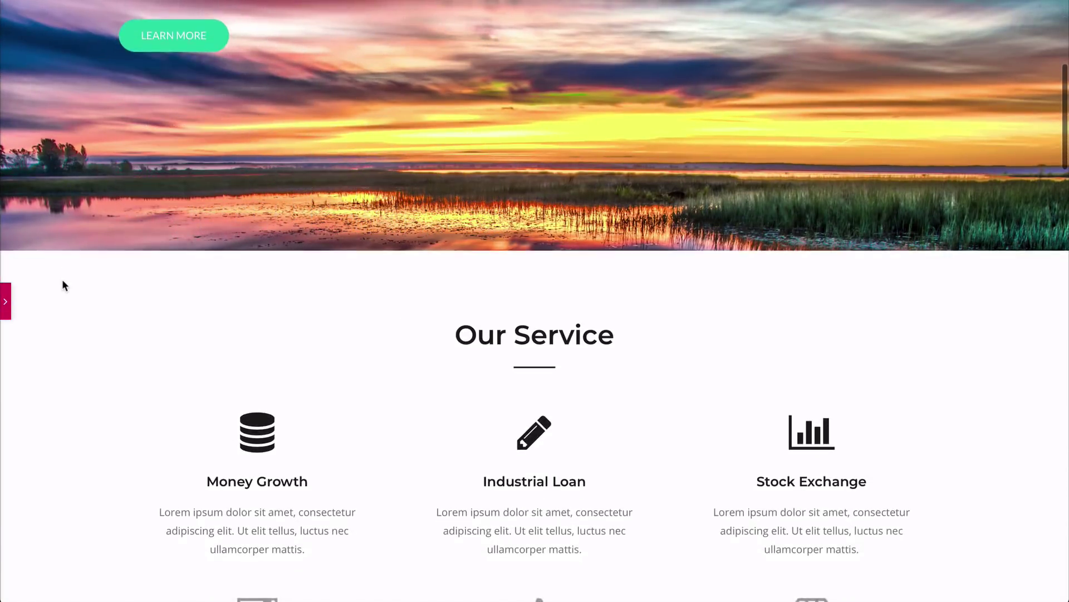
scroll(63, 284, down, 10)
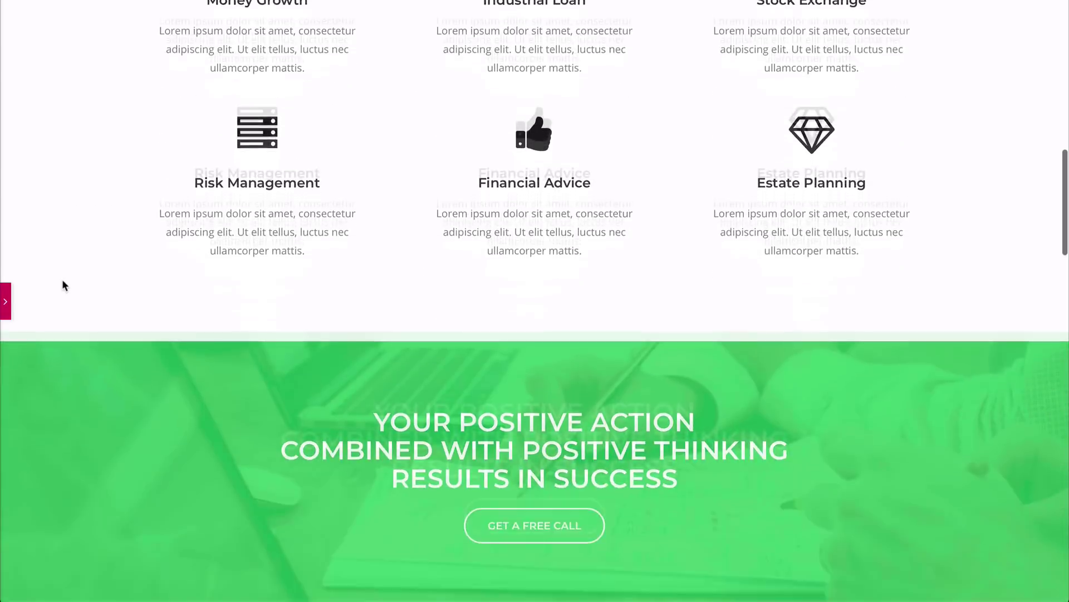
scroll(62, 285, down, 2)
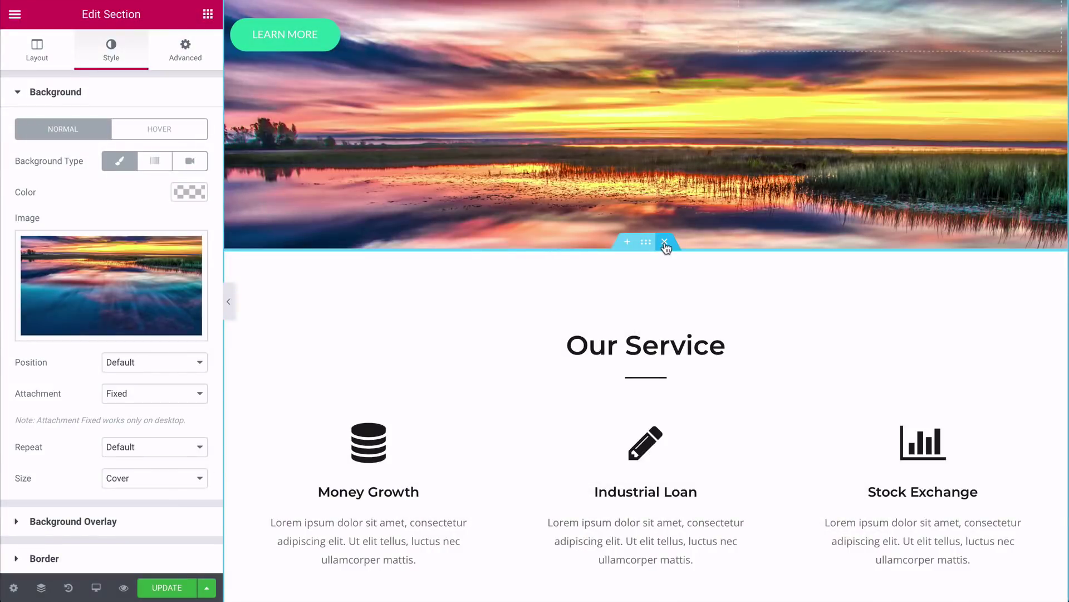
Step: Delete the Our Service, call-to-action, testimonial, Perfect Plan and green contact-and-map sections
click(665, 243)
click(665, 242)
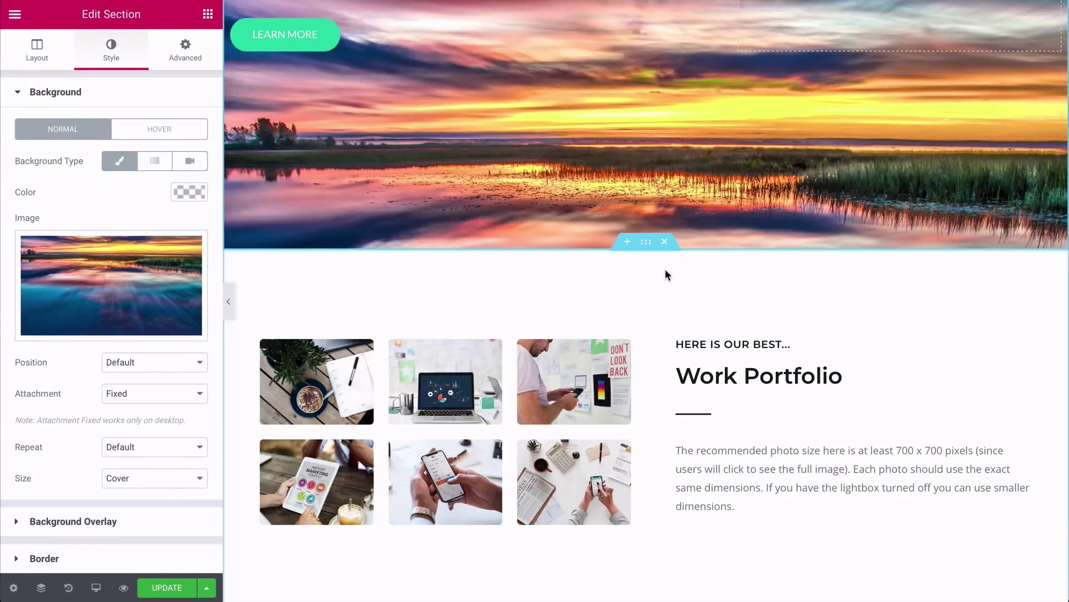
click(665, 242)
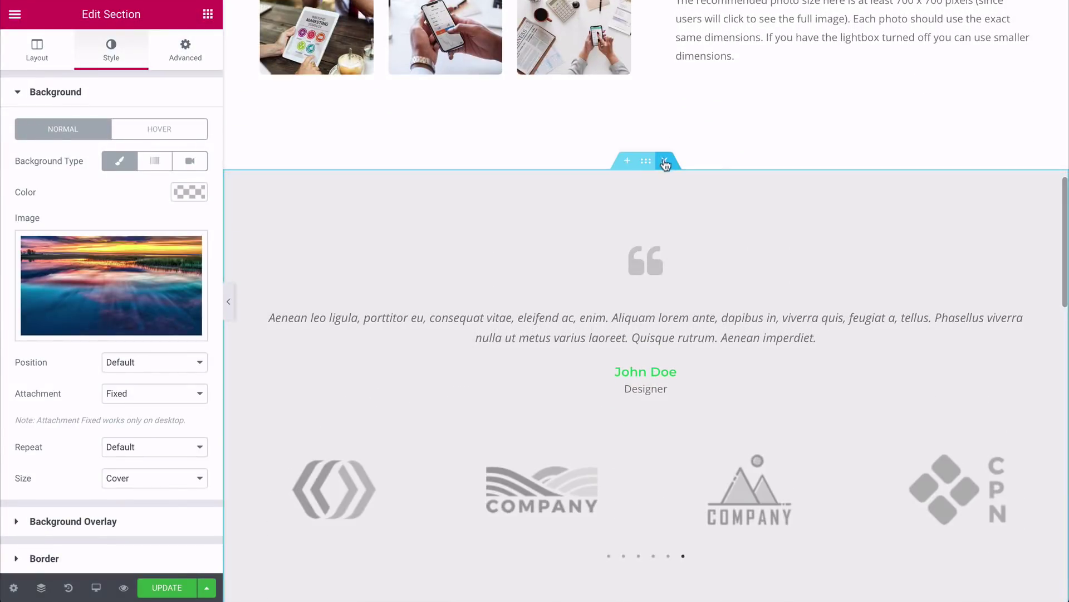
click(665, 163)
click(667, 162)
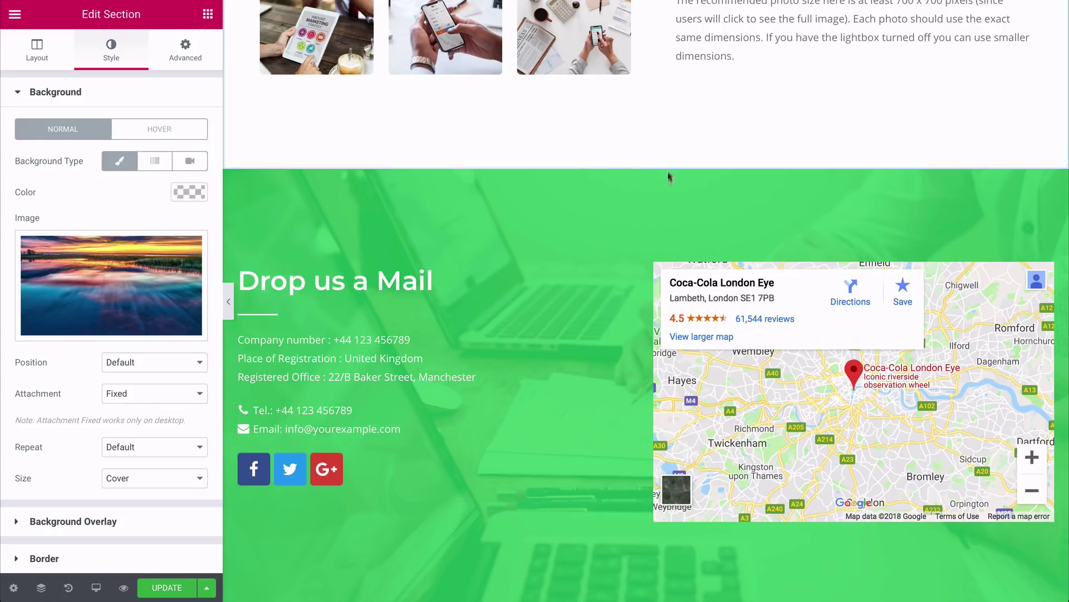
click(668, 162)
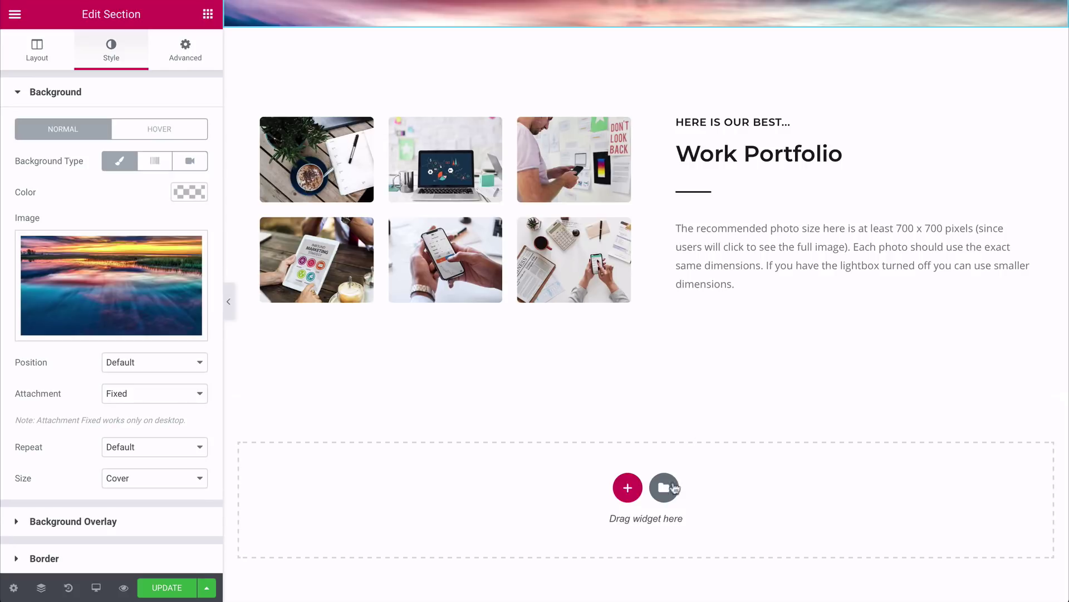
Step: Insert the saved Nutritionist > Recipes template, importing its document settings
click(664, 489)
click(607, 45)
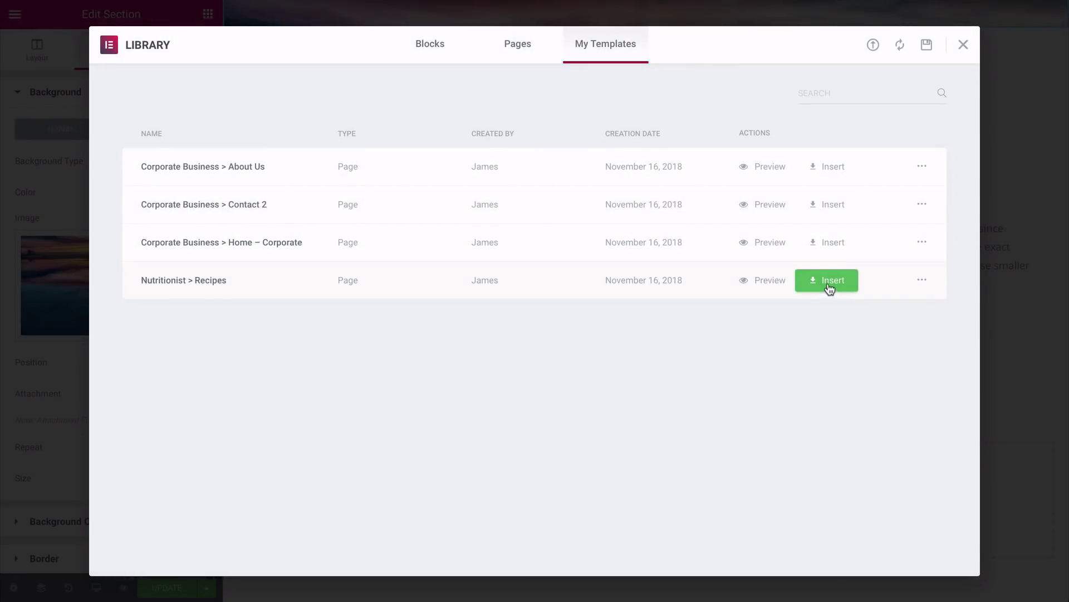
click(829, 285)
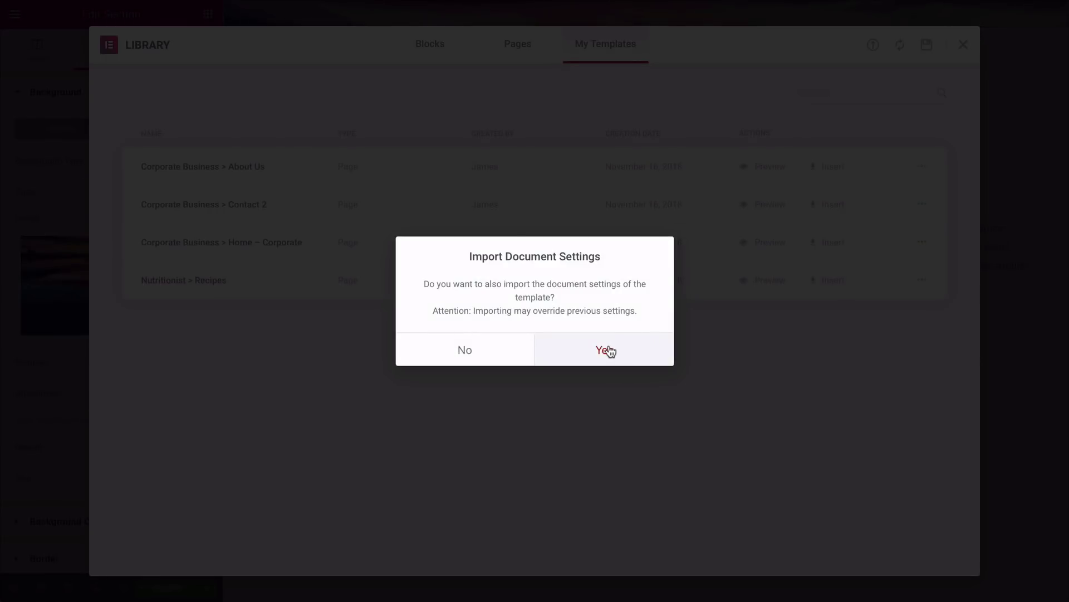
click(607, 350)
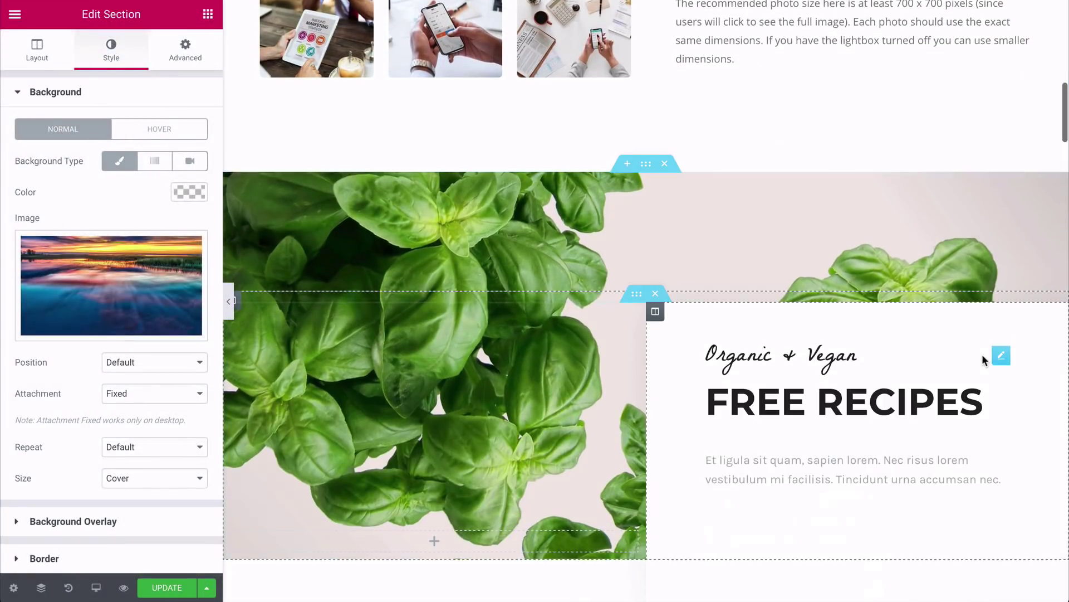
Step: Delete the basil Free Recipes section from the inserted template
scroll(982, 353, down, 5)
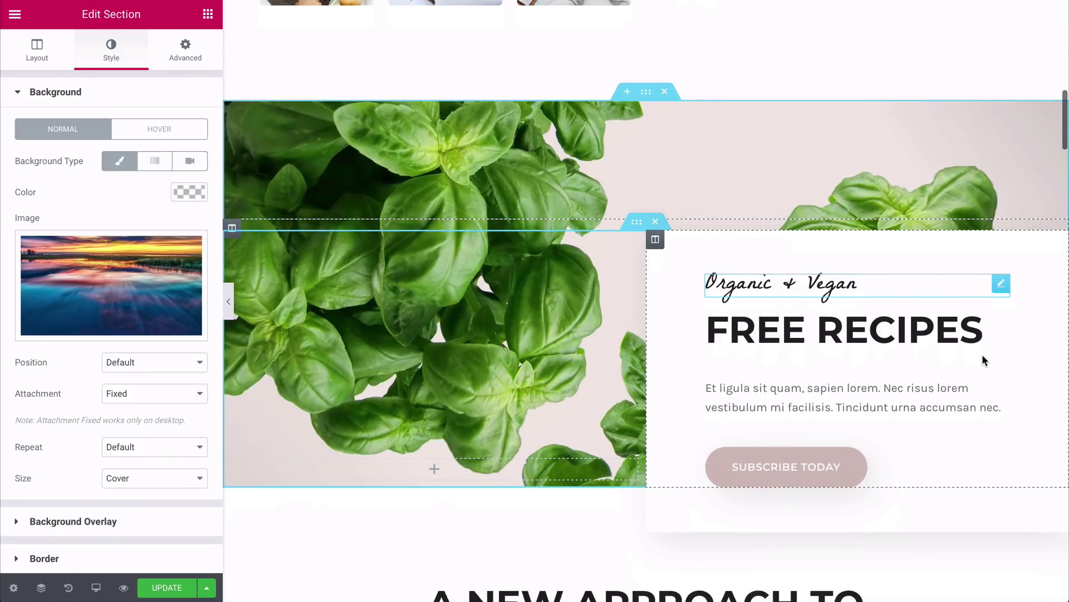
scroll(983, 356, down, 6)
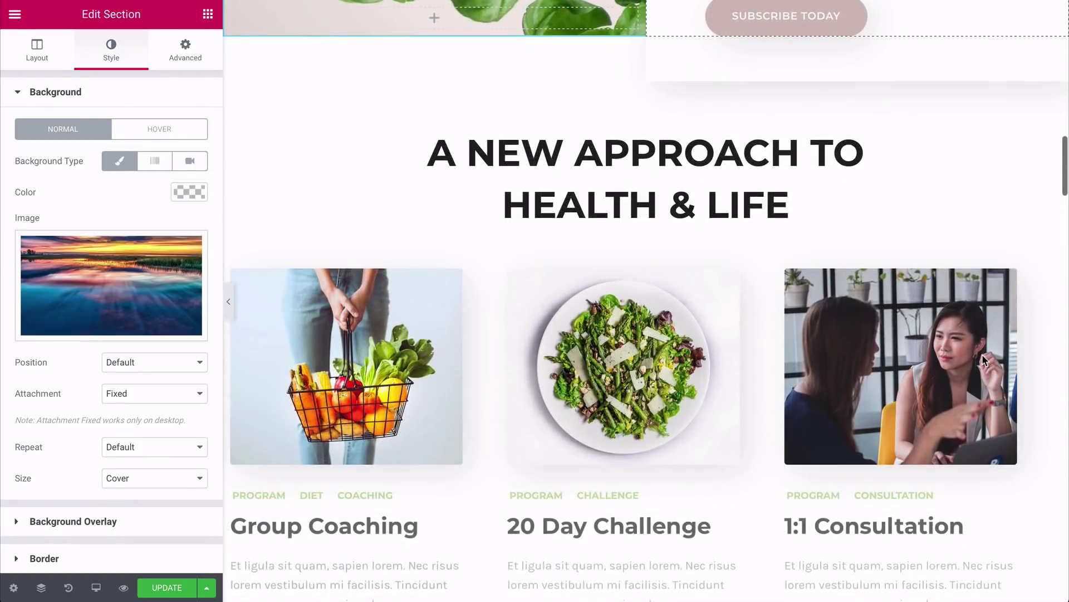
scroll(982, 360, down, 9)
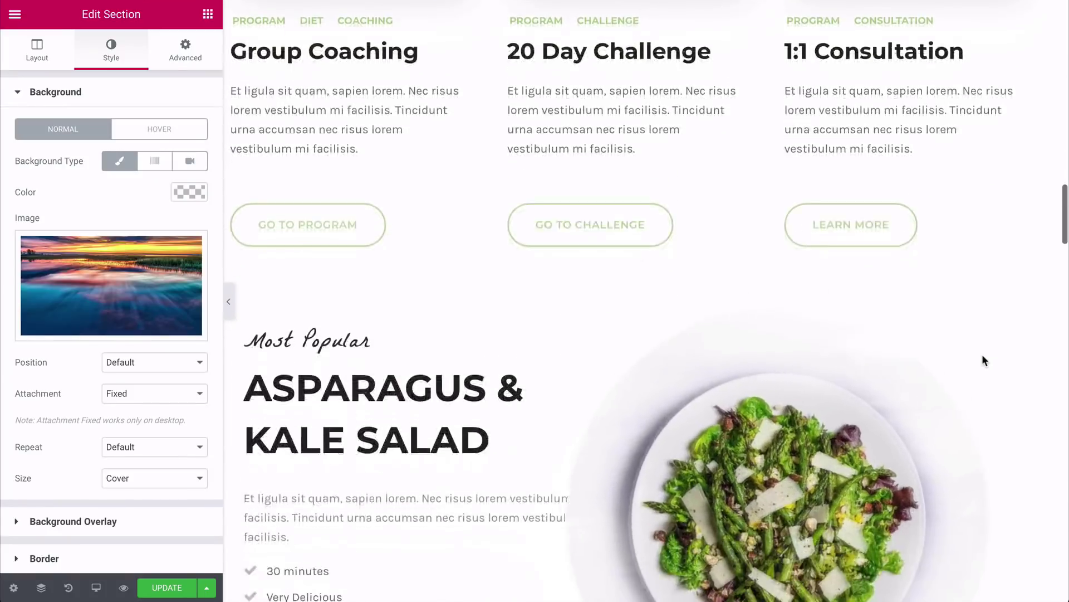
scroll(983, 357, down, 7)
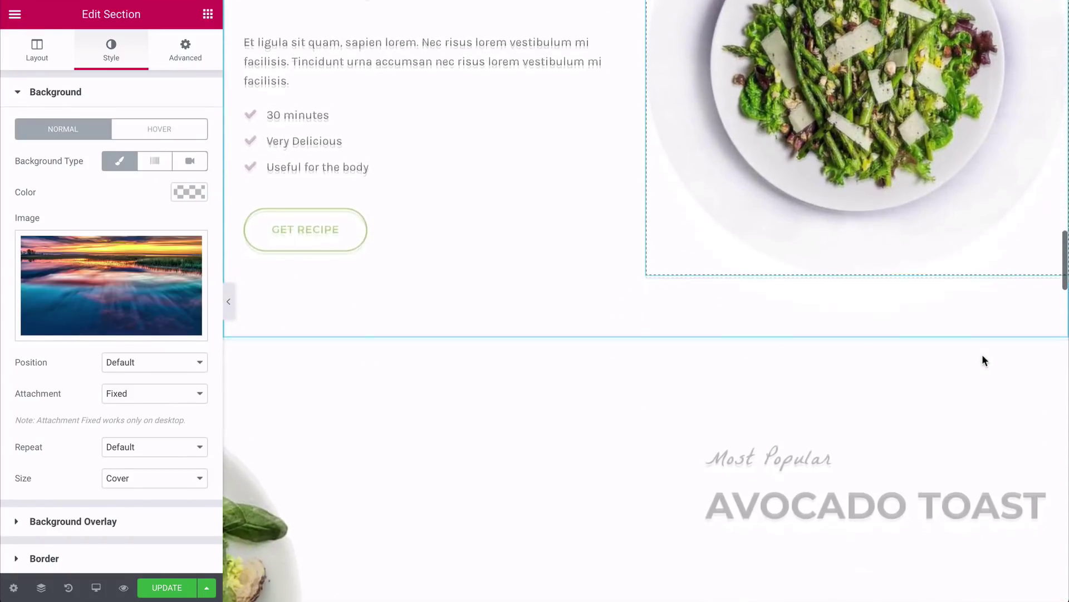
scroll(983, 360, down, 2)
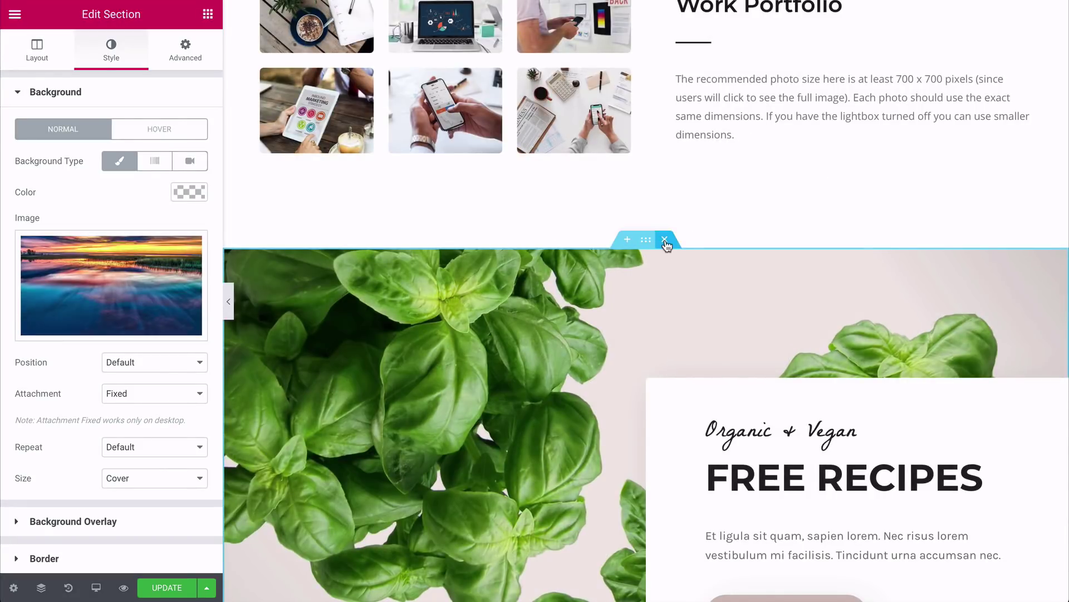
click(665, 243)
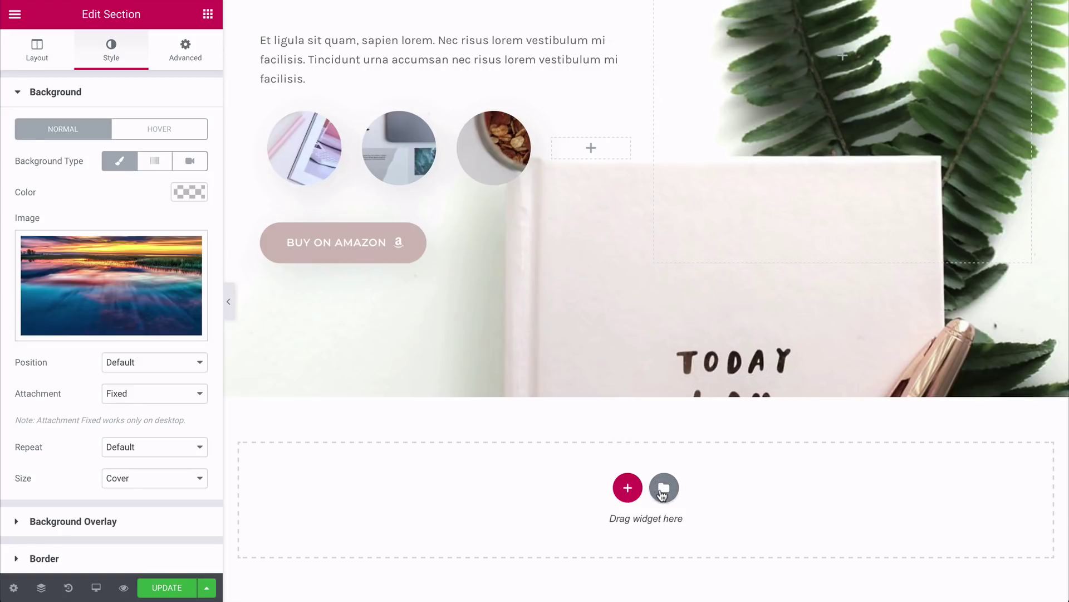
click(663, 491)
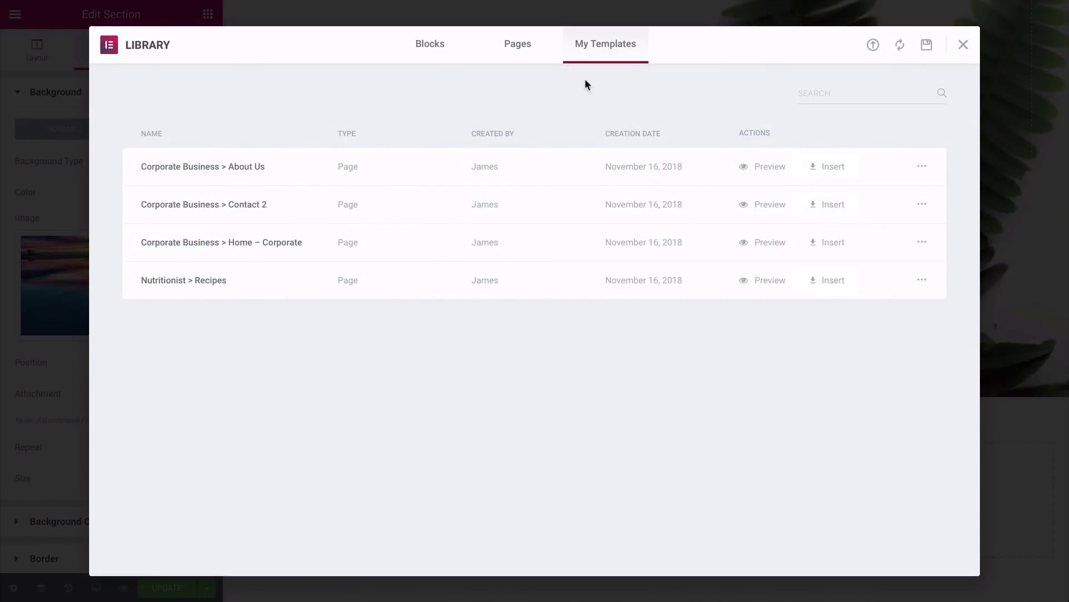
Step: Insert the One Page – Architect Office page template below Work Portfolio
click(524, 55)
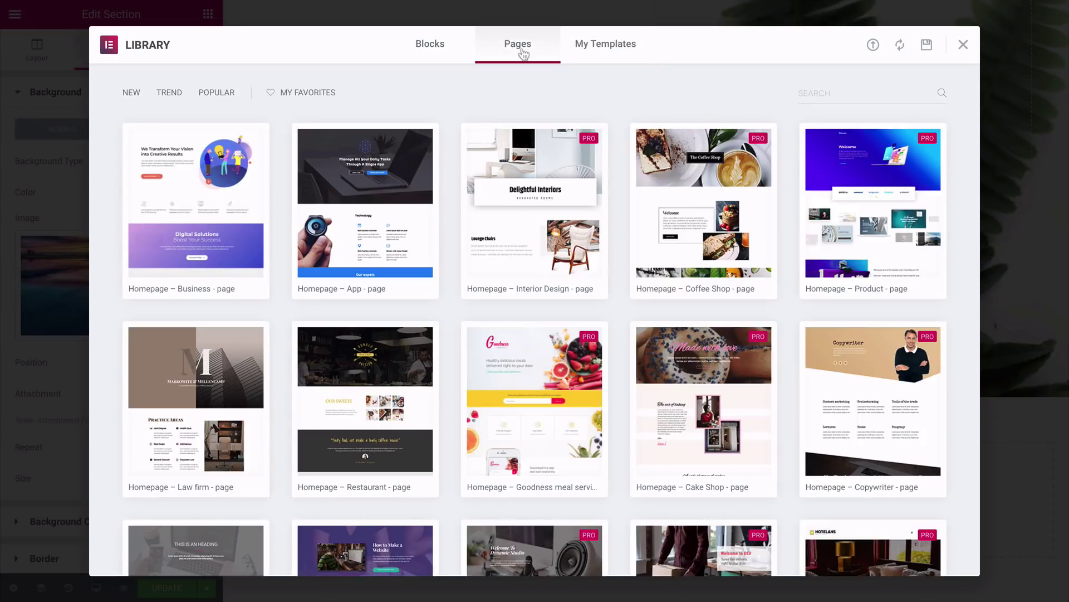
scroll(535, 320, down, 4)
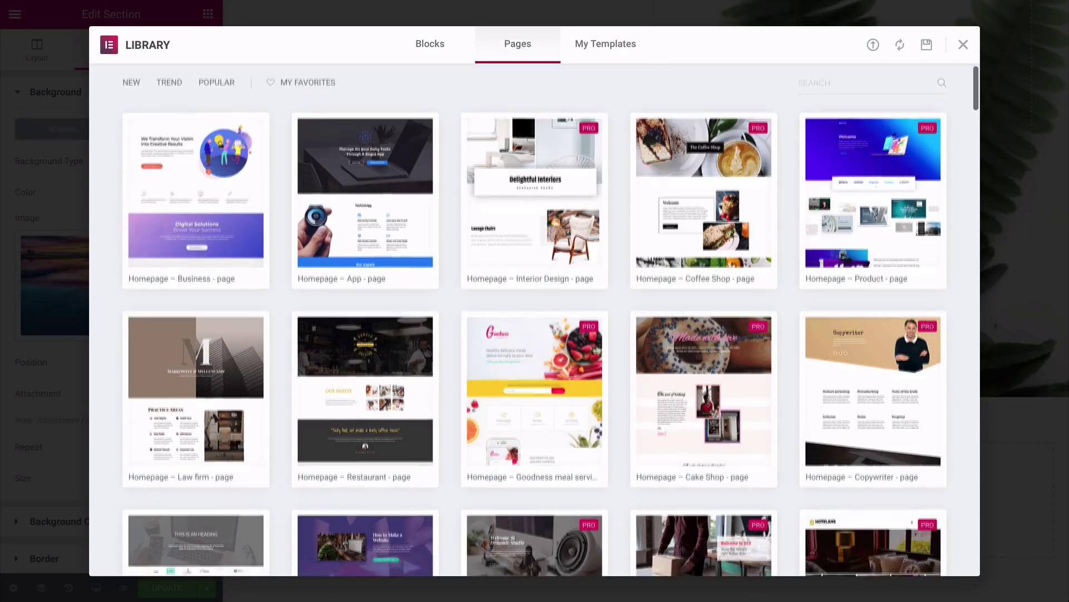
scroll(535, 320, down, 6)
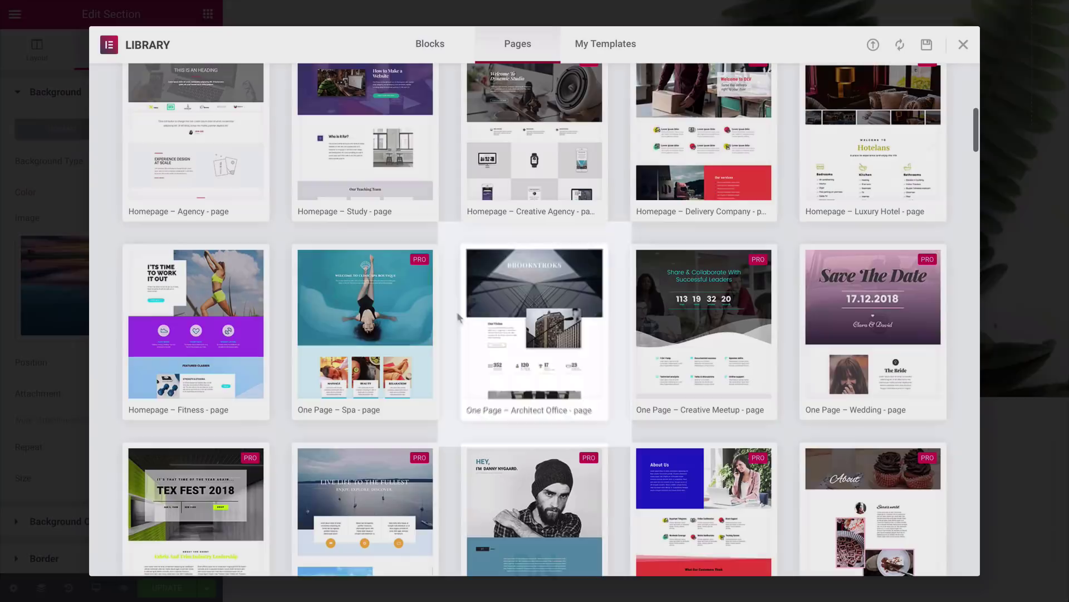
mouse_move(513, 326)
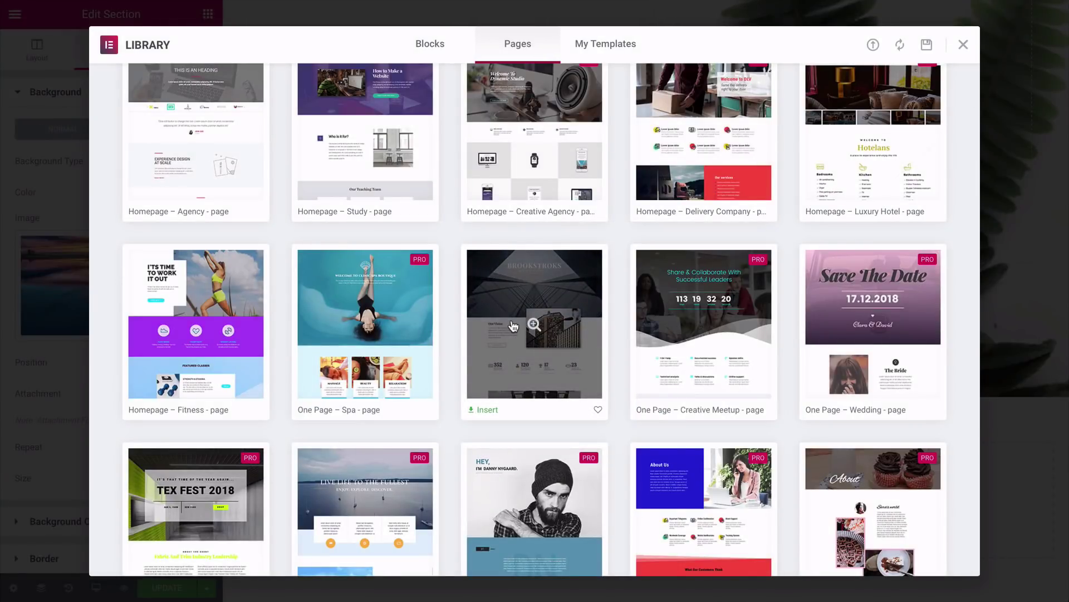
click(488, 411)
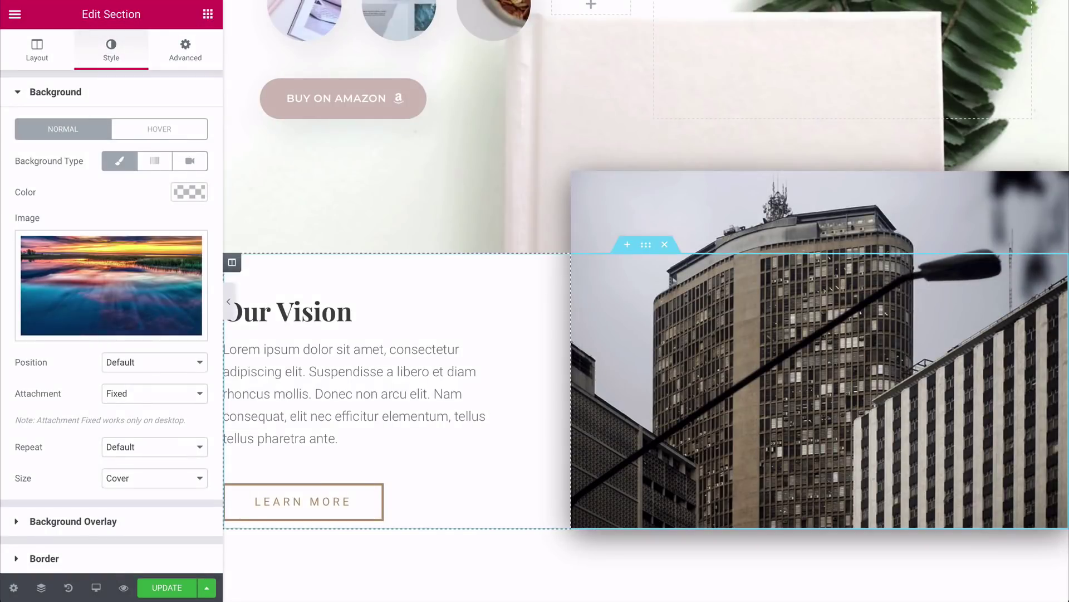
Step: Delete the 352/120/17/23 counters section and the About Us dining-room section
scroll(531, 313, down, 5)
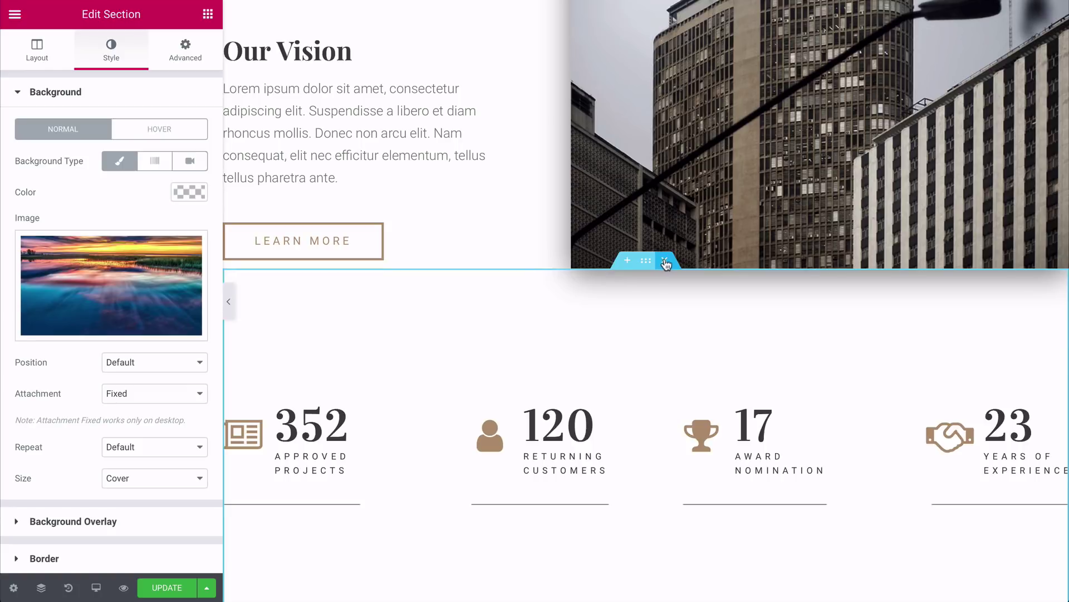
click(664, 261)
click(664, 260)
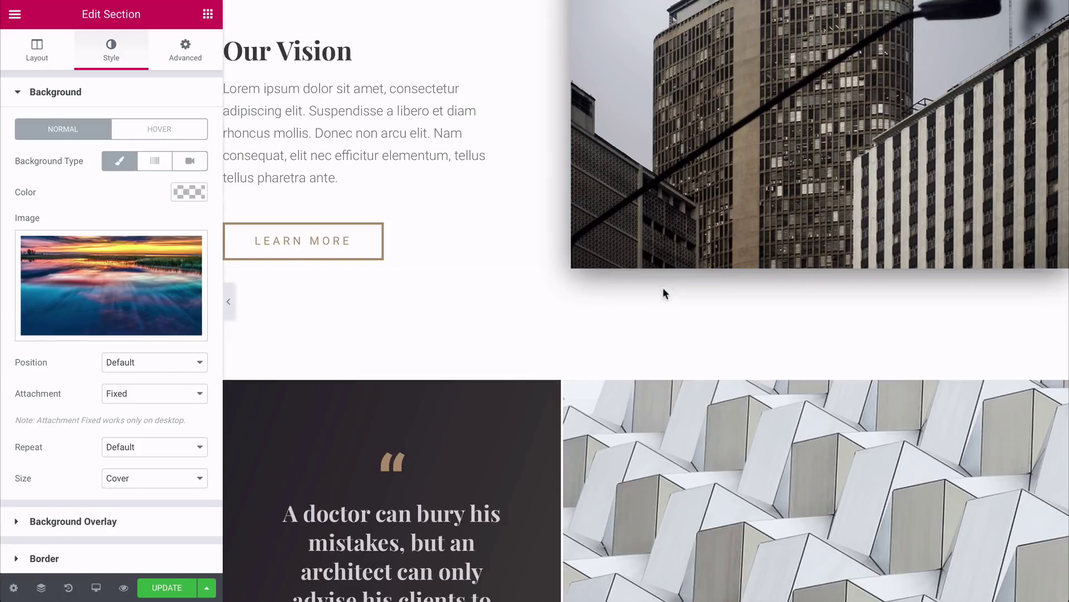
scroll(656, 383, up, 10)
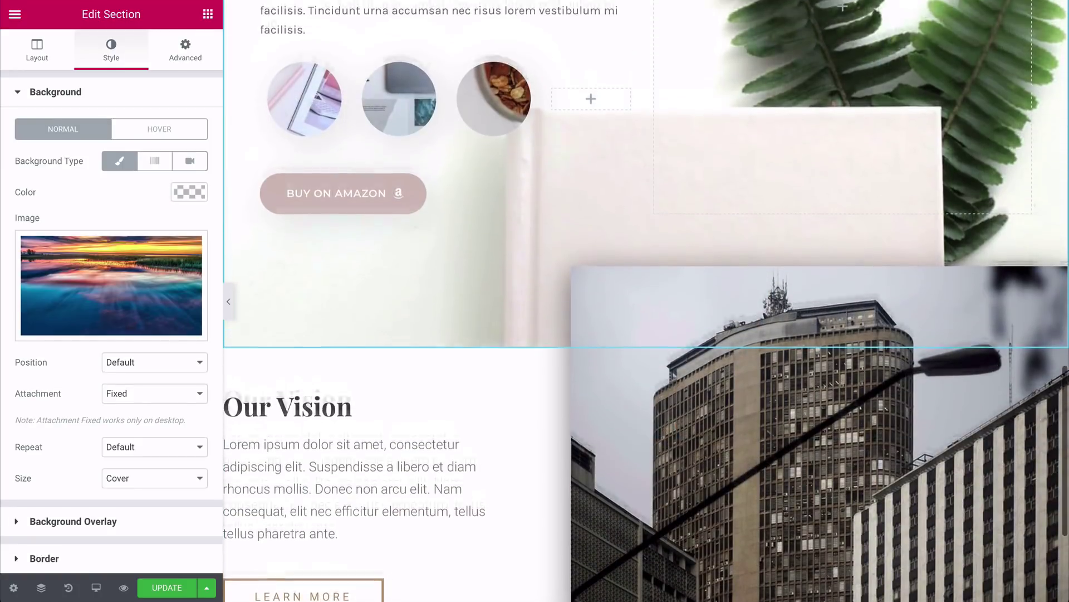
scroll(646, 301, up, 5)
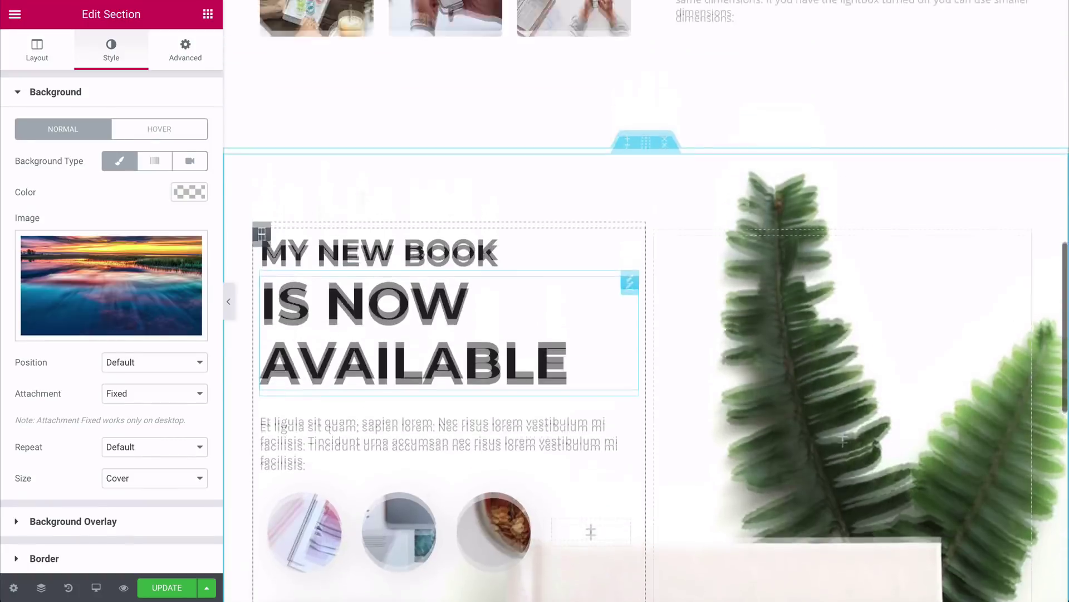
scroll(646, 301, up, 5)
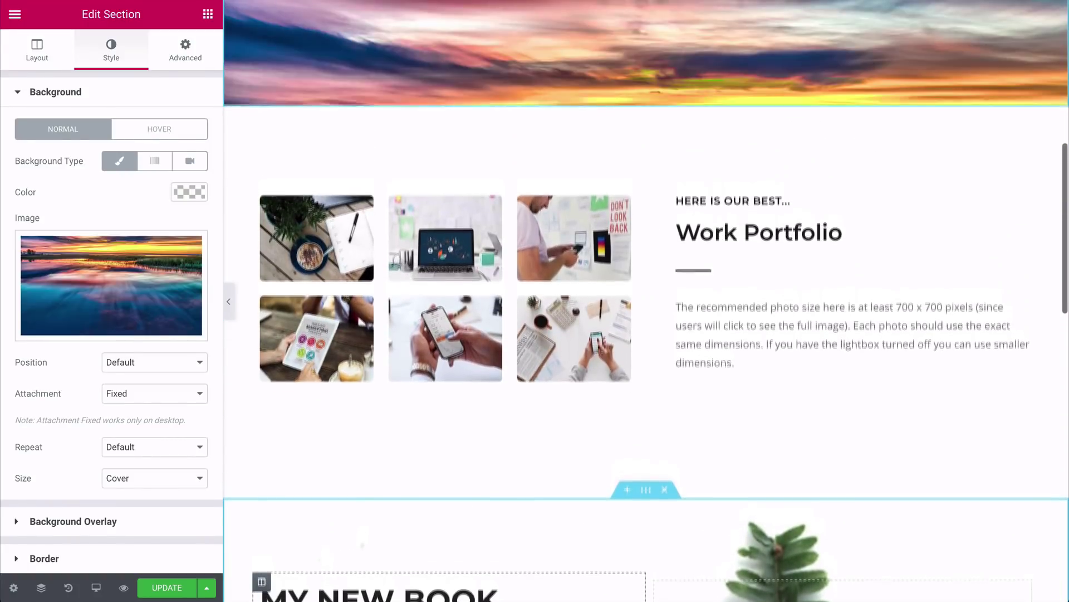
scroll(647, 300, down, 2)
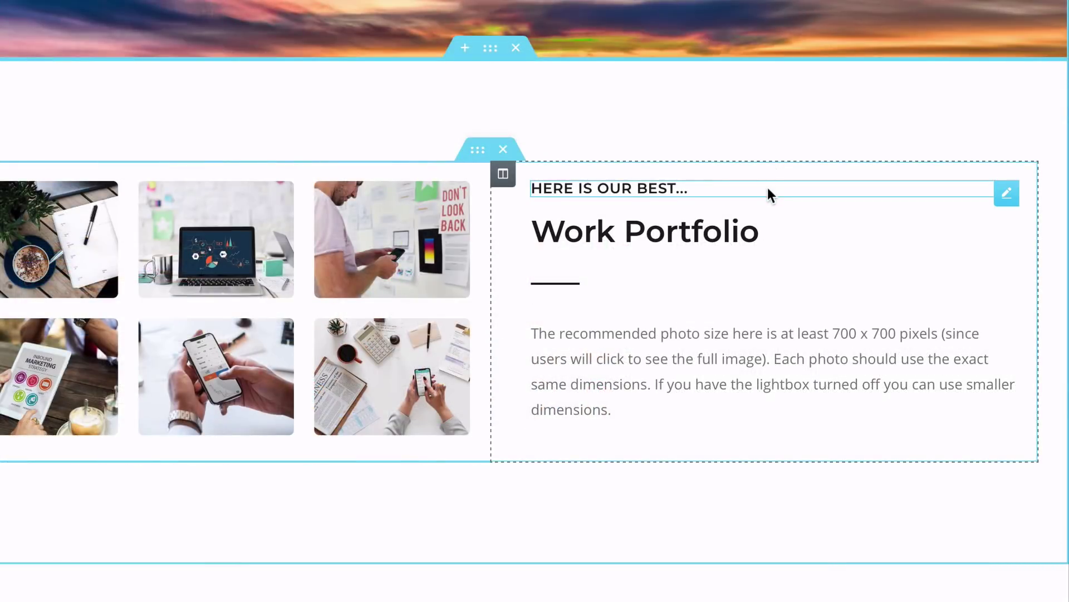
Step: Delete the HERE IS OUR BEST... heading and retitle Work Portfolio as a centred WTC SYSTEM
right_click(1001, 196)
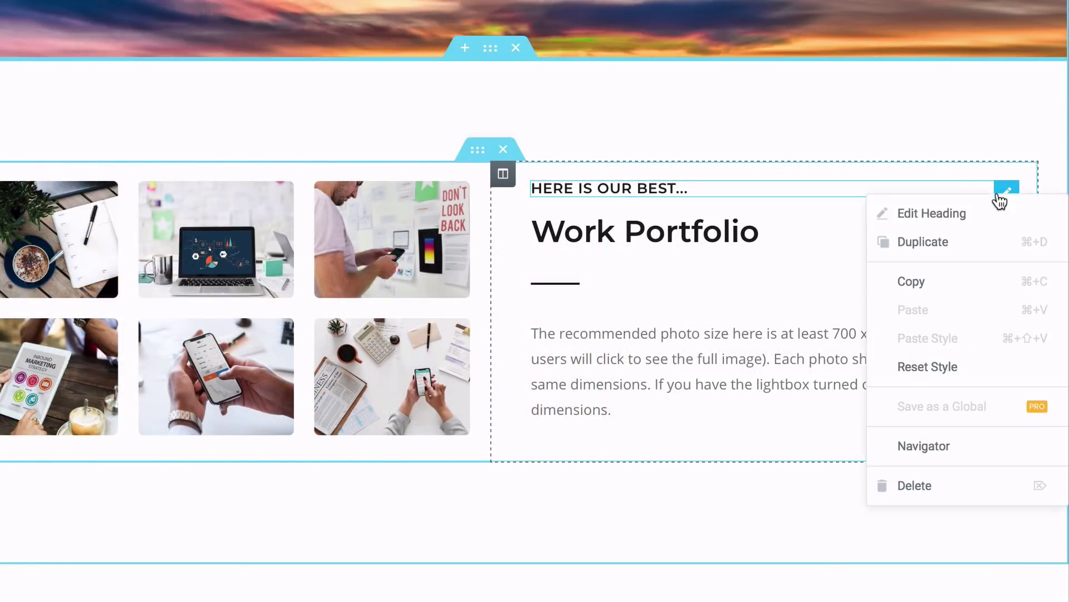
click(925, 489)
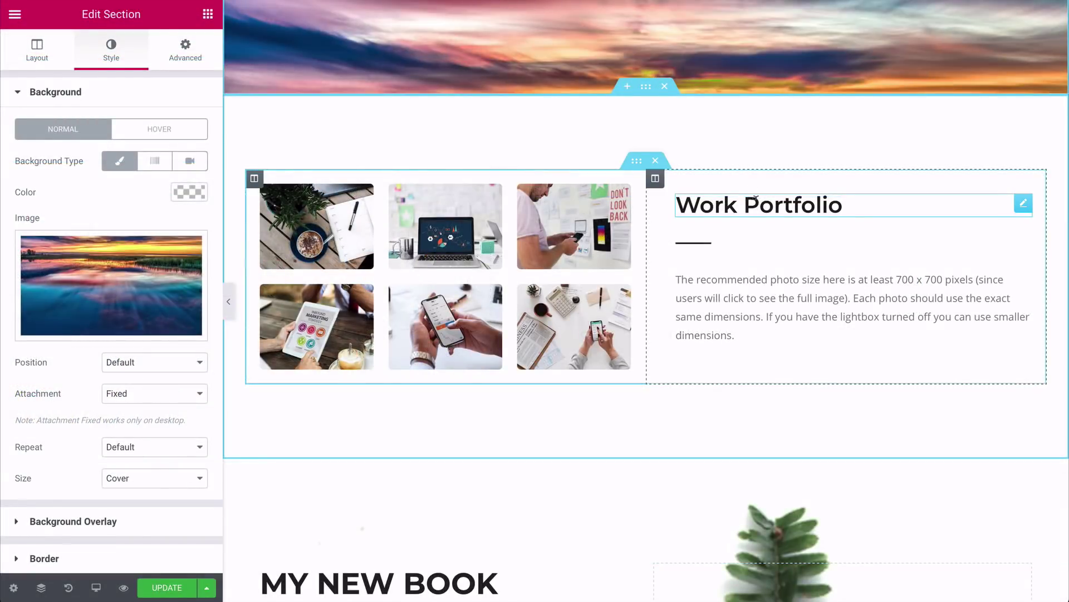
click(756, 198)
key(ctrl+a)
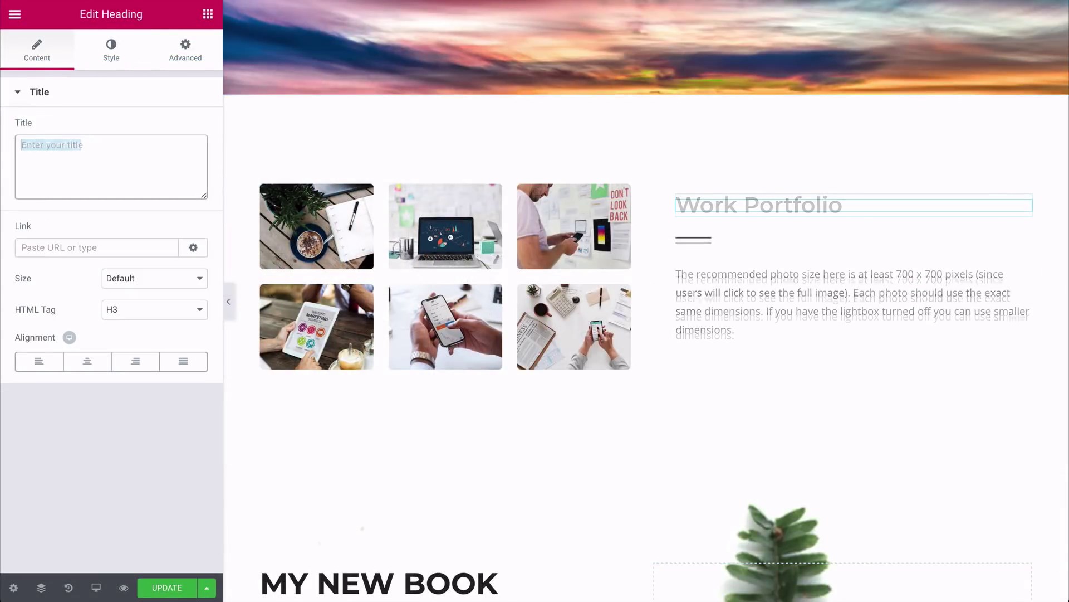
key(Delete)
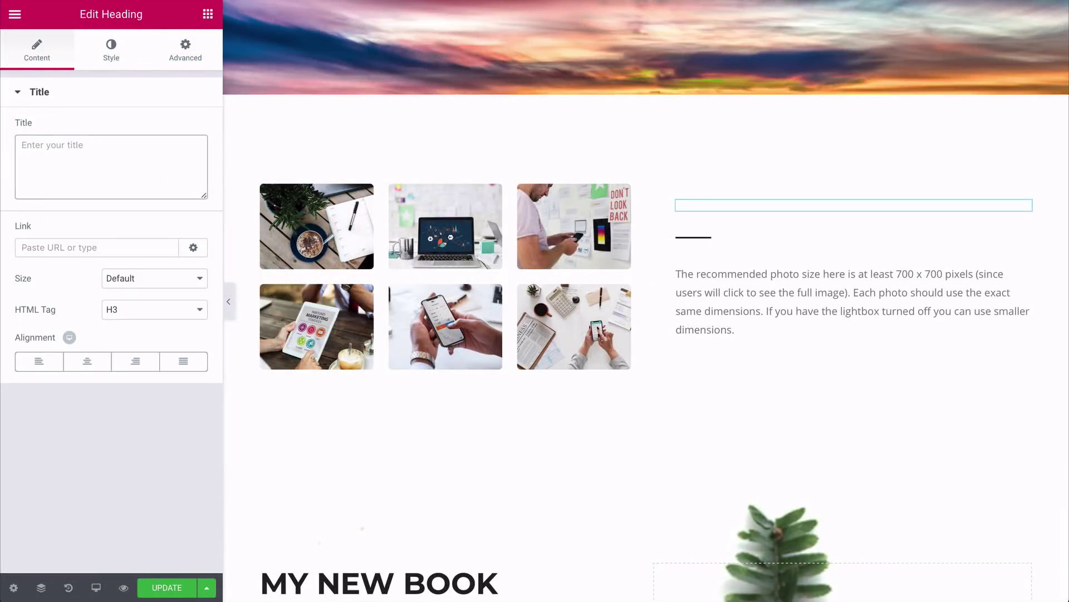
text(WTC SYSTEM)
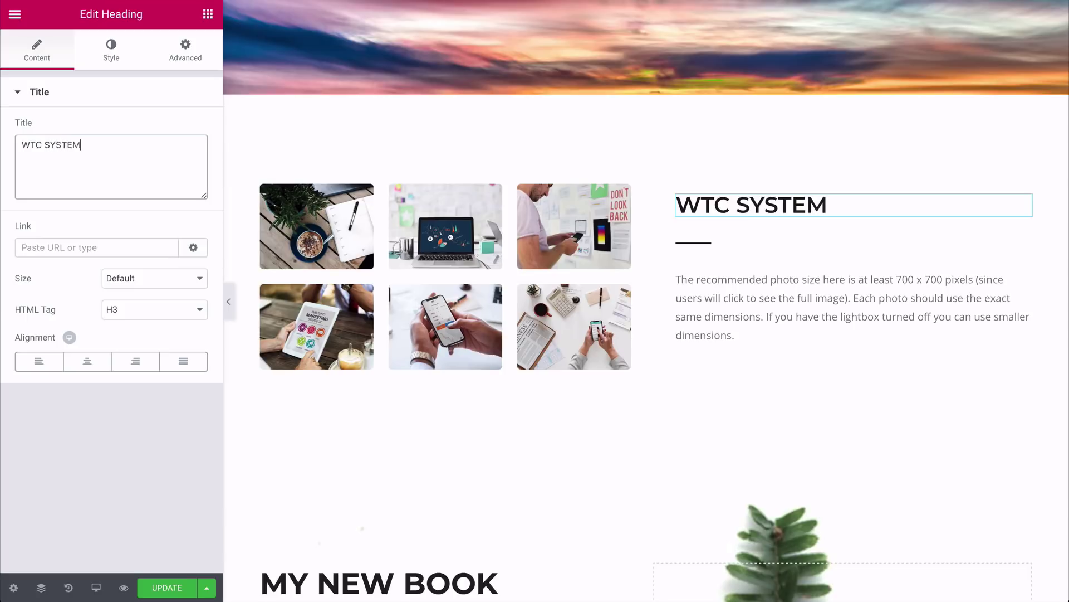
click(83, 369)
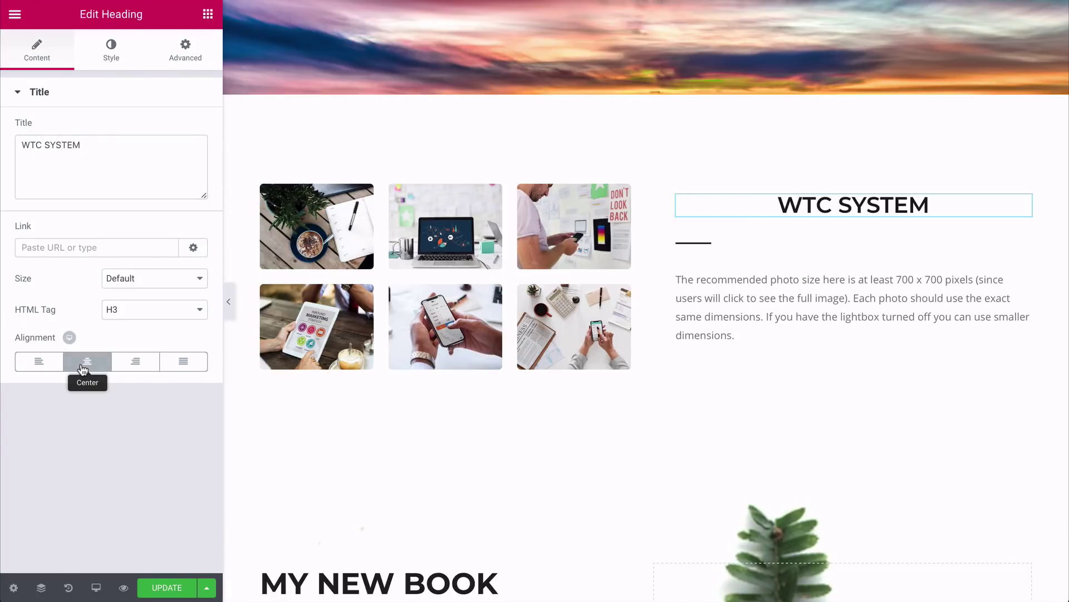
Step: Give WTC SYSTEM a Lato font and new text colour, and centre the divider below it
click(114, 59)
click(185, 163)
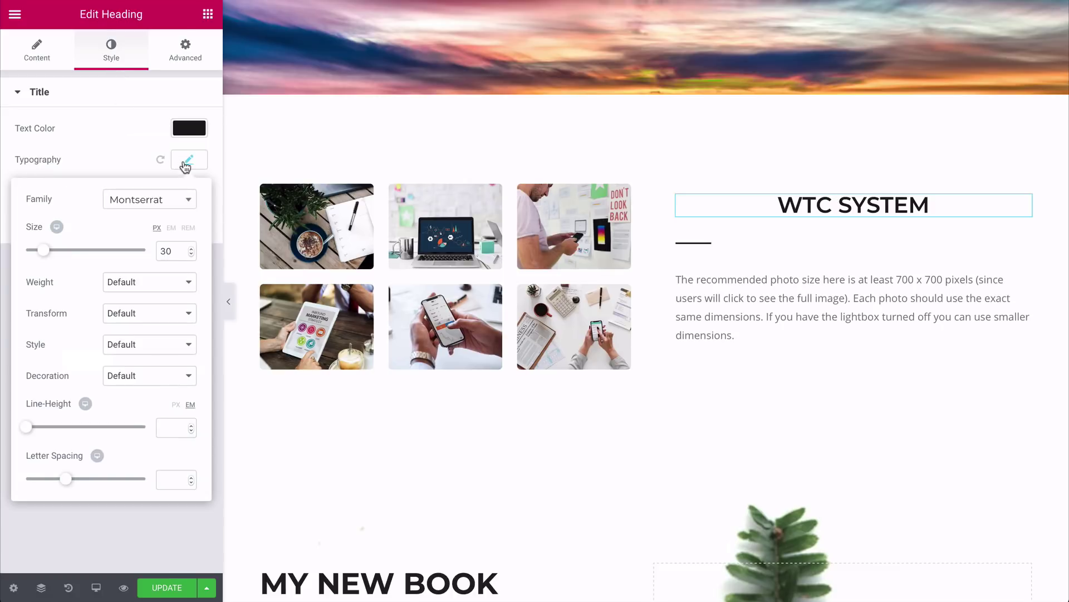
click(159, 204)
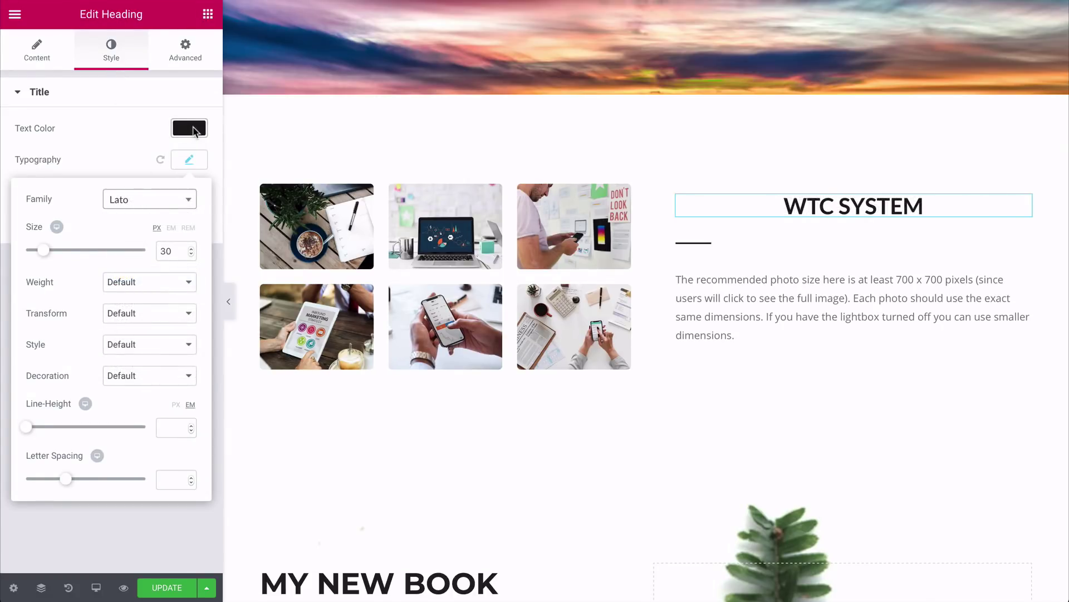
click(194, 130)
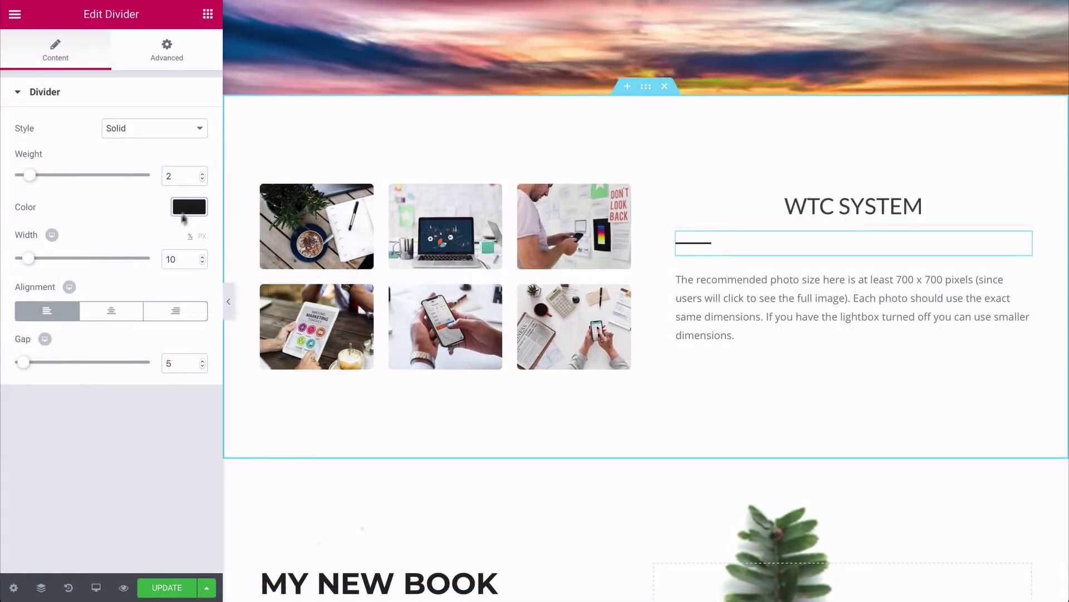
click(118, 310)
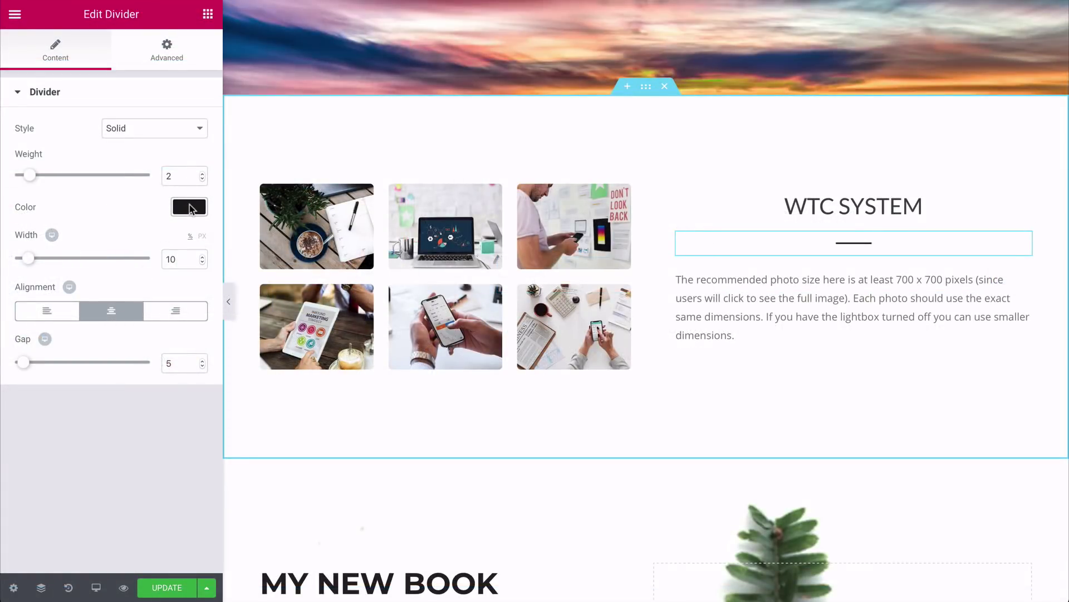
Step: Make the divider green and set the paragraph below WTC SYSTEM in Lato with new alignment
click(189, 207)
click(80, 252)
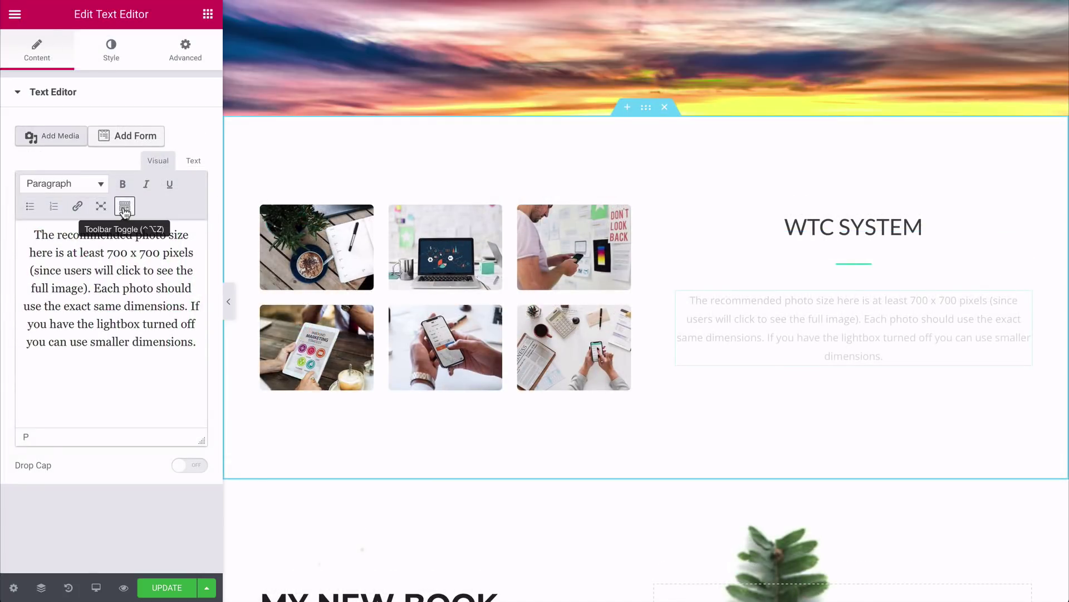
click(124, 207)
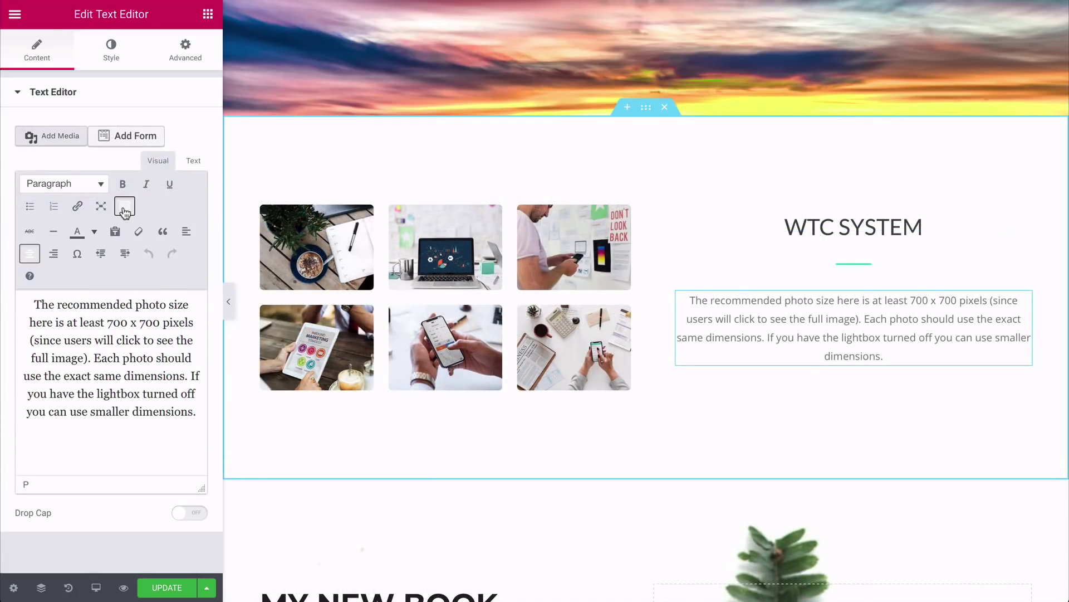
click(30, 257)
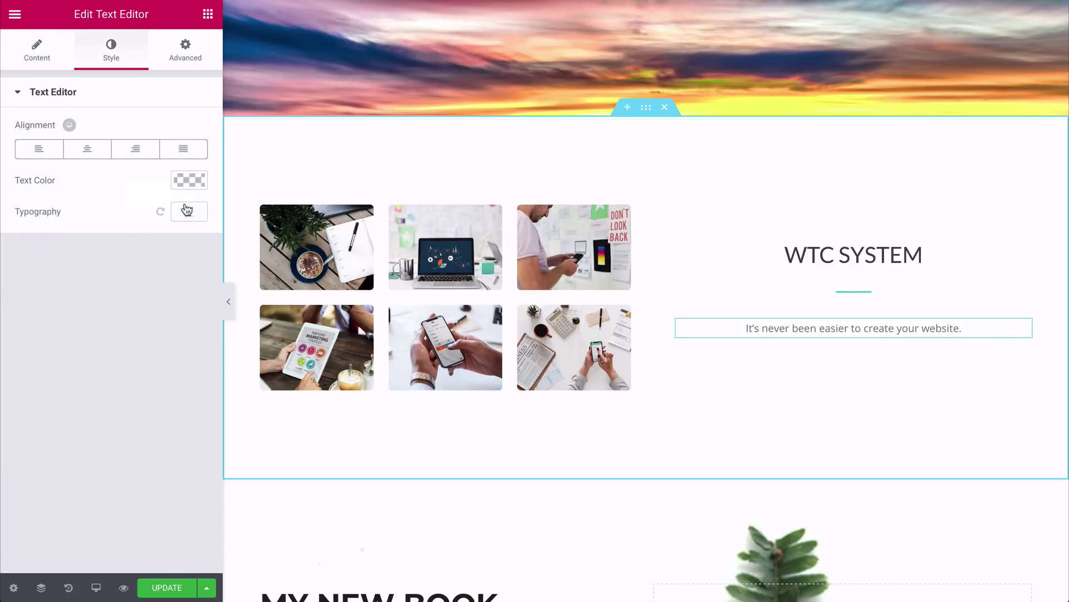
click(190, 212)
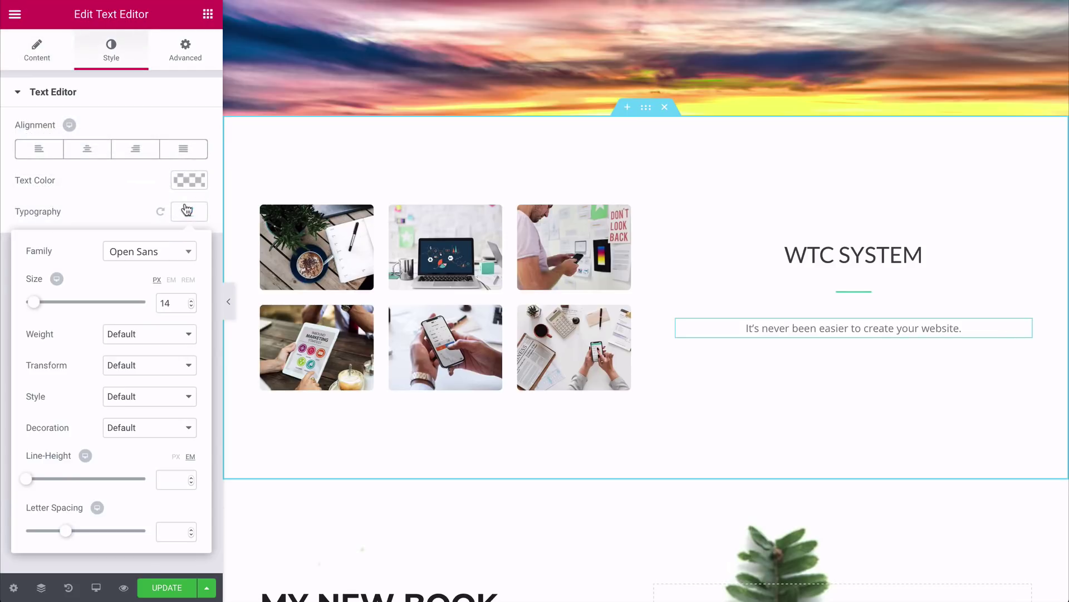
click(168, 259)
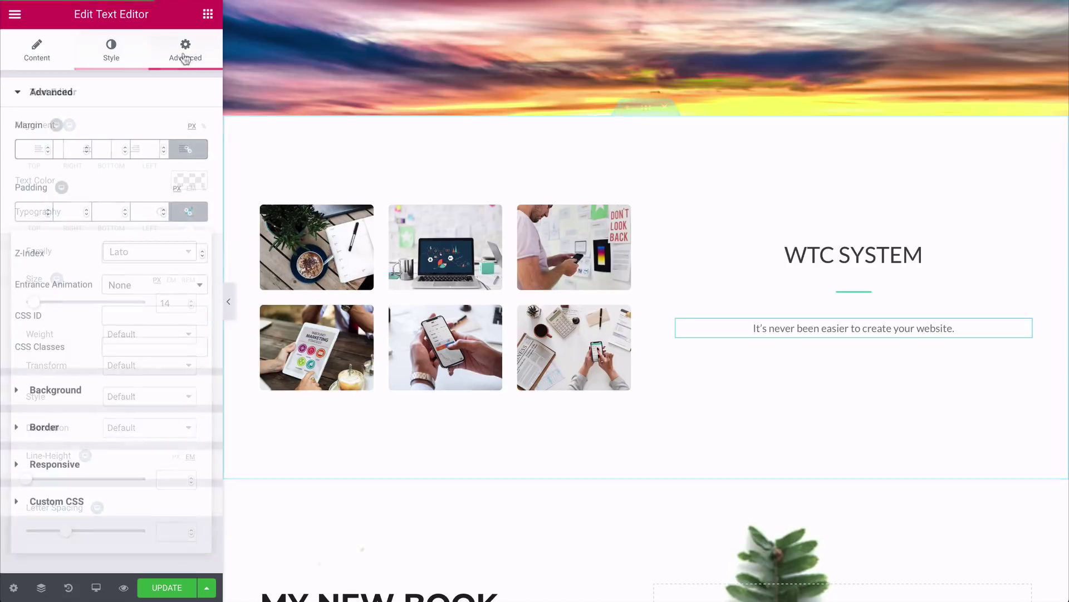
Step: Unlink the paragraph's margin and set its top margin to -10 px
click(188, 149)
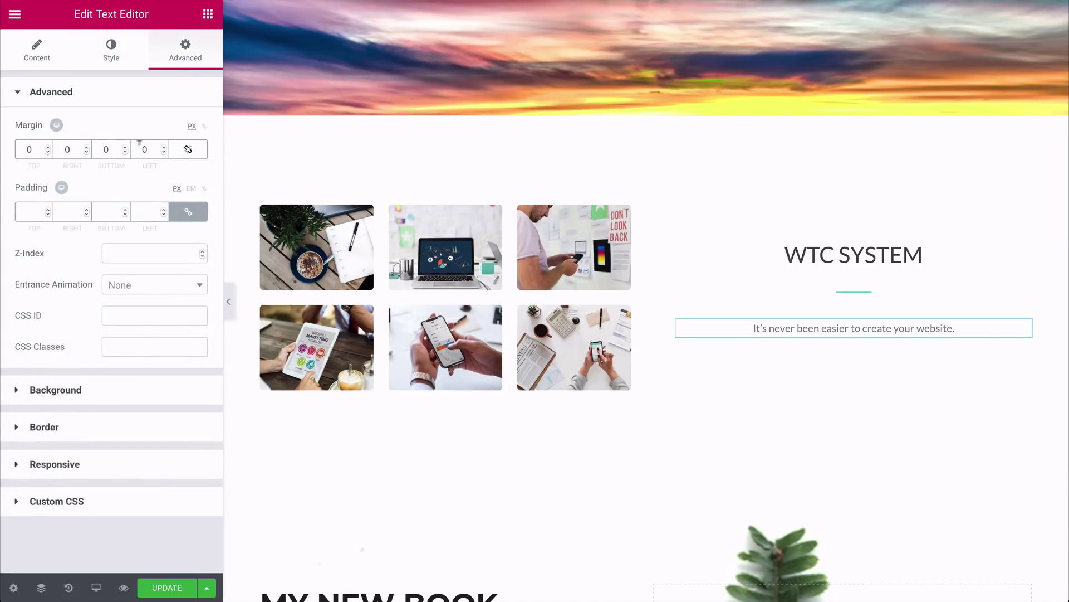
click(48, 152)
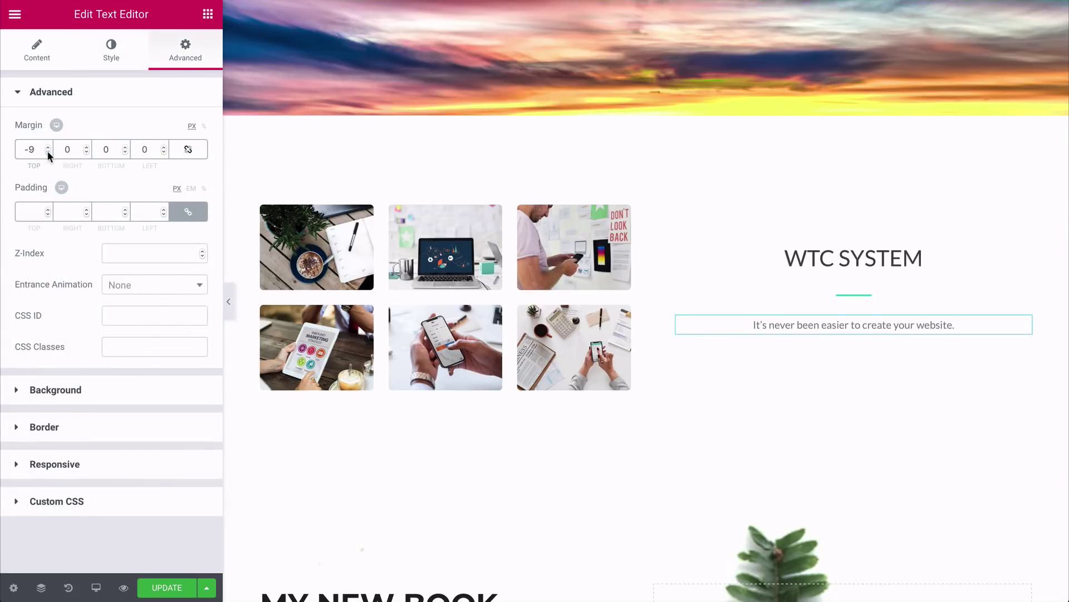
click(48, 152)
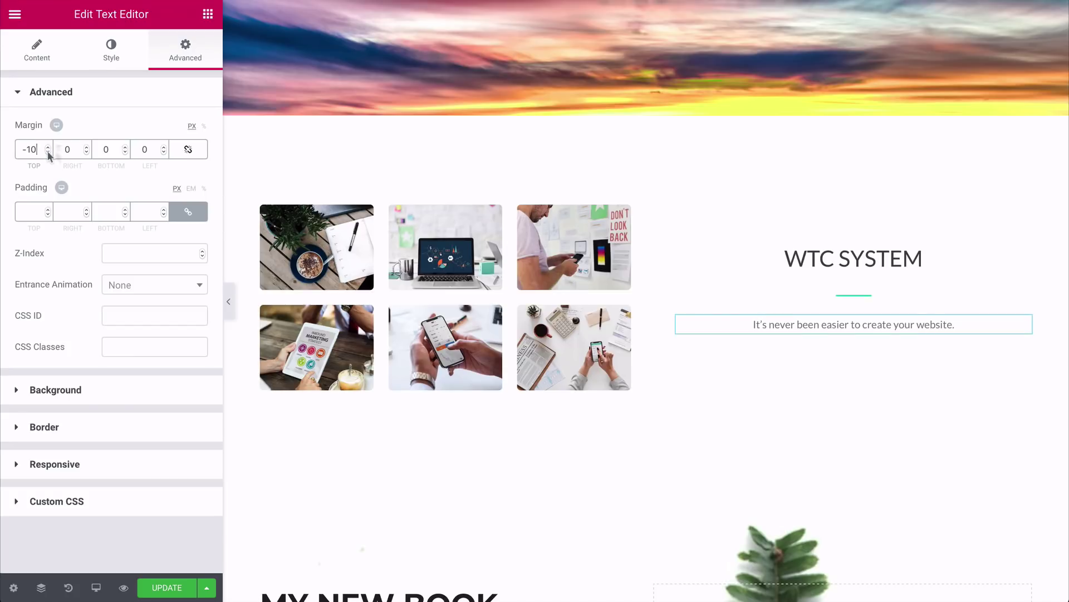
click(309, 231)
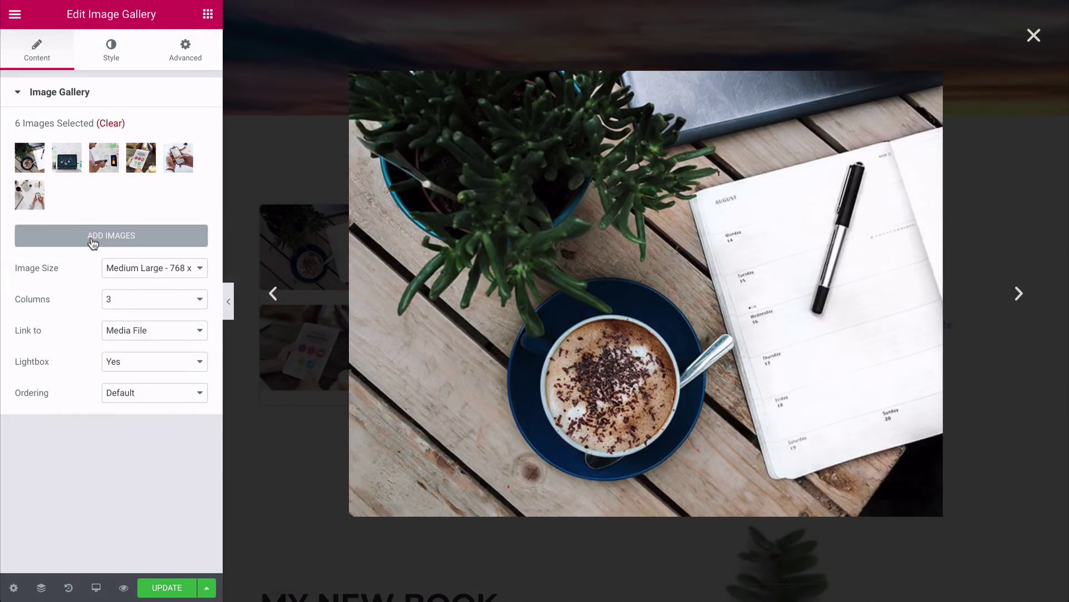
click(92, 238)
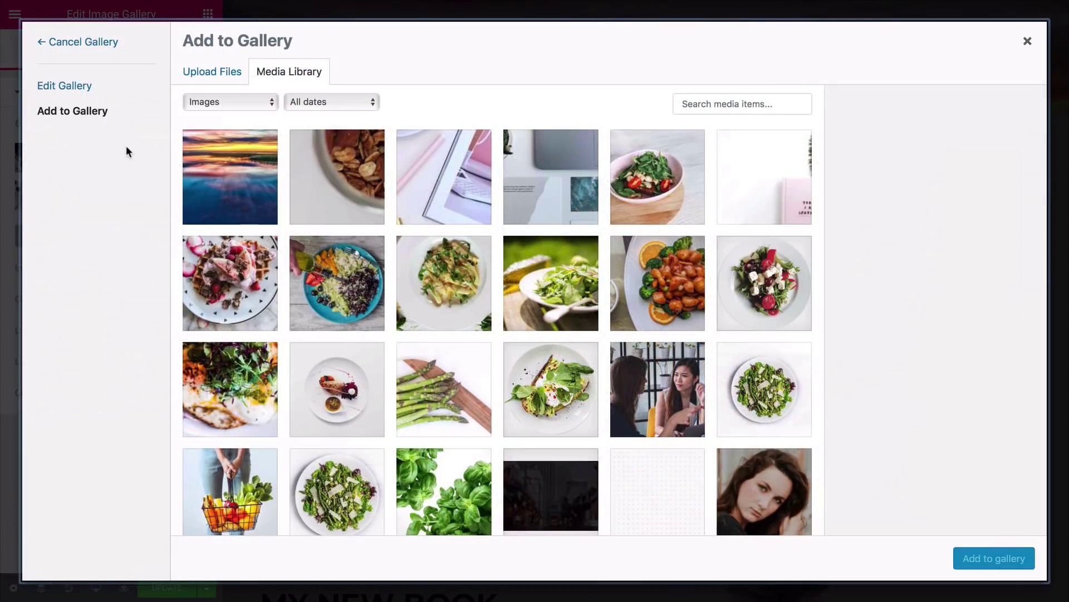
click(78, 88)
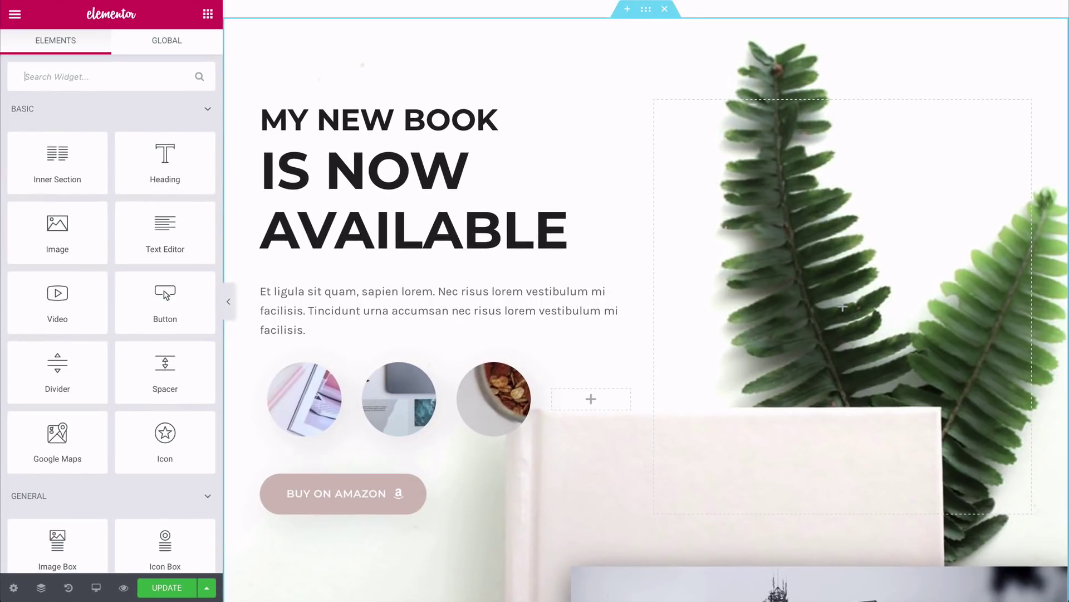
Step: Upload the white architecture photo as the book section's background image
click(646, 11)
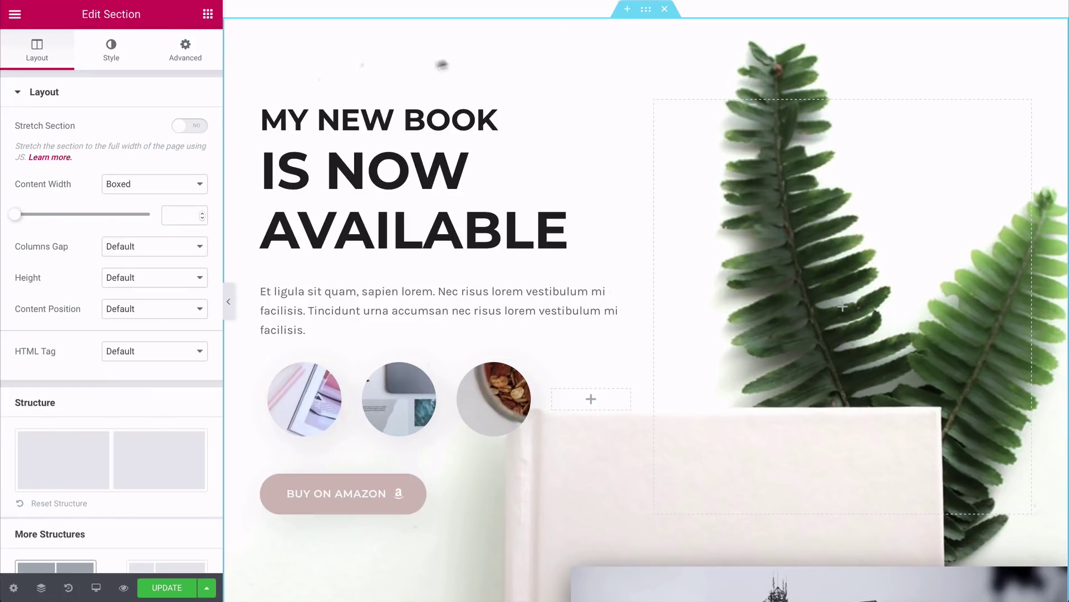
click(106, 57)
mouse_move(79, 275)
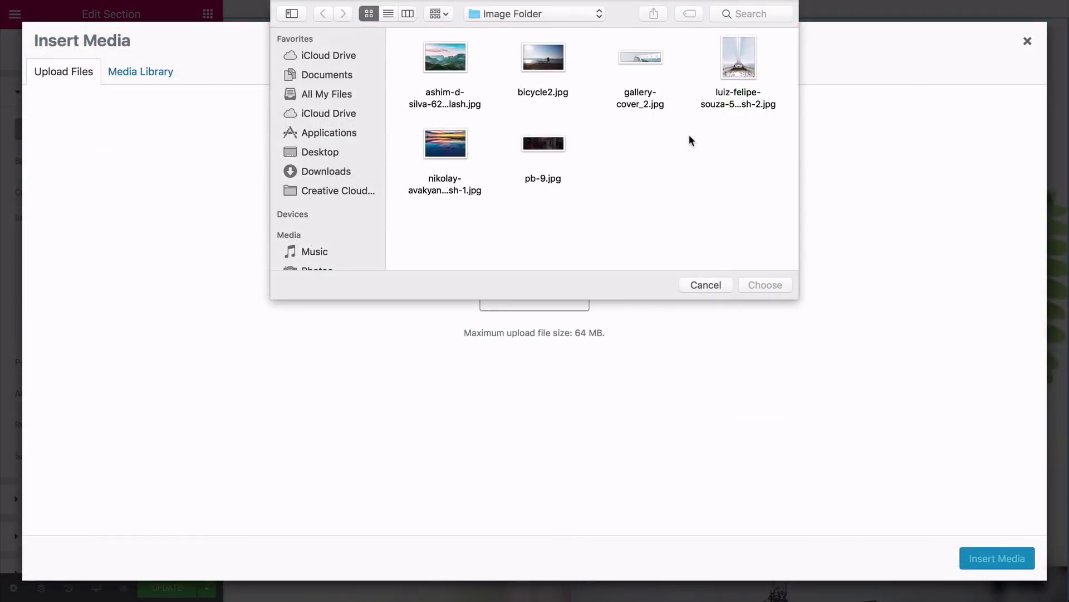
click(739, 58)
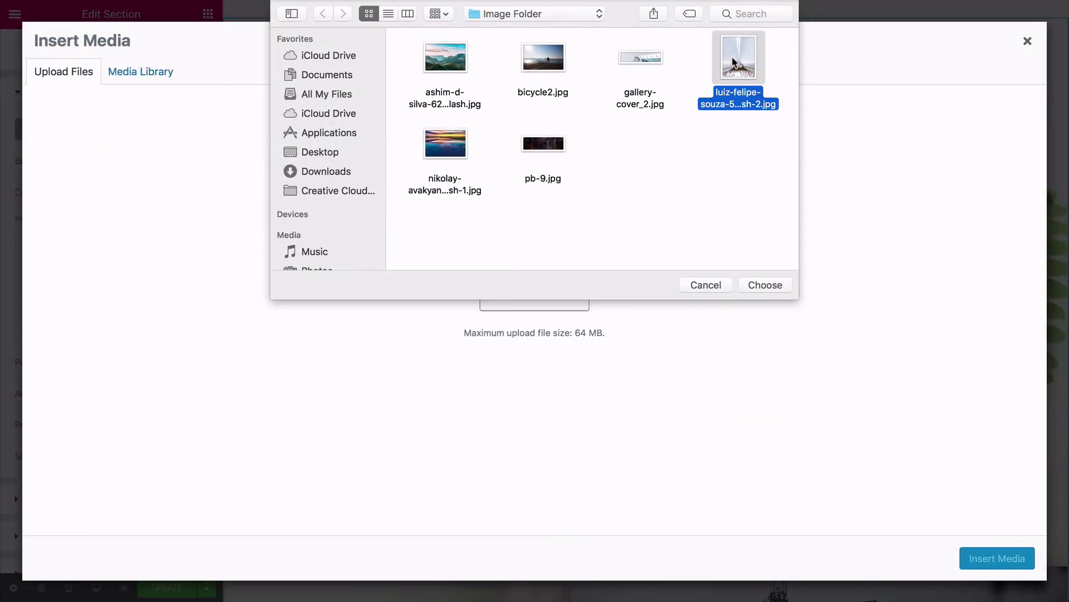
click(763, 285)
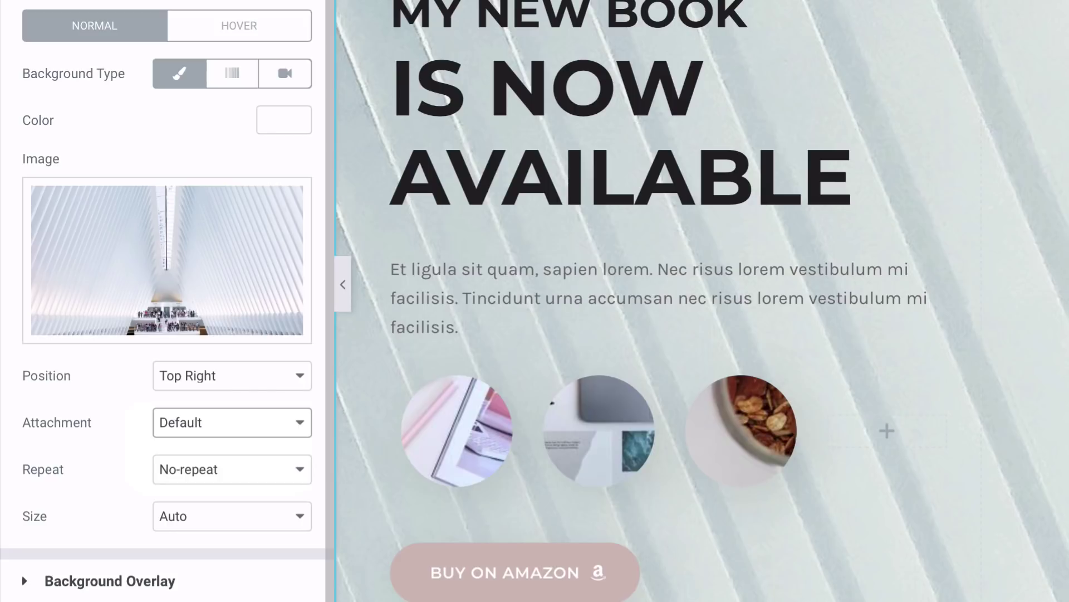
Step: Set the background size to Cover and the attachment to Fixed
click(172, 518)
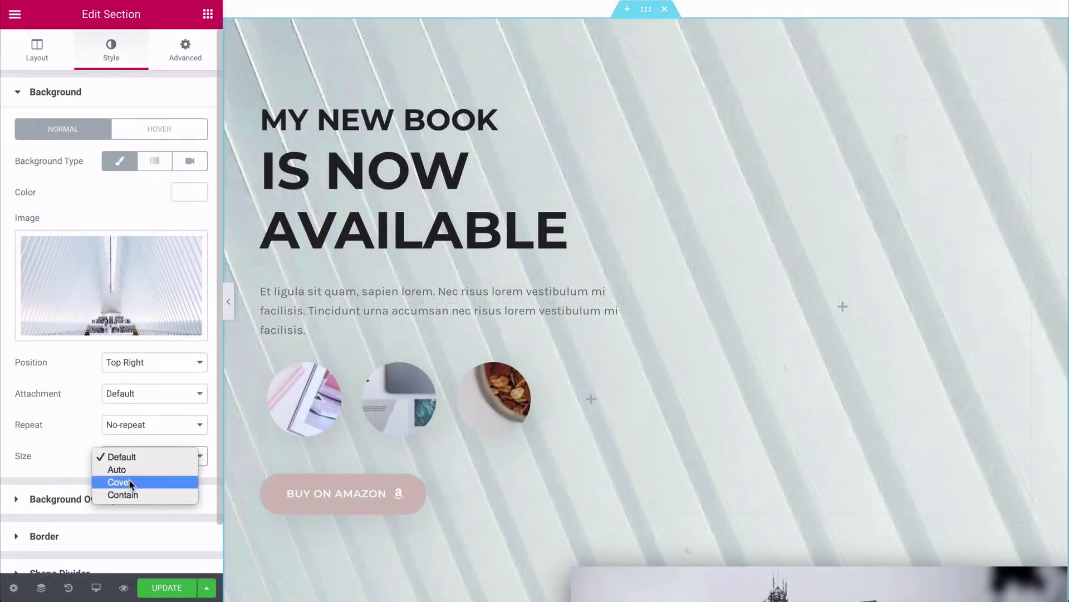
click(187, 554)
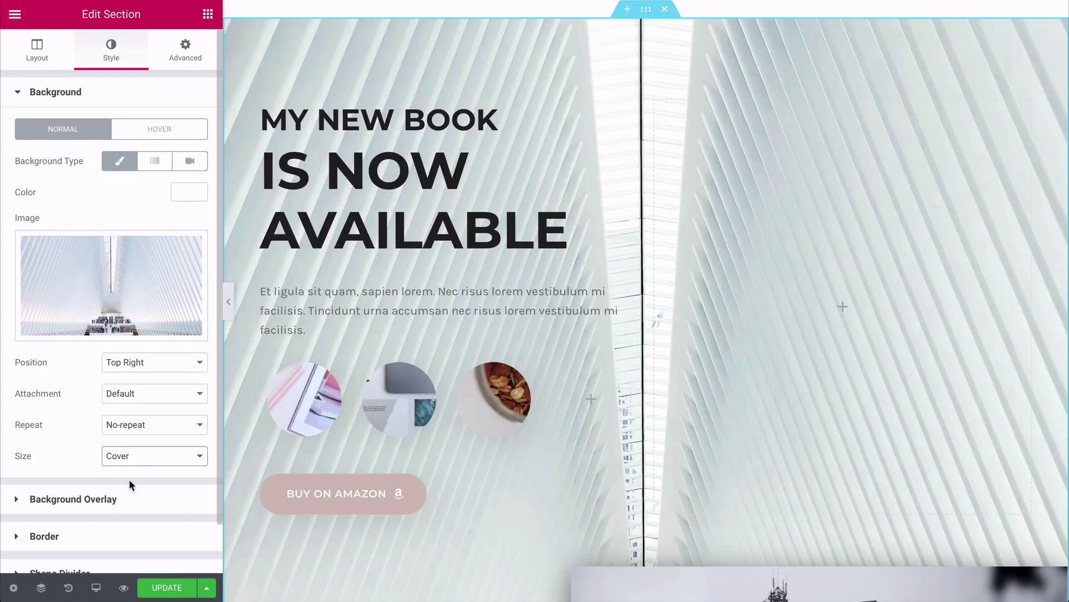
click(119, 394)
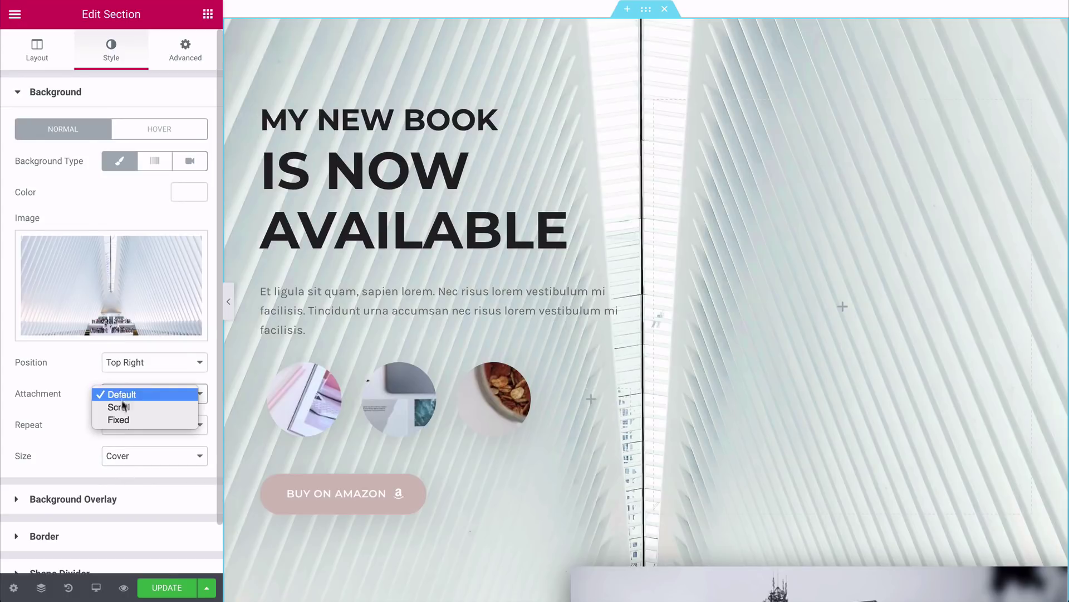
click(120, 420)
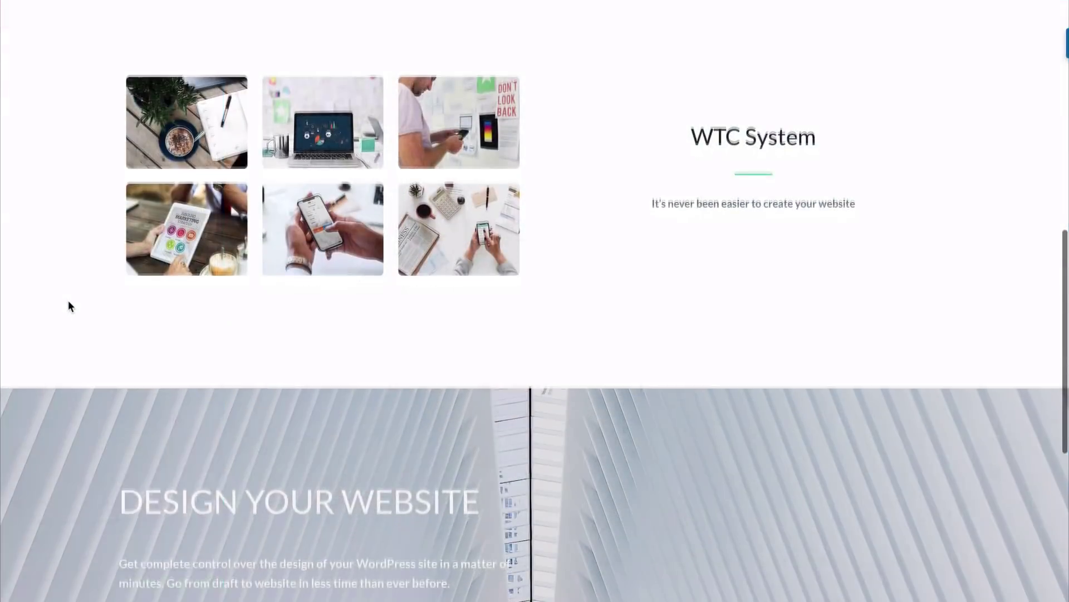
scroll(68, 300, down, 3)
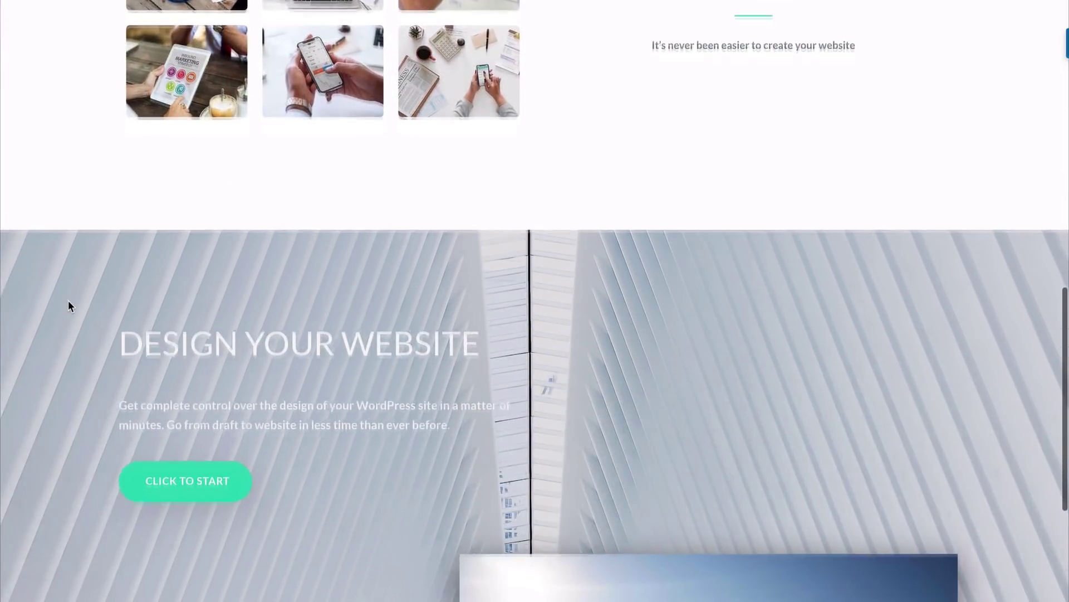
scroll(68, 300, down, 3)
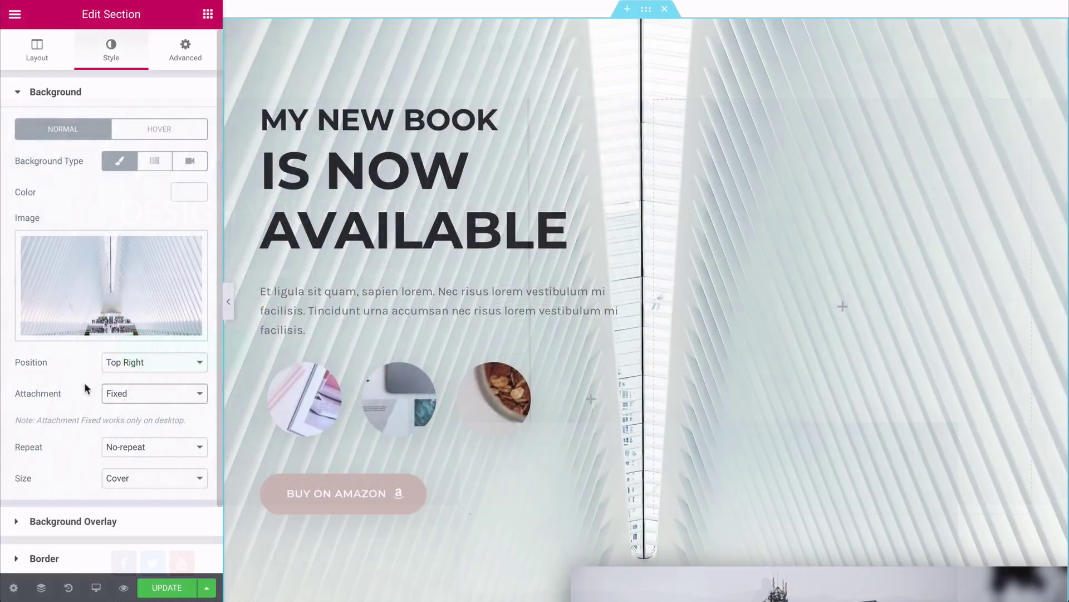
scroll(86, 387, down, 2)
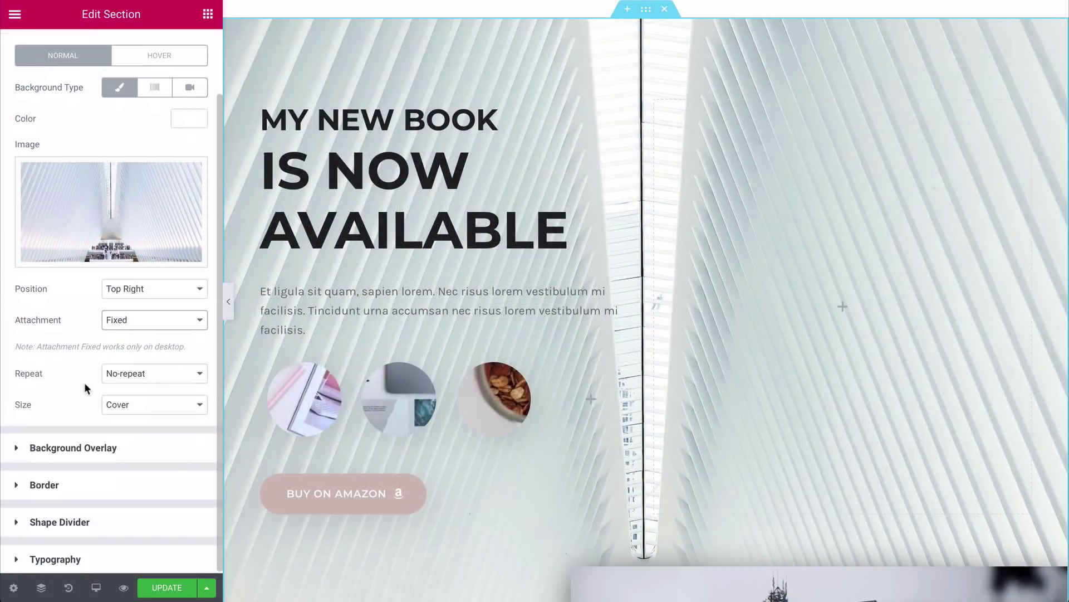
click(53, 447)
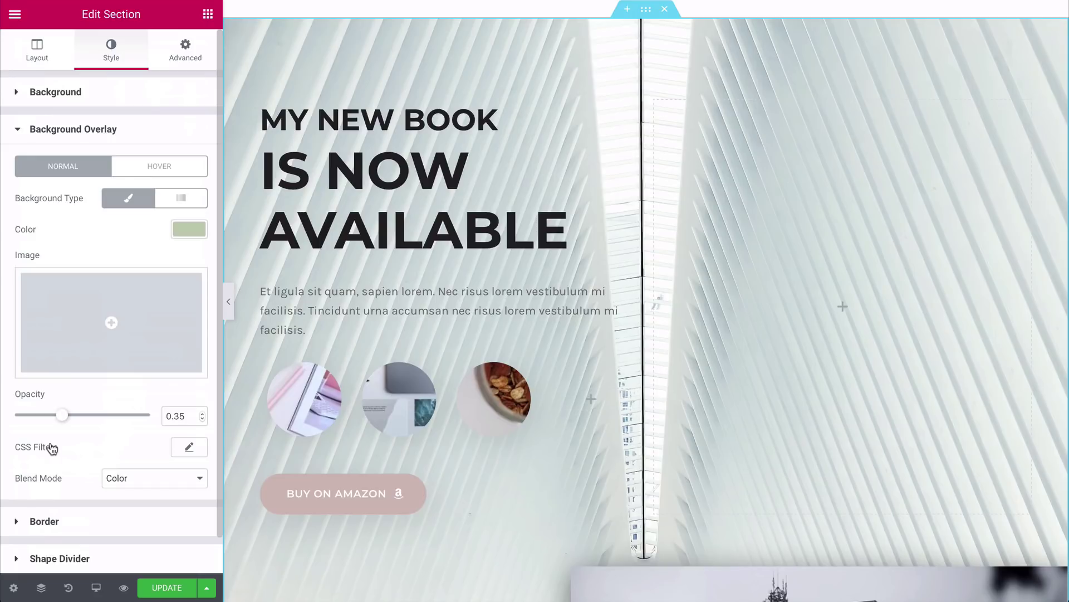
Step: Add a dark grey background overlay with Normal blend mode at 0.45 opacity
click(189, 229)
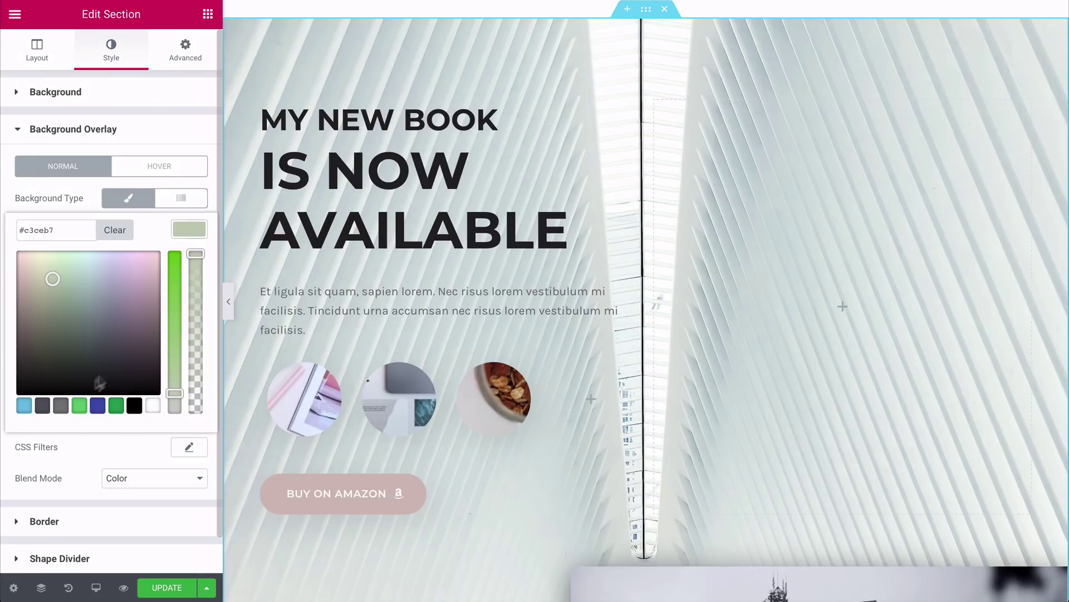
click(43, 405)
click(92, 449)
click(126, 475)
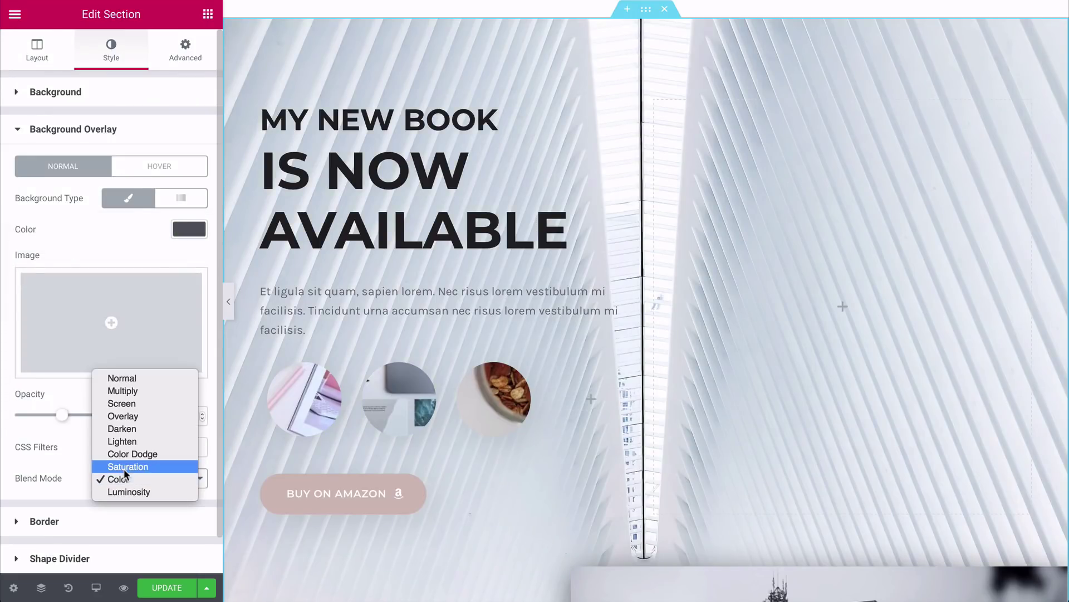
click(123, 377)
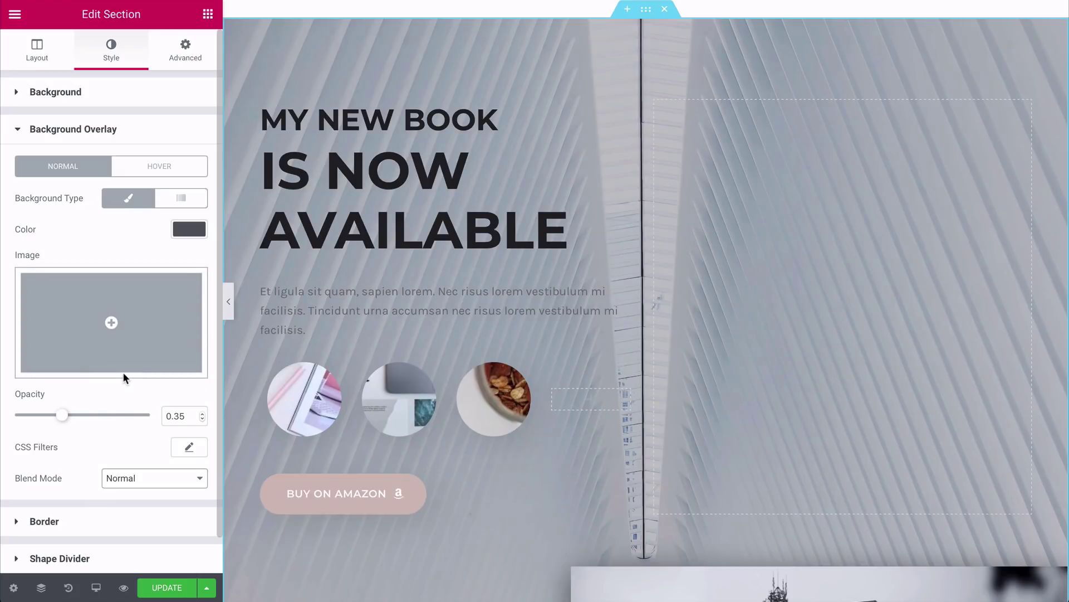
drag(62, 414, 84, 416)
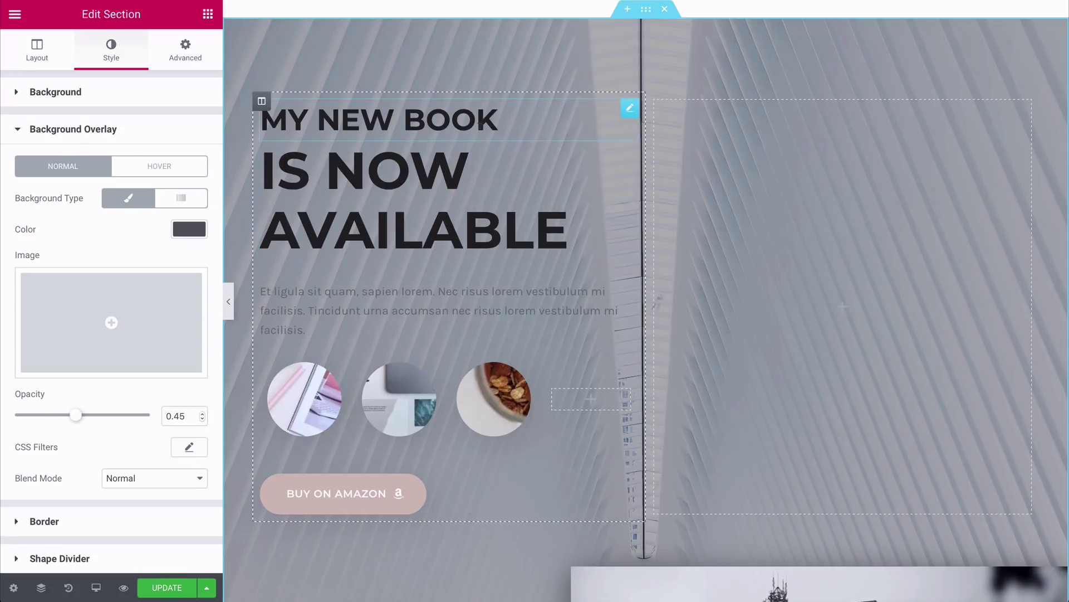
Step: Delete the MY NEW BOOK heading and complete the heading text as DESIGN YOUR WEBSITE
right_click(633, 112)
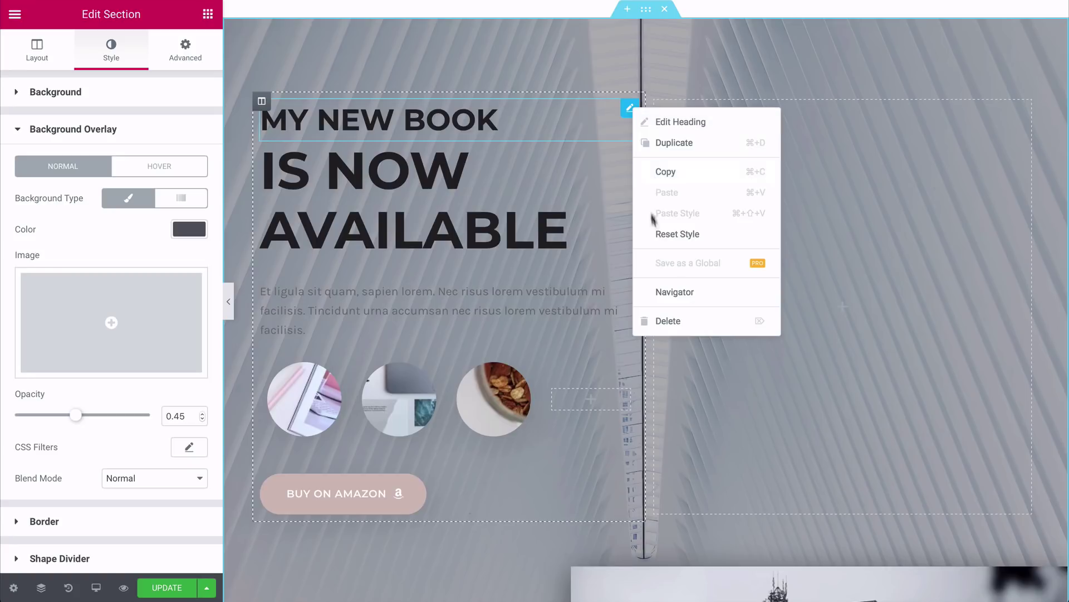
click(667, 321)
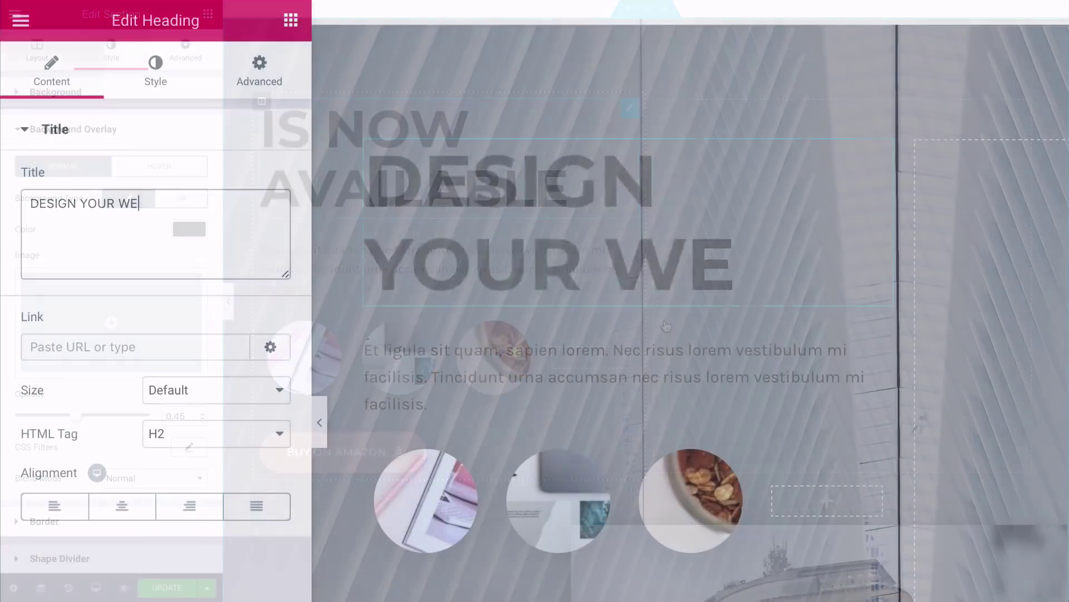
text(BSITE)
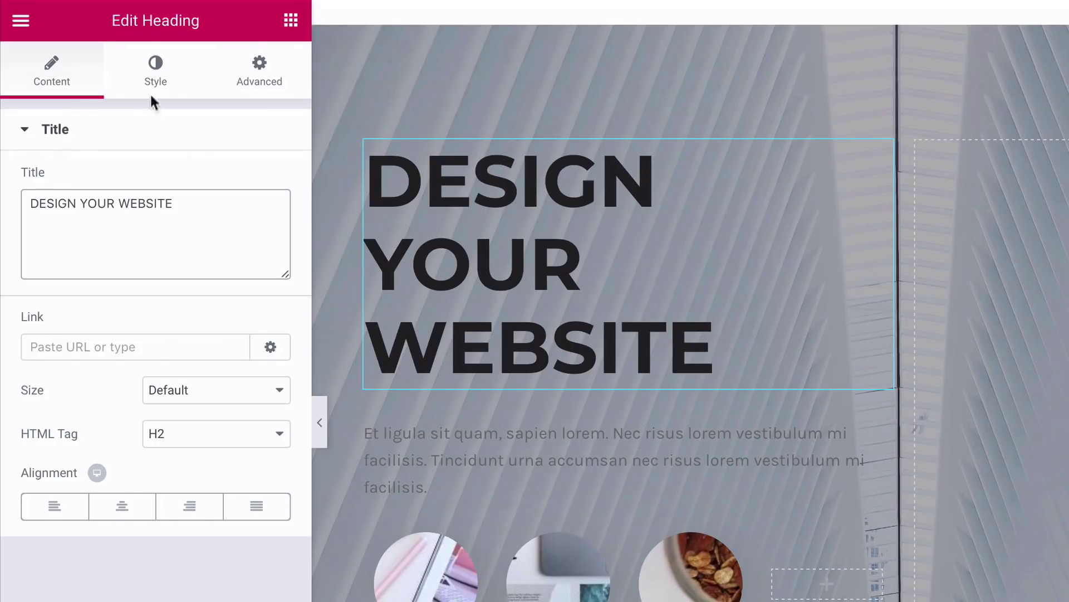
Step: Style the DESIGN YOUR WEBSITE heading white, 43 px, weight 400
click(151, 78)
click(262, 180)
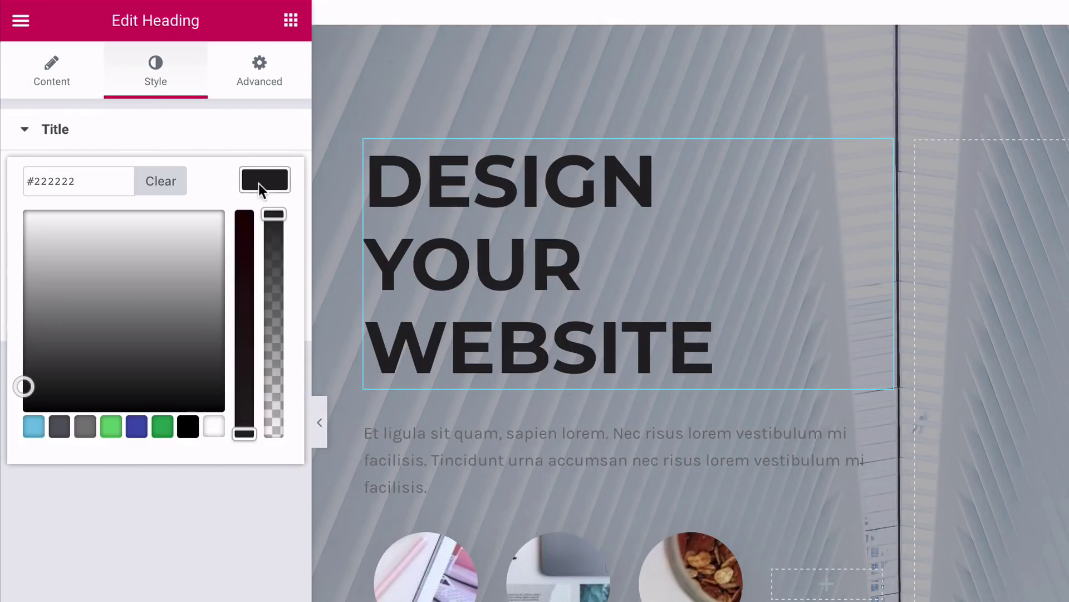
click(214, 429)
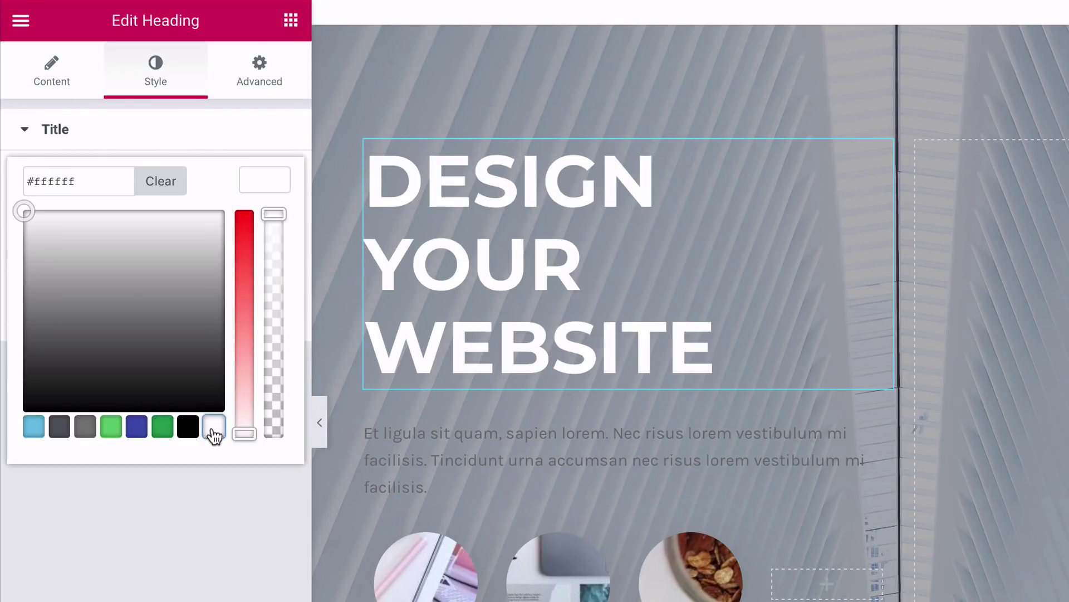
click(269, 178)
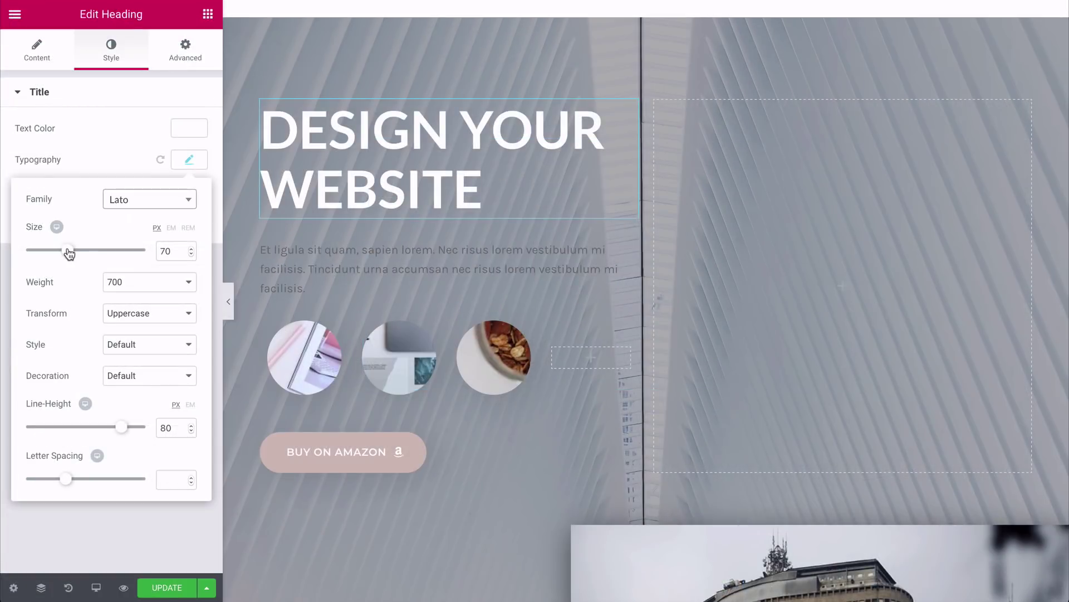
drag(67, 249, 53, 254)
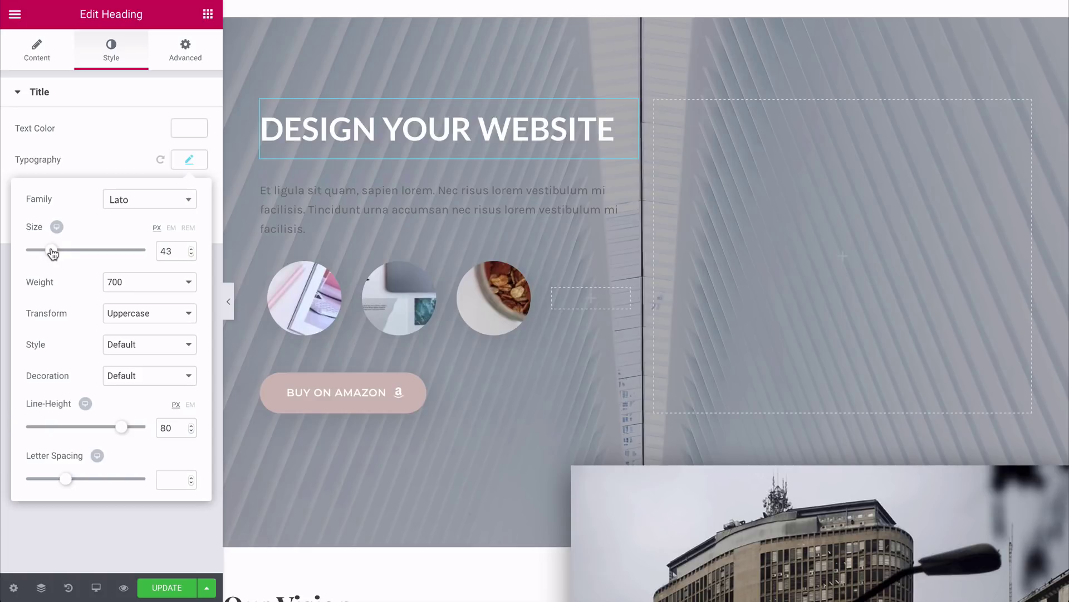
click(133, 281)
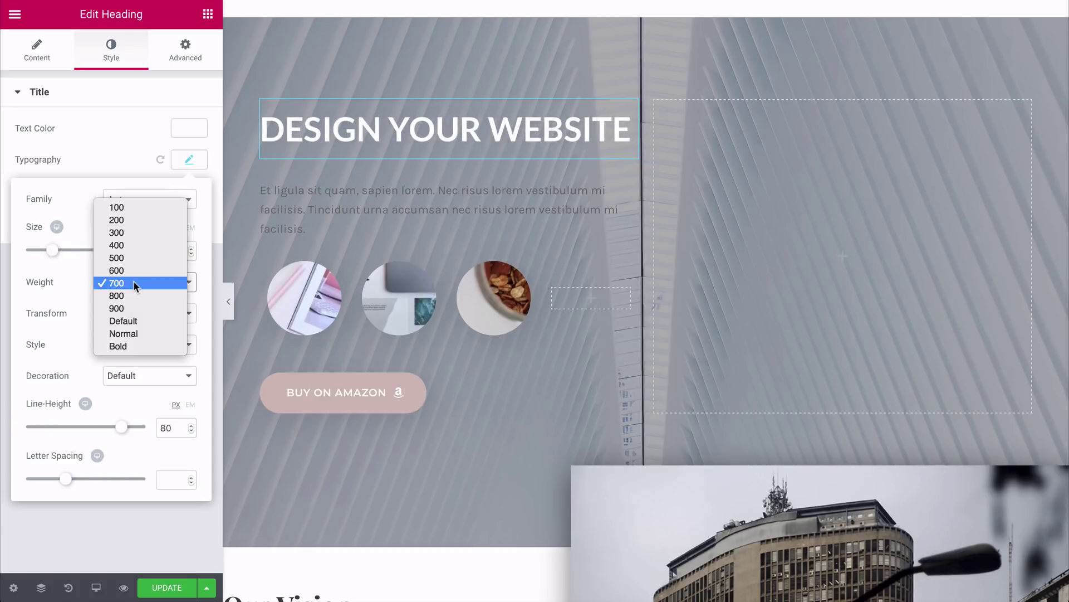
click(131, 245)
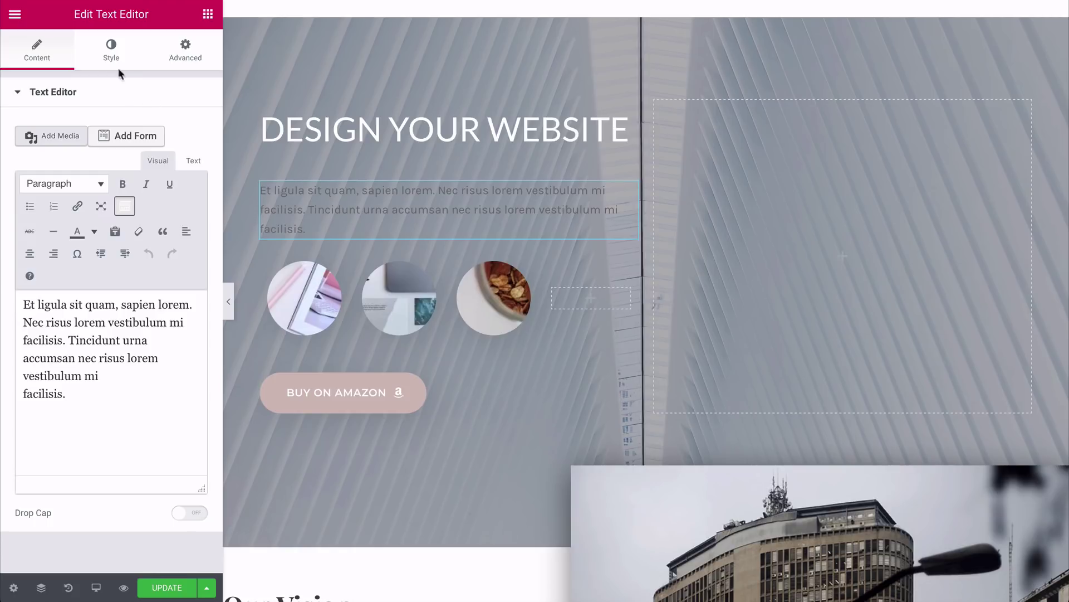
Step: Make the paragraph text under the heading white
click(113, 61)
click(187, 180)
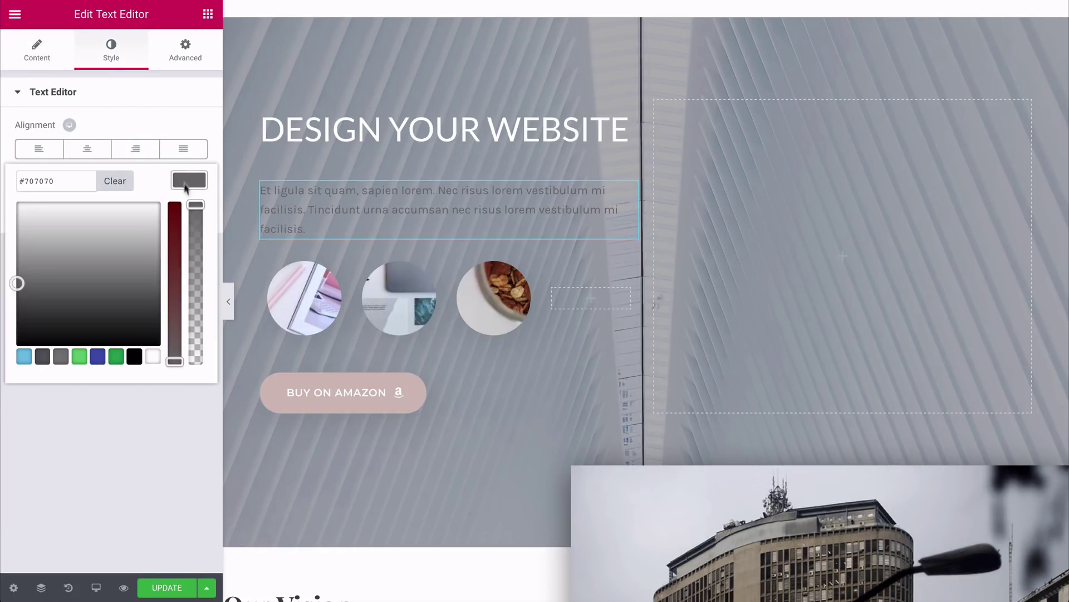
click(152, 356)
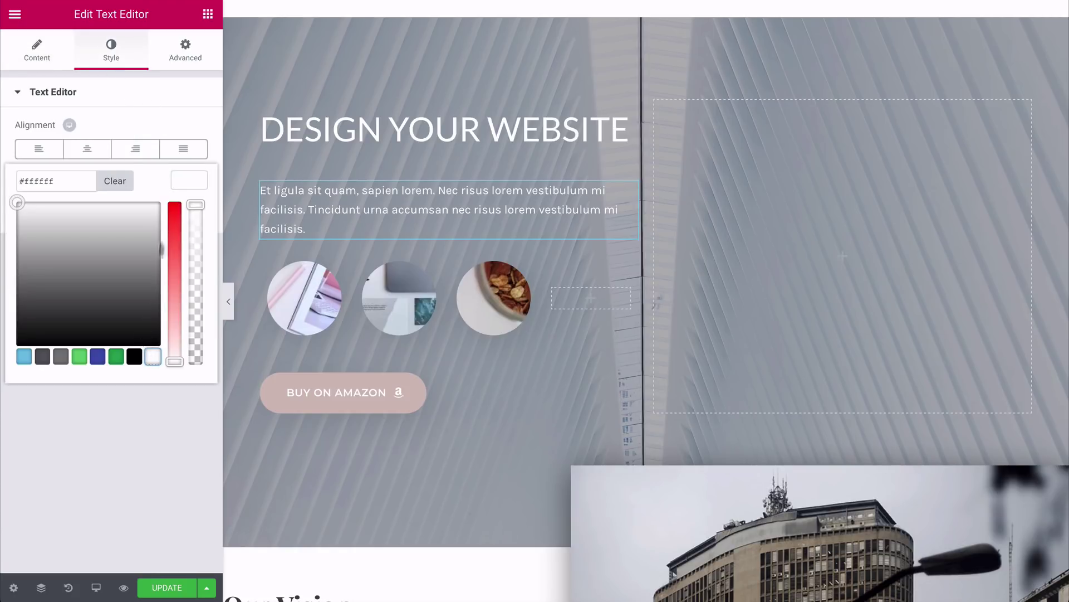
Step: Search for 'lato' and set the paragraph's font family to Lato
click(189, 184)
click(188, 212)
click(149, 254)
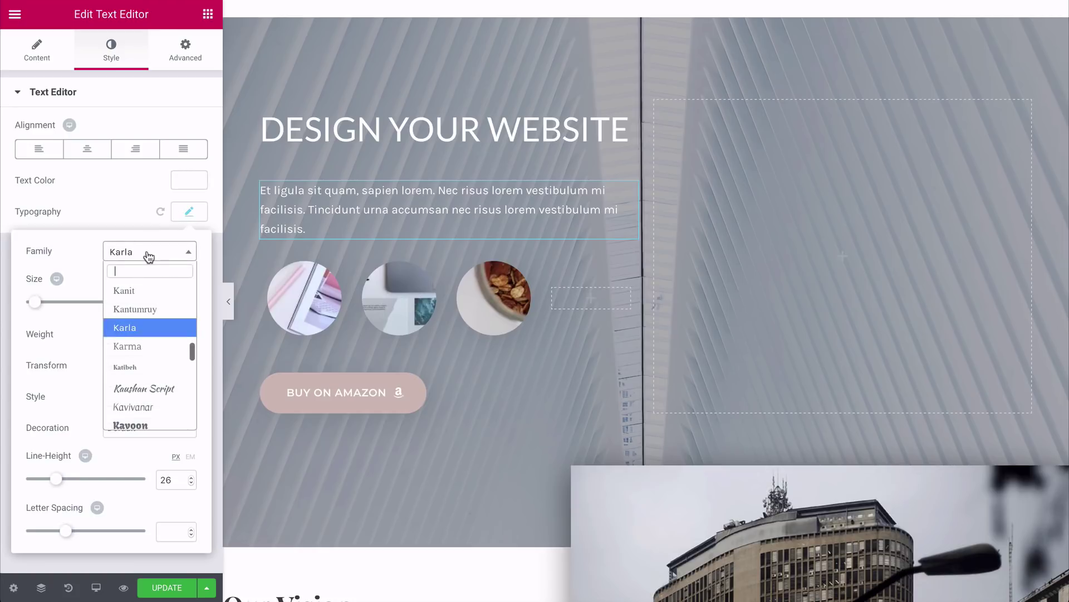
text(lato)
key(Return)
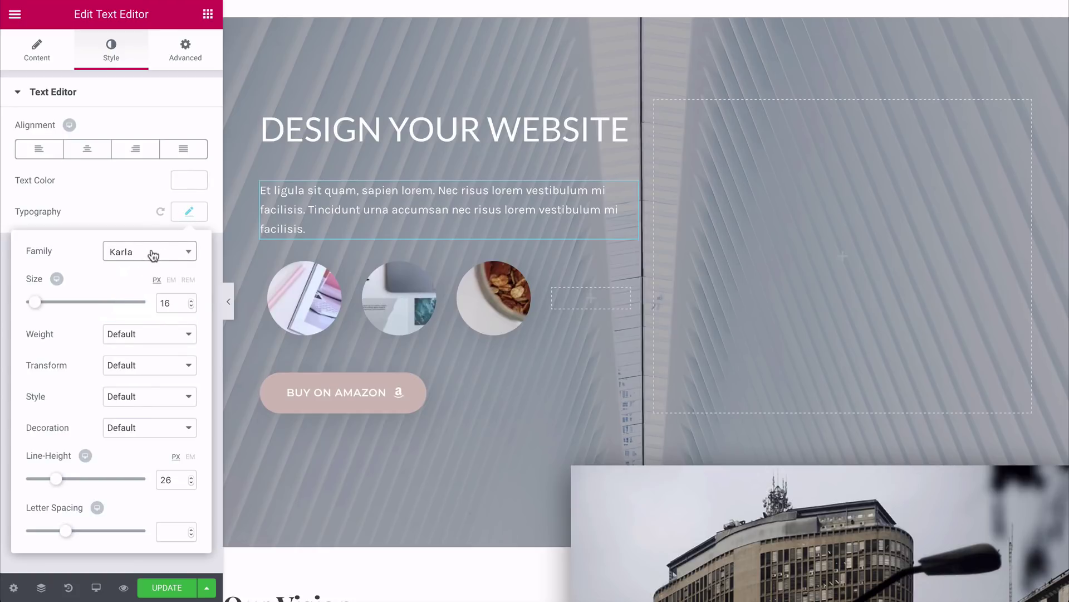
click(149, 252)
text(lato)
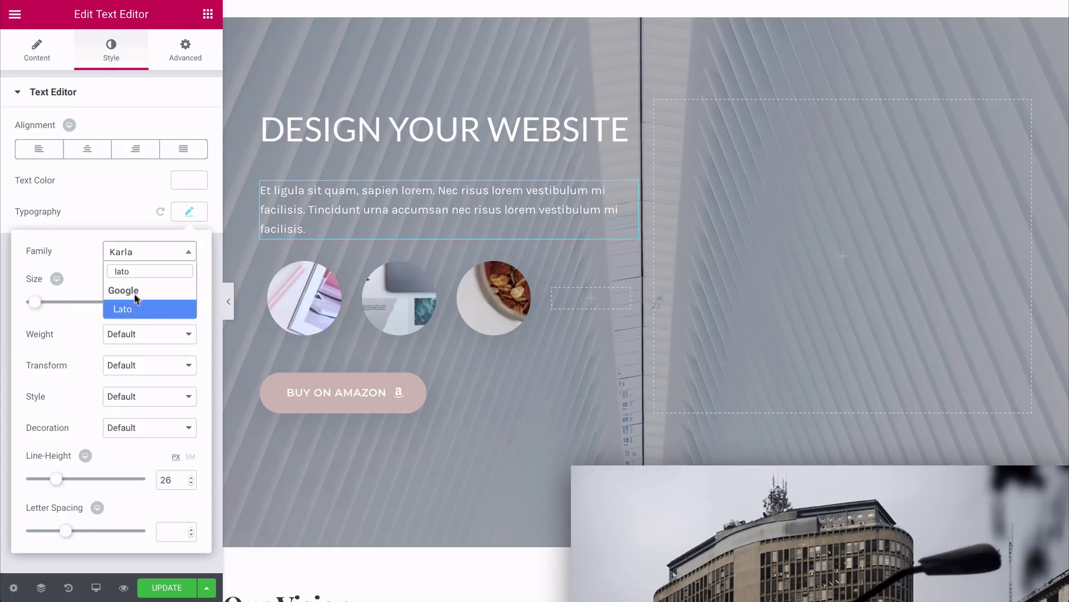
click(133, 310)
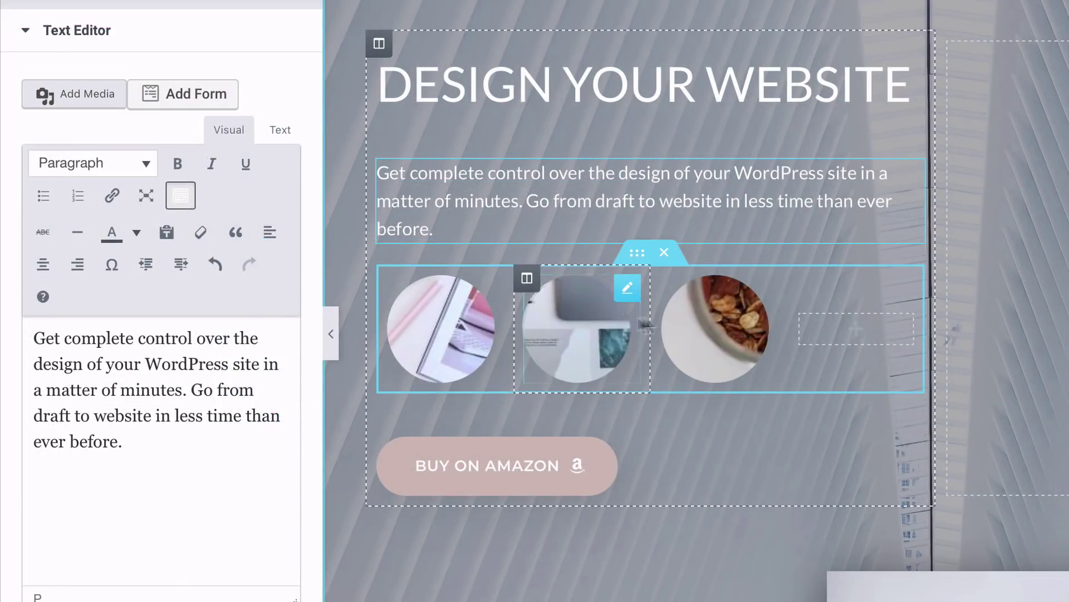
Step: Select the round images and open their image size options
click(717, 321)
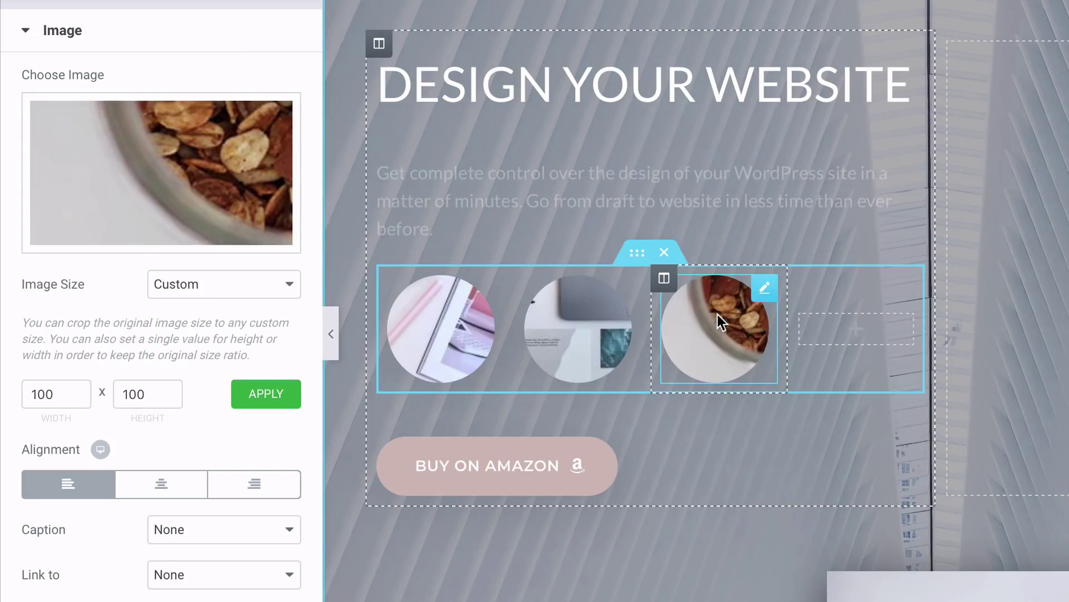
click(593, 318)
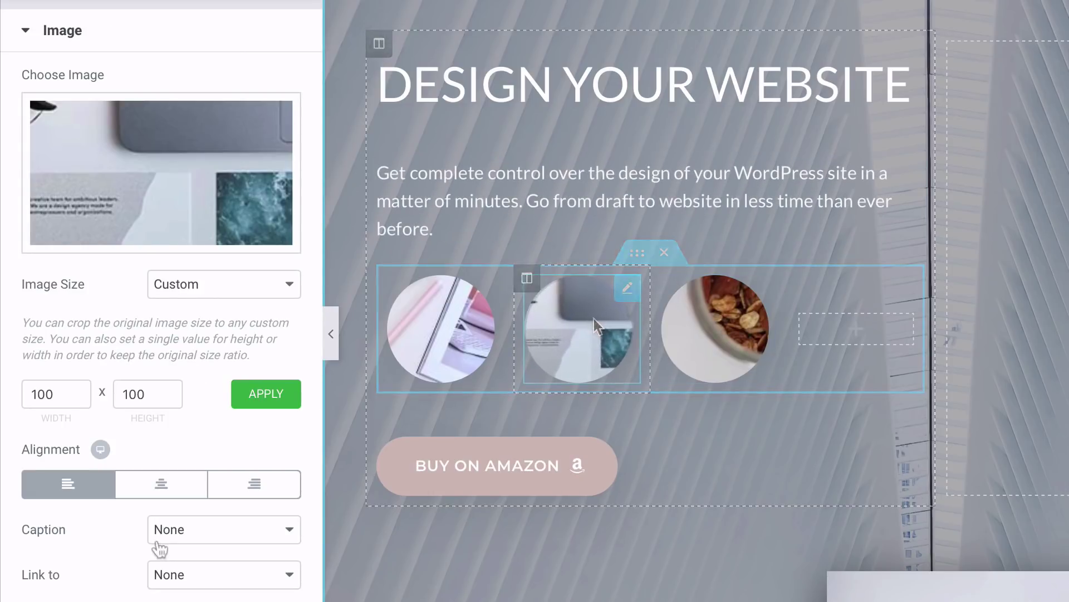
click(200, 289)
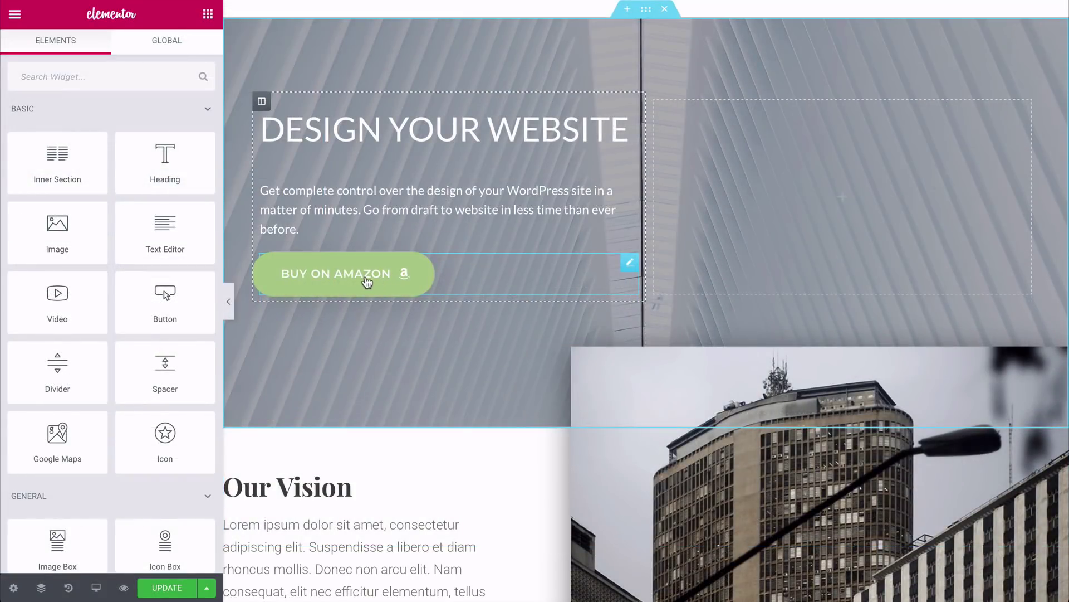
Step: Change the Buy On Amazon button's text to CLICK TO START
click(369, 282)
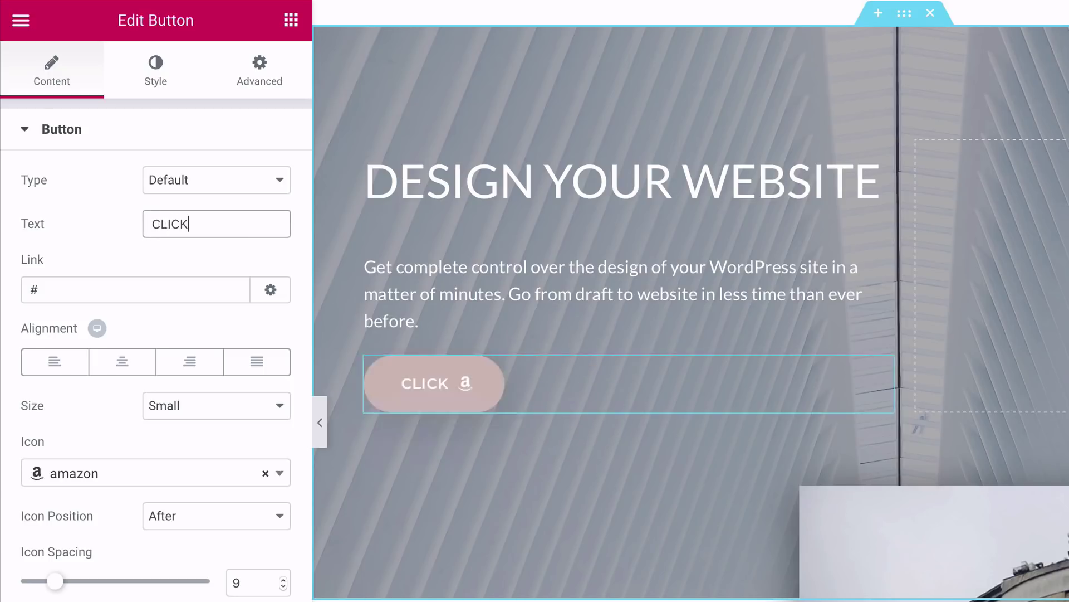
text(TO)
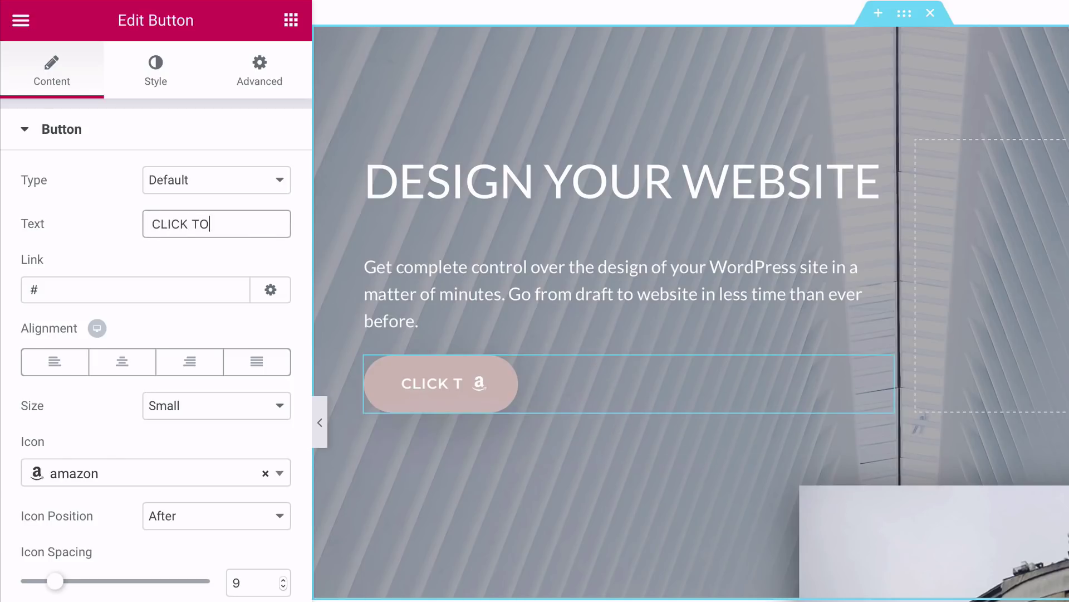
text( START)
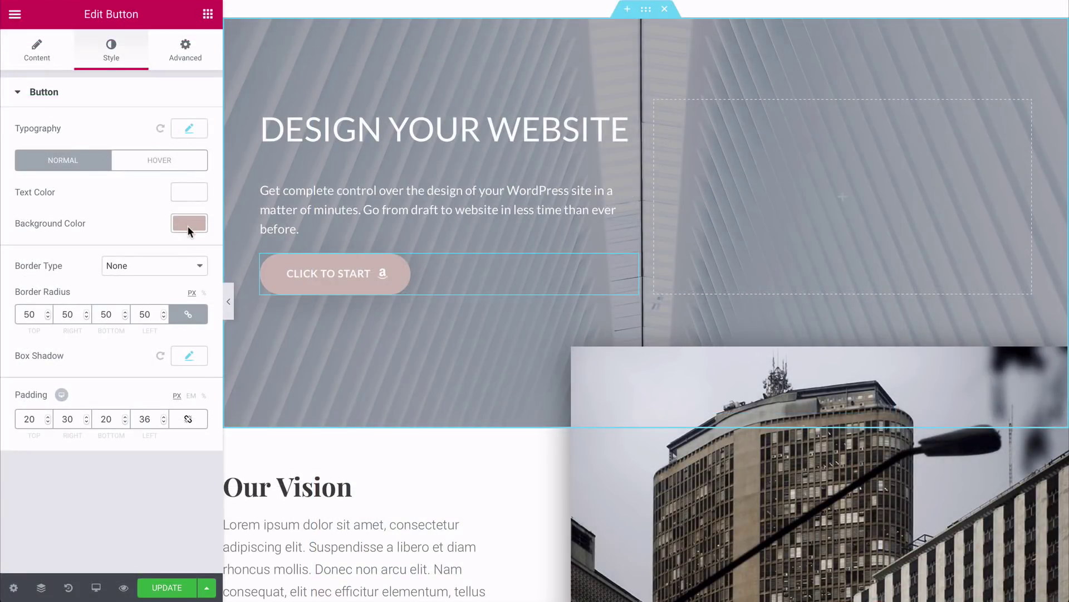
click(187, 225)
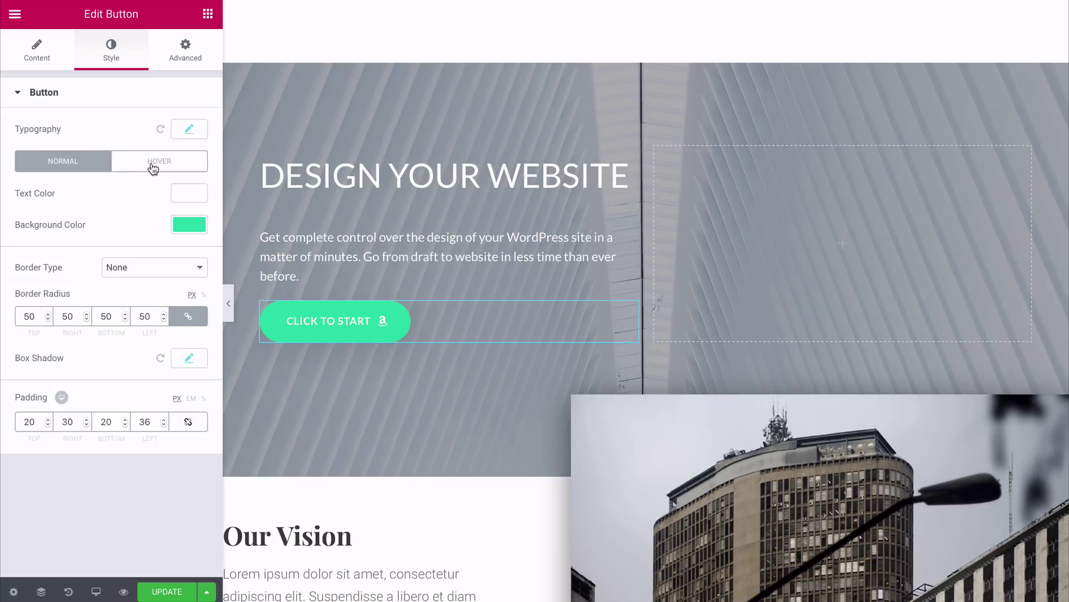
Step: Give the CLICK TO START button the same teal background in its hover state
click(152, 164)
click(180, 224)
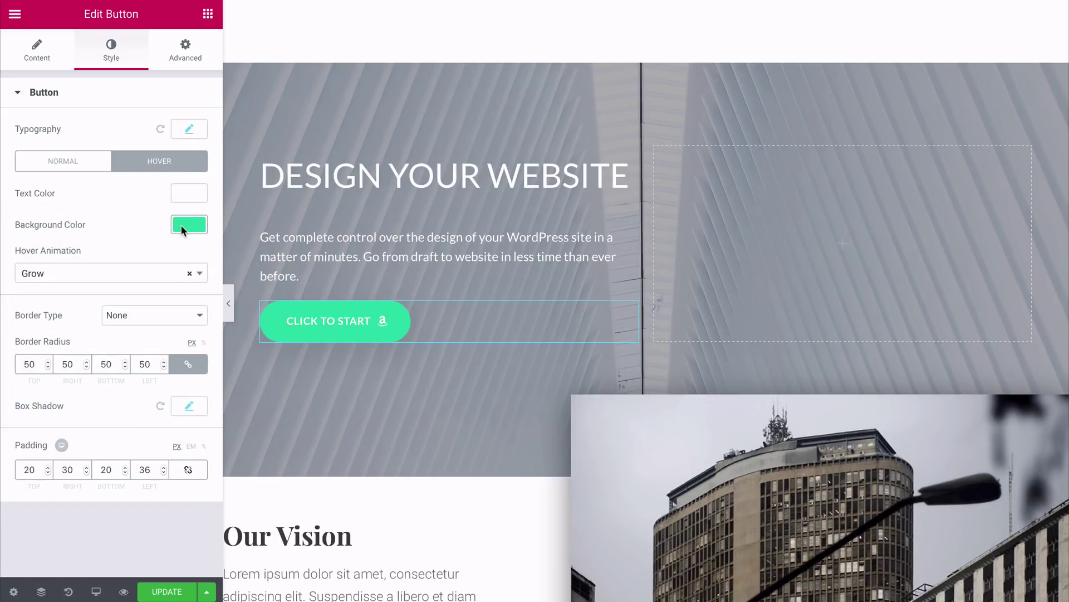
click(200, 273)
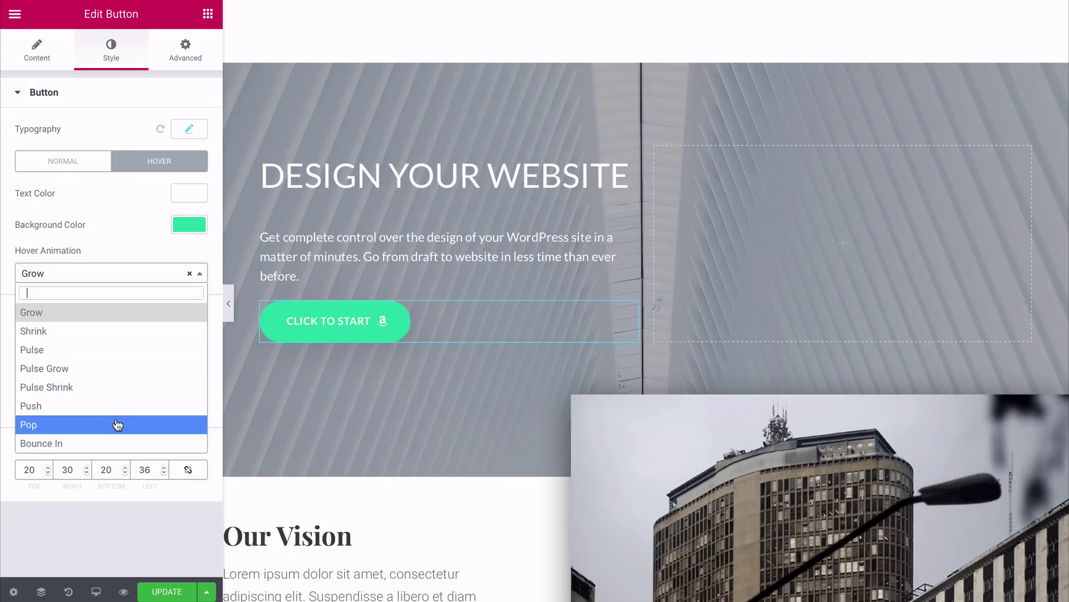
click(141, 248)
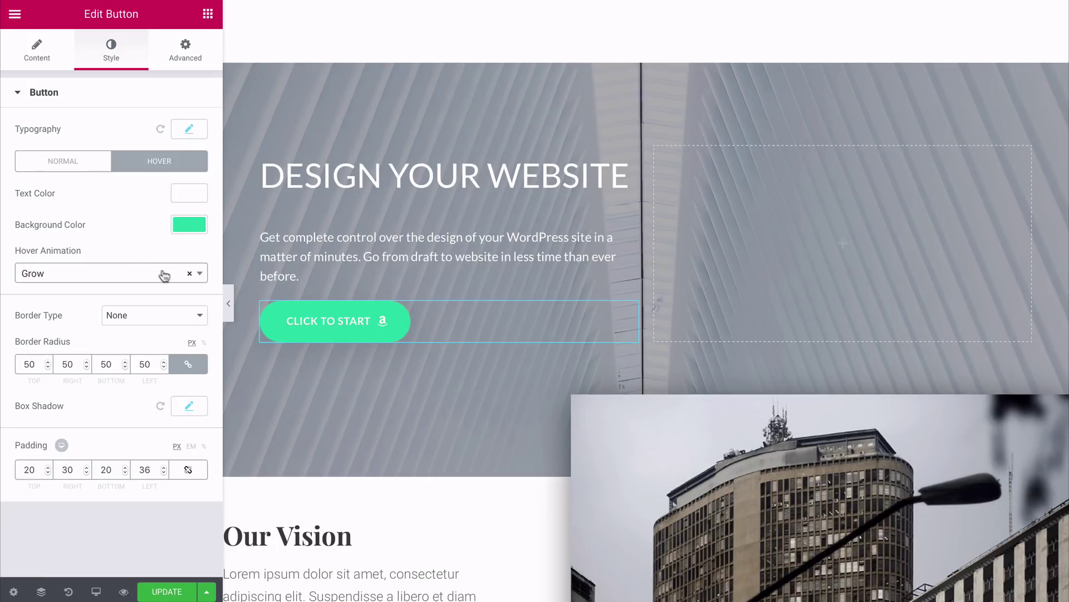
click(191, 277)
click(185, 51)
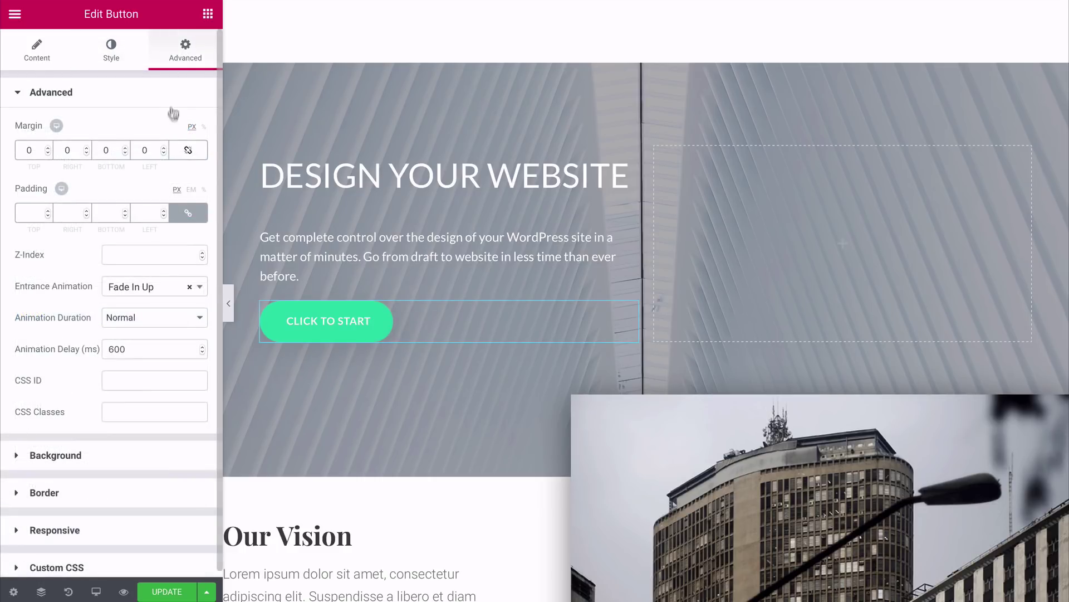
Step: Unlink the button's padding and raise its top padding to 15 px
click(178, 215)
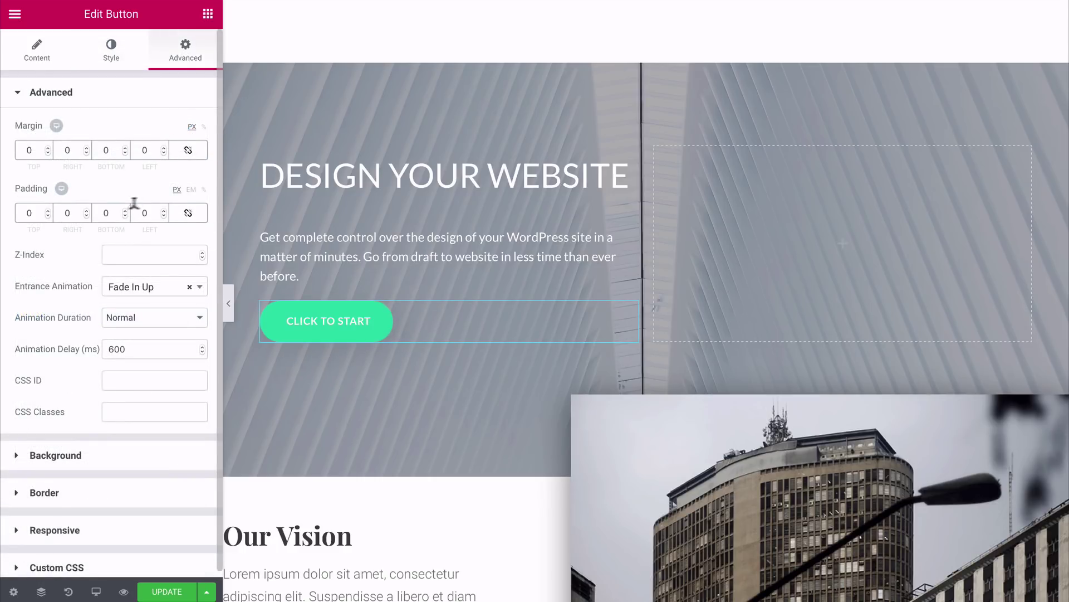
click(48, 210)
drag(47, 211, 48, 210)
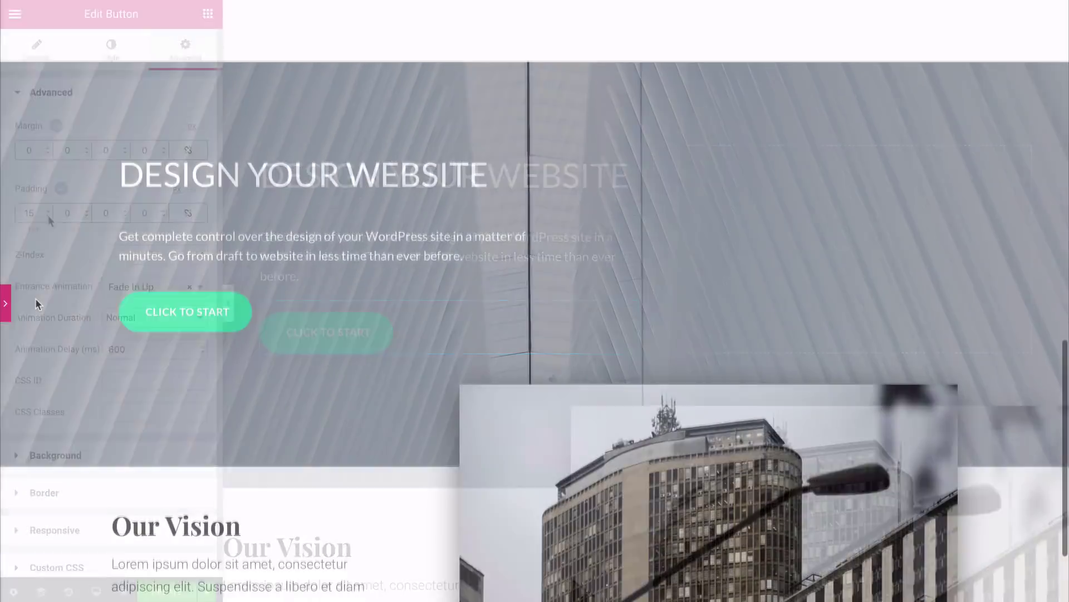
scroll(35, 299, down, 3)
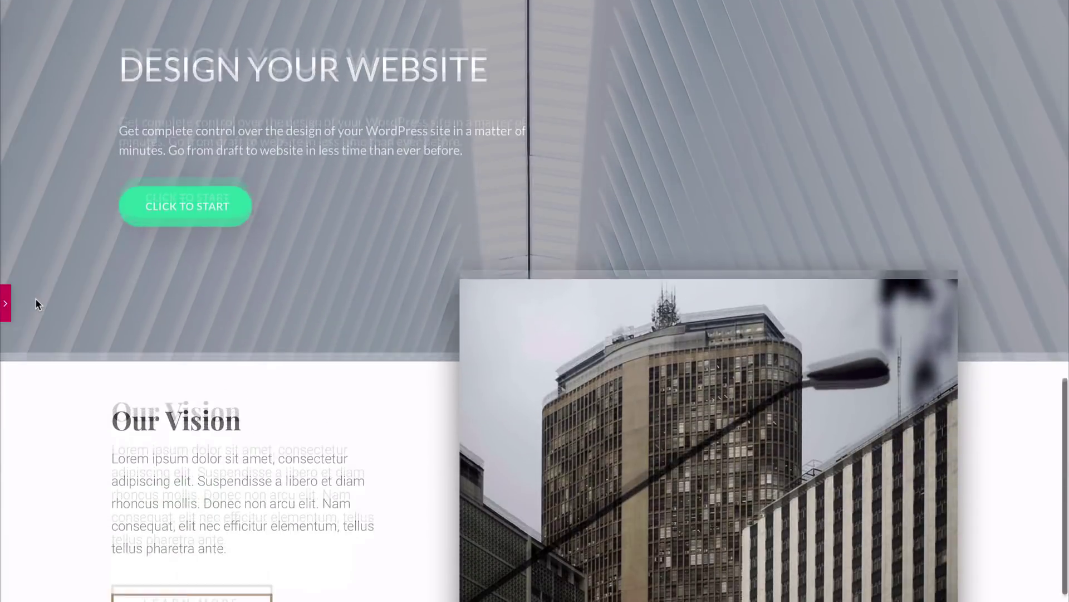
scroll(35, 299, up, 4)
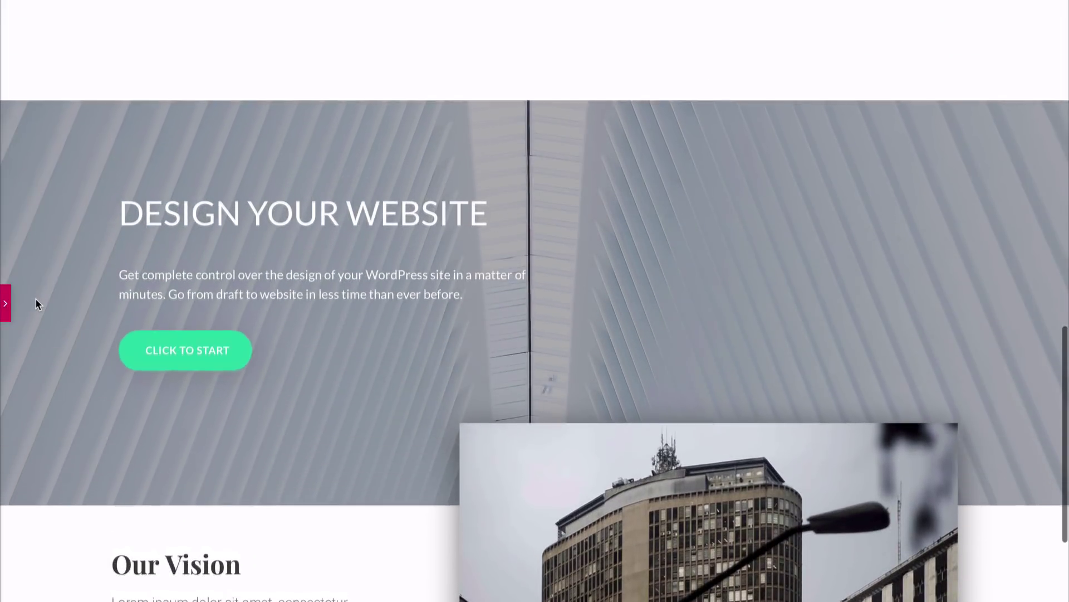
scroll(35, 299, up, 2)
scroll(35, 299, down, 2)
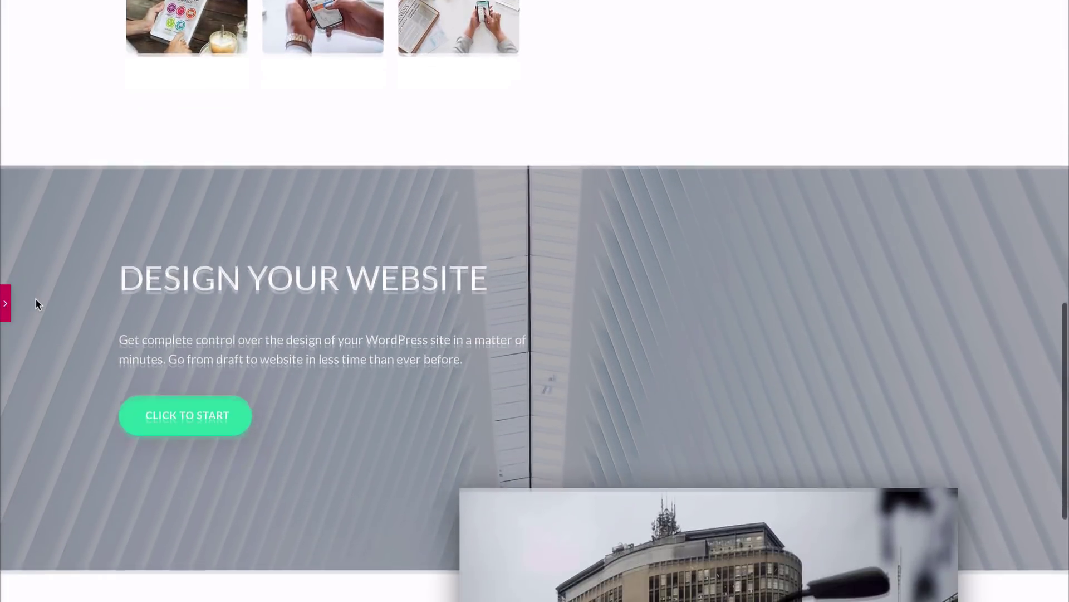
scroll(35, 298, down, 4)
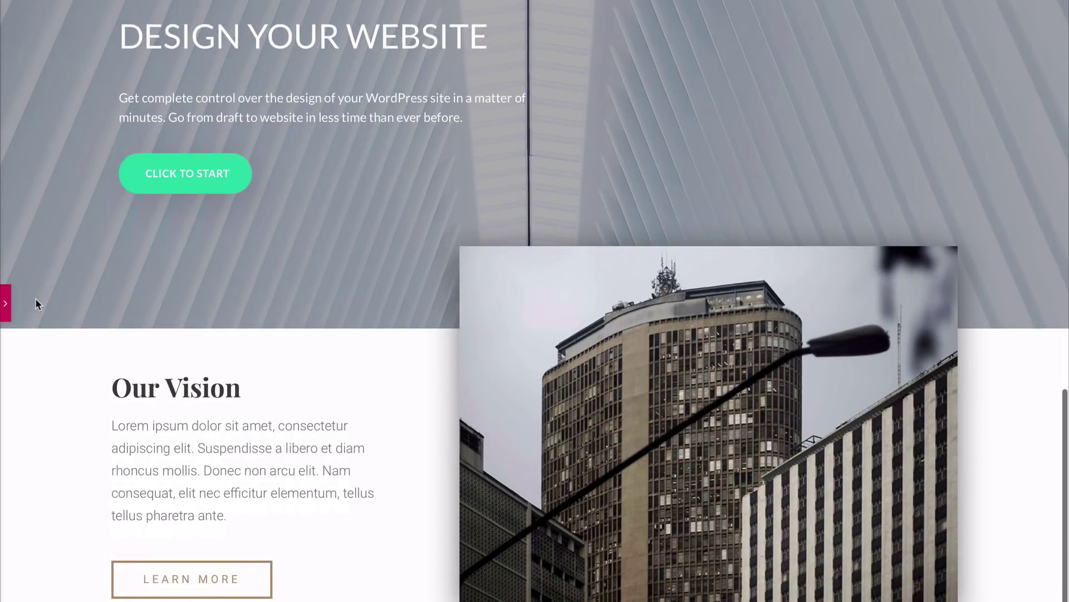
click(7, 304)
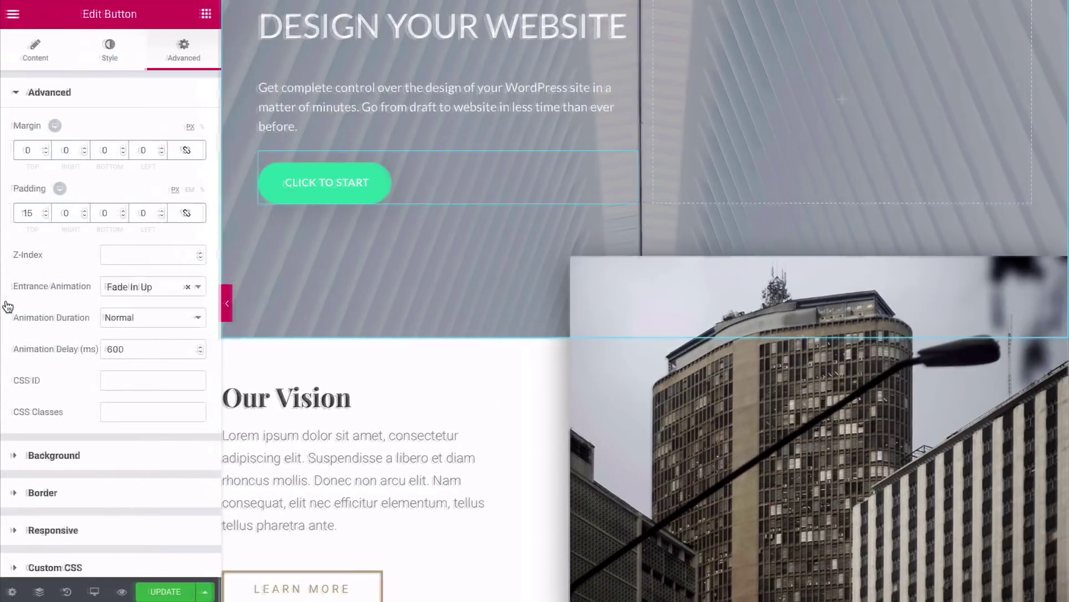
scroll(248, 333, down, 3)
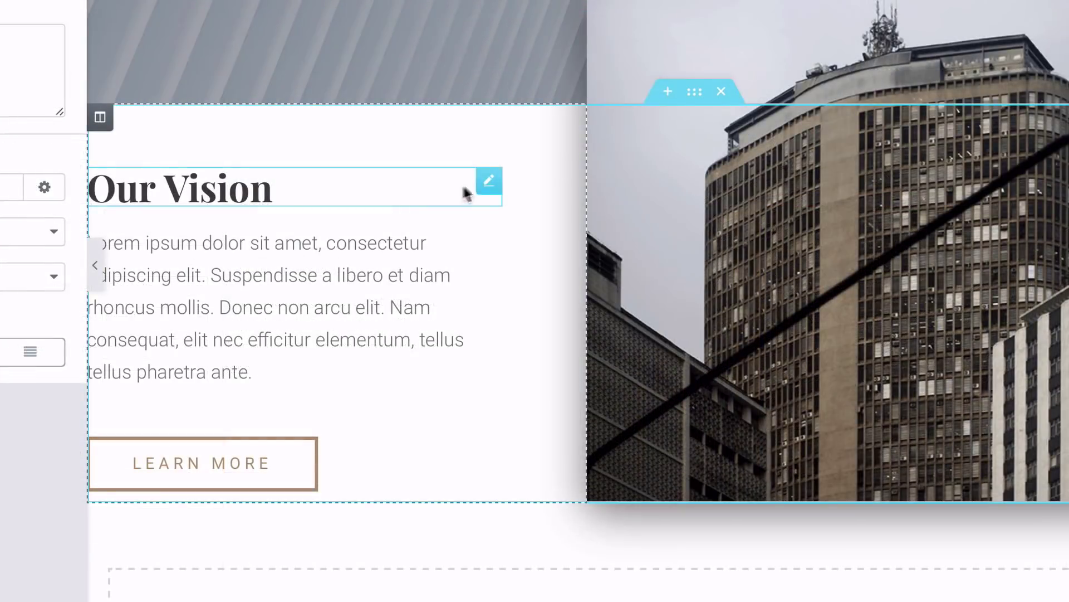
Step: Replace the Our Vision heading with a left-aligned Social Icons widget above the paragraph
right_click(490, 187)
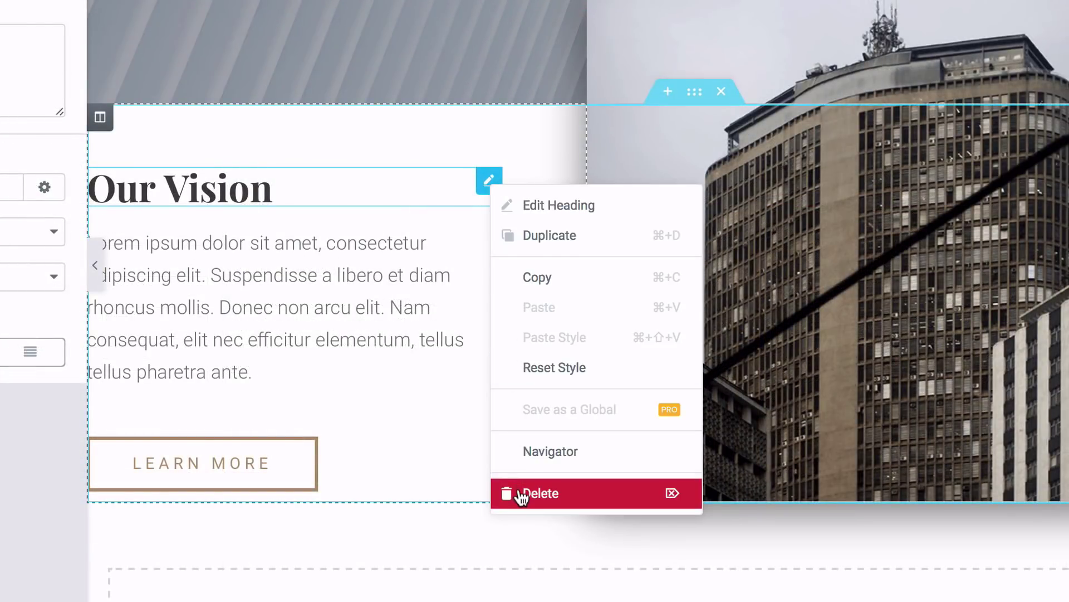
click(520, 494)
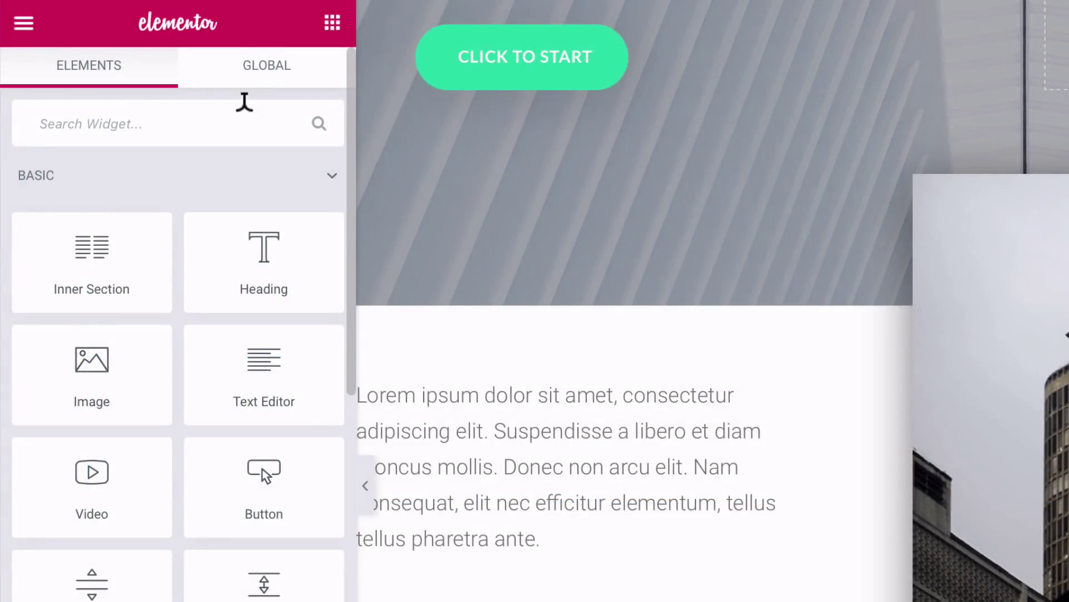
text(social)
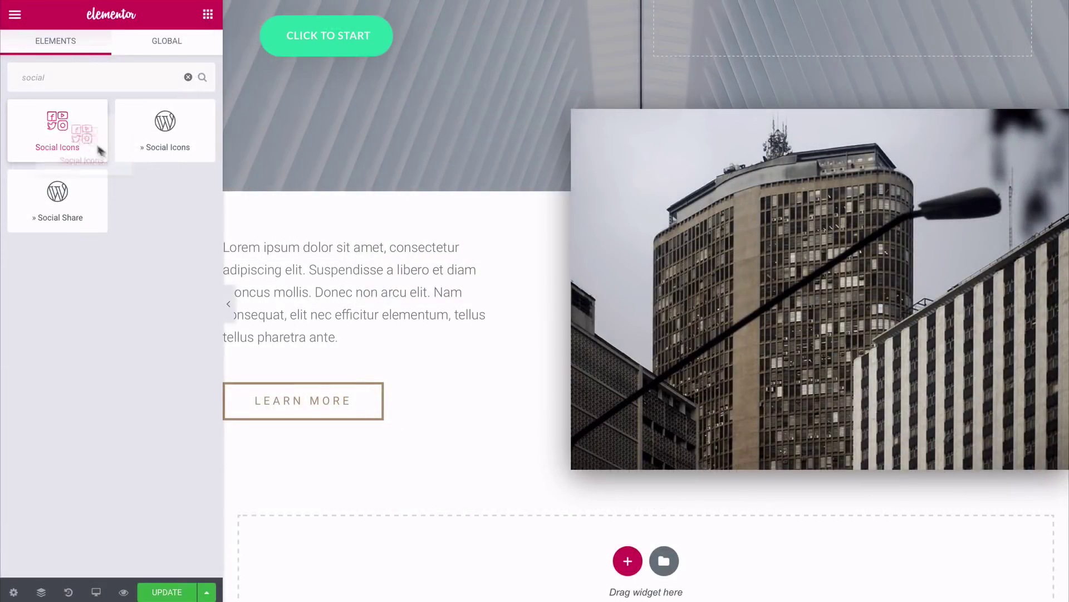
drag(155, 237, 436, 402)
drag(267, 249, 279, 247)
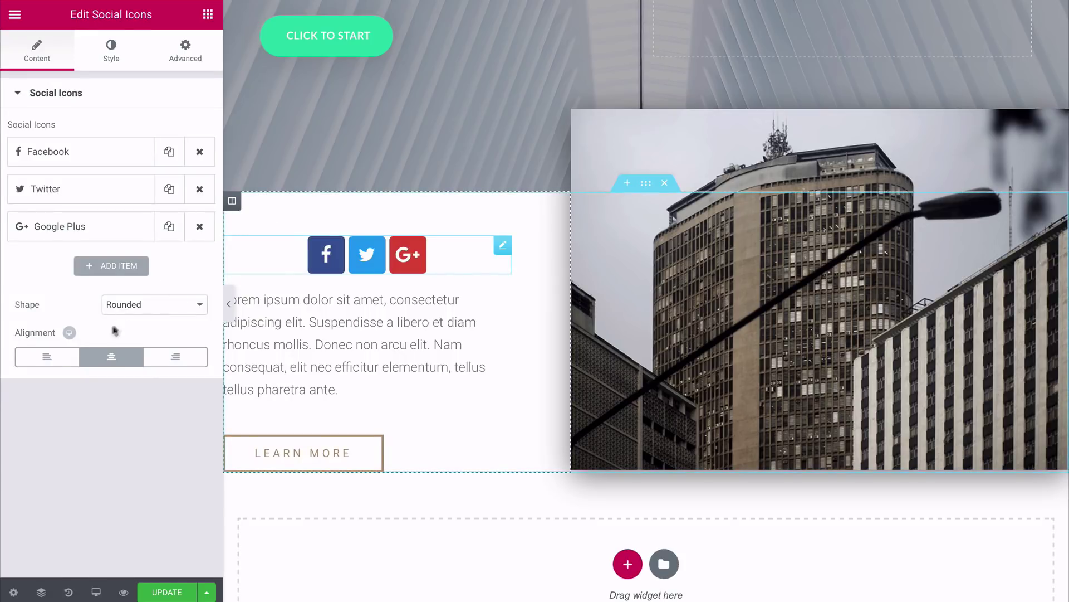
click(57, 360)
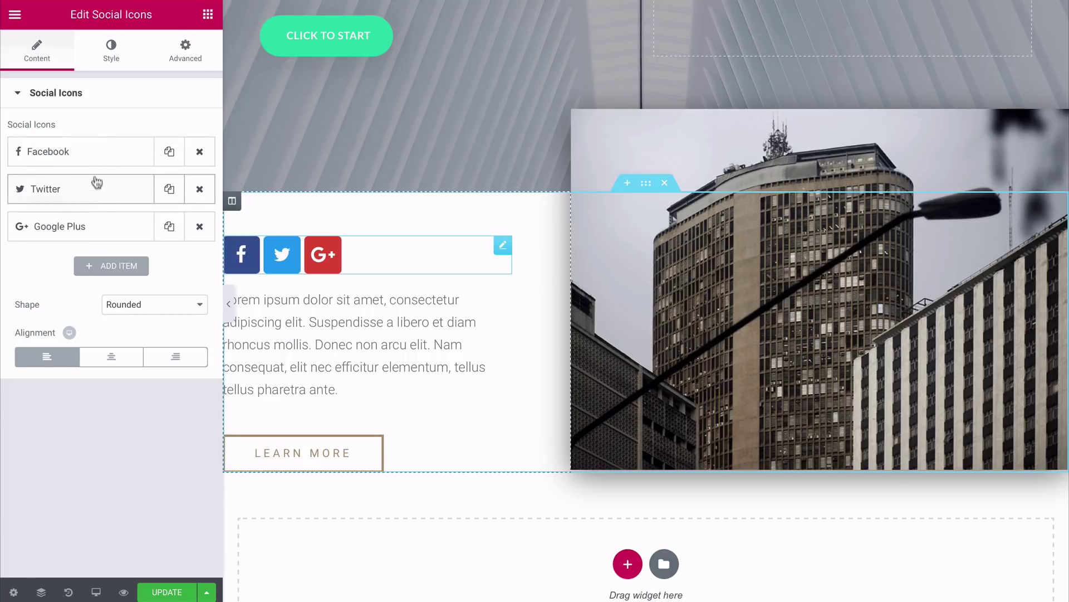
Step: Add another social icon item and shrink the icons to size 11
click(95, 156)
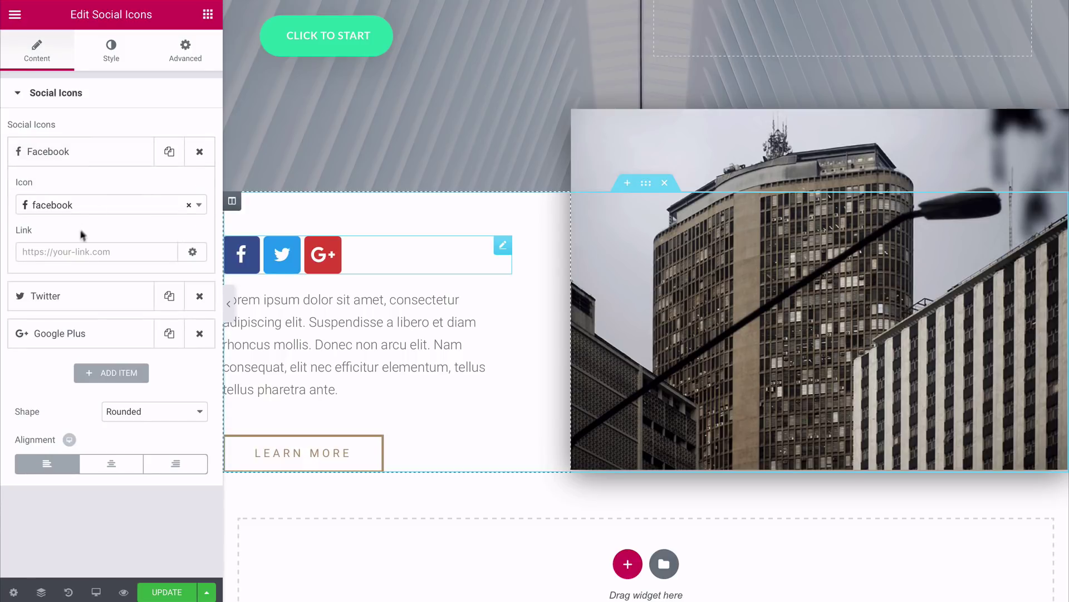
click(92, 160)
click(95, 265)
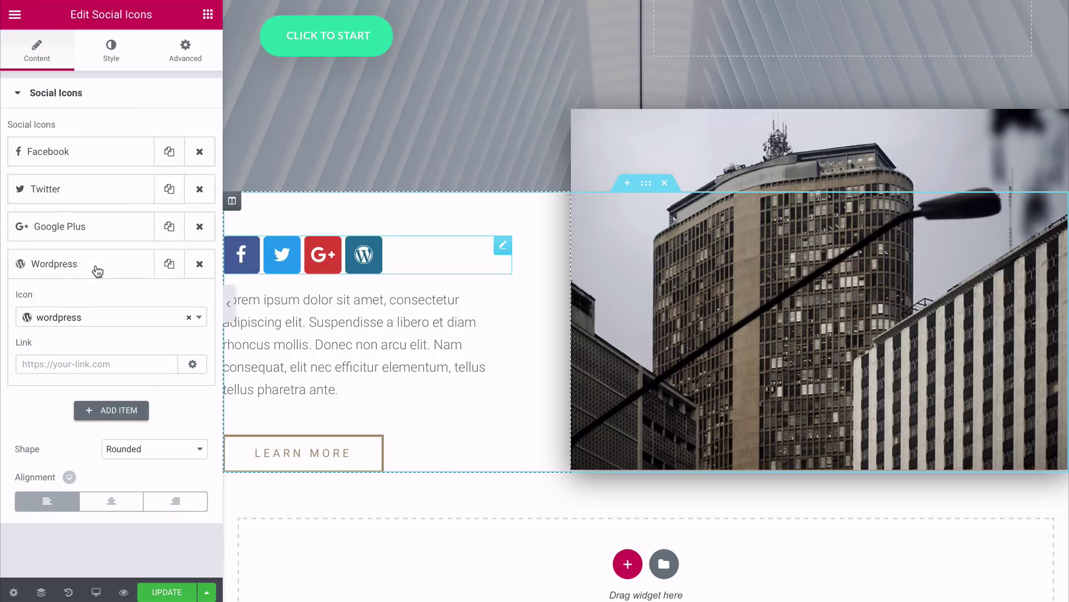
click(84, 317)
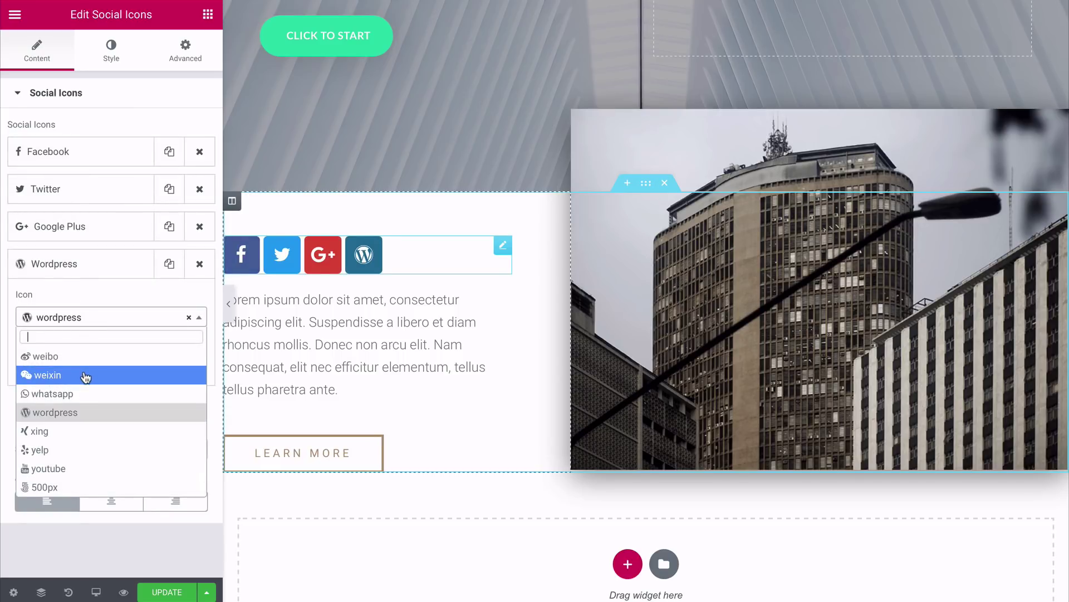
scroll(86, 374, up, 3)
scroll(86, 390, up, 6)
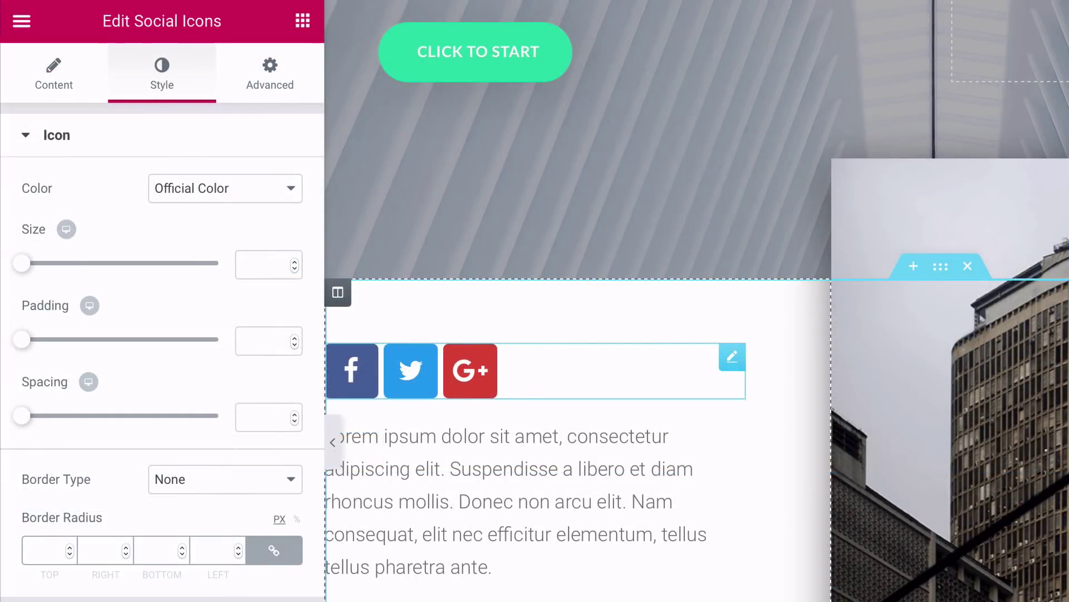
drag(20, 273, 26, 272)
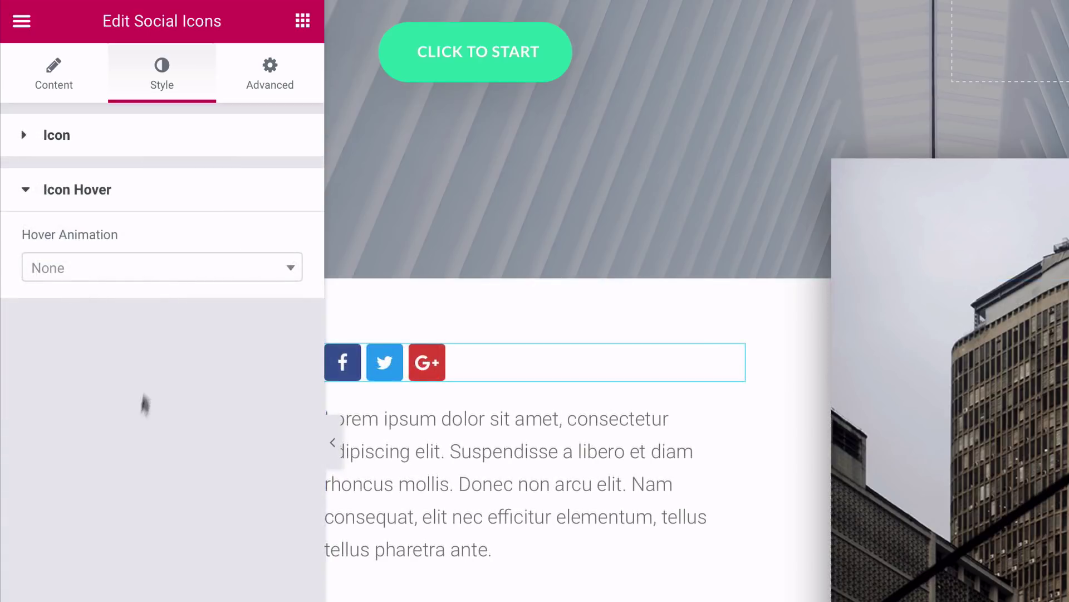
click(151, 273)
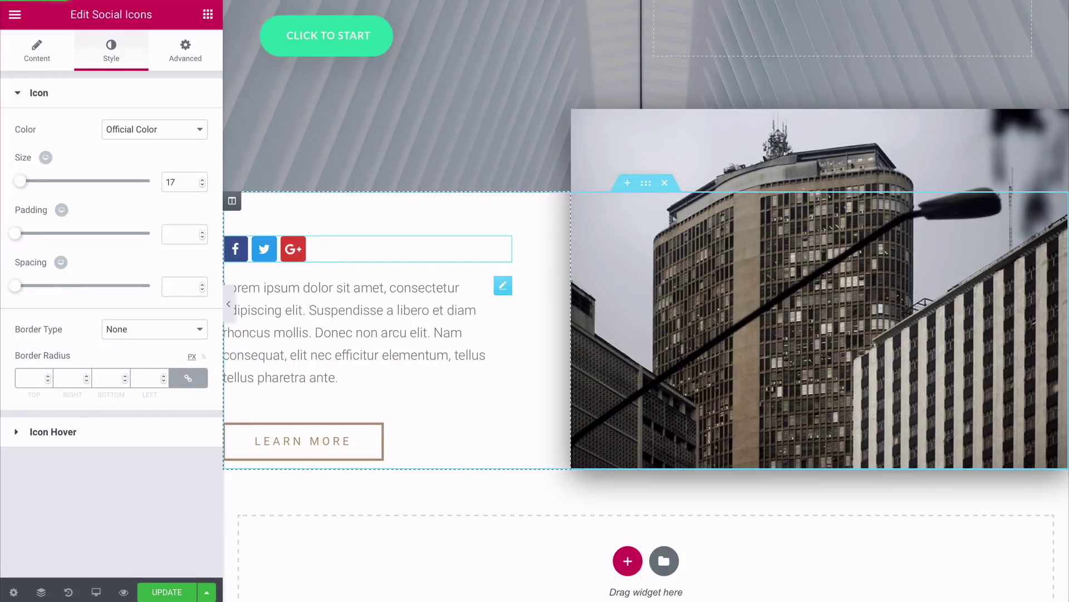
Step: Edit the paragraph to list phone, e-mail and address, and delete the Learn More button
click(368, 333)
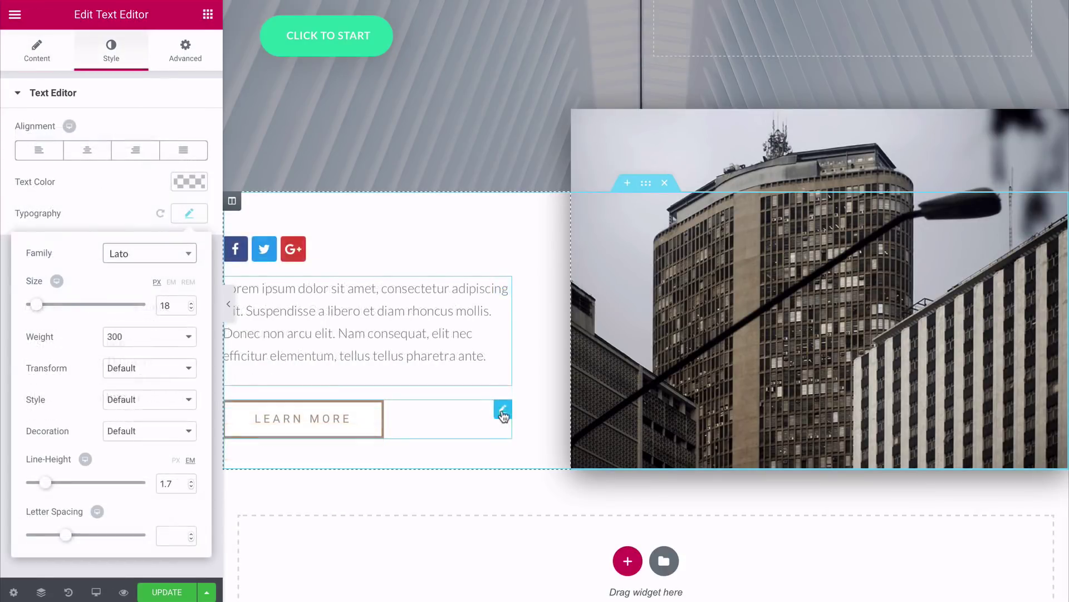
right_click(504, 418)
click(531, 592)
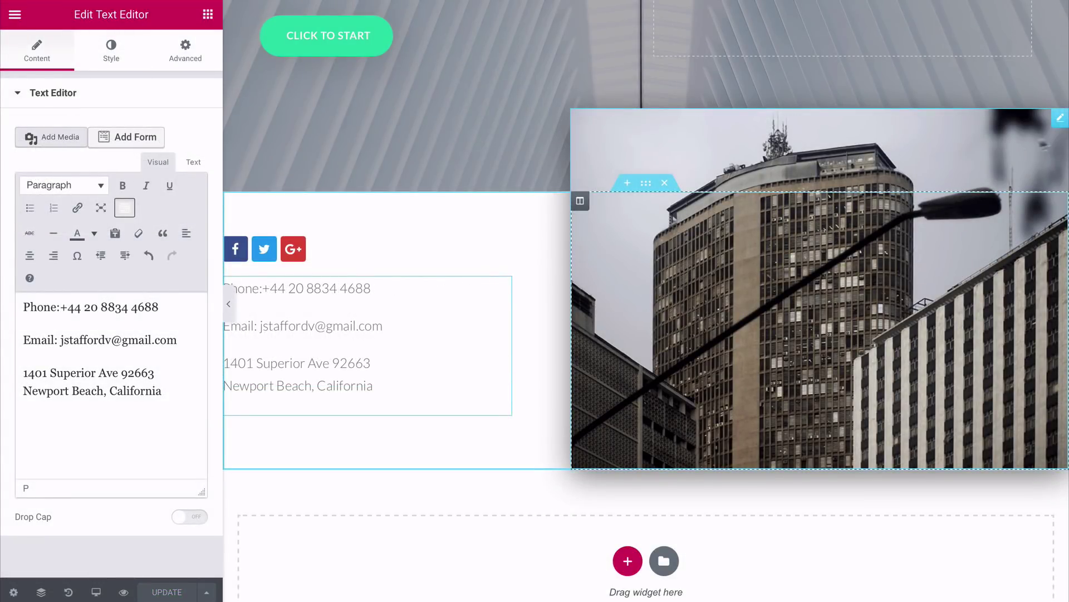
click(1060, 119)
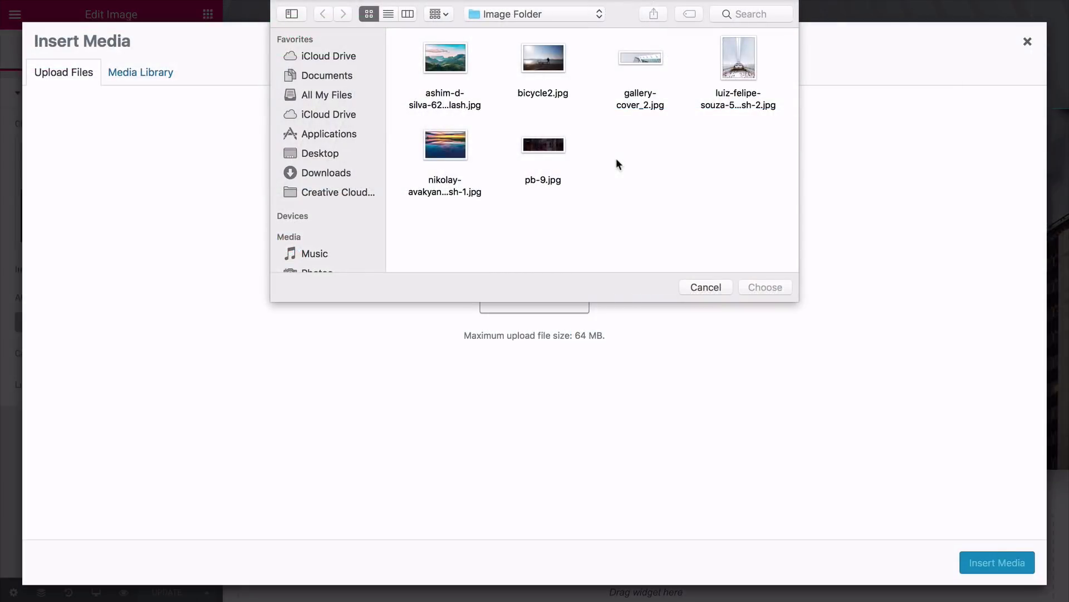
Step: Upload bicycle2.jpg and use it in place of the building photo
click(552, 64)
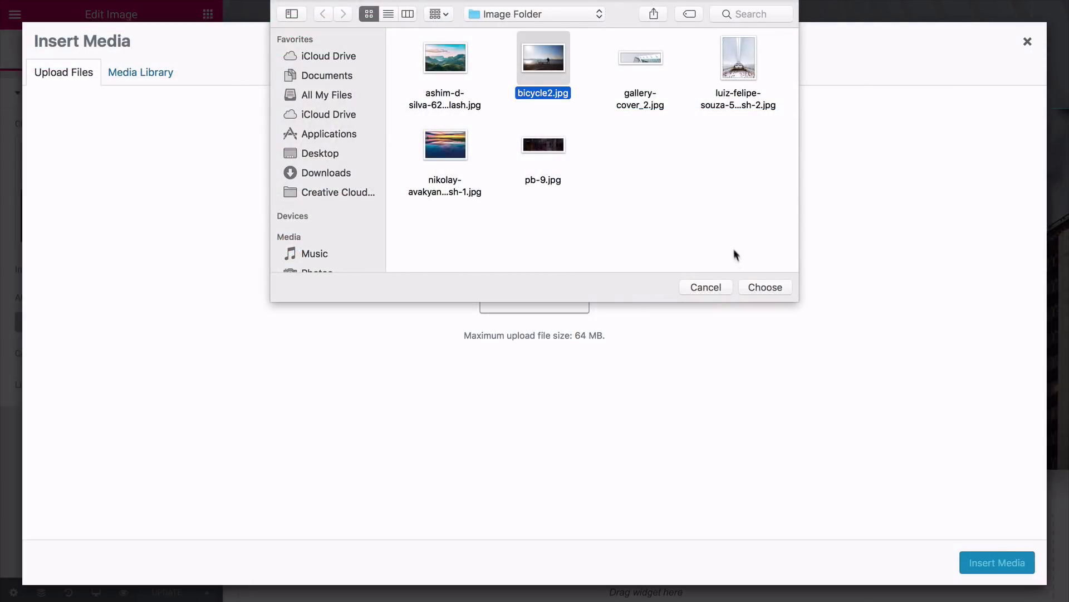
click(763, 287)
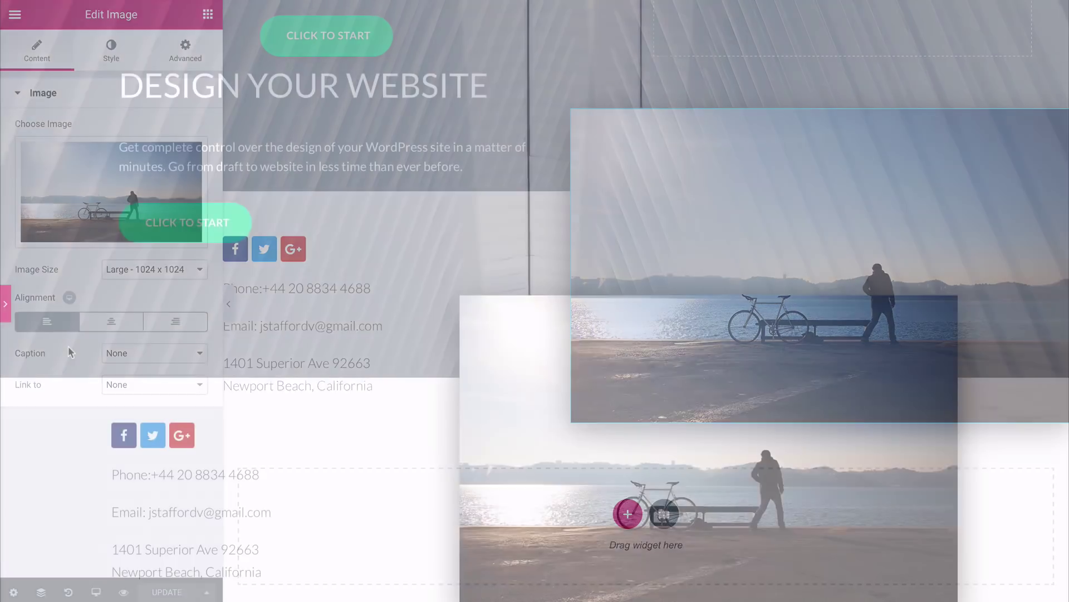
scroll(68, 346, up, 5)
scroll(68, 345, up, 15)
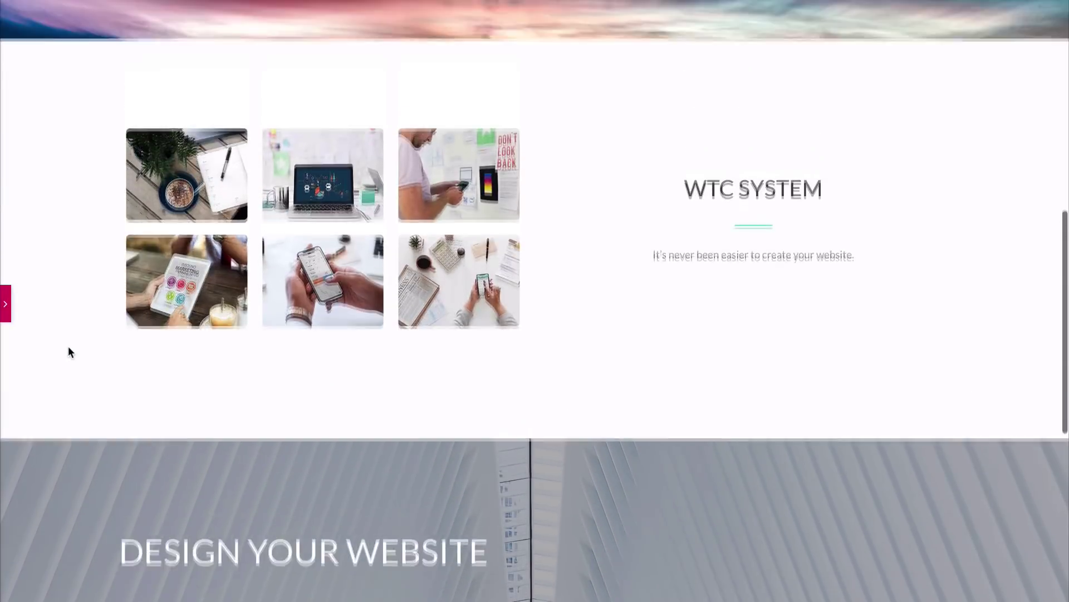
scroll(68, 346, down, 5)
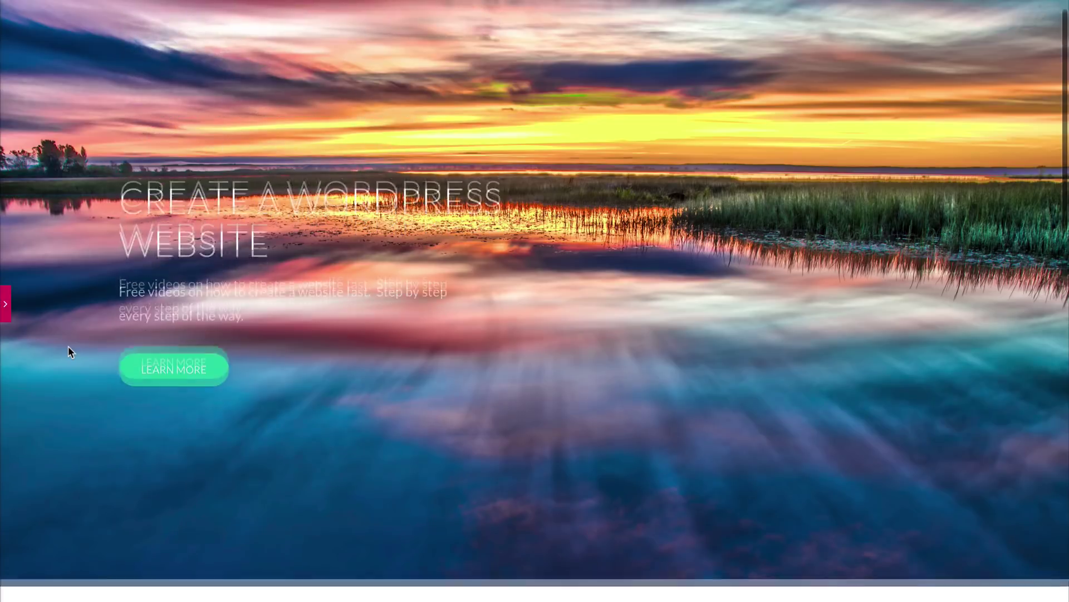
scroll(68, 346, down, 10)
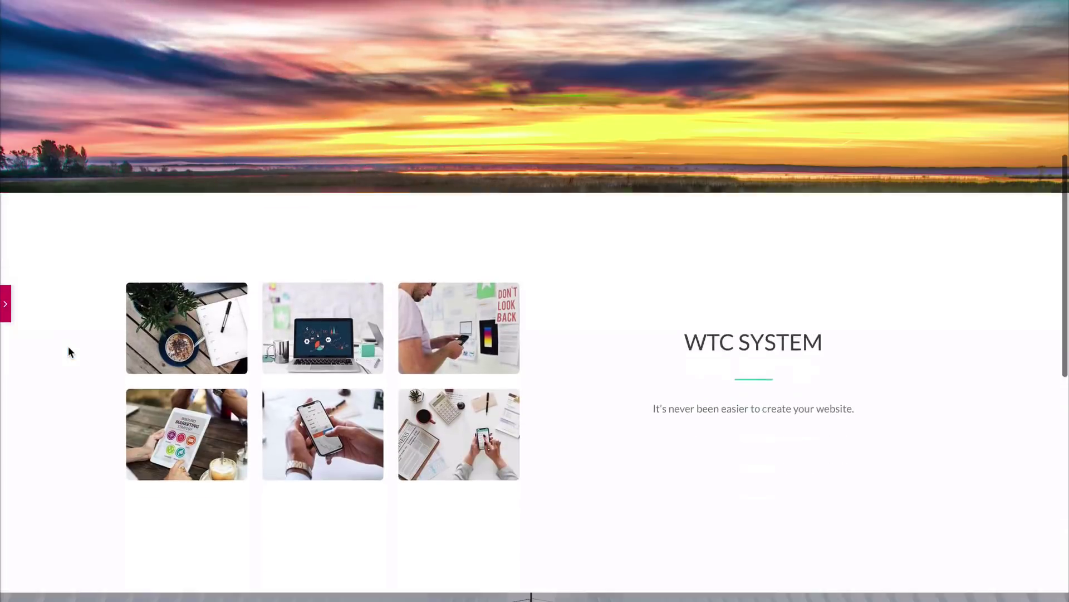
scroll(69, 351, down, 3)
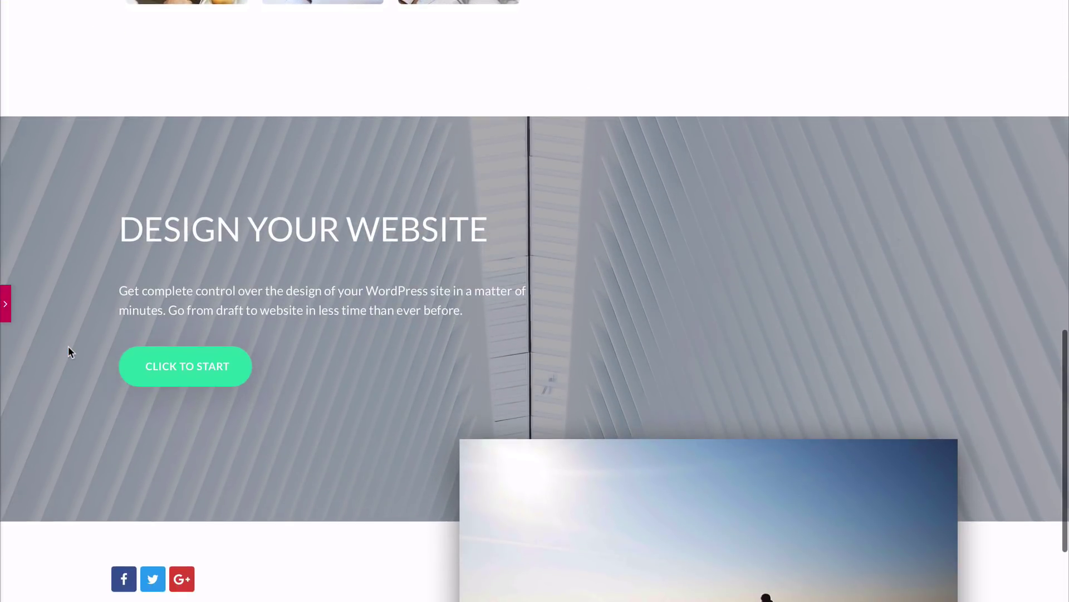
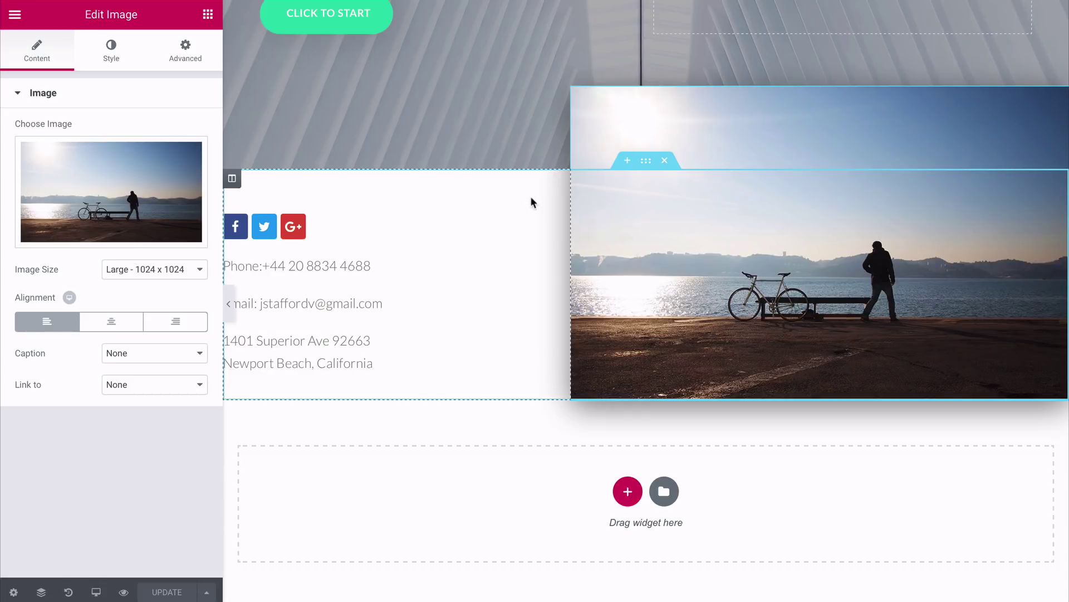
Step: Save the contact-details section to the template library under the name 'Footer'
right_click(646, 162)
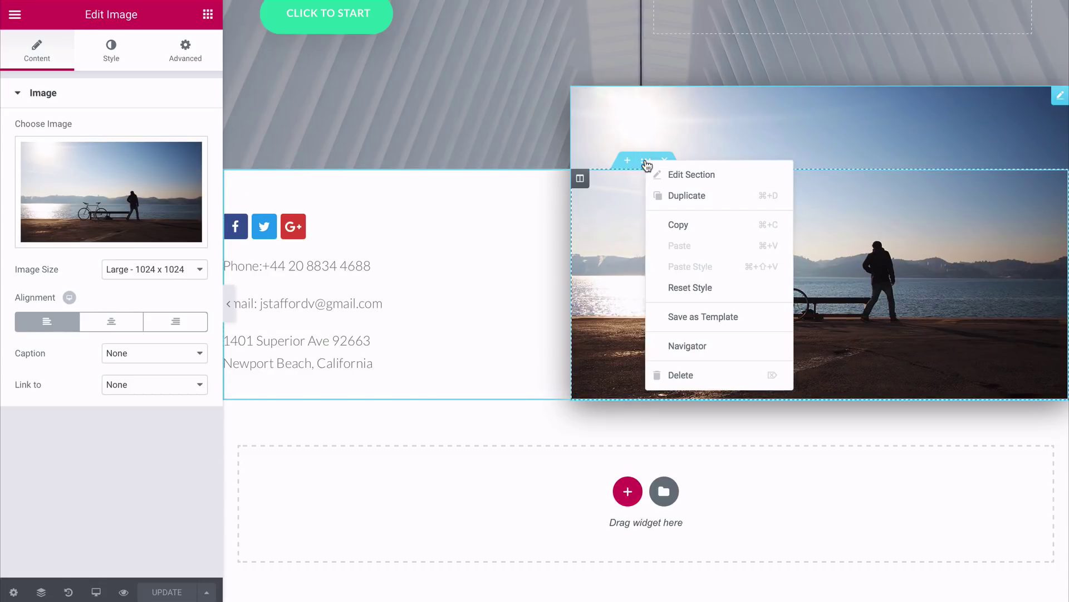
click(679, 318)
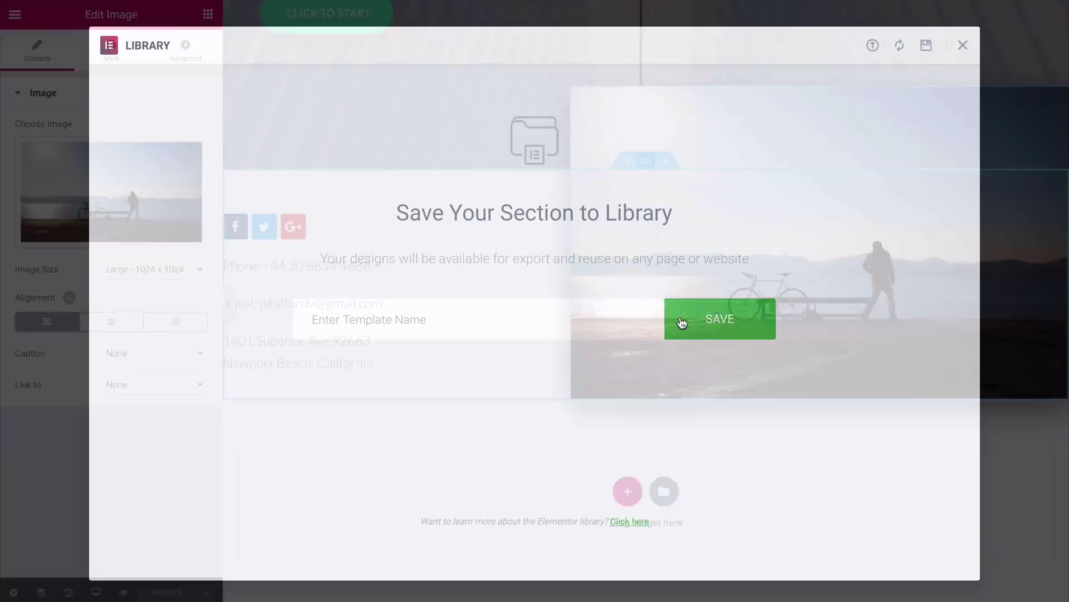
text(Footer)
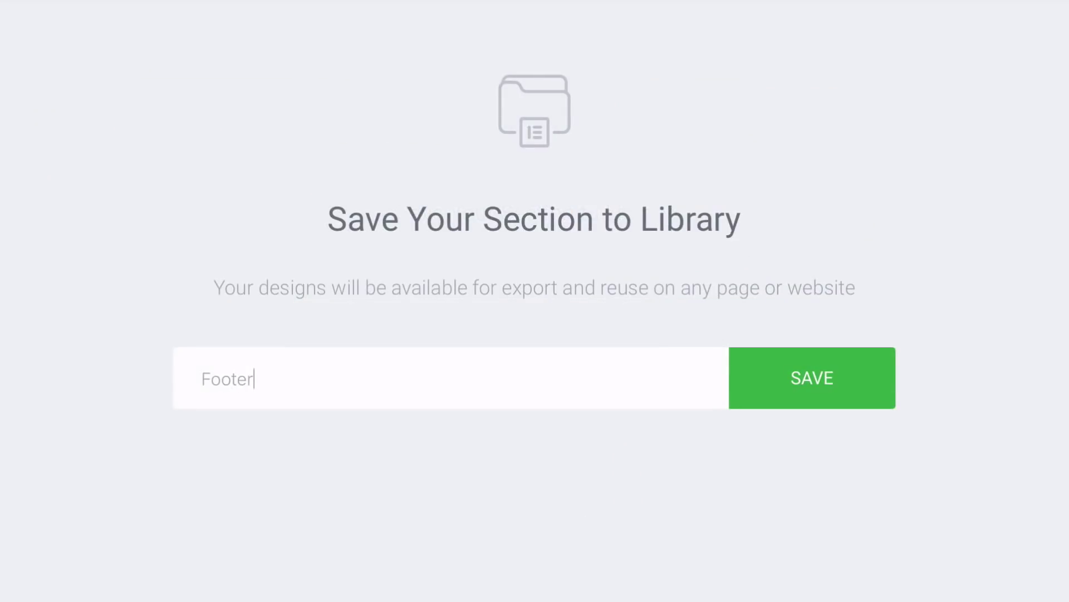
click(809, 391)
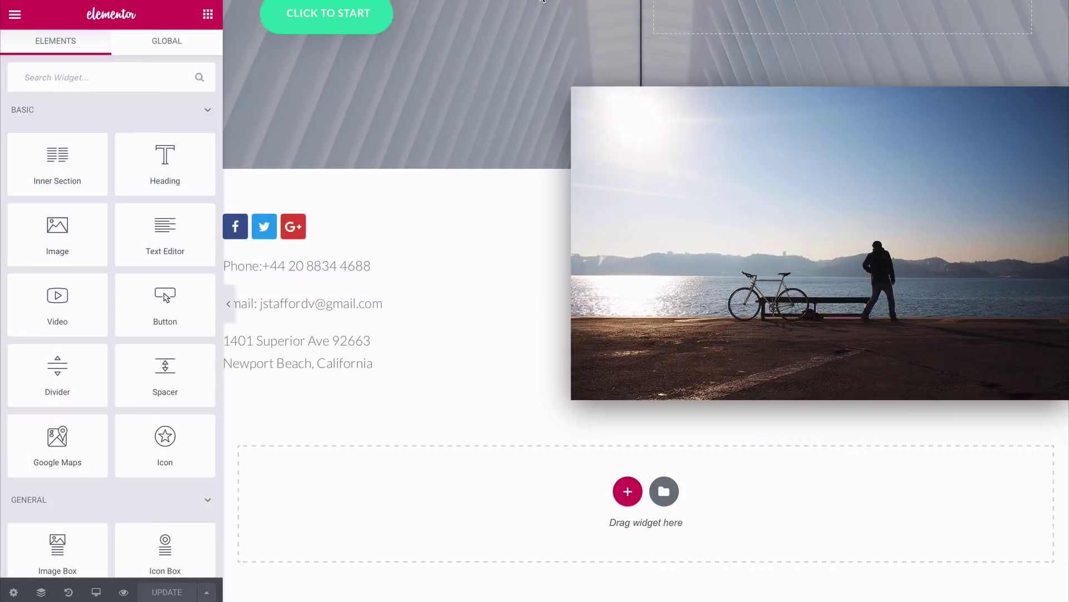
Step: On the About page, insert the Corporate Business > About Us template with its document settings
click(542, 12)
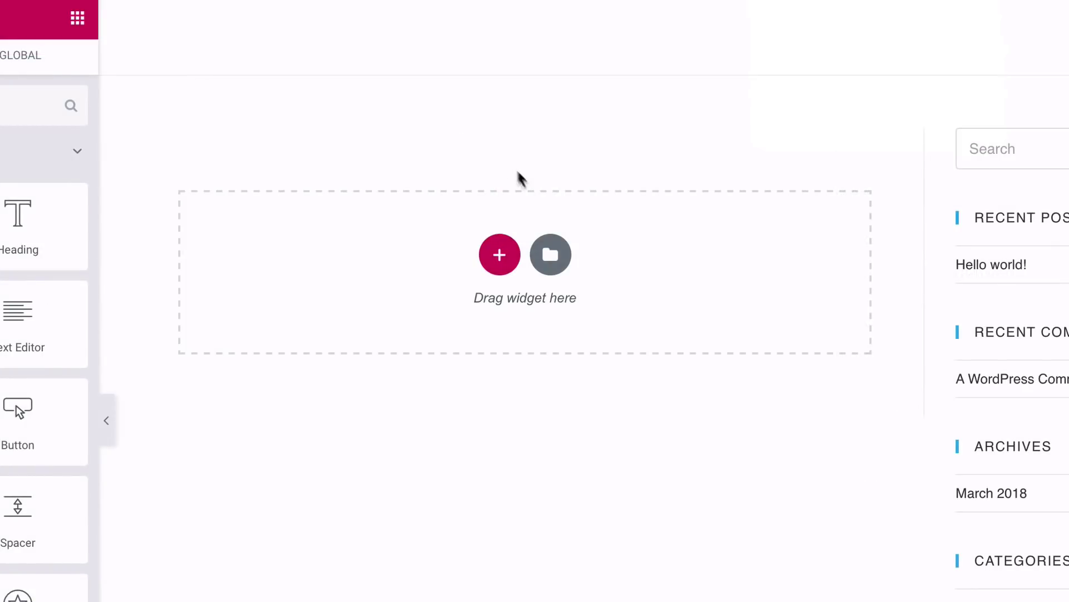
click(550, 254)
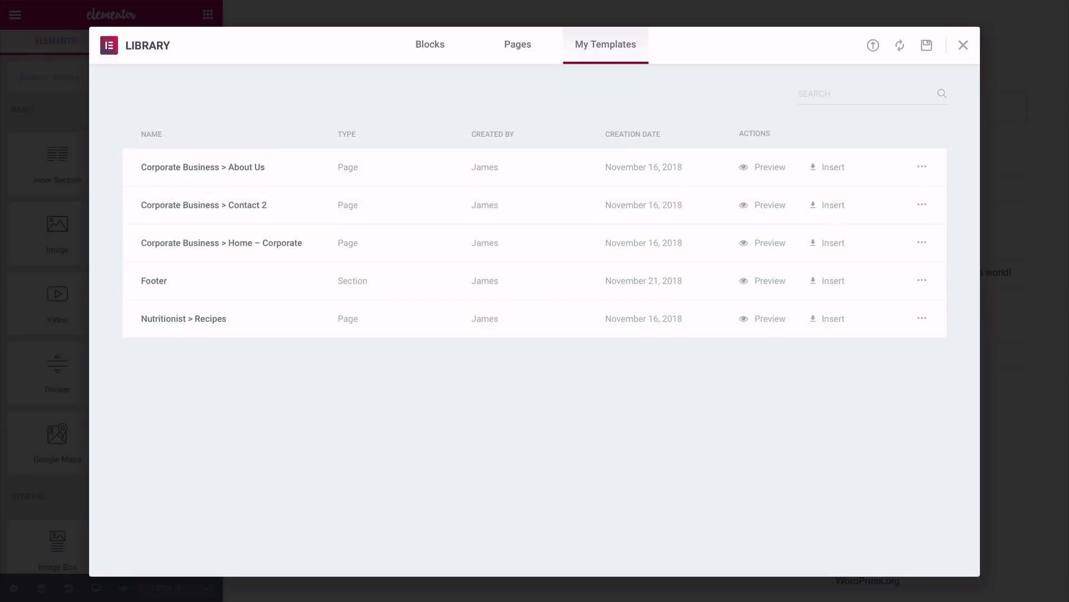
click(828, 167)
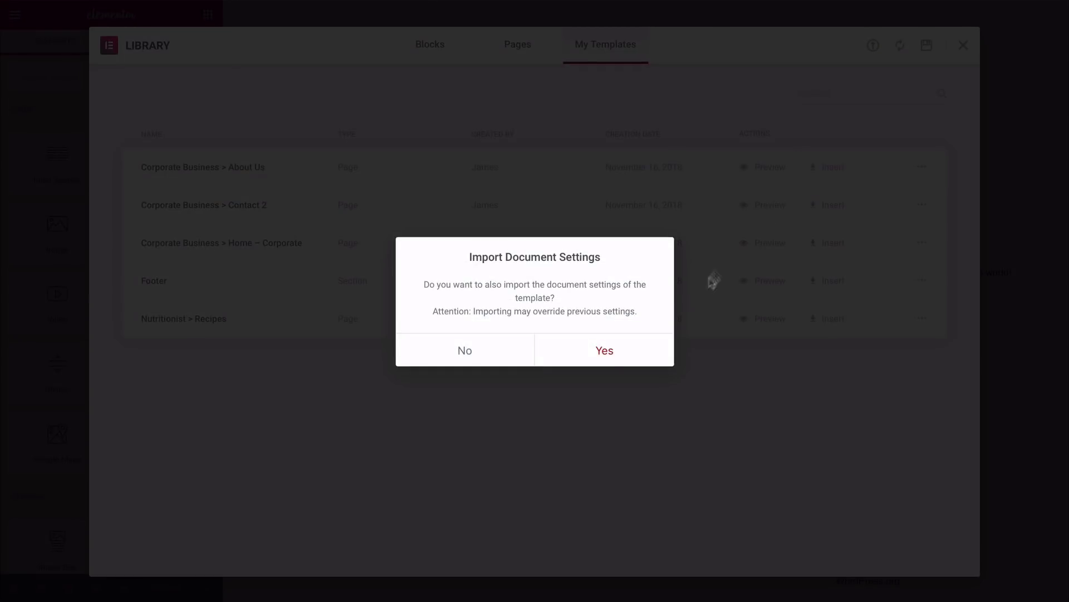
click(604, 351)
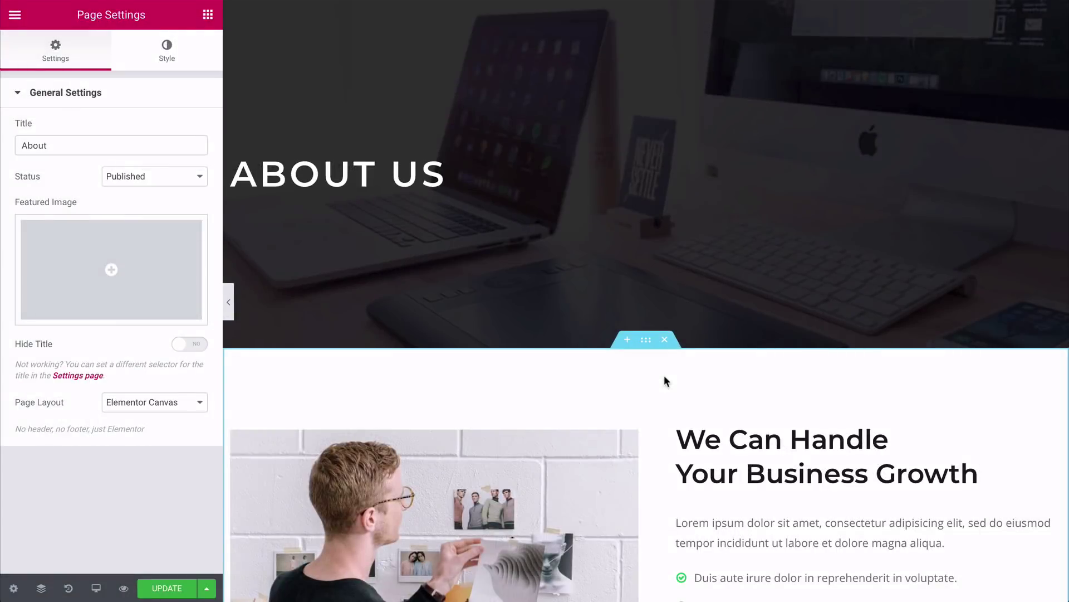
Step: Delete the business-growth section and insert the saved Footer section
scroll(664, 380, down, 10)
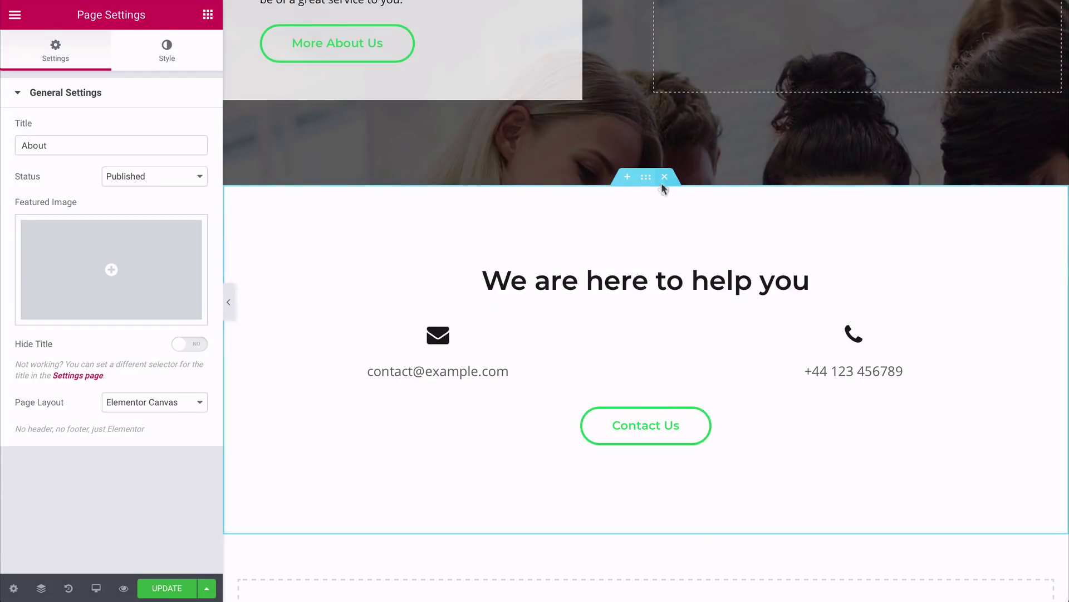
click(664, 177)
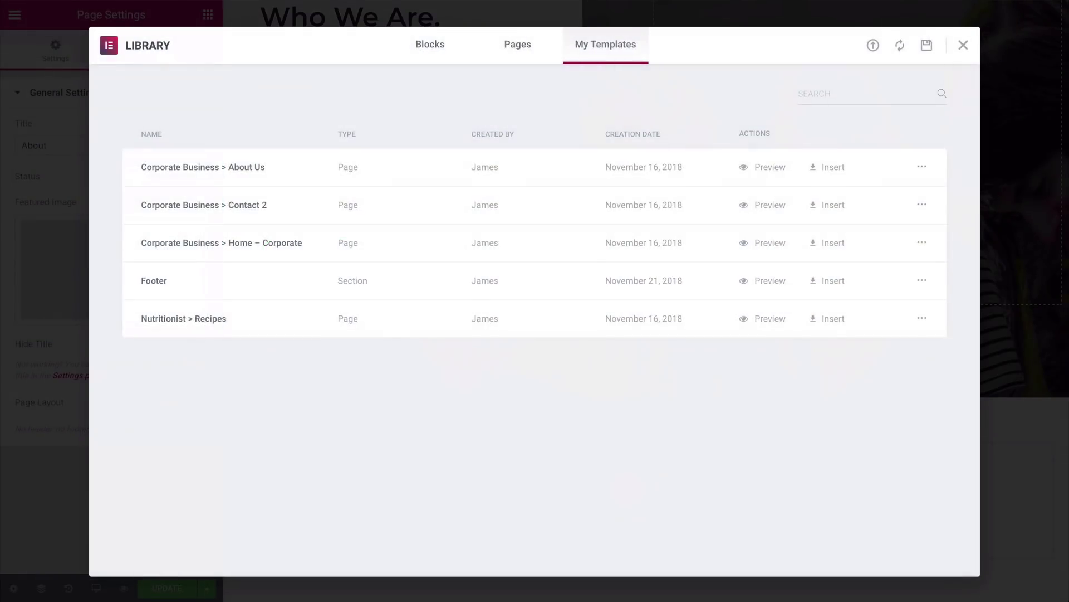
click(830, 280)
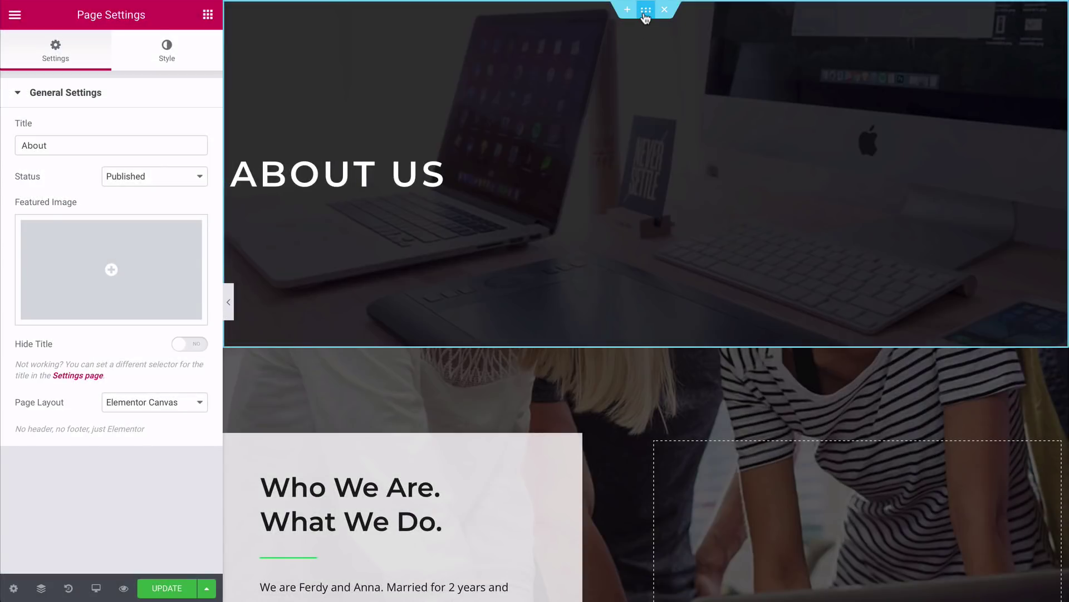
click(646, 14)
Step: Give the hero a gallery-cover_2.jpg background, 0.6 overlay opacity and no bottom padding
click(112, 58)
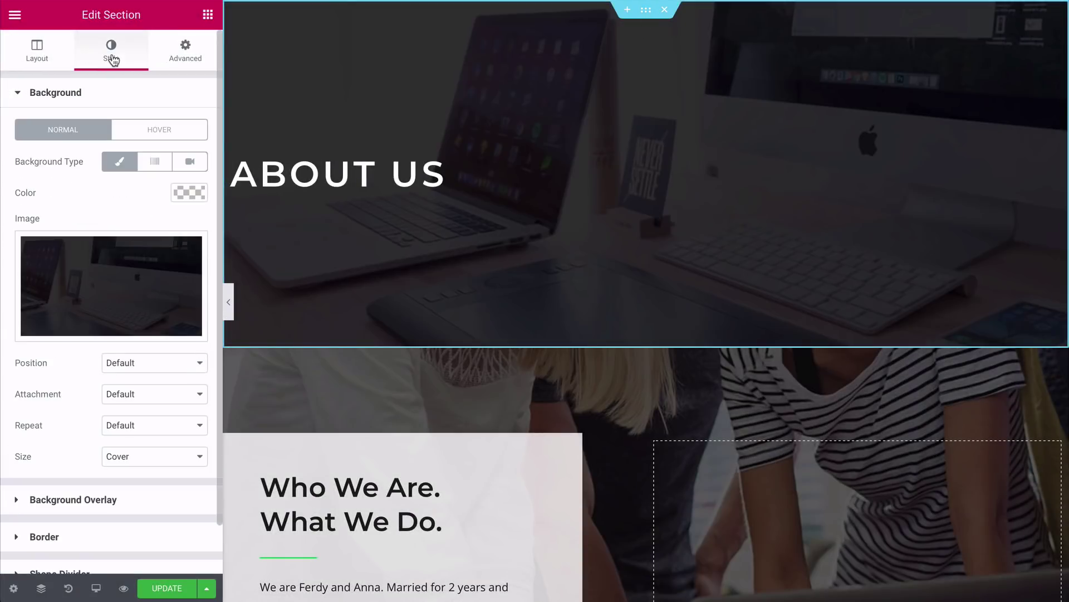
click(108, 262)
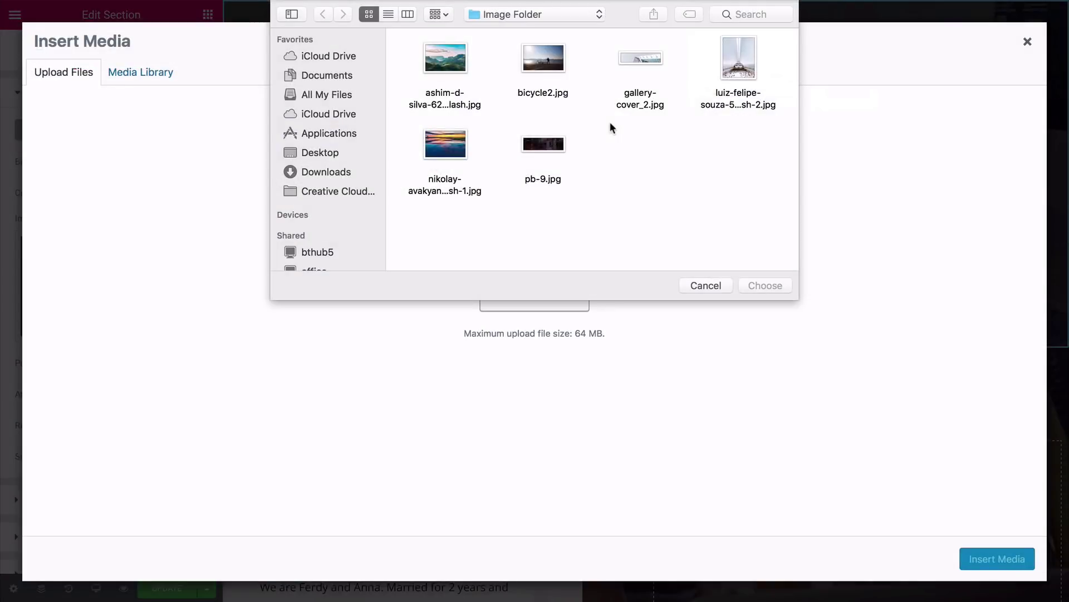
click(637, 56)
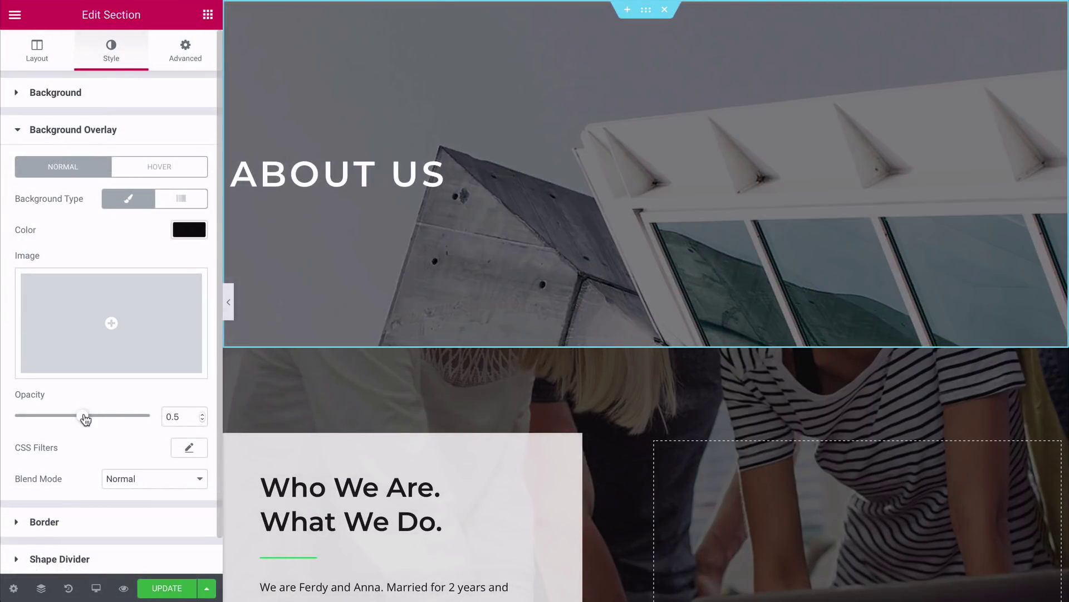
drag(84, 416, 99, 419)
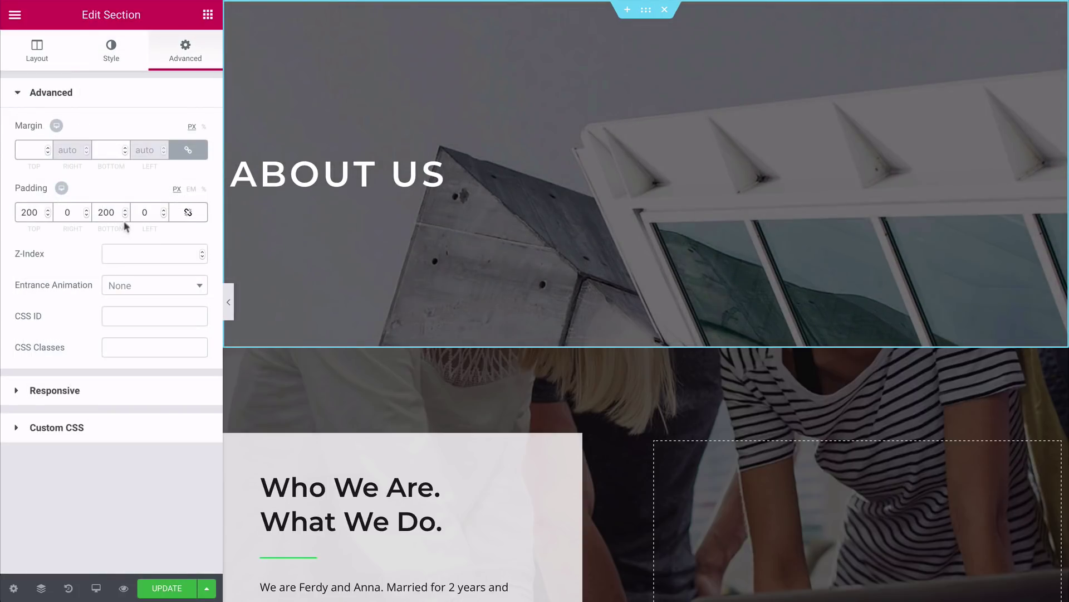
click(125, 215)
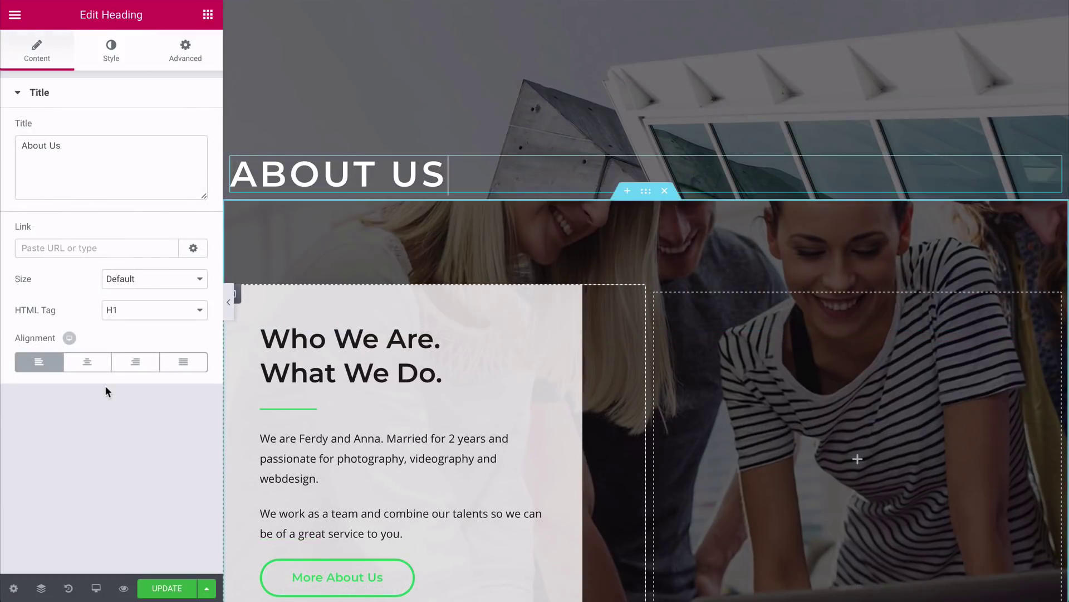
Step: Center the ABOUT US heading, set it in Lato, and give it a -120 top margin
click(87, 363)
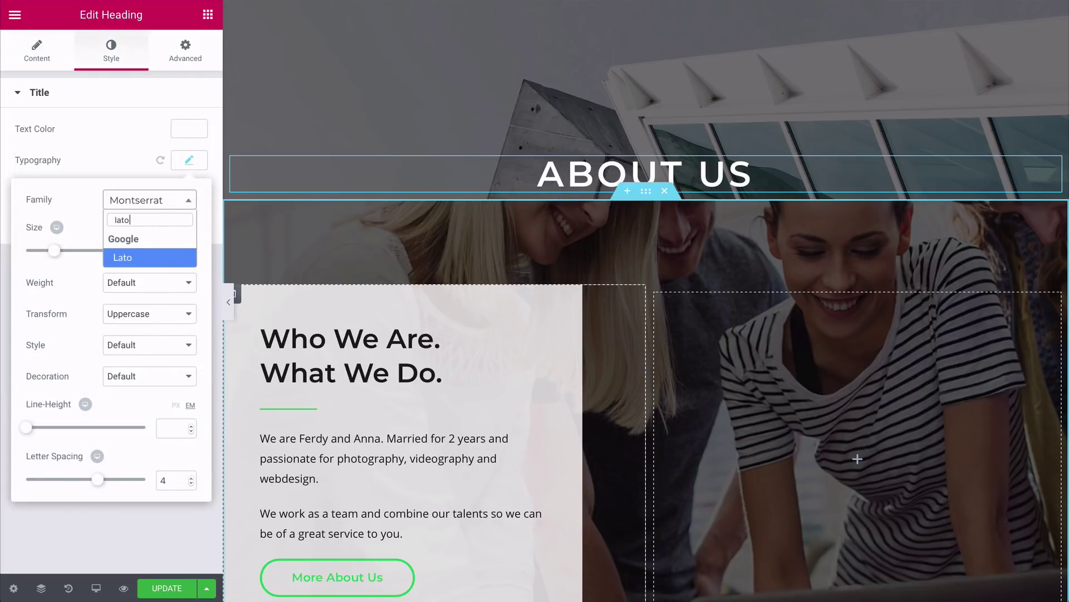
key(Return)
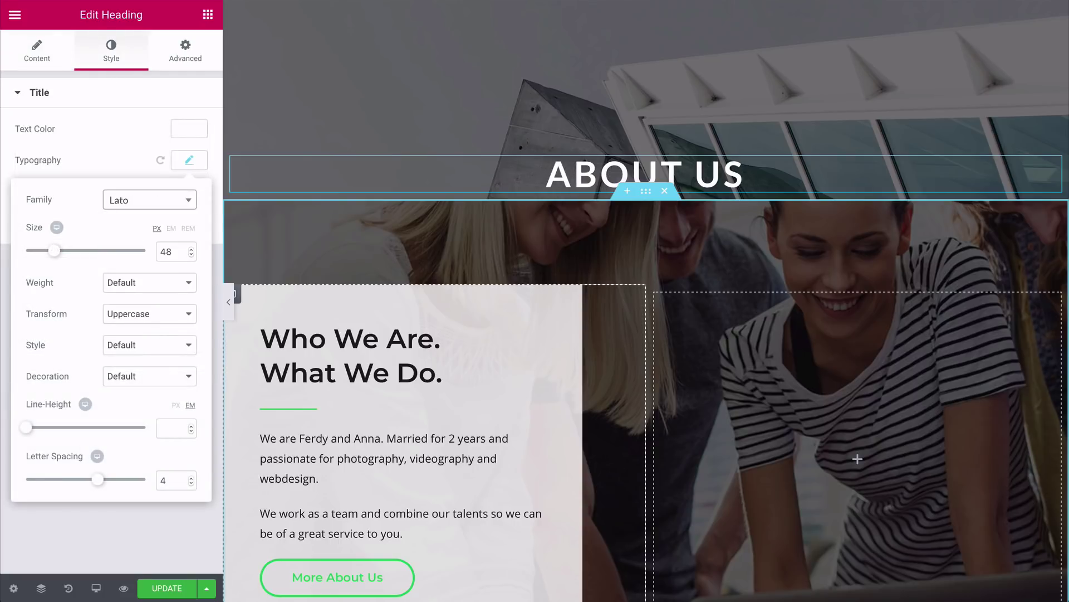
click(148, 136)
click(185, 51)
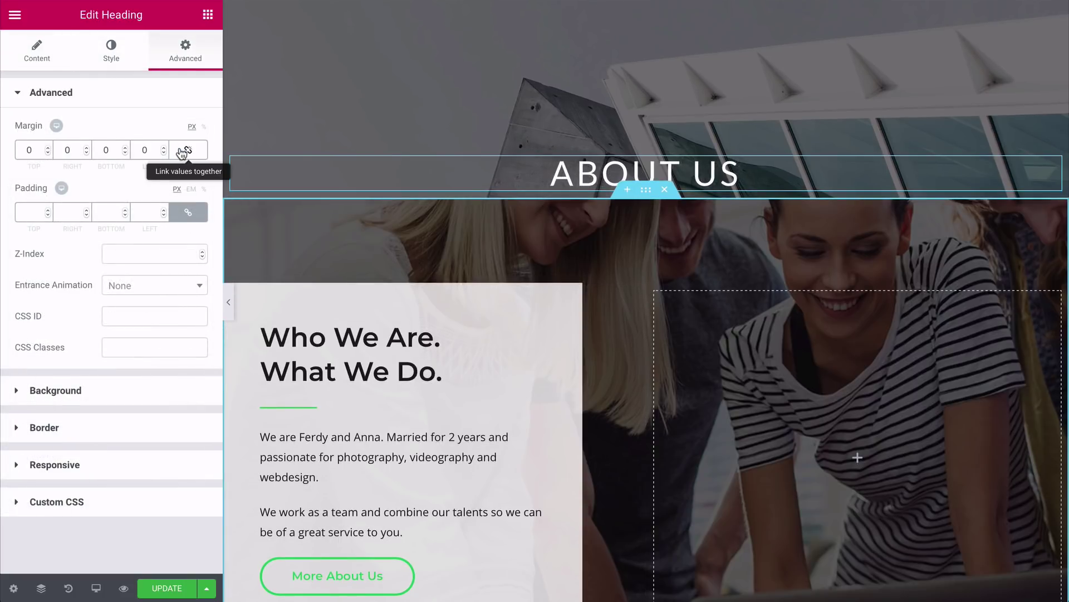
click(26, 150)
text(-12)
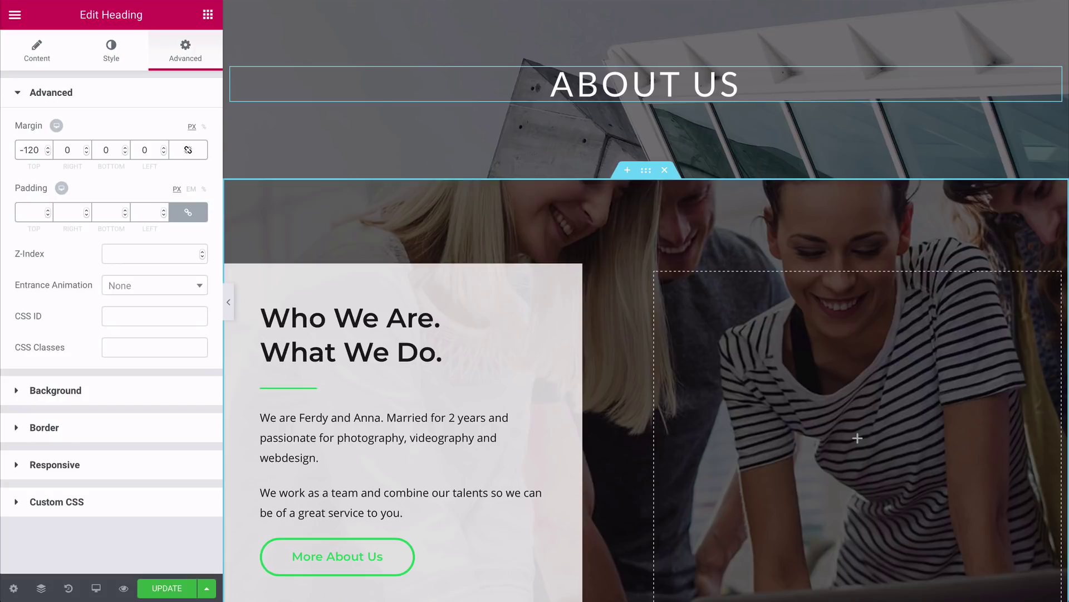
scroll(644, 78, down, 2)
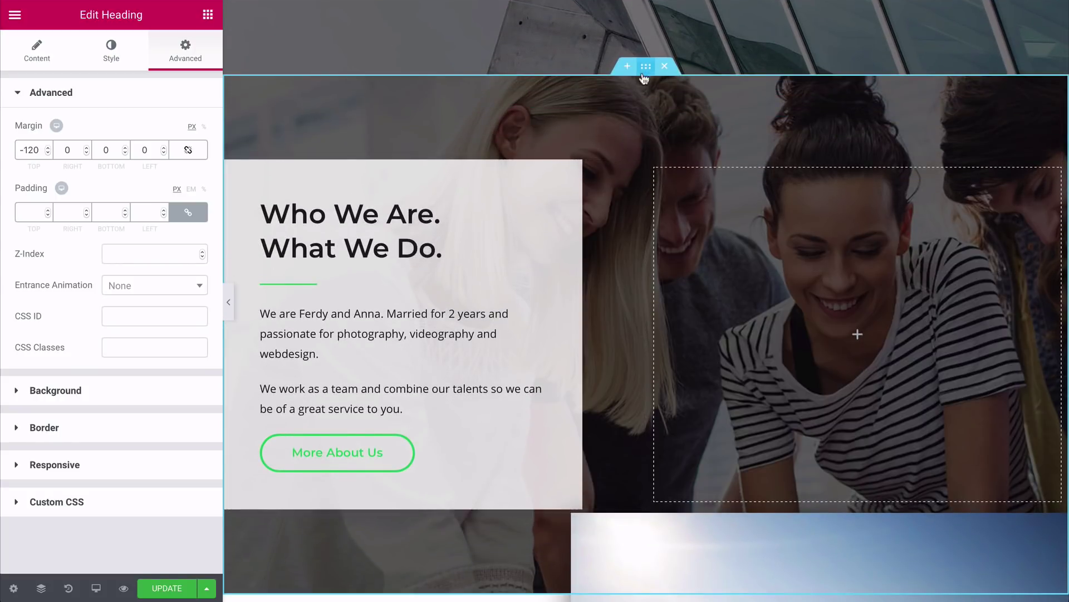
click(645, 67)
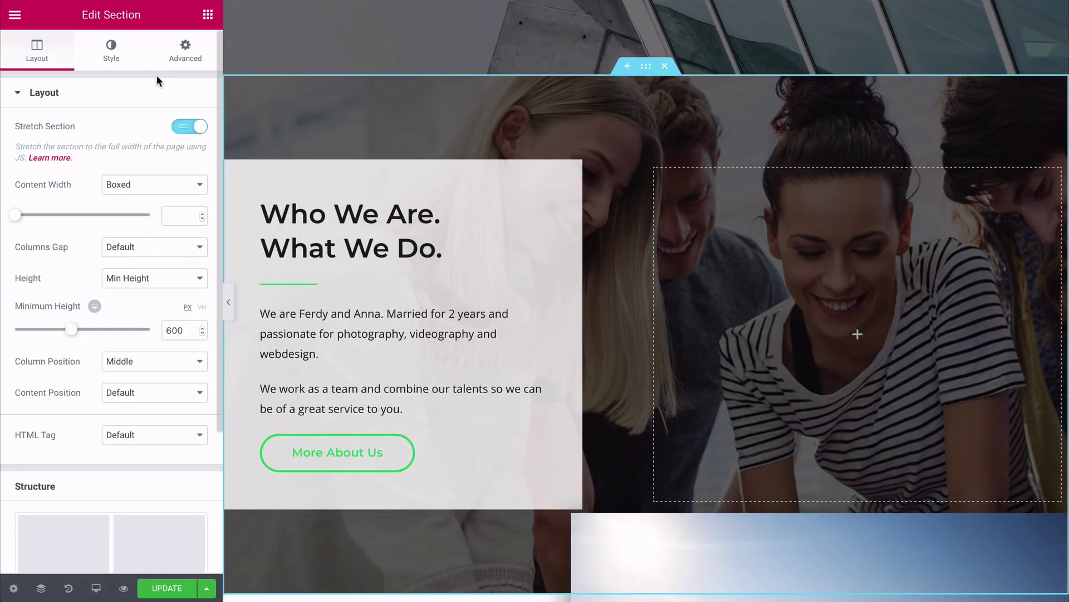
Step: Replace the second section's background with the mountain landscape photo
click(110, 56)
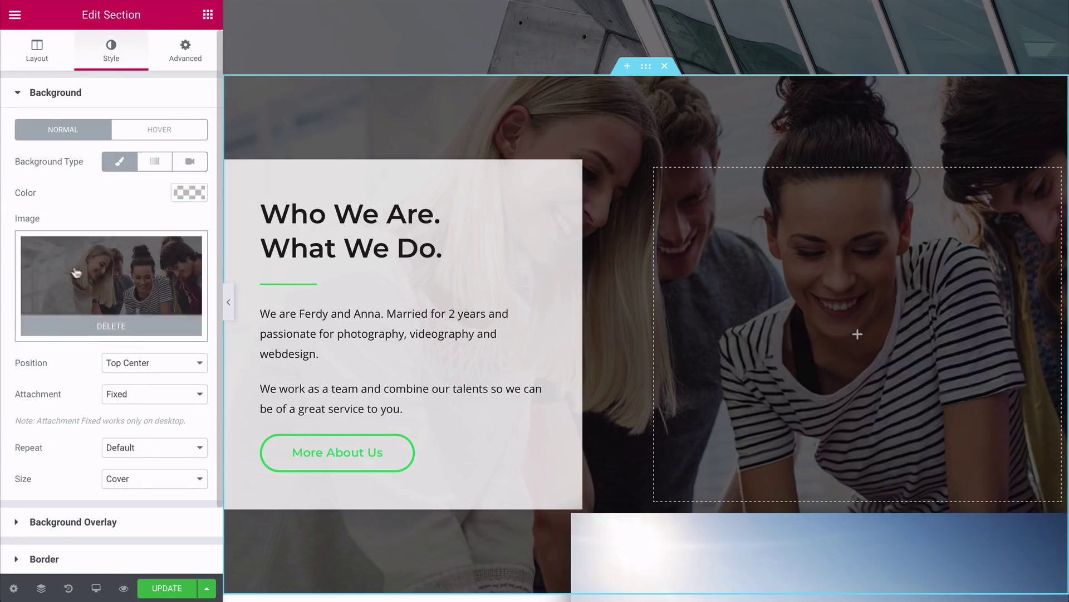
click(77, 272)
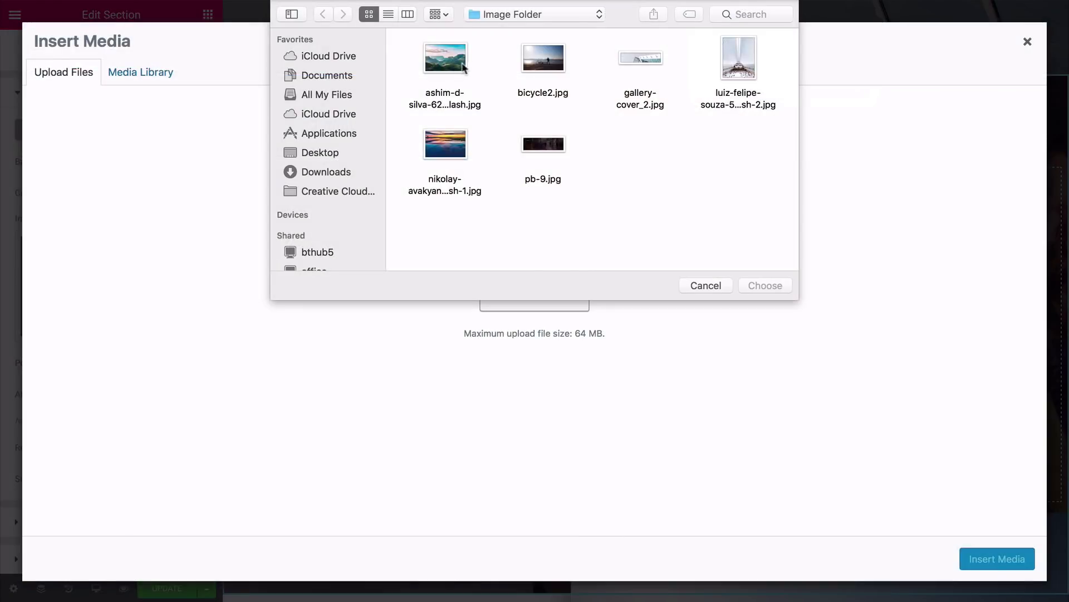
click(463, 67)
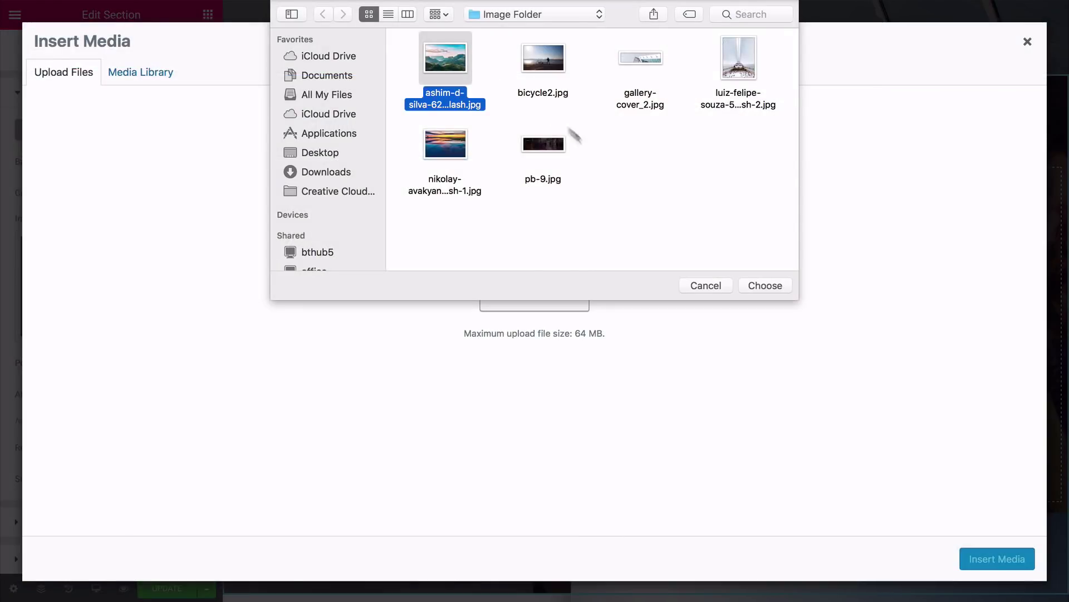
click(760, 287)
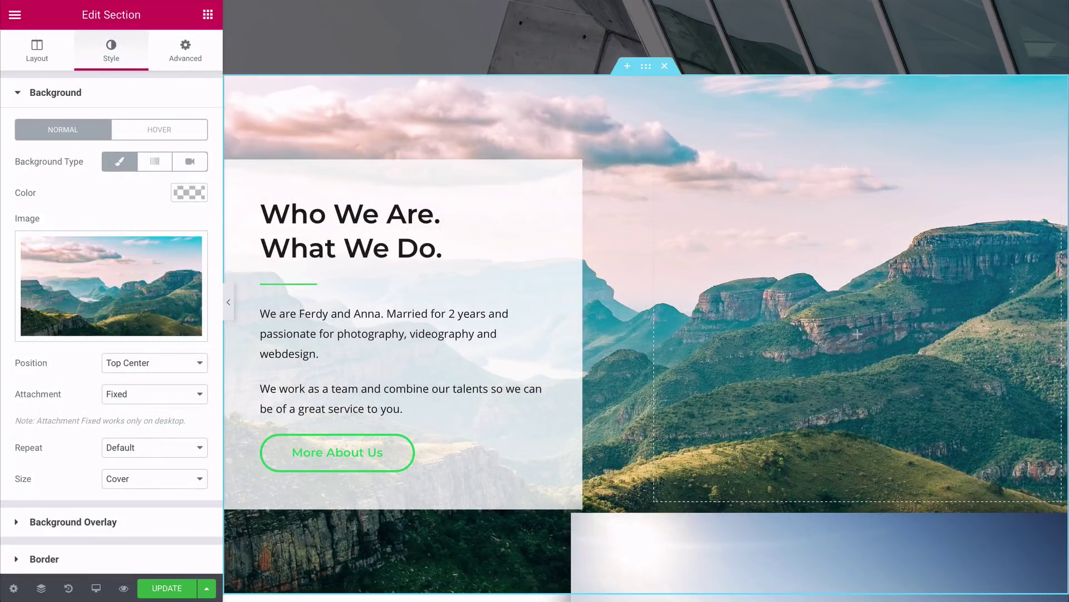
scroll(407, 334, down, 3)
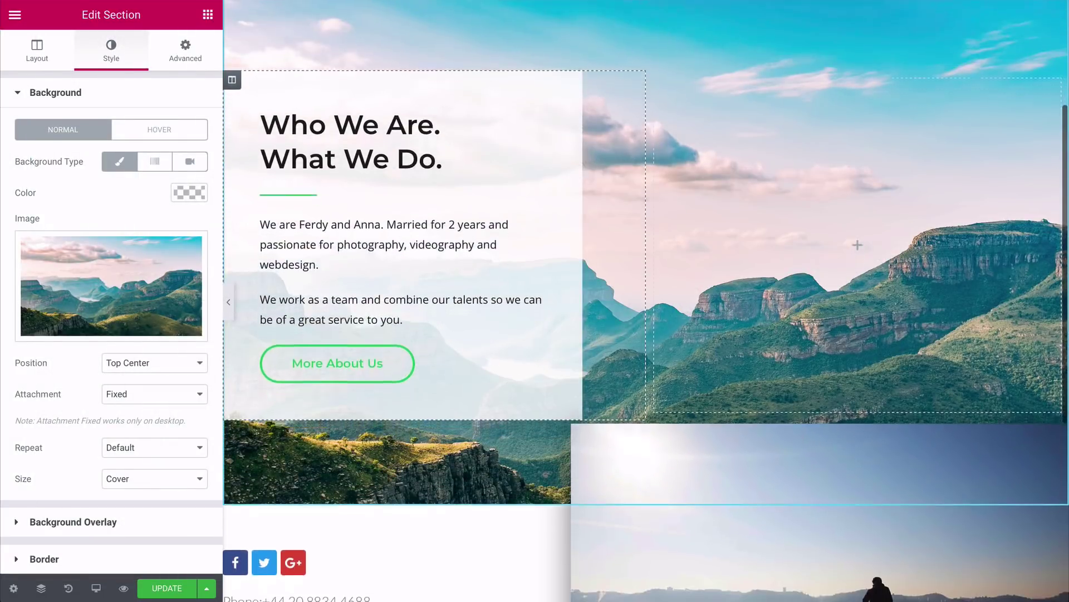
scroll(407, 334, up, 3)
scroll(407, 334, up, 1)
scroll(406, 334, down, 2)
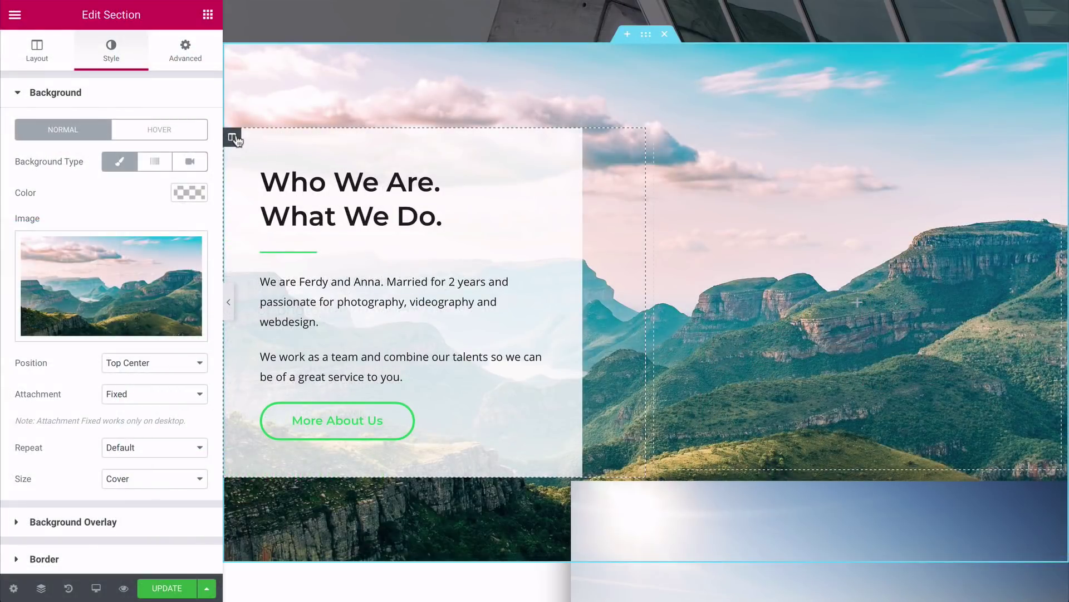
Step: Make the text column's white background more transparent by lowering its alpha
click(233, 138)
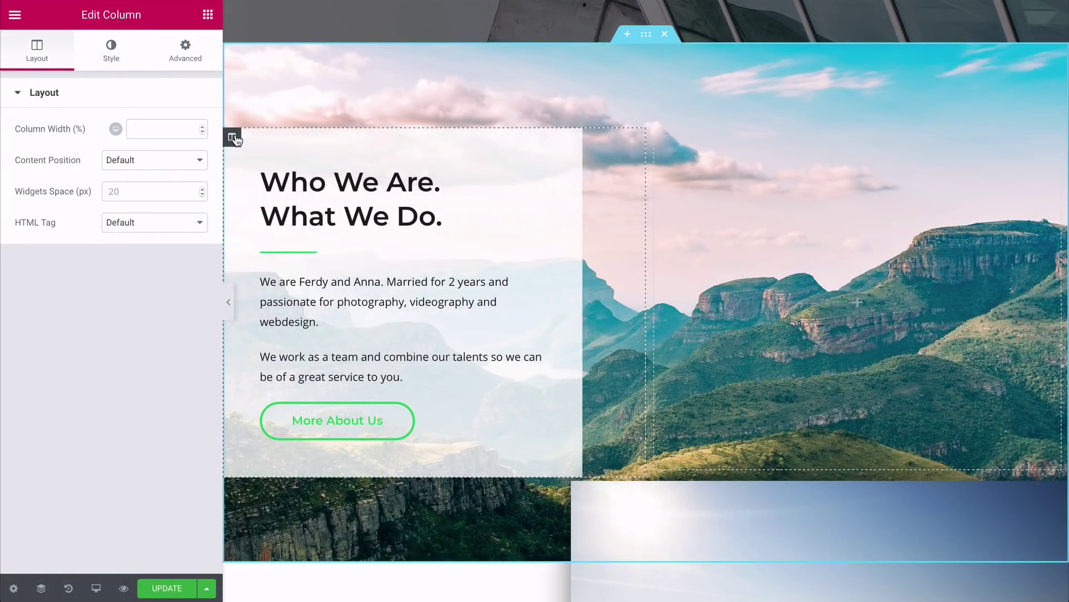
click(112, 50)
click(189, 192)
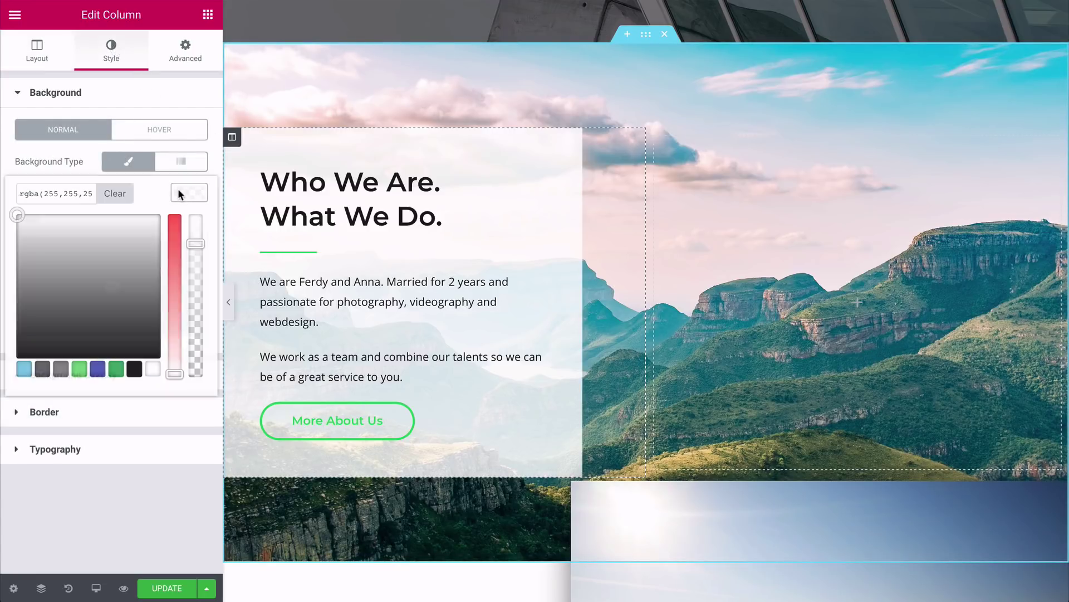
click(195, 245)
mouse_move(196, 254)
mouse_down()
mouse_move(195, 273)
mouse_move(196, 264)
mouse_up()
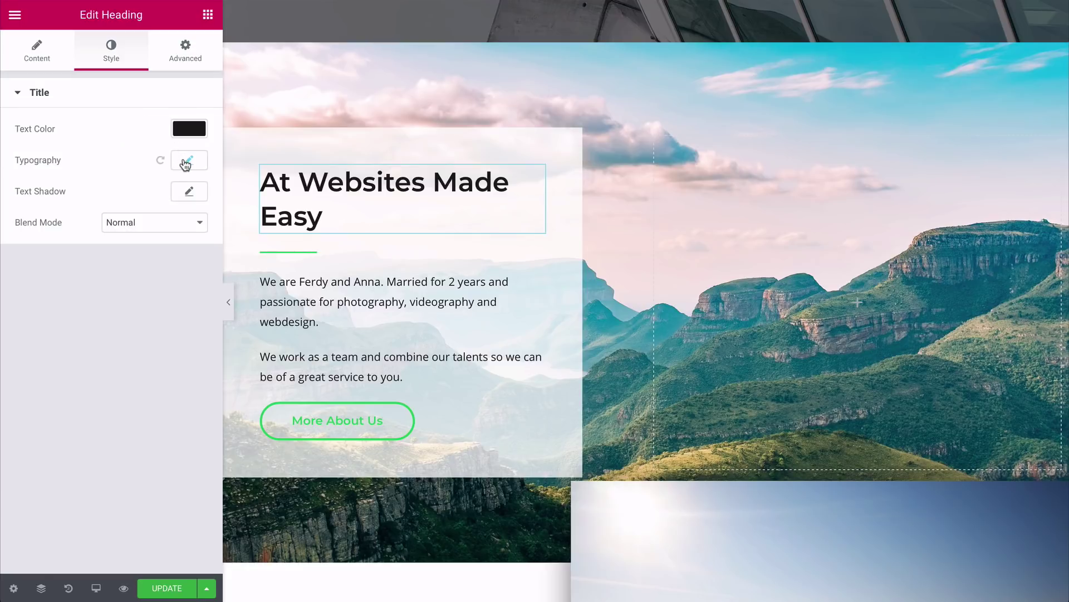
click(185, 162)
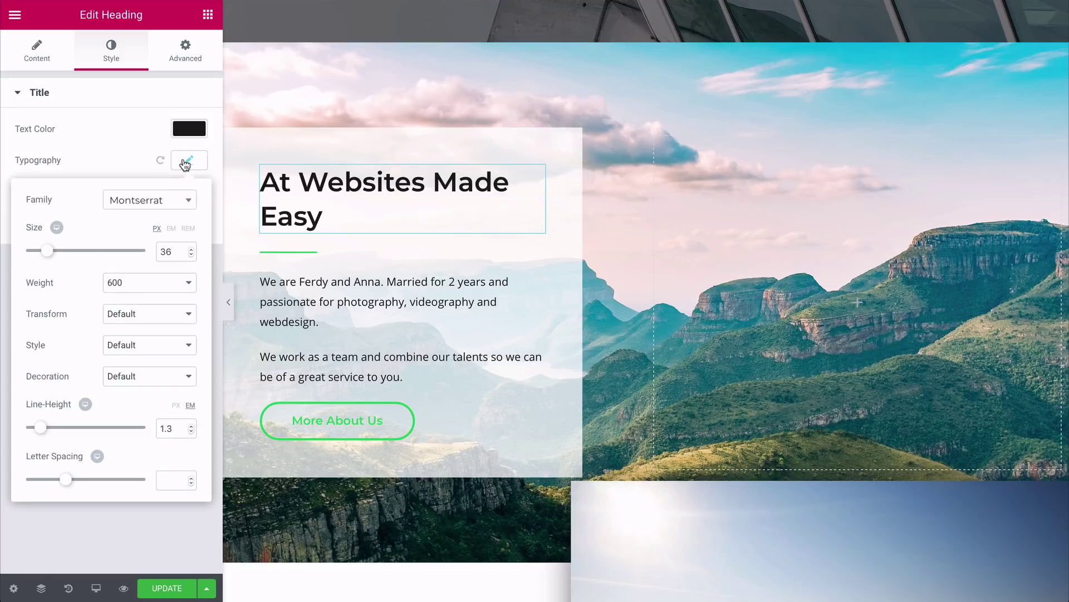
Step: Shrink the heading to size 21 and delete the green divider beneath it
drag(46, 252, 44, 252)
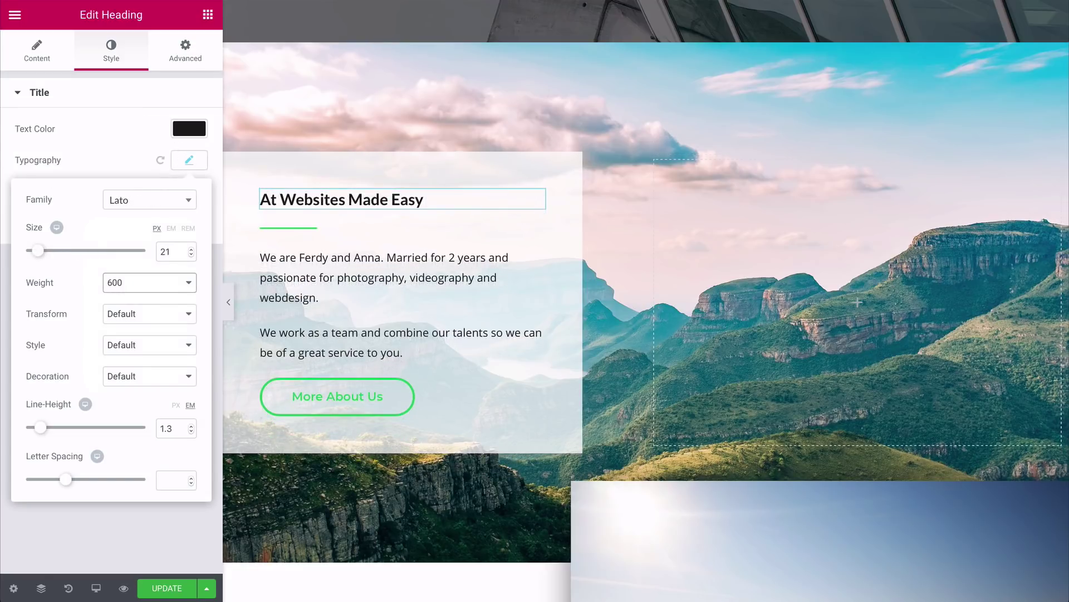
right_click(535, 234)
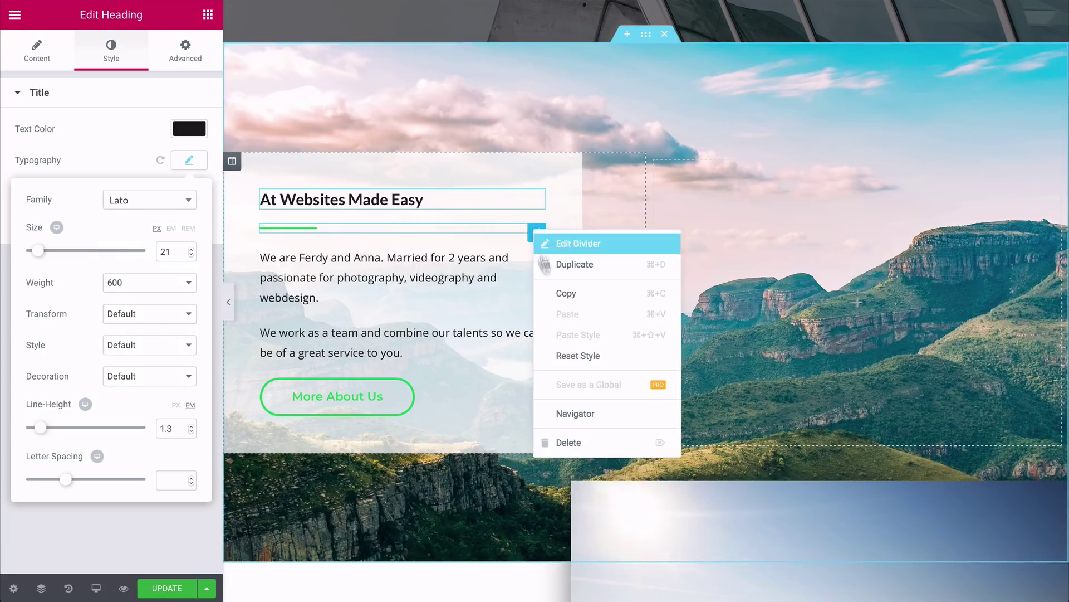
click(572, 448)
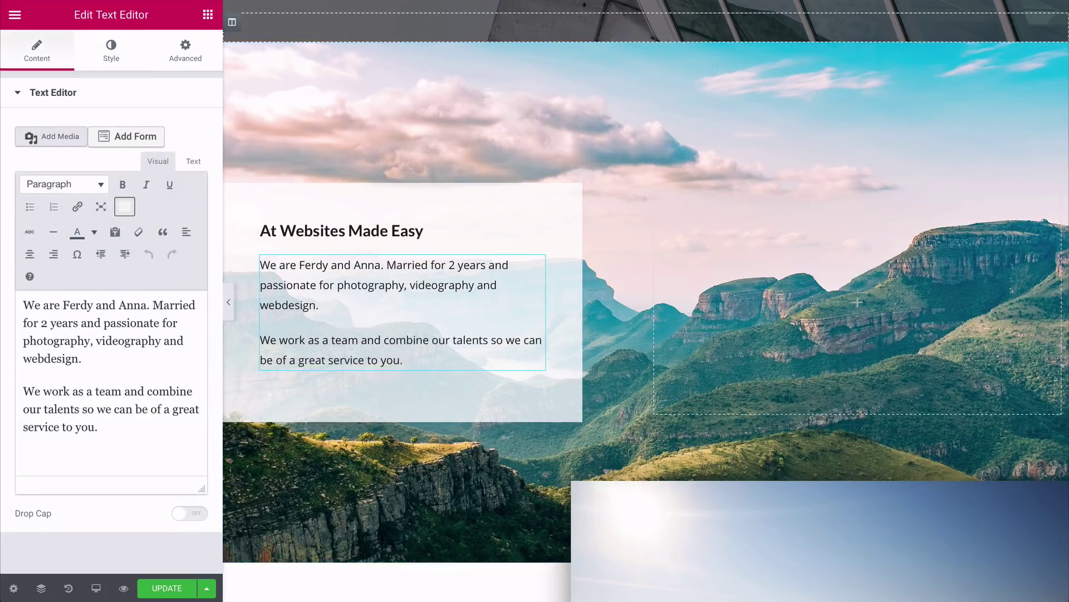
Step: Replace the existing body text with the three new pasted paragraphs
drag(103, 428, 28, 302)
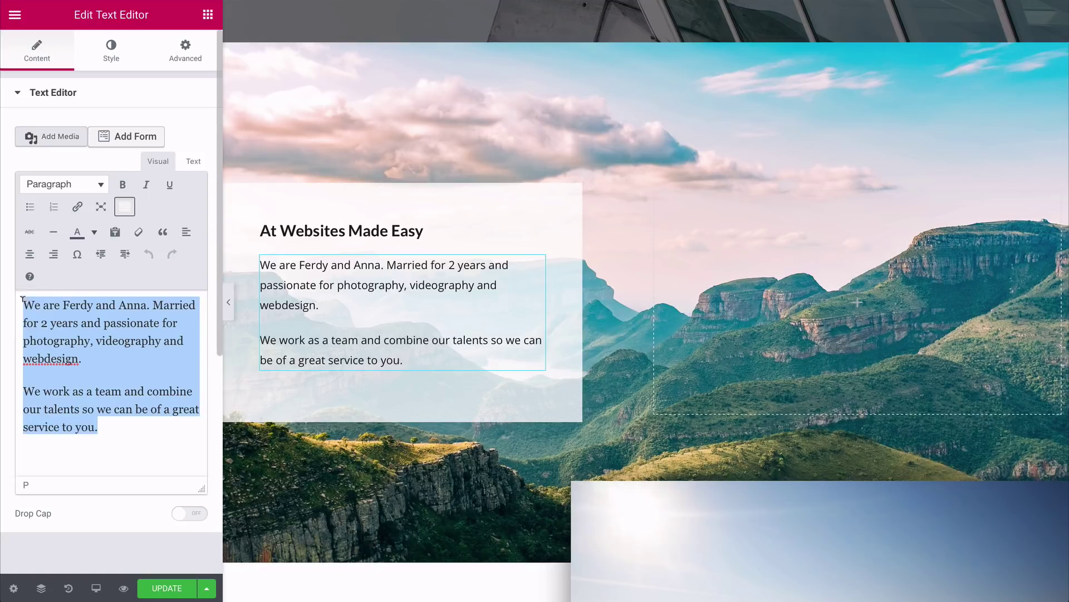
text(We think building an online business should be an enjoyable and profitable experience for you.  We also believe that when you help your customers find solutions to their most pressing problems, you inspire lifelong loyalty, meaning you make more money in the process!  Building a successful business online can be really challenging because there are so many moving parts to consider such as your website, crafting offers, getting traffic and then converting the traffic into paying customers.)
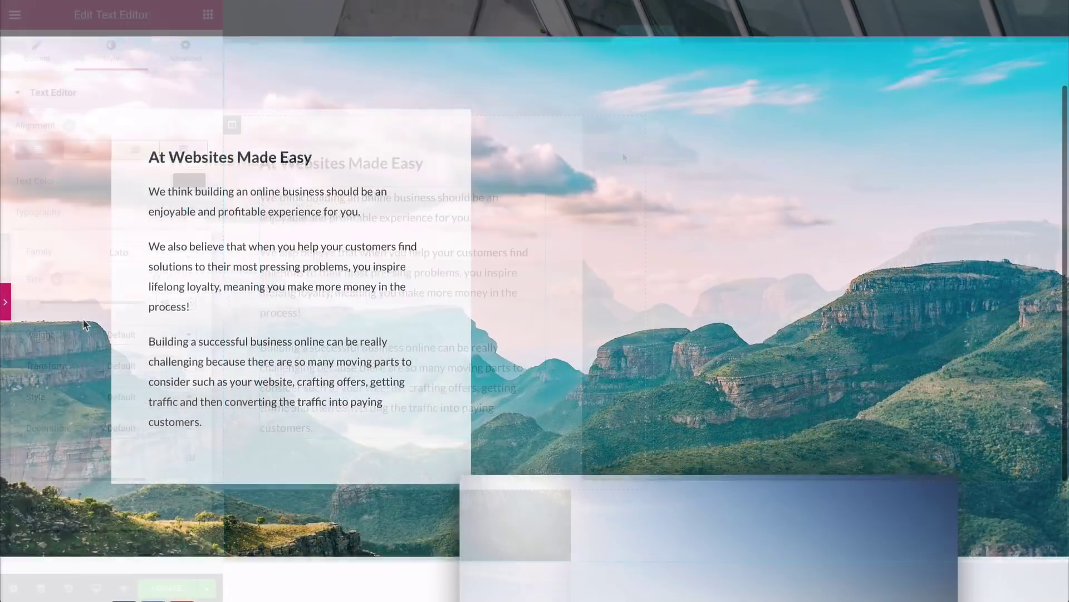
scroll(84, 323, down, 3)
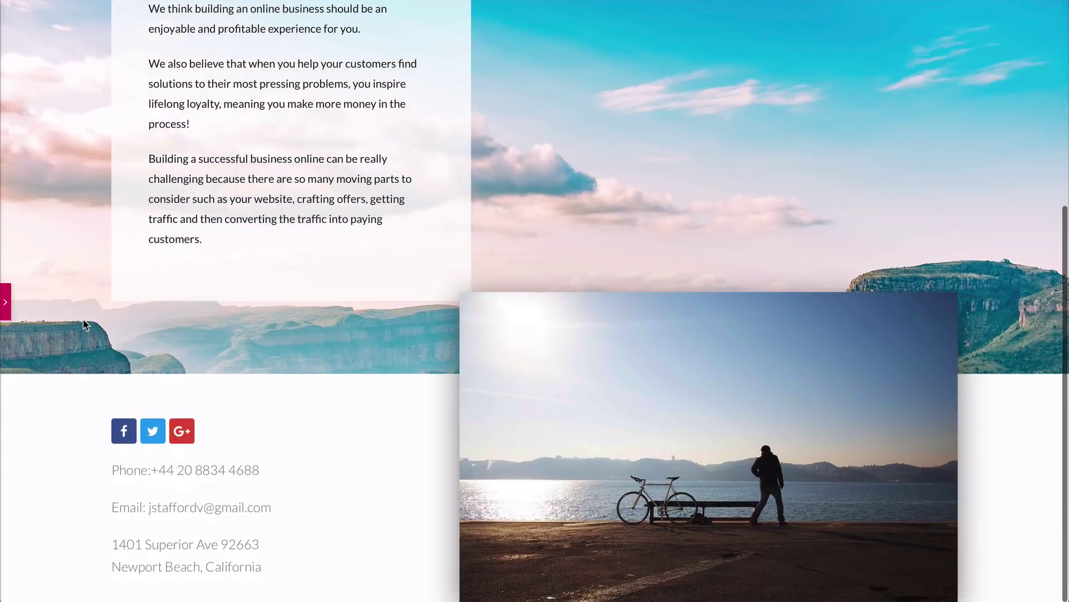
Step: Scroll through the About page preview to review the finished sections
scroll(84, 323, up, 3)
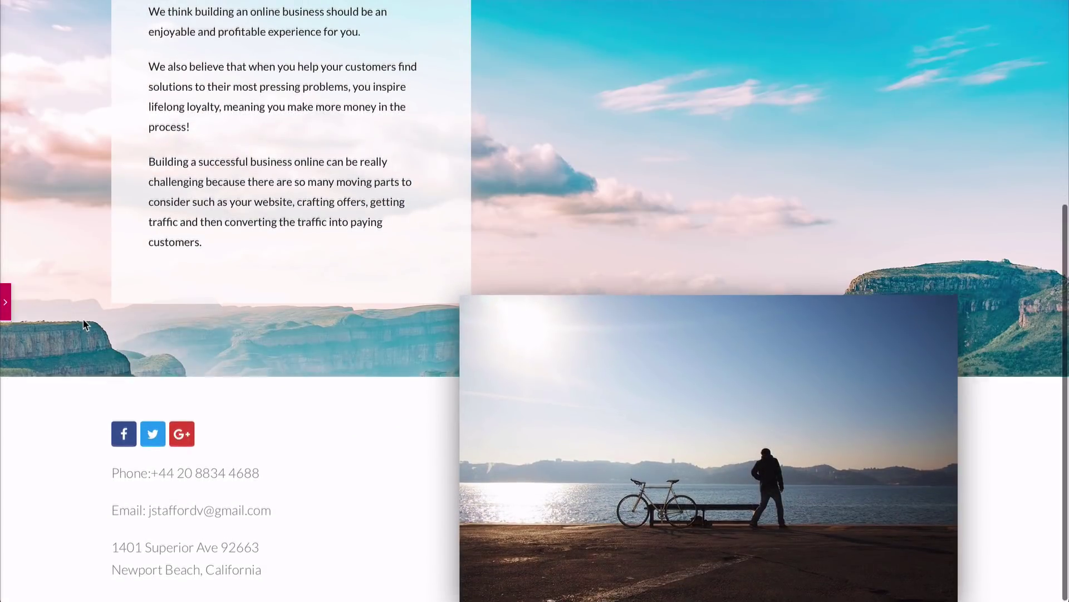
scroll(83, 323, down, 1)
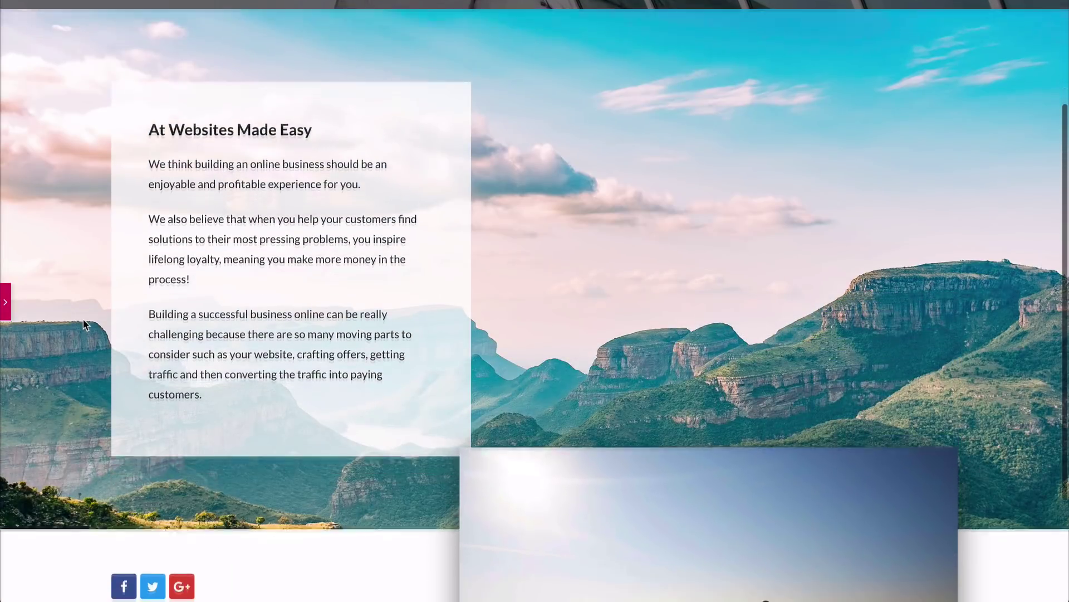
scroll(83, 323, up, 3)
scroll(84, 323, down, 1)
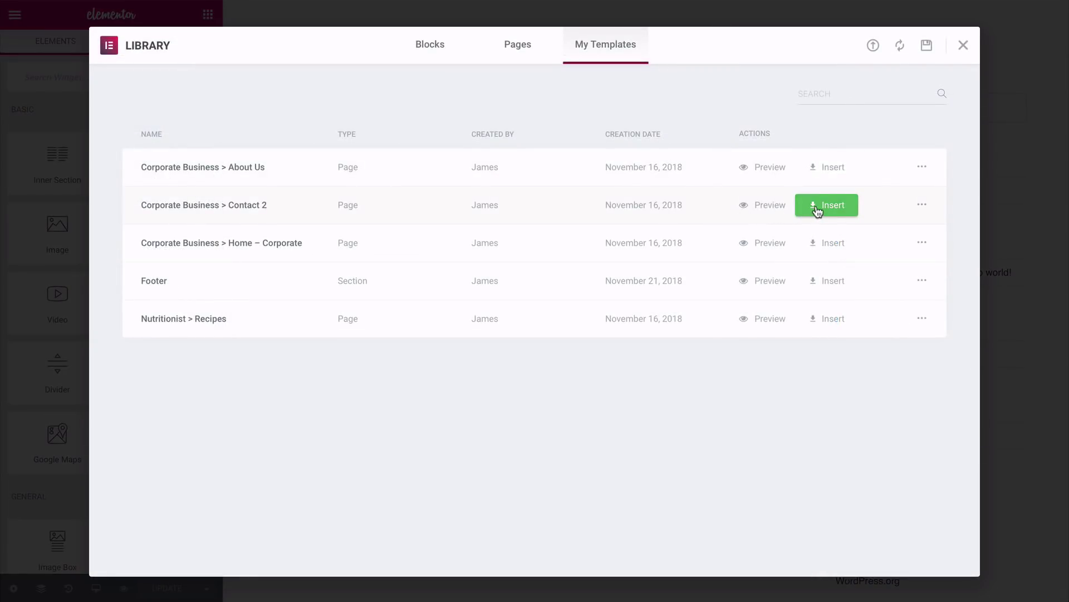
Step: Insert the Corporate Business > Contact 2 template with its page settings and look over the result
click(817, 207)
click(591, 341)
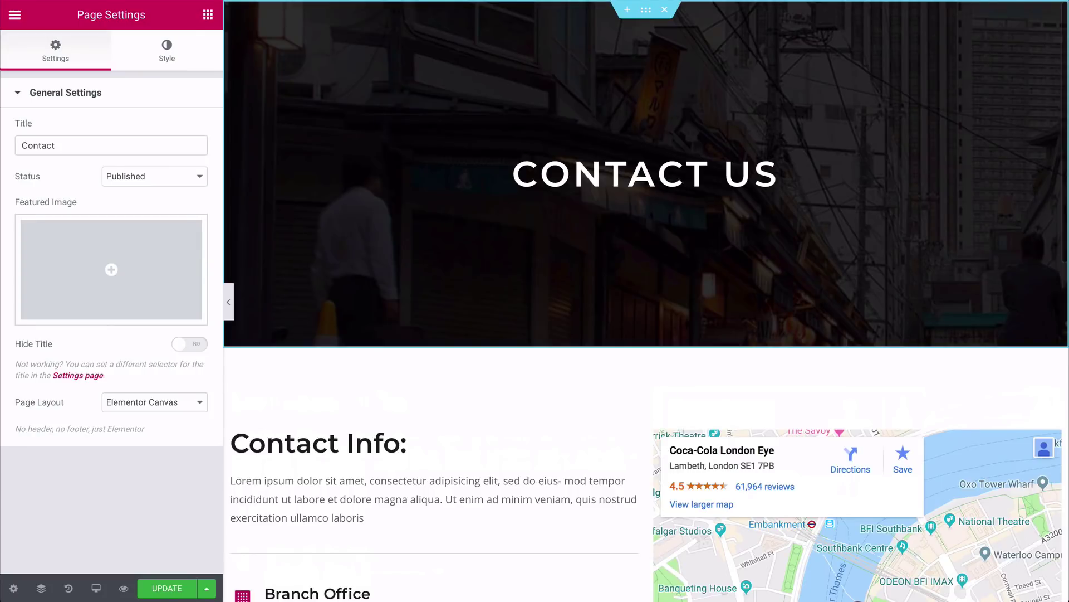
scroll(435, 301, down, 6)
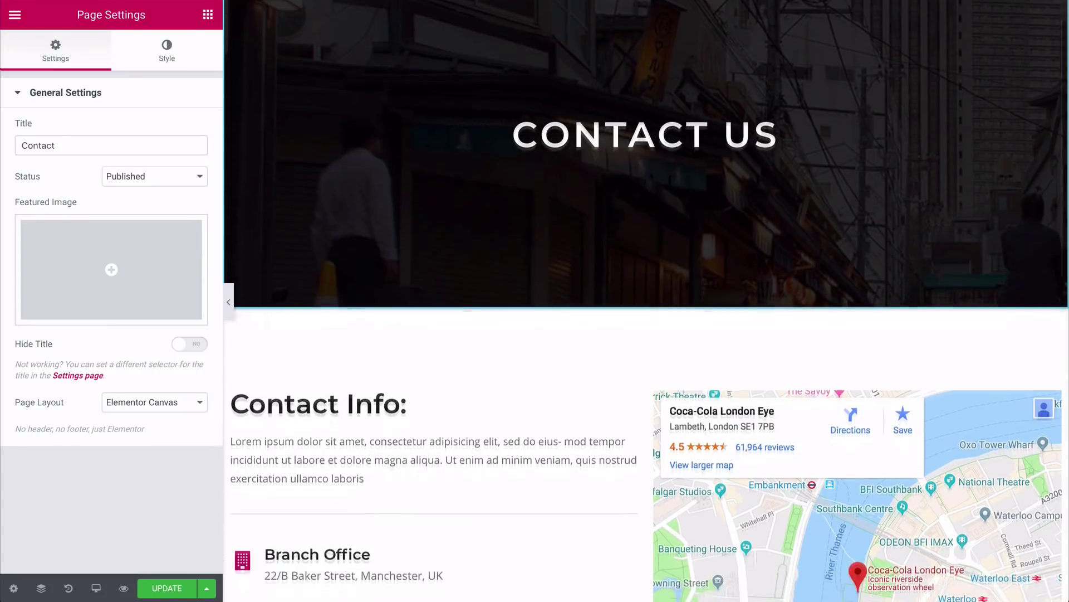
scroll(435, 167, down, 2)
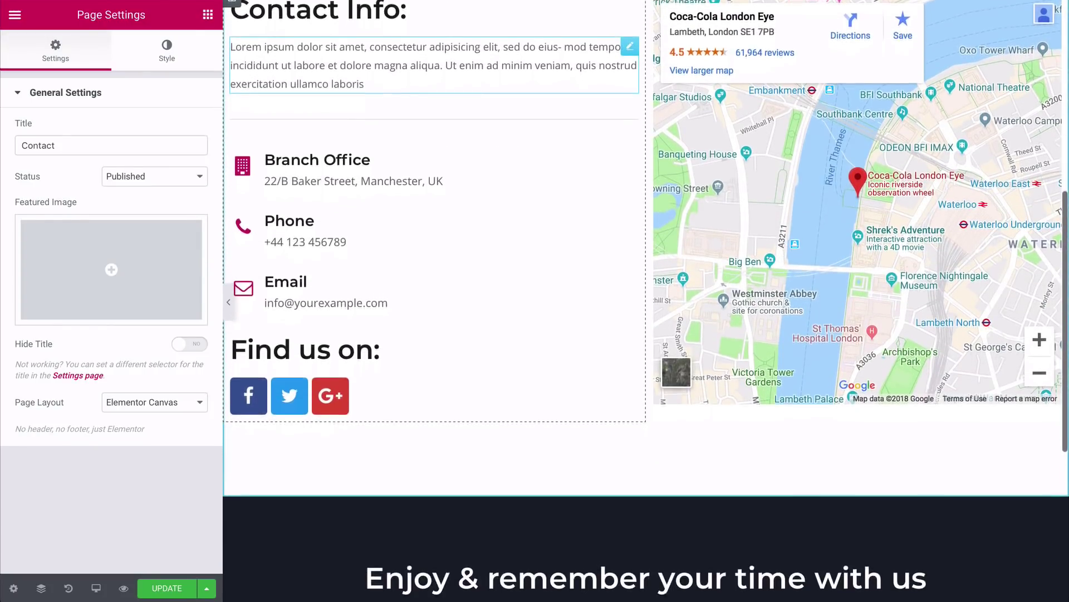
scroll(646, 301, up, 8)
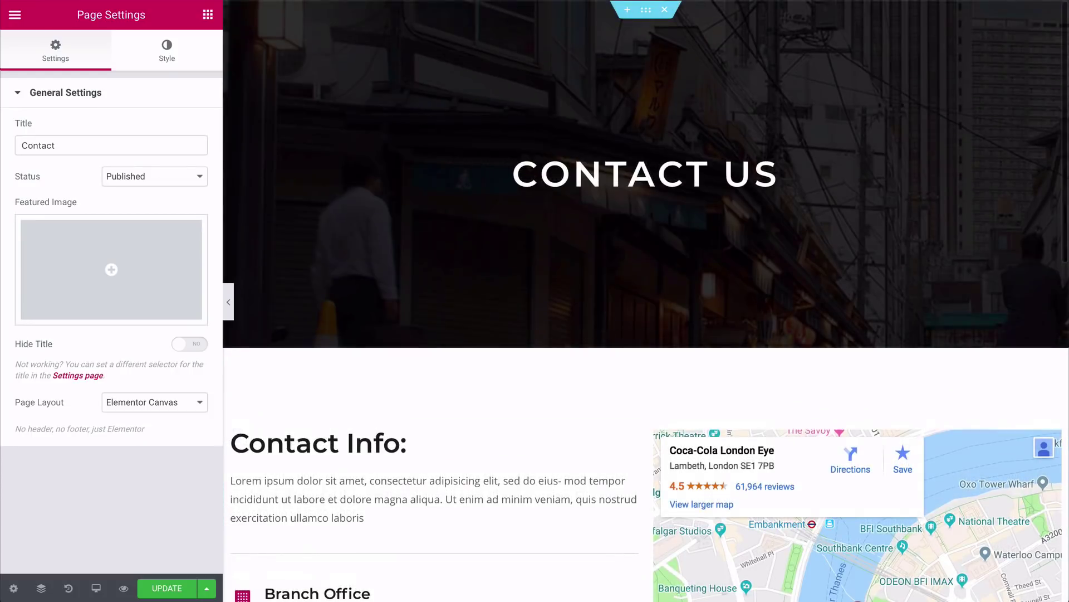
click(646, 9)
Step: Set the Contact Us banner background to pb-9.jpg and its bottom padding to 0
click(112, 58)
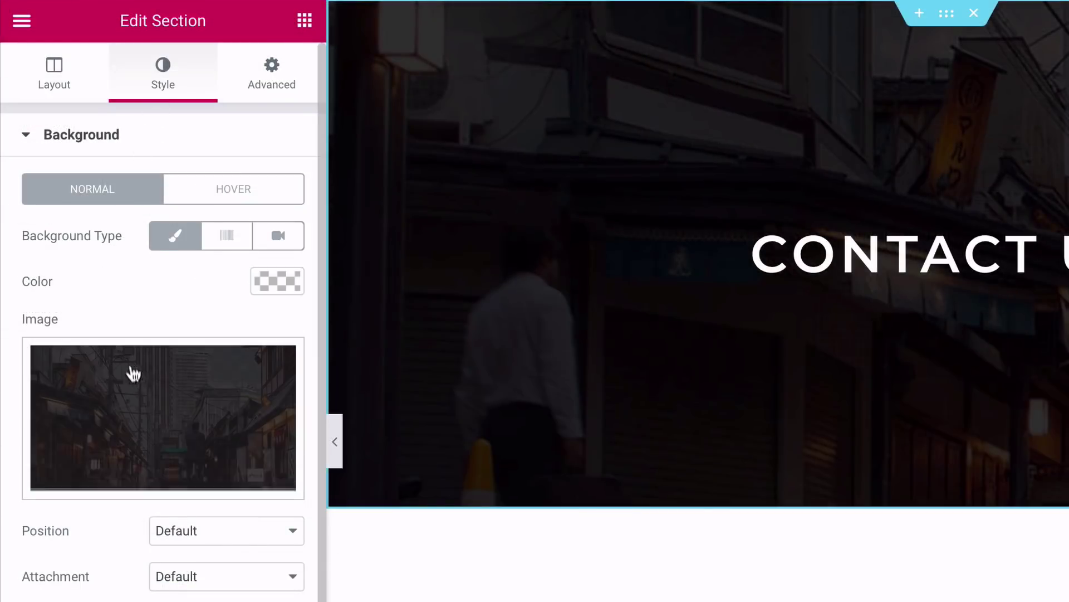
mouse_move(145, 400)
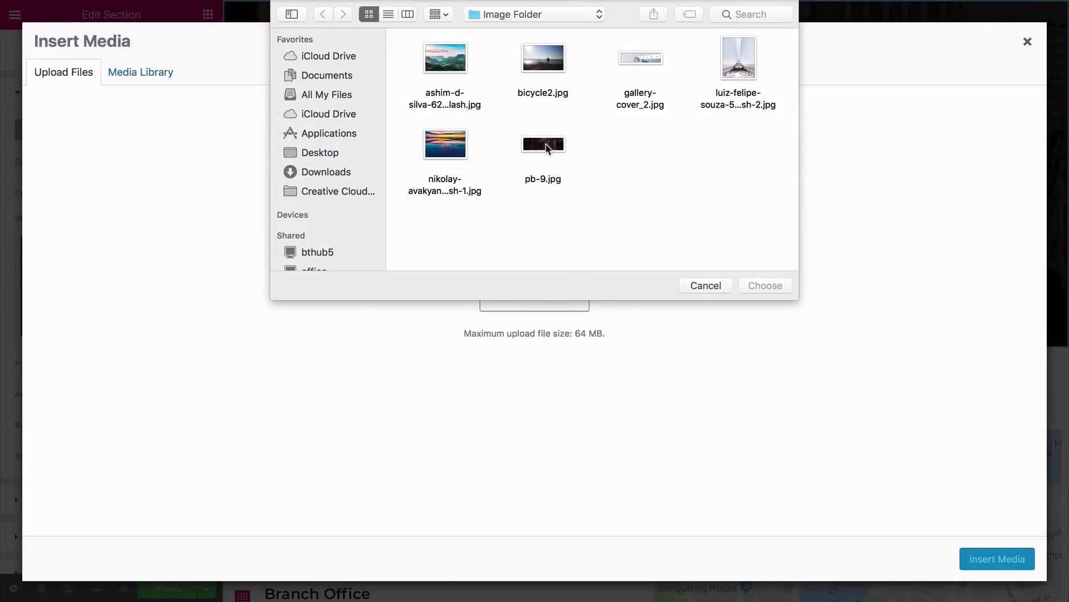
click(546, 146)
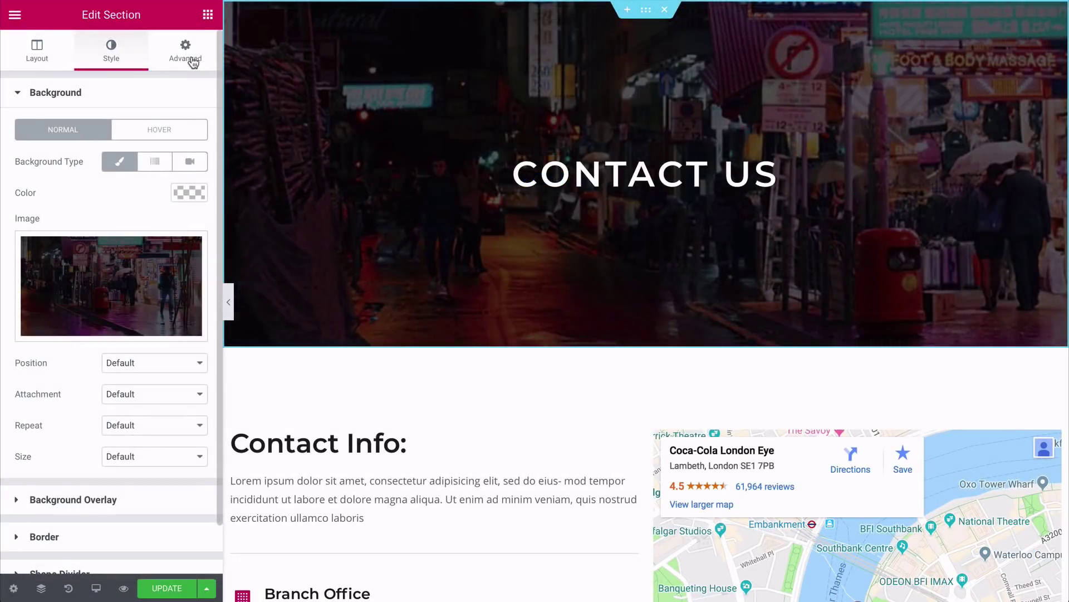
click(191, 59)
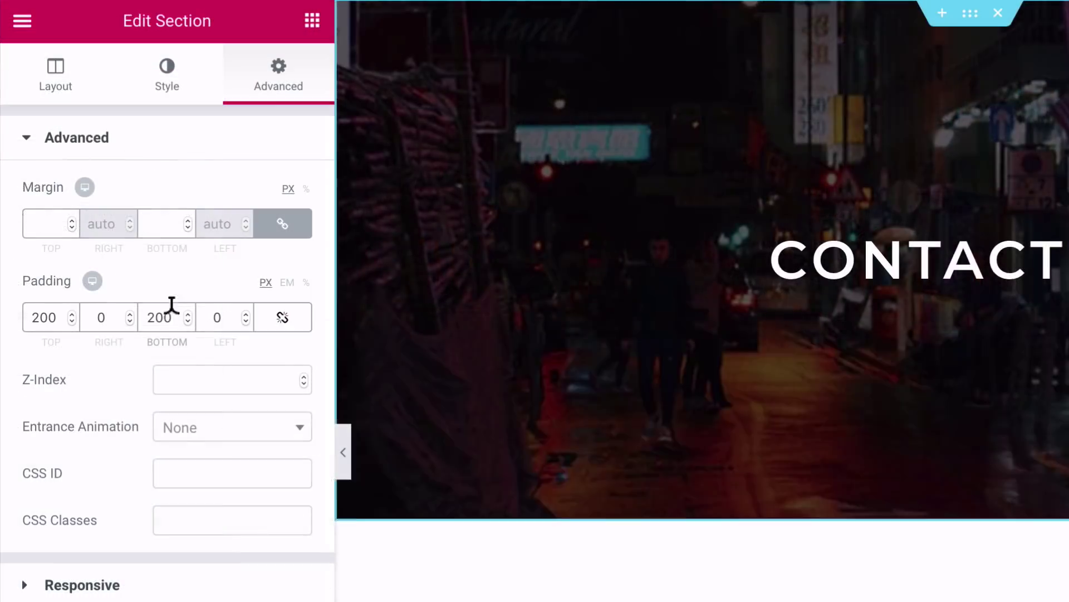
double_click(113, 208)
text(0)
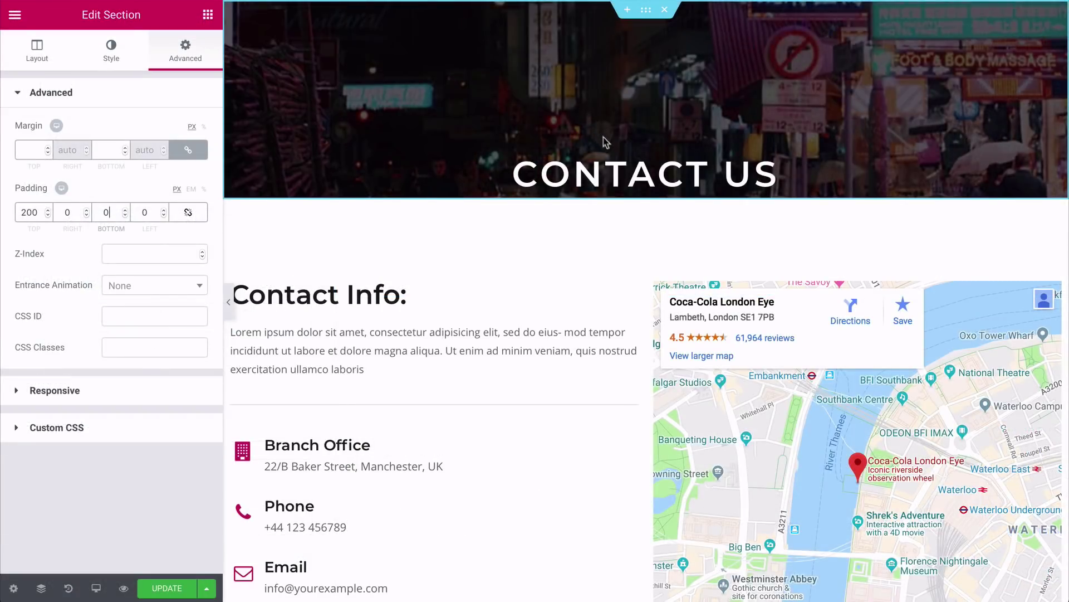
click(913, 242)
Step: Unlink the CONTACT US heading's margins, set the top margin to -120, and open its typography
click(185, 56)
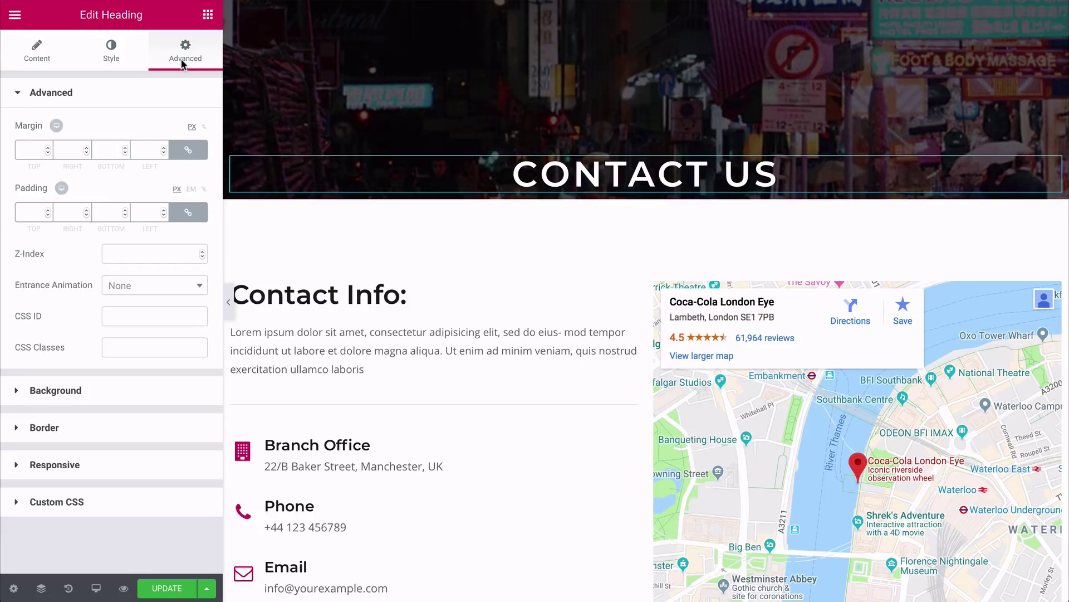
click(183, 152)
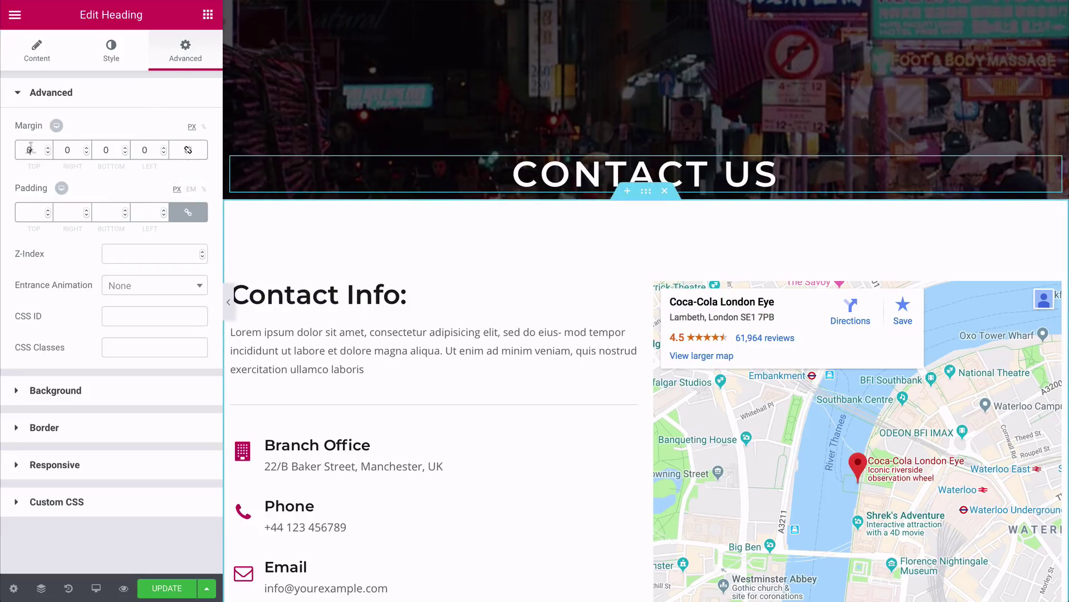
click(31, 149)
text(-120)
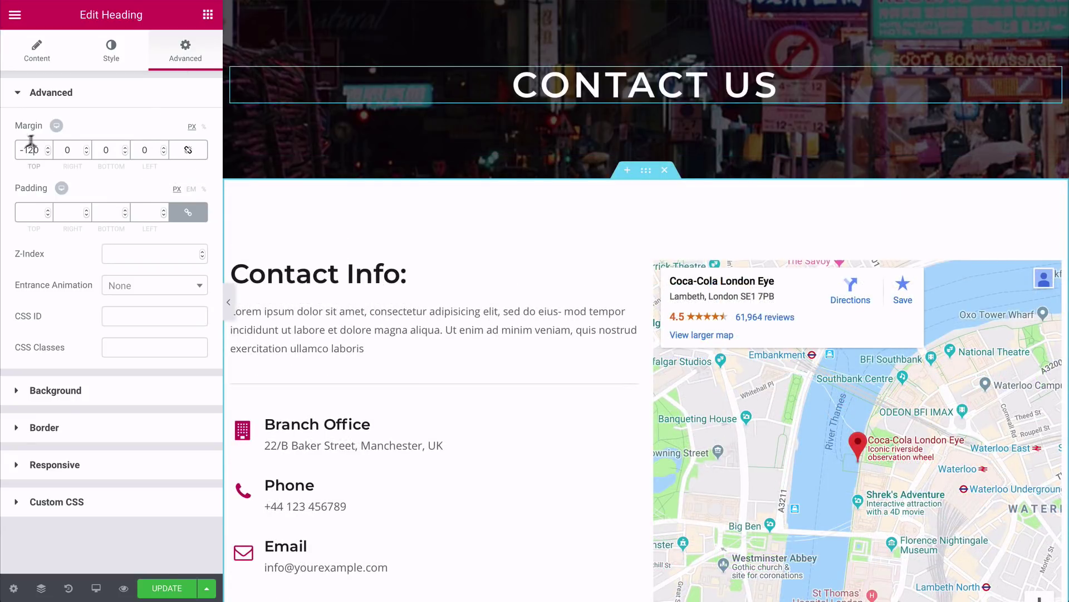
click(109, 56)
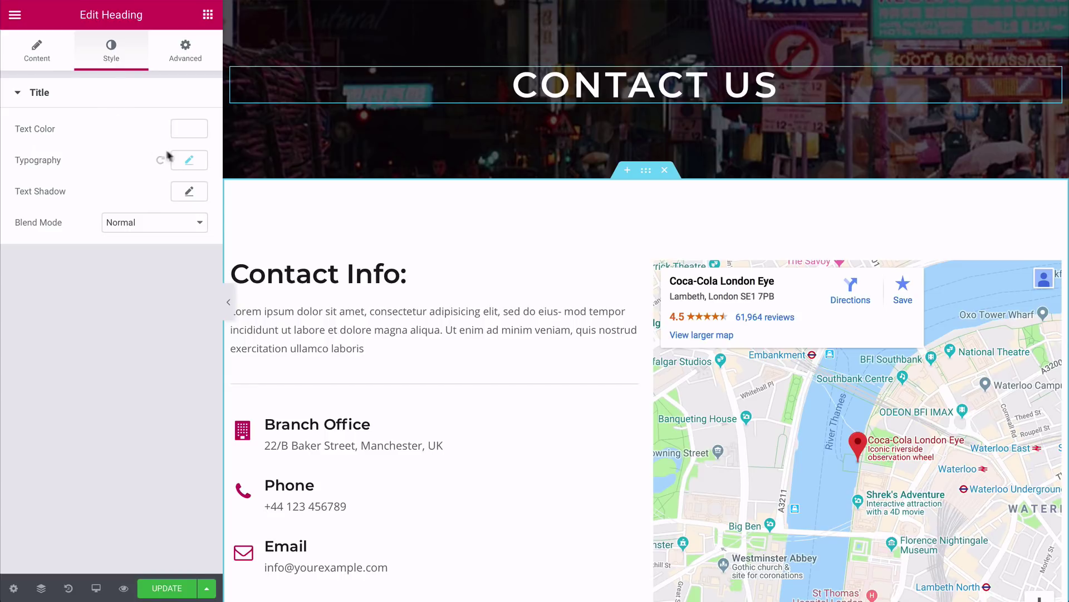
click(189, 160)
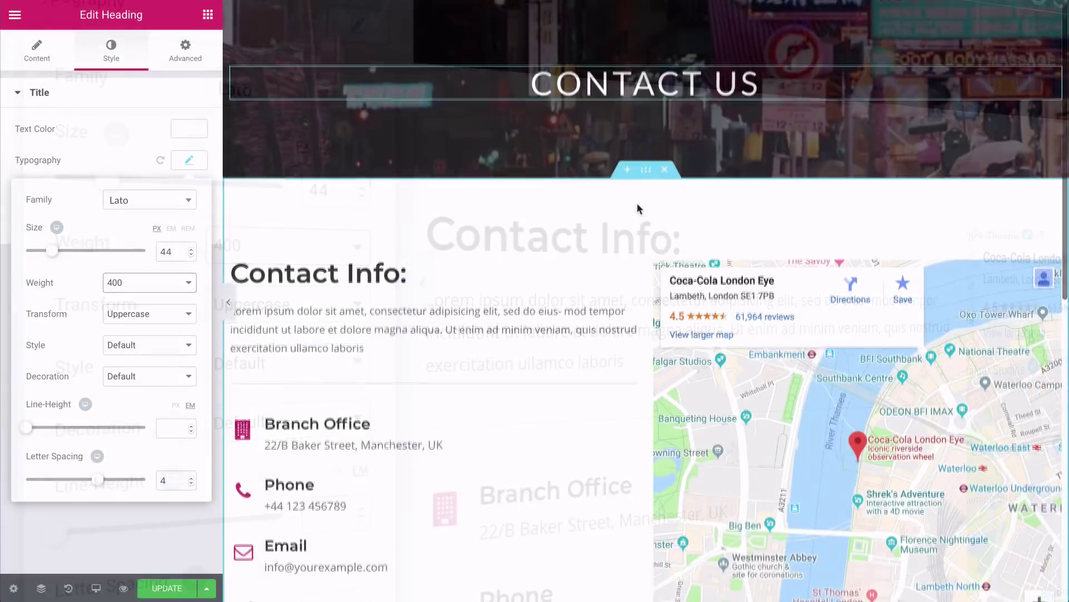
scroll(637, 204, down, 3)
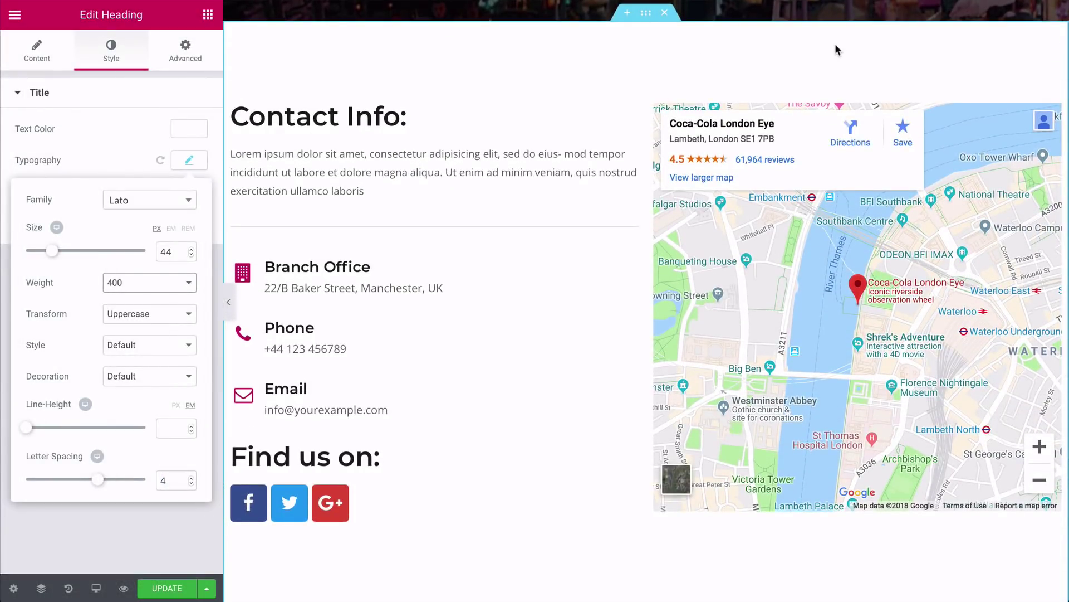
click(952, 117)
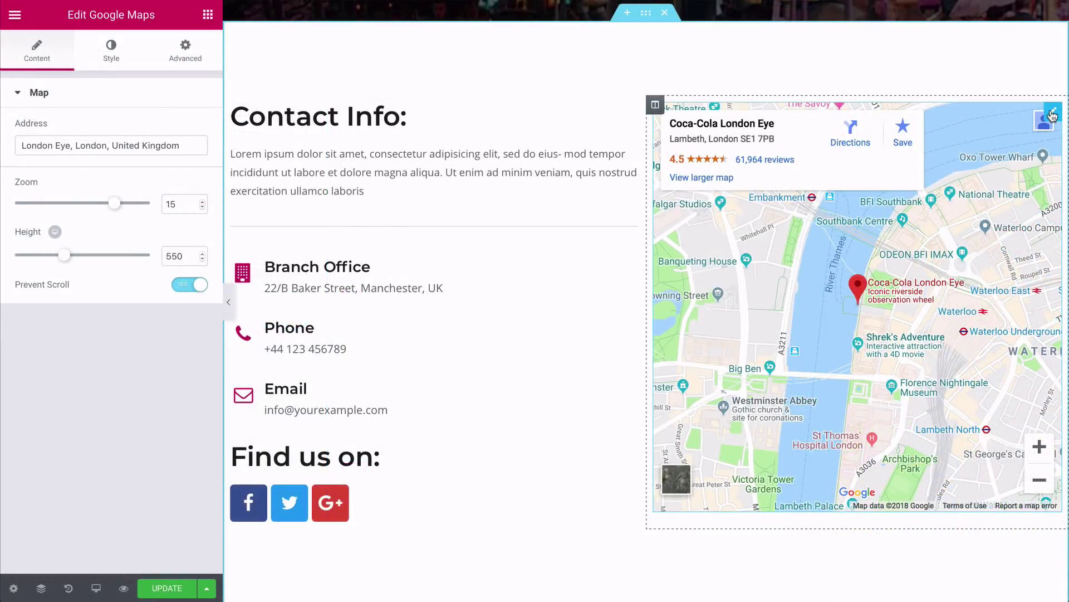
Step: Delete the map, divider, Branch Office block, 'Find us on:' heading and lorem ipsum paragraph
right_click(1052, 115)
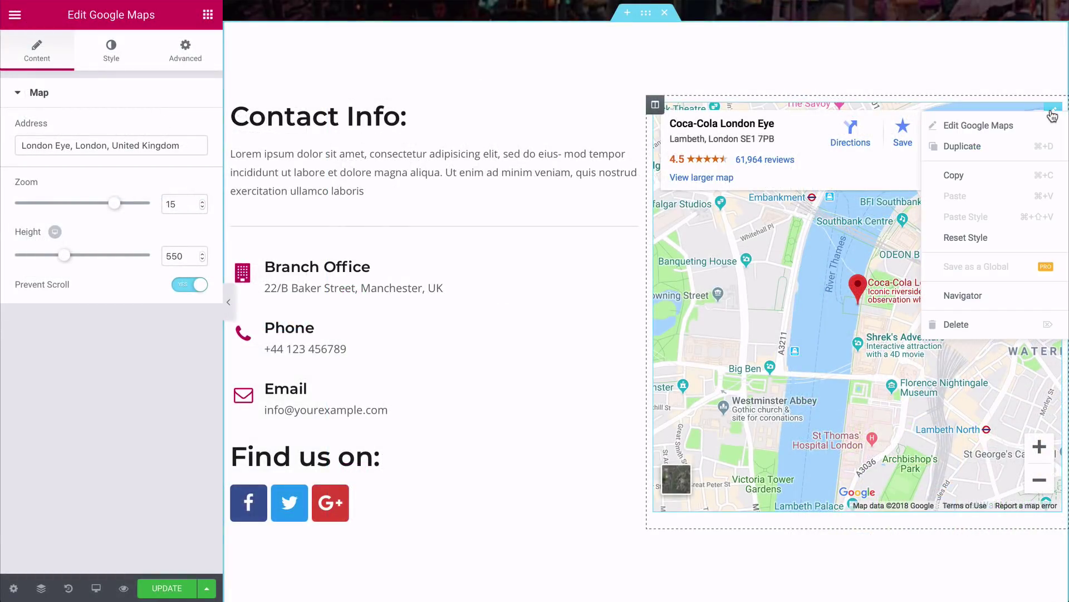
click(965, 329)
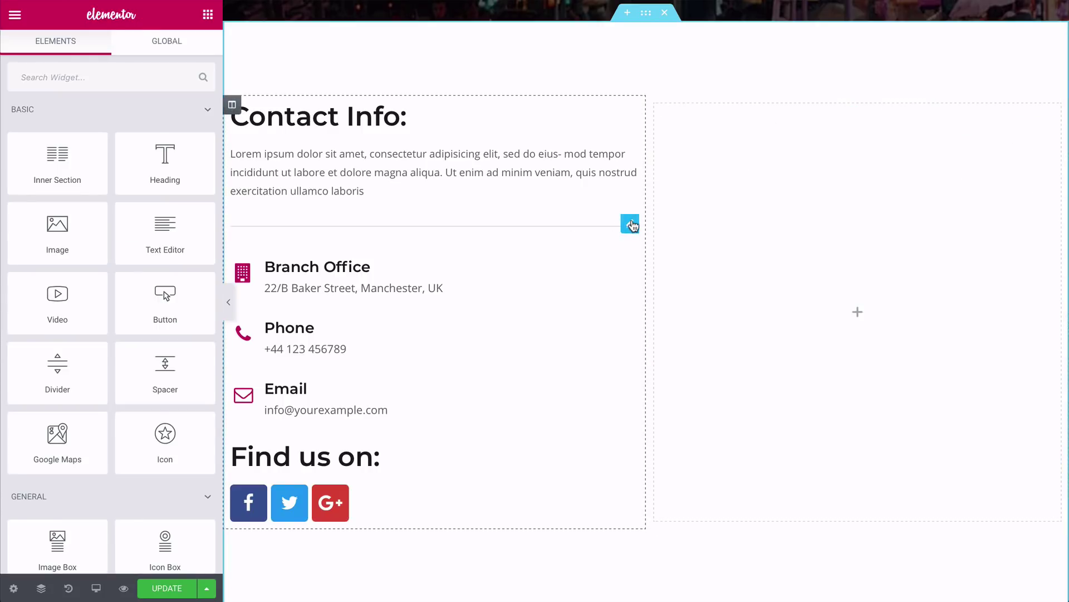
right_click(629, 224)
click(659, 433)
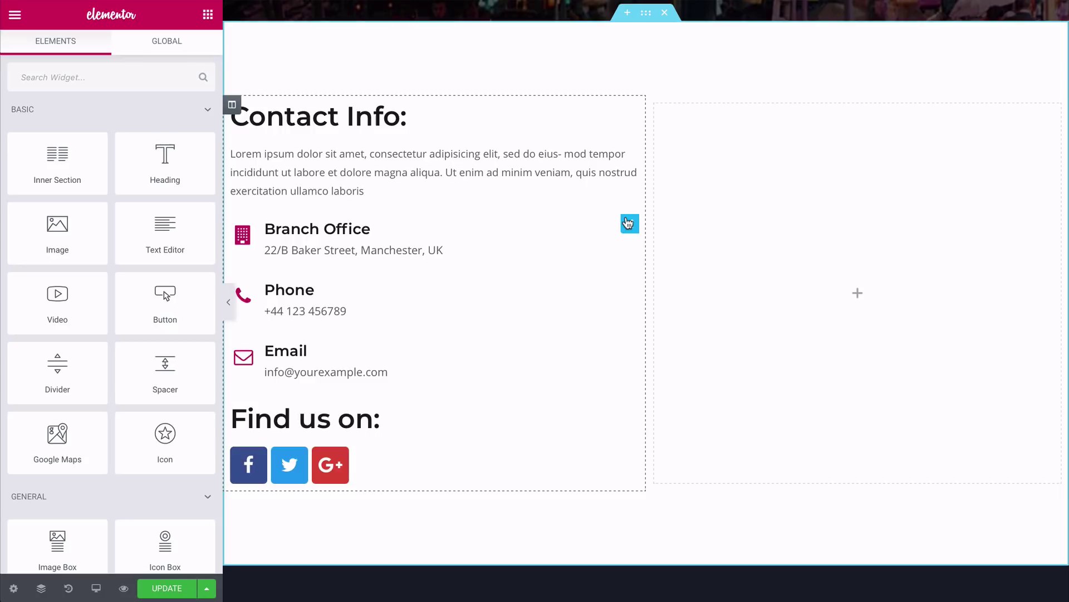
right_click(628, 224)
click(657, 433)
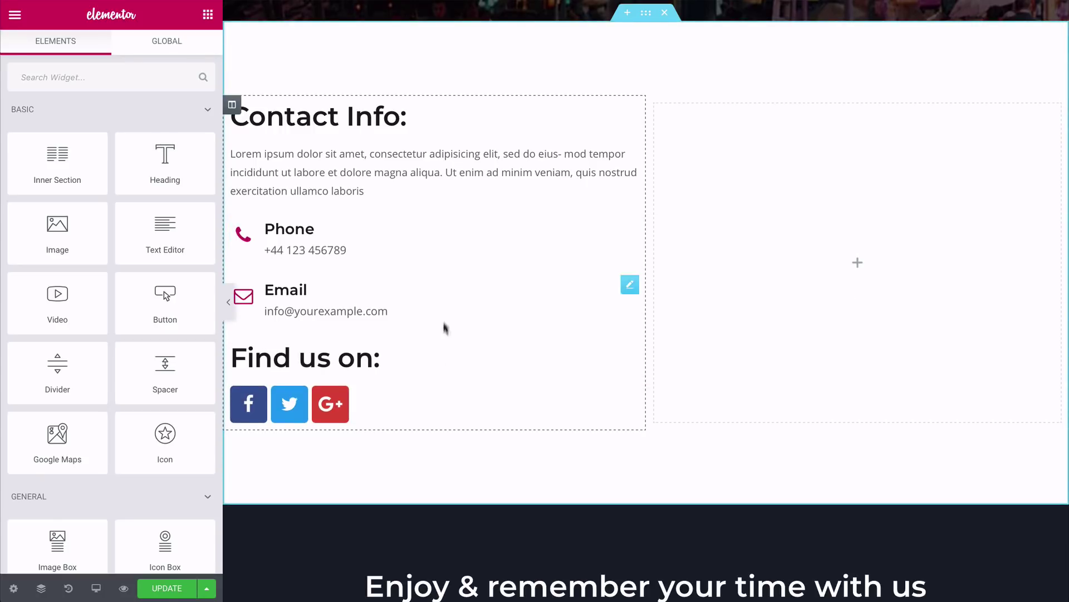
right_click(630, 352)
click(660, 562)
right_click(630, 157)
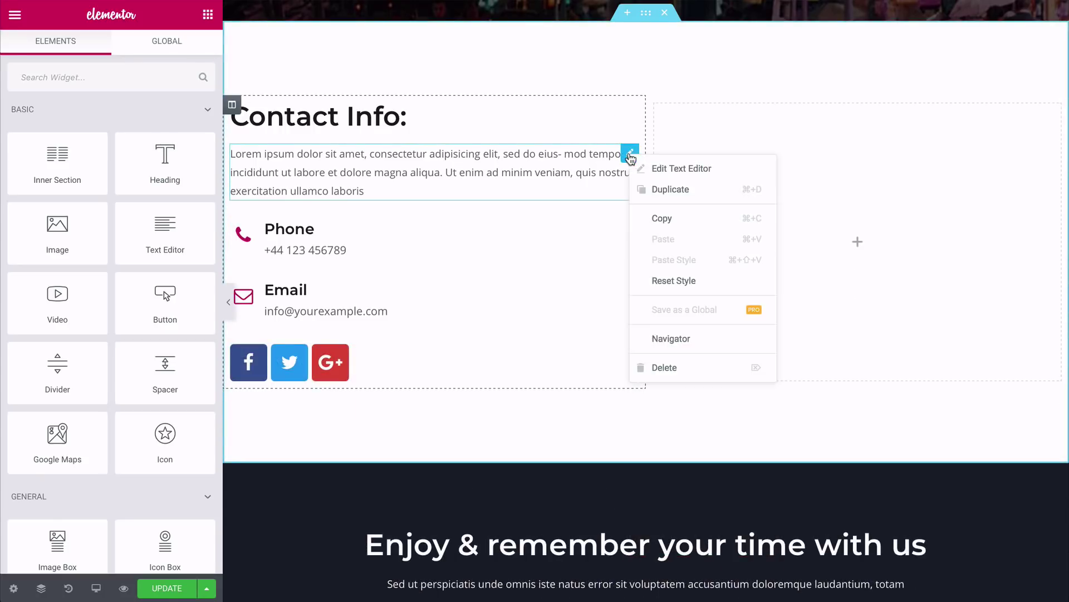
click(662, 367)
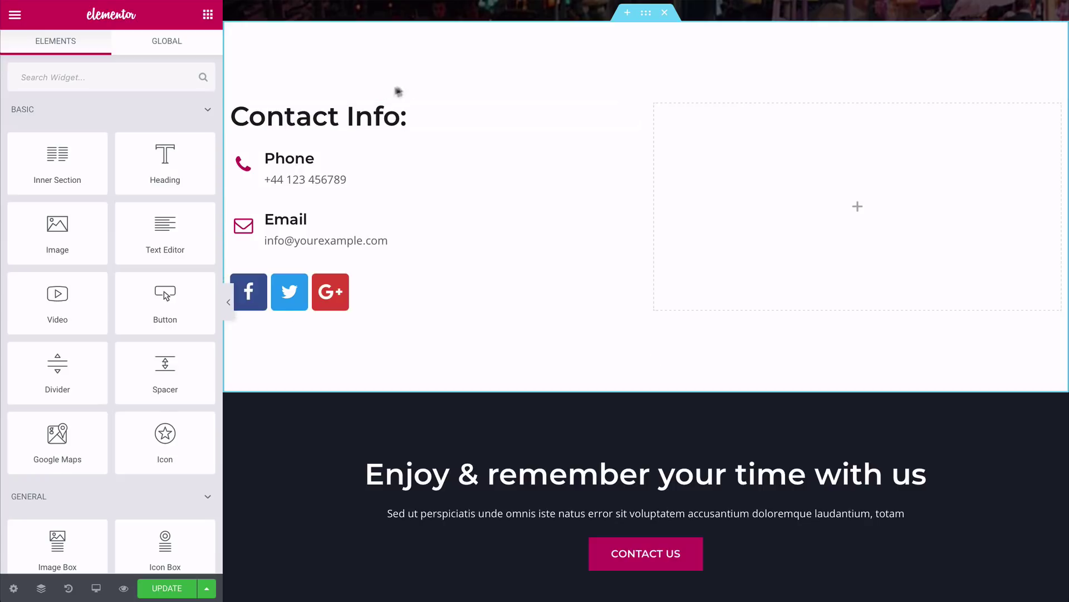
click(407, 115)
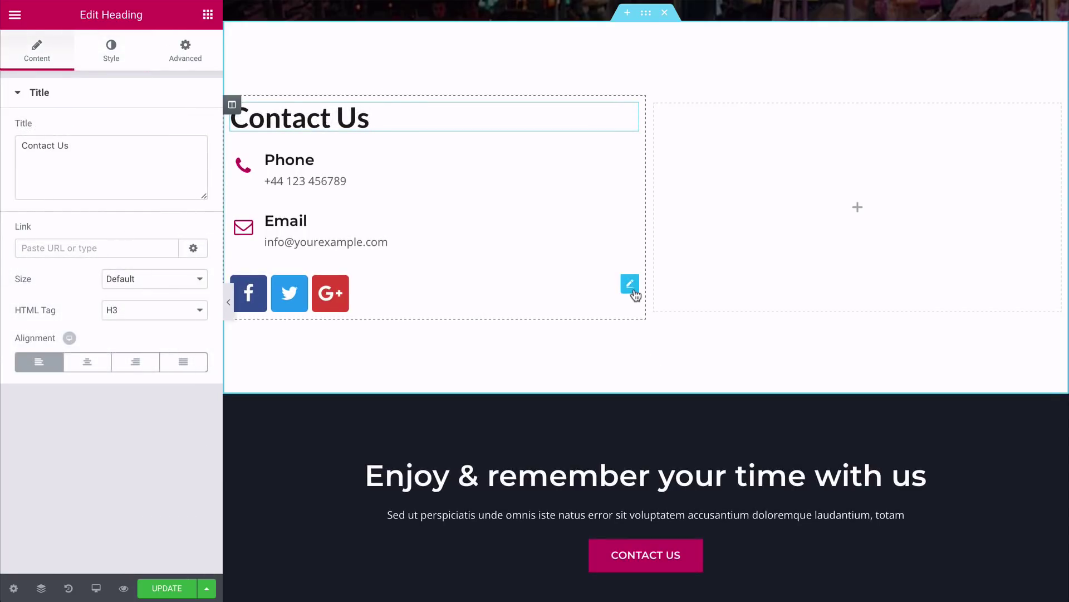
Step: Move the social icons under the heading, set their size to 19, and add 20 px top padding
drag(632, 291, 582, 141)
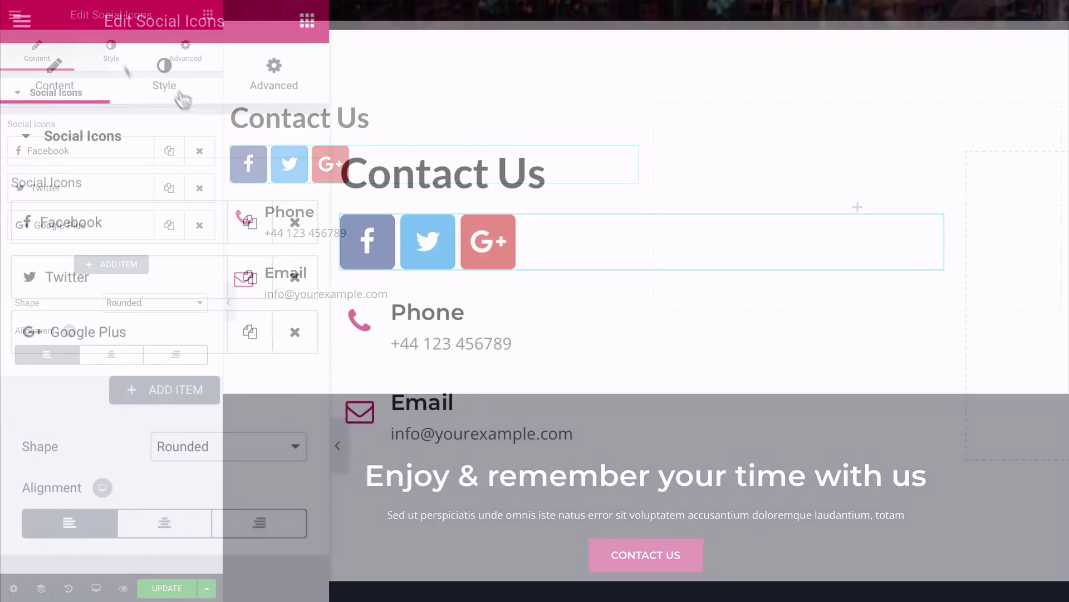
click(166, 75)
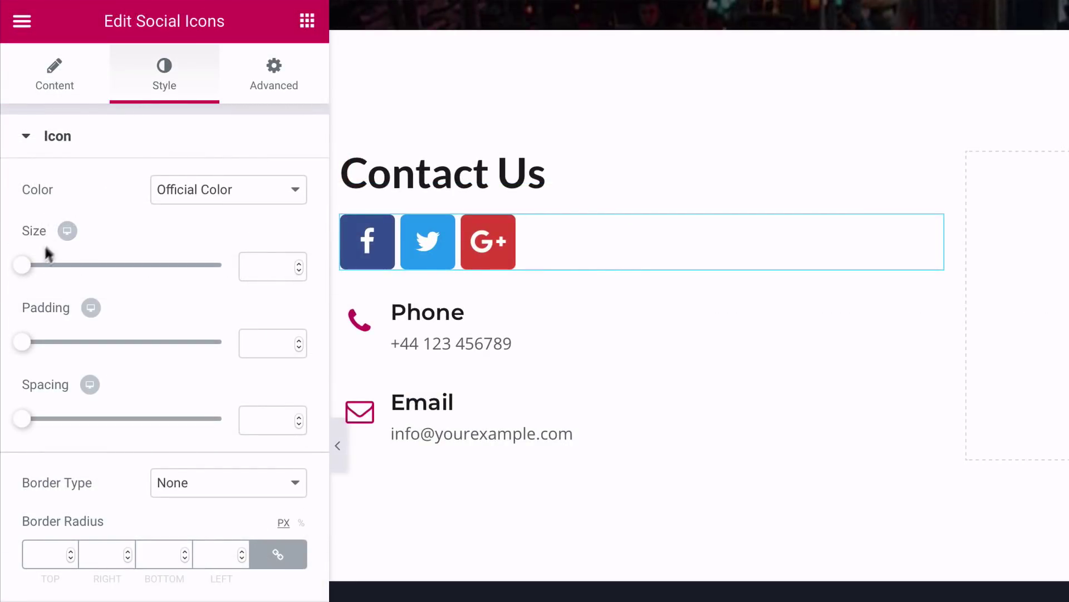
click(30, 267)
drag(31, 269, 35, 268)
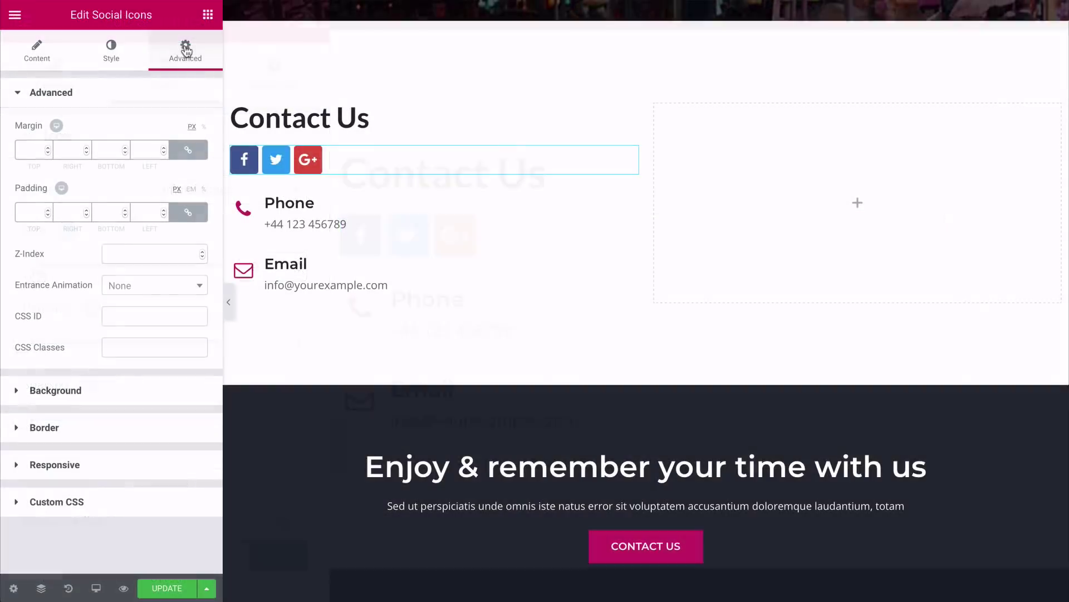
click(190, 214)
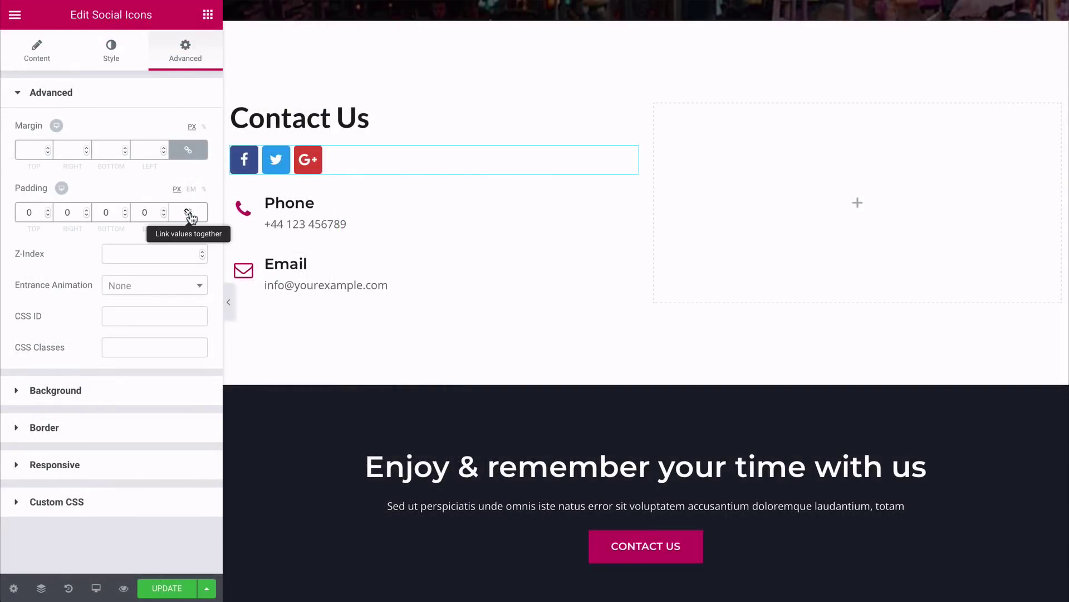
click(48, 210)
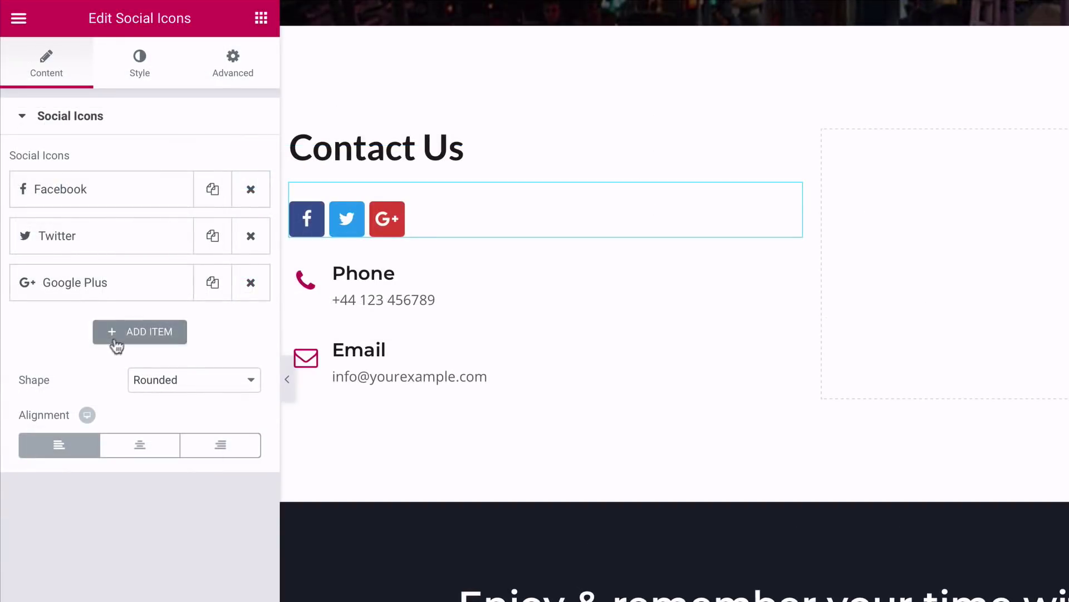
Step: Add an Instagram icon and switch the Google Plus item to YouTube
click(134, 334)
click(105, 397)
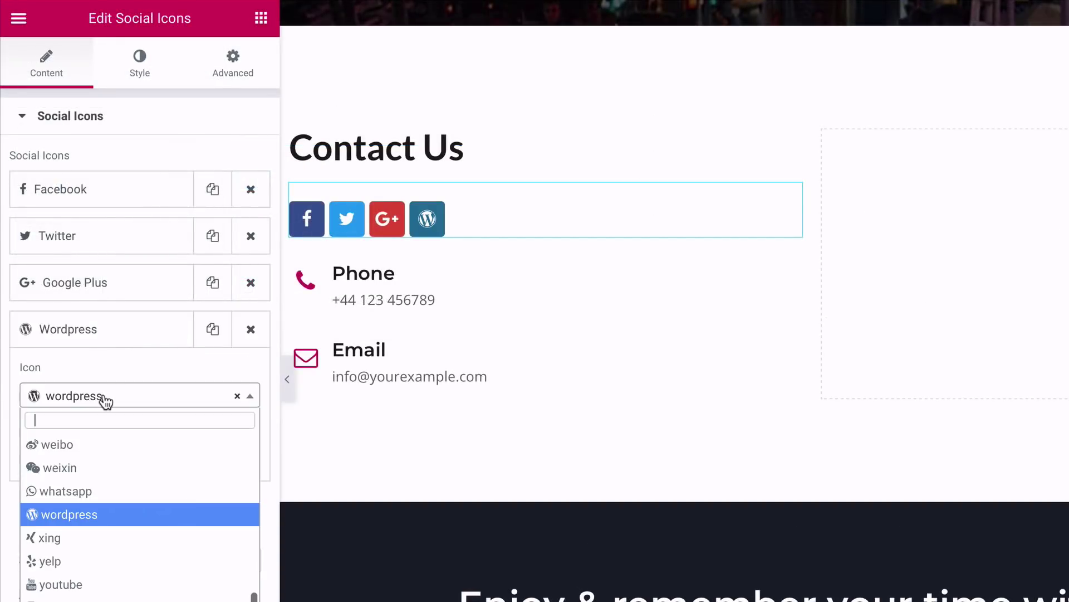
text(in)
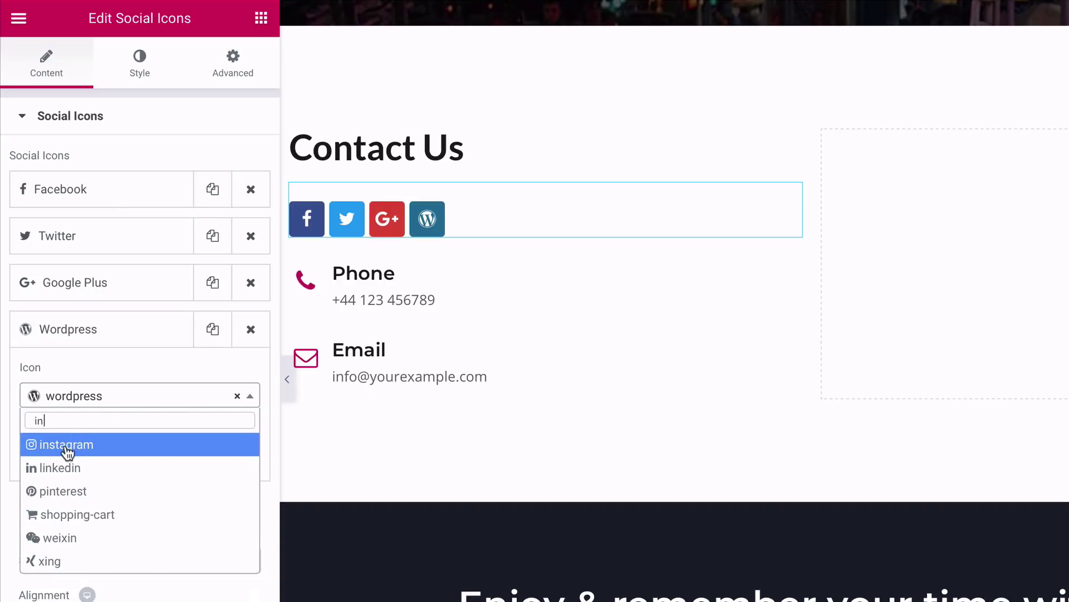
click(67, 446)
click(100, 287)
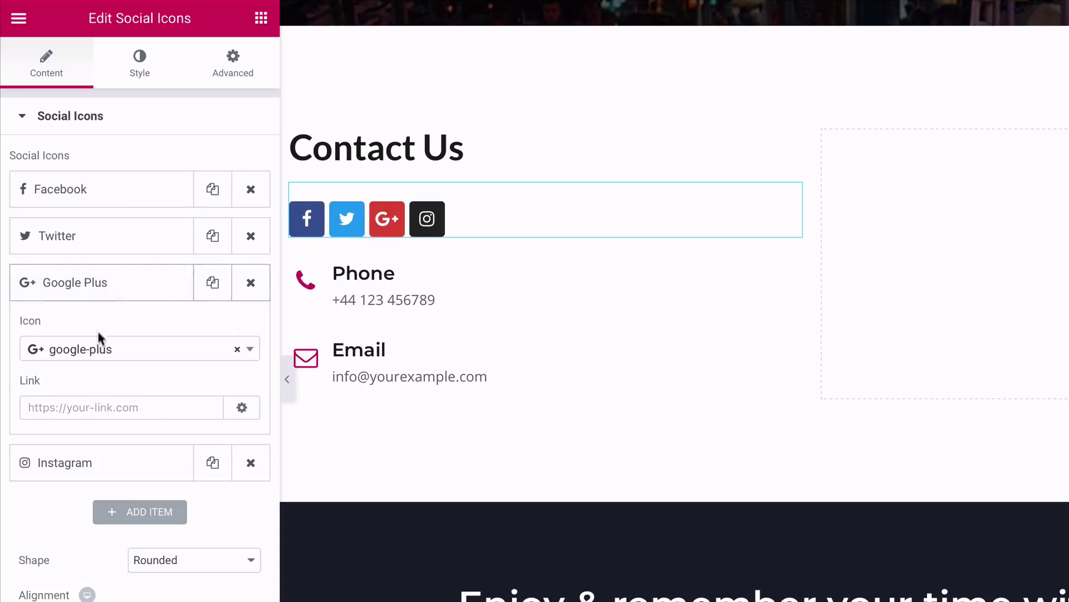
click(97, 350)
text(yo)
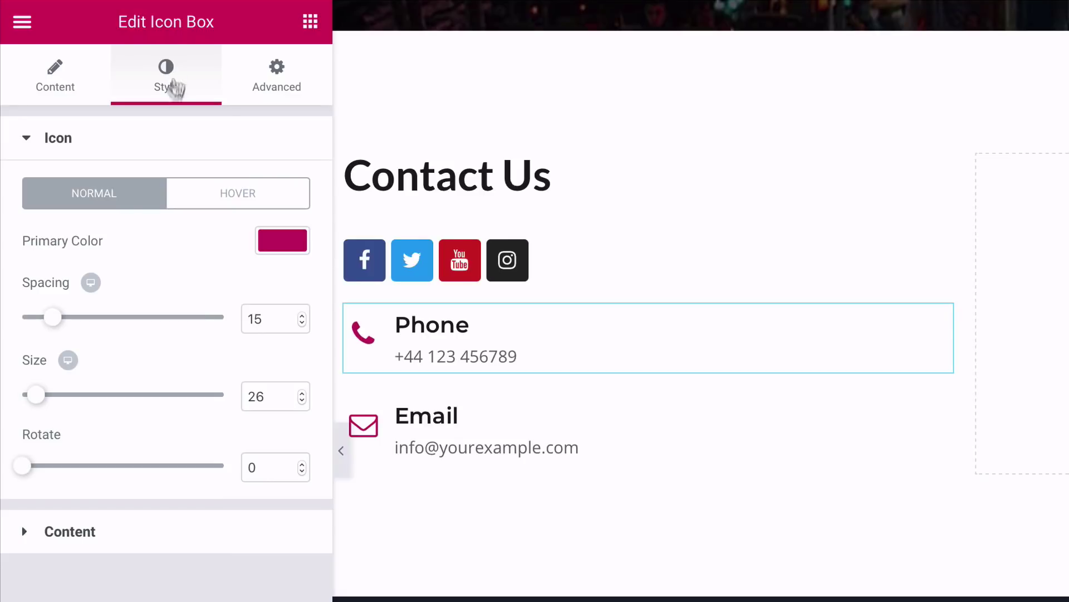
Step: Shrink the phone icon to 23, color the icons #27ddad, and move the contact column right
drag(36, 396, 33, 399)
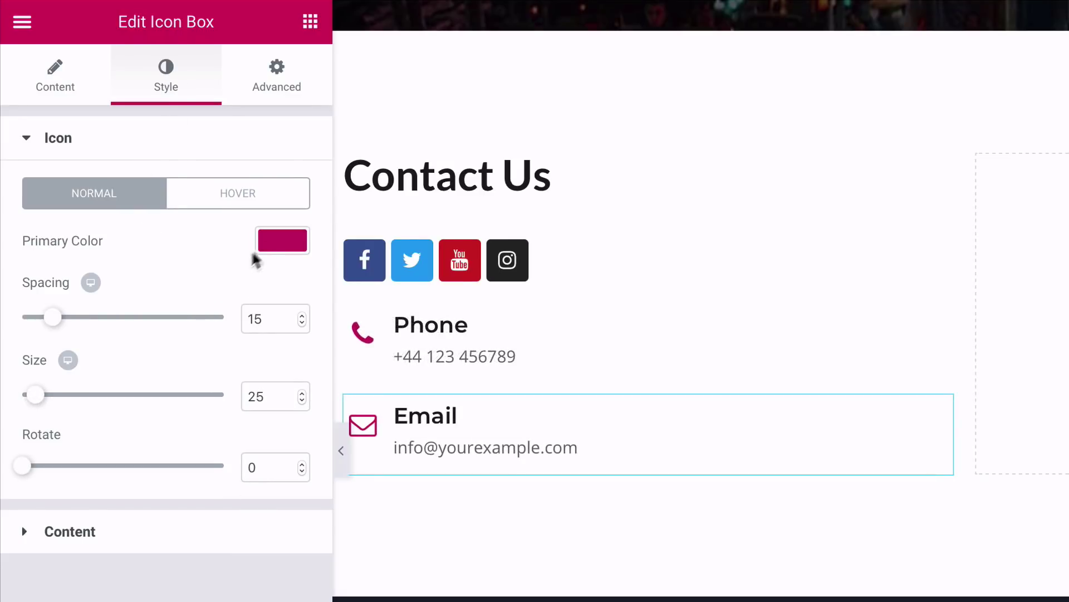
click(277, 240)
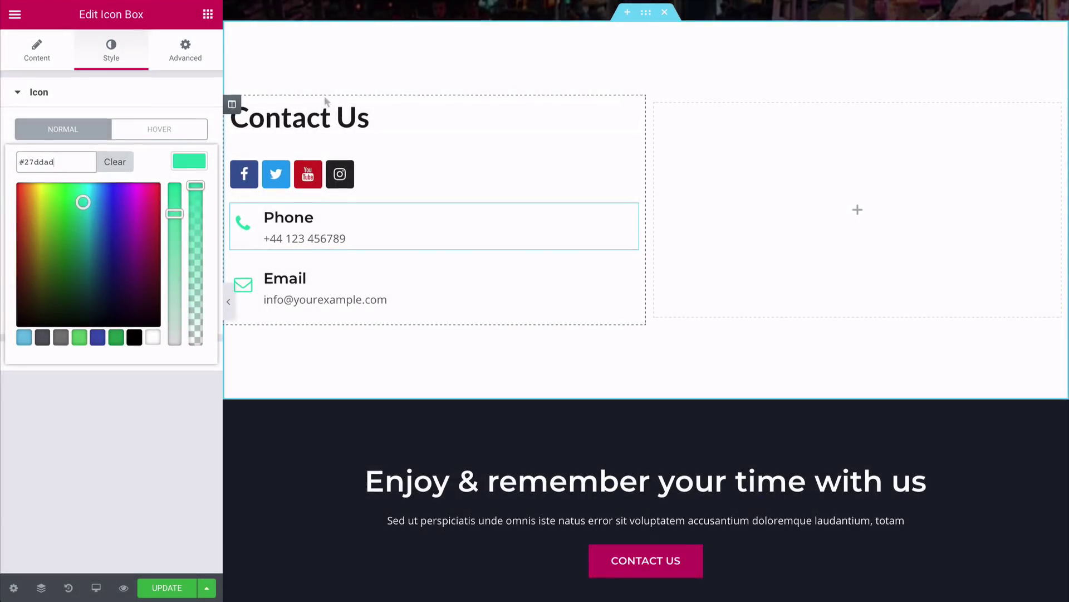
drag(233, 106, 717, 140)
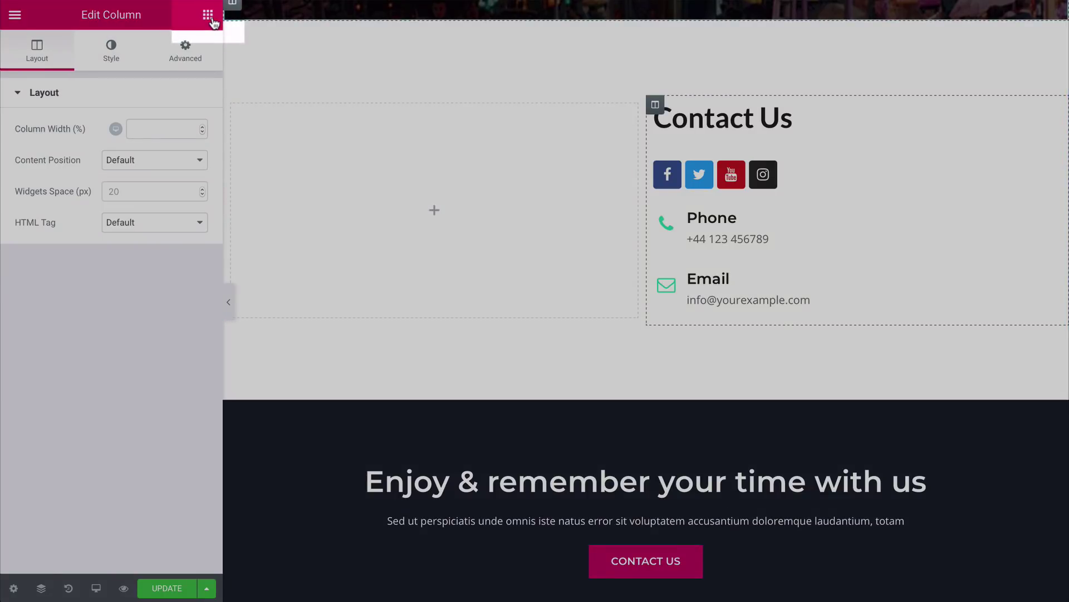
Step: Drag a Premium Contact Form7 widget into the empty left column and update the page
click(207, 15)
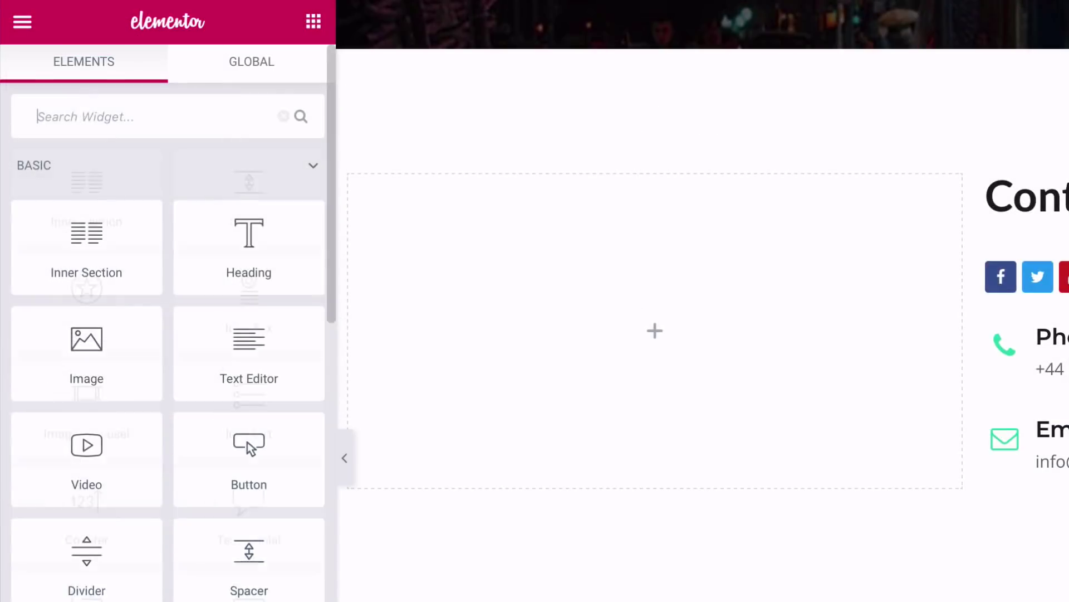
text(contact)
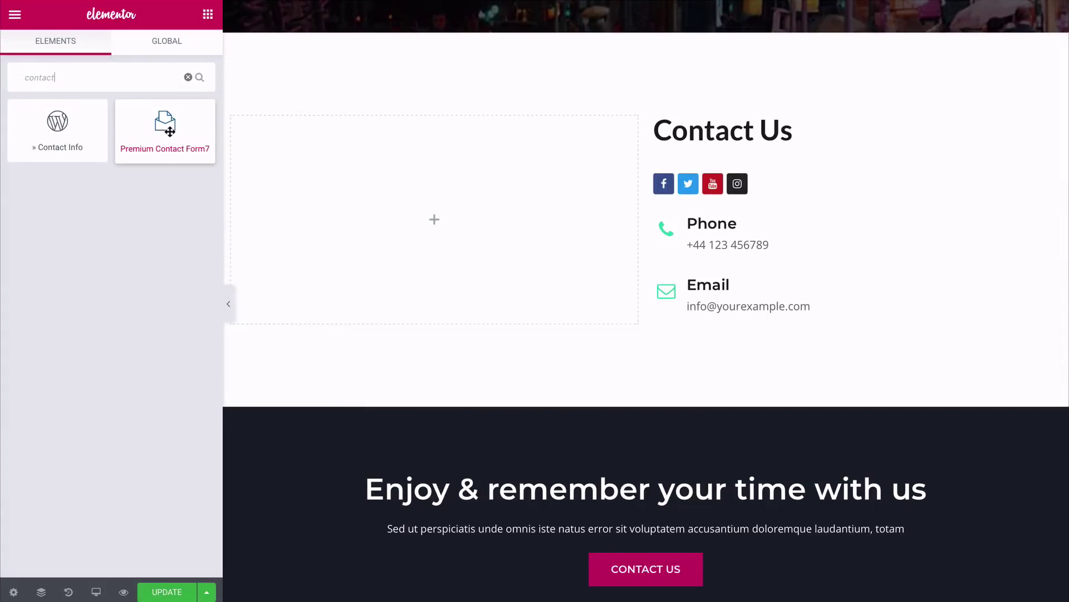
drag(169, 132, 375, 212)
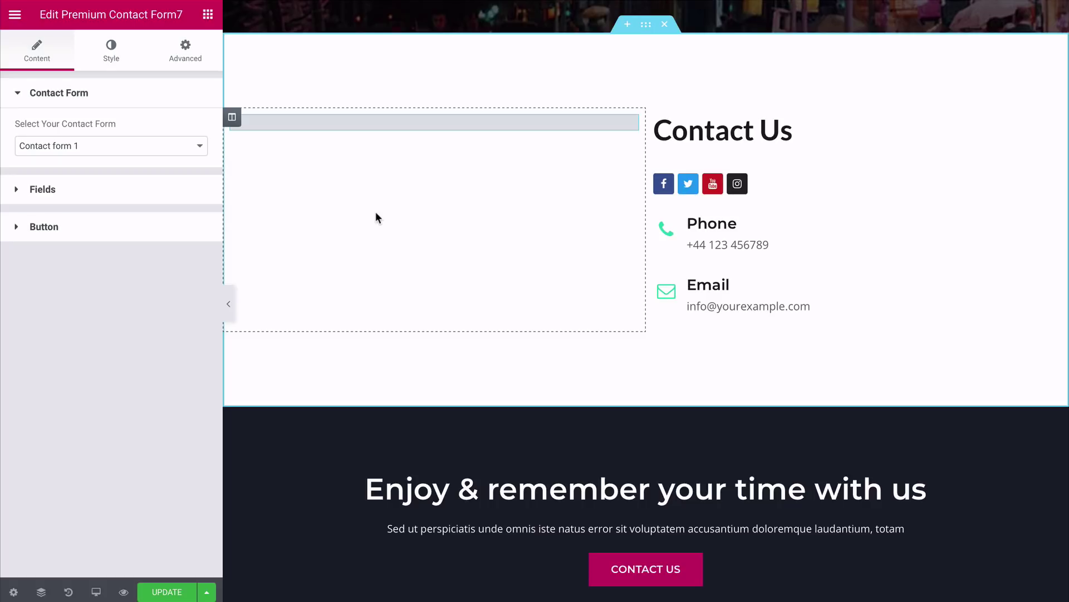
scroll(376, 211, down, 5)
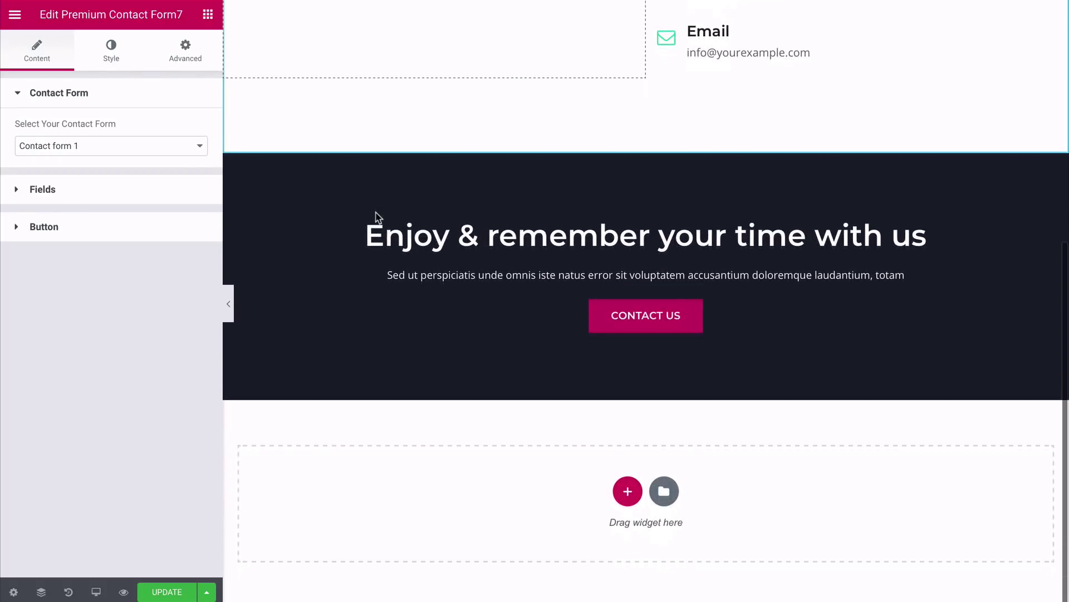
scroll(663, 156, up, 5)
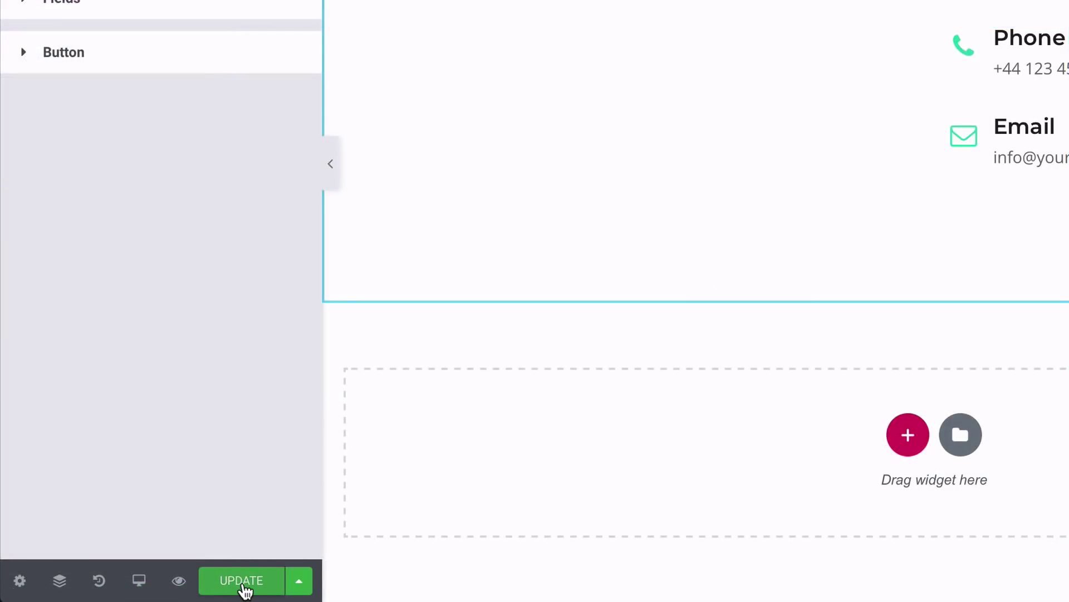
click(243, 582)
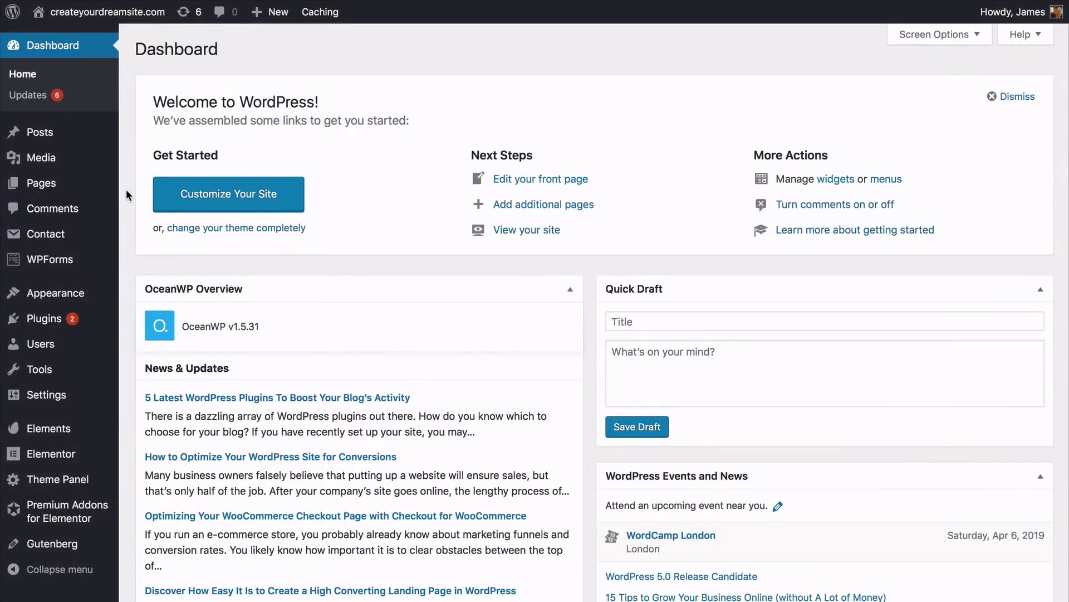
Step: Bulk-delete the existing Contact form 1 from the Contact Forms list
mouse_move(99, 240)
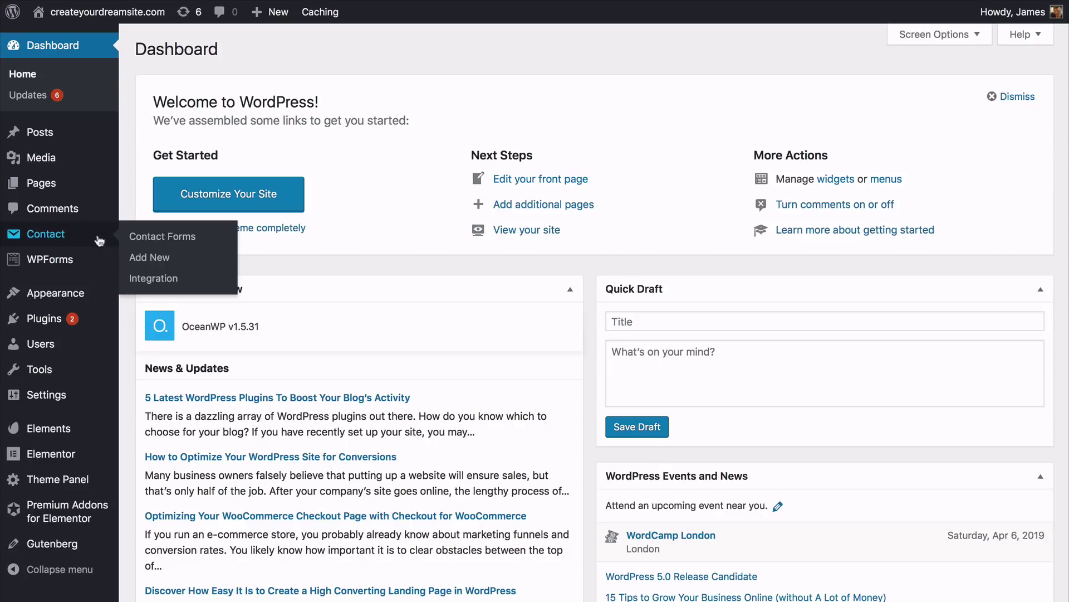
click(161, 238)
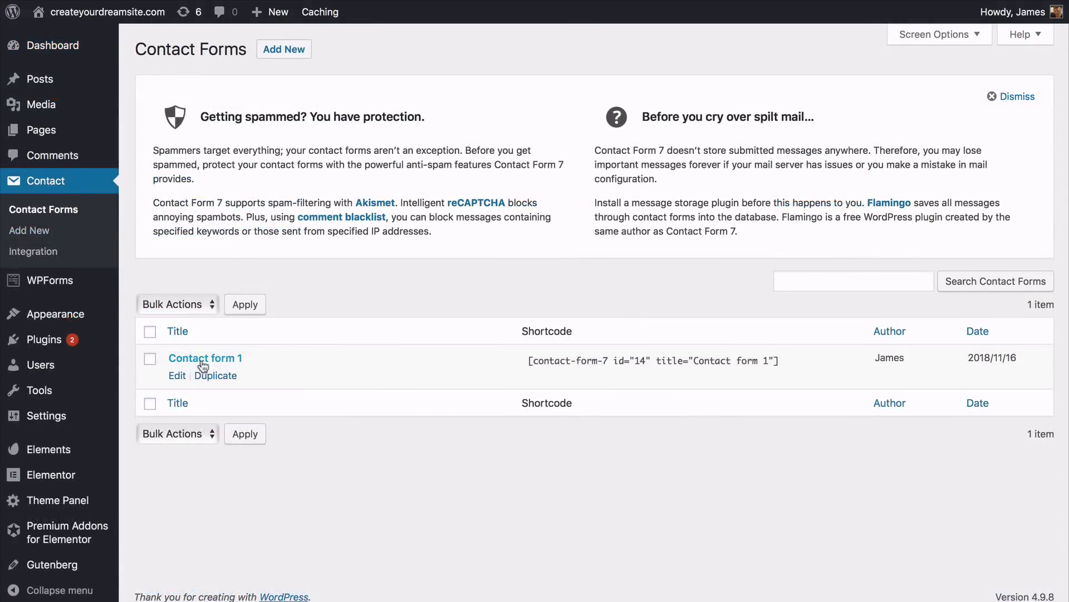
click(149, 331)
click(175, 304)
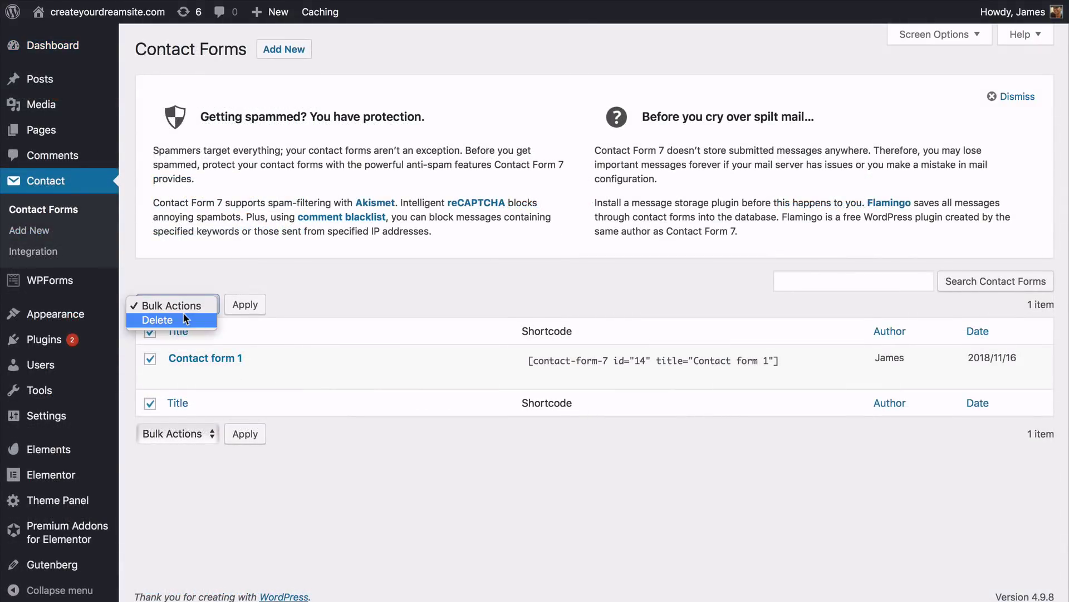
click(177, 322)
click(245, 304)
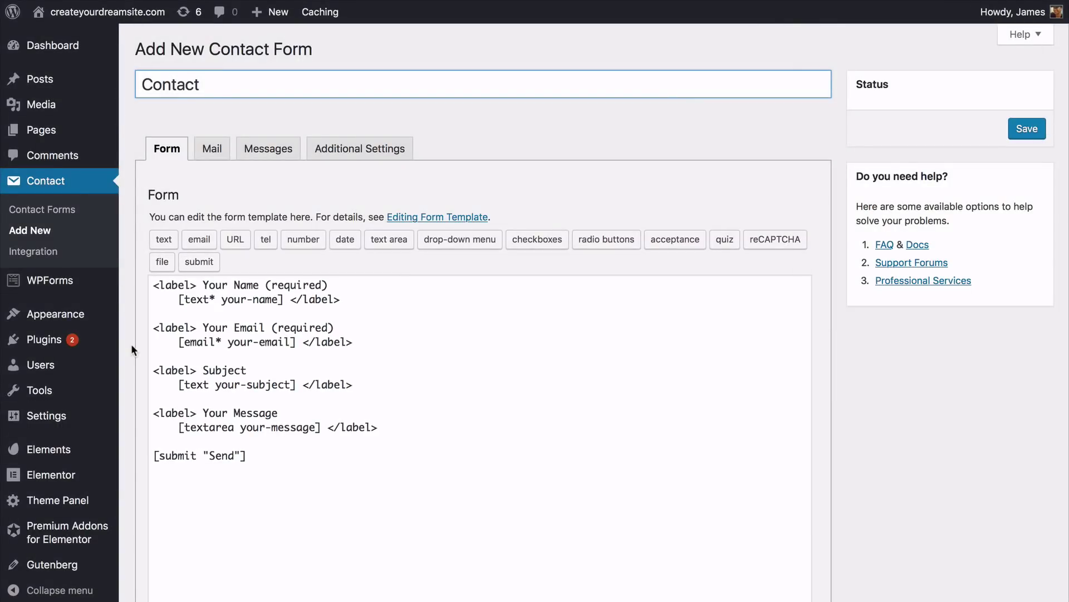
Step: Remove the Subject label and field from the new Contact form's template
triple_click(153, 369)
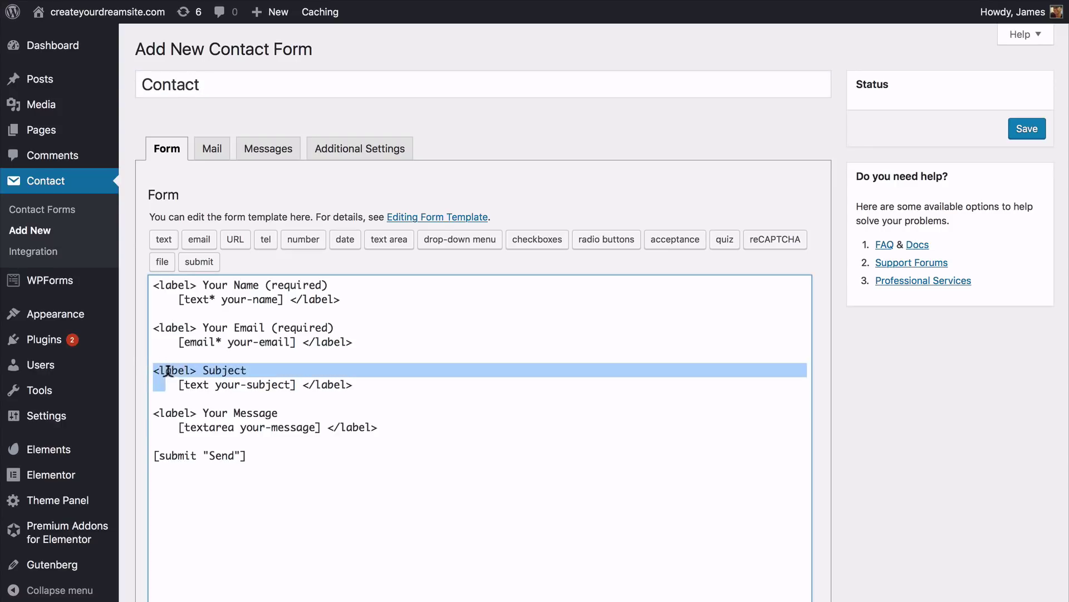
drag(167, 370, 350, 382)
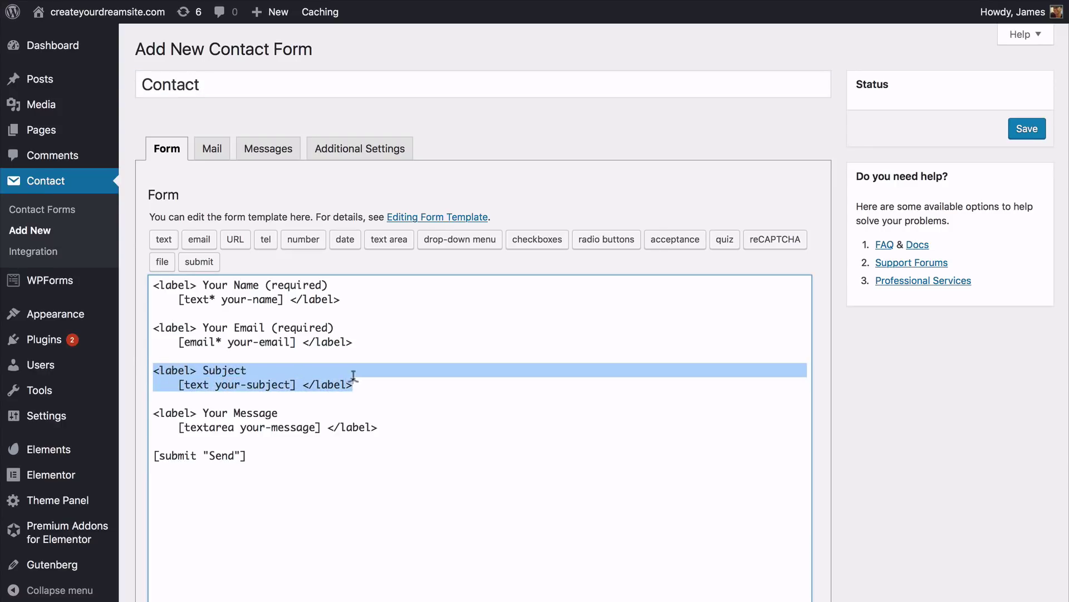
key(BackSpace)
key(BackSpace)
key(BackSpace)
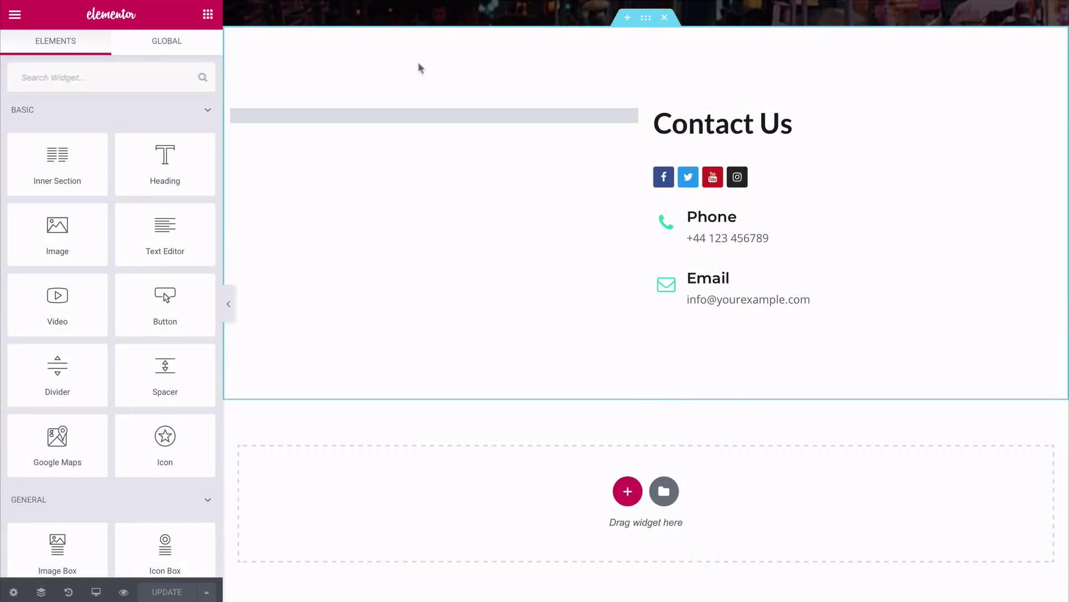
Step: Load the new Contact form into the left-column widget and give its Send button a green background
click(397, 116)
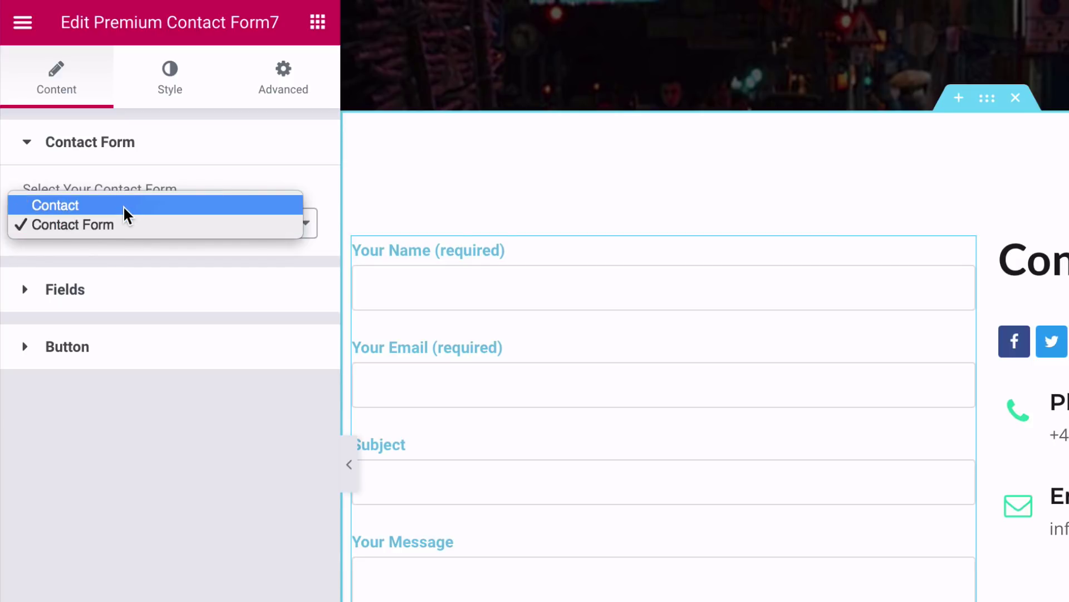
click(122, 206)
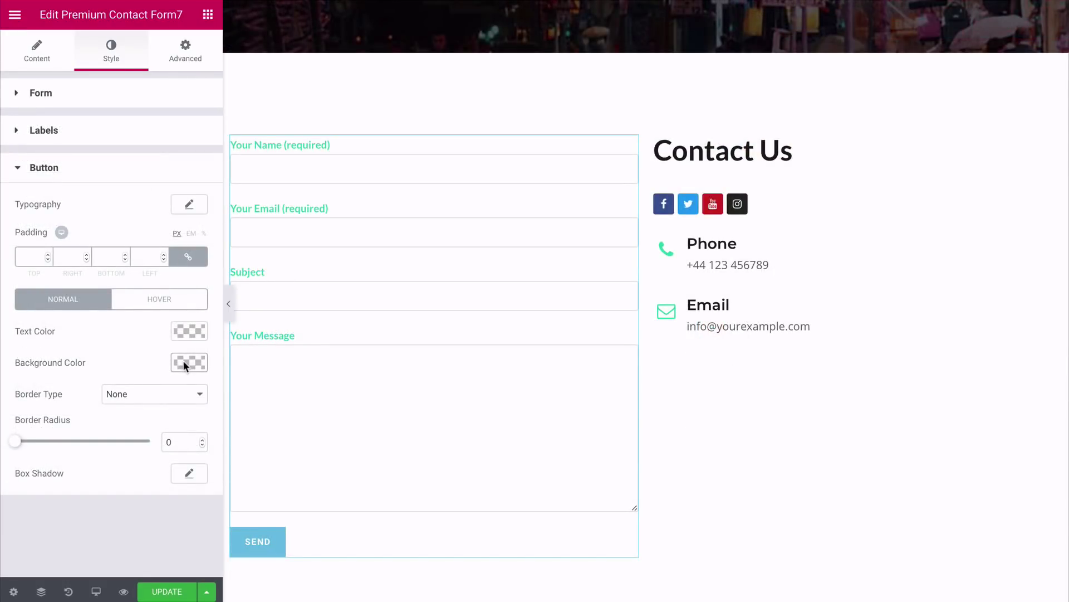
click(183, 360)
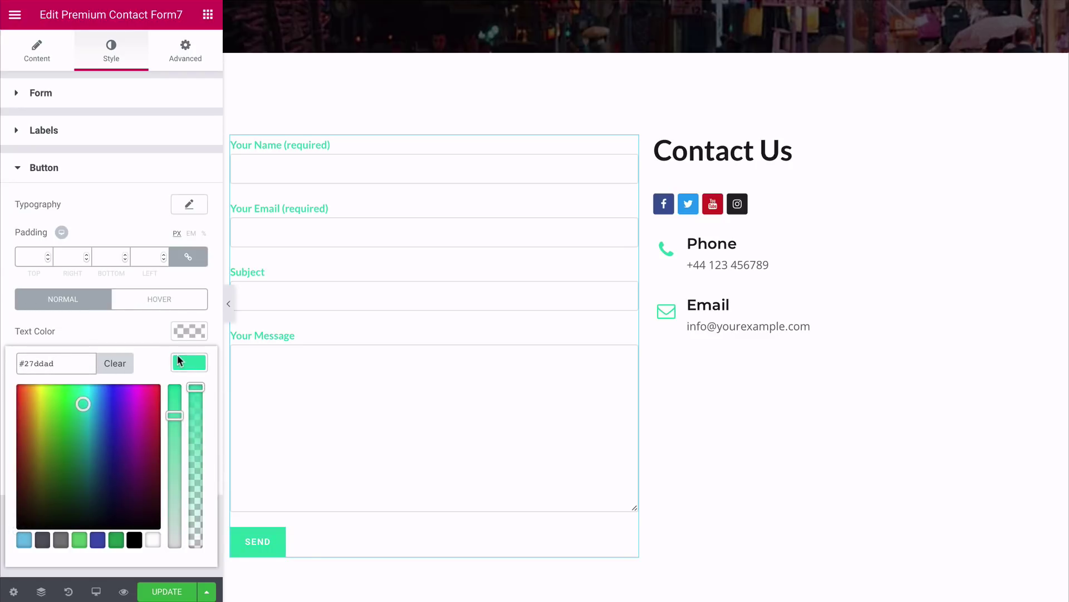
click(177, 358)
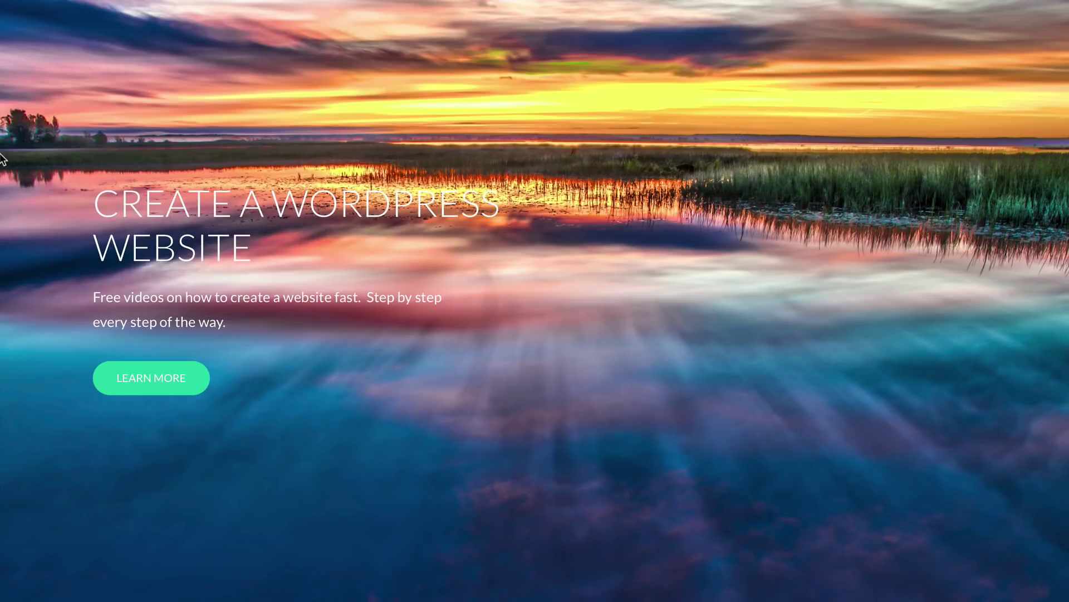
scroll(2, 159, down, 5)
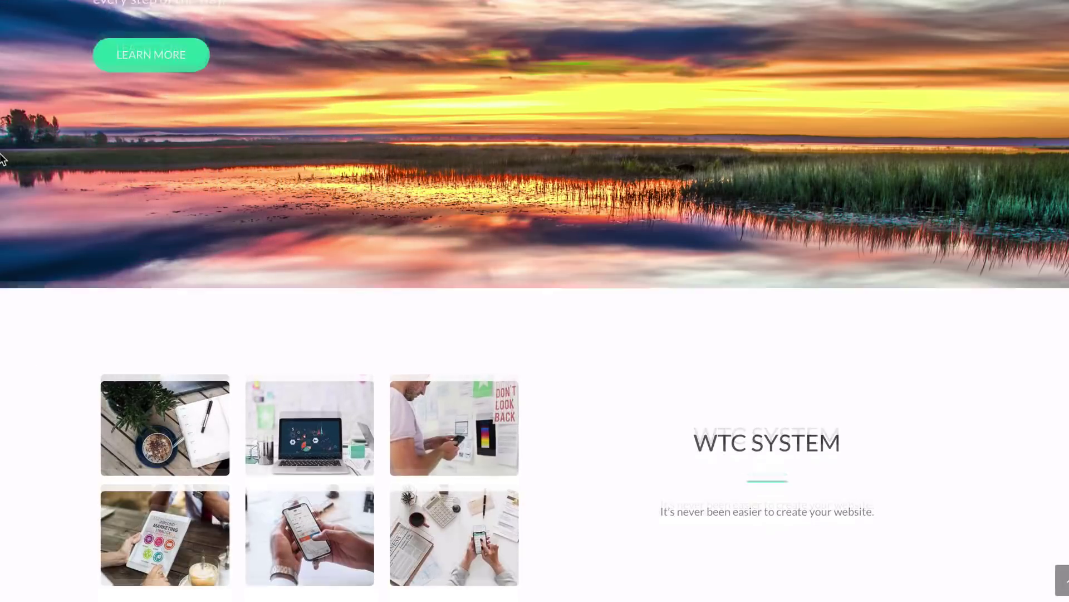
Step: Scroll down the live homepage to look over its sections
scroll(2, 159, down, 4)
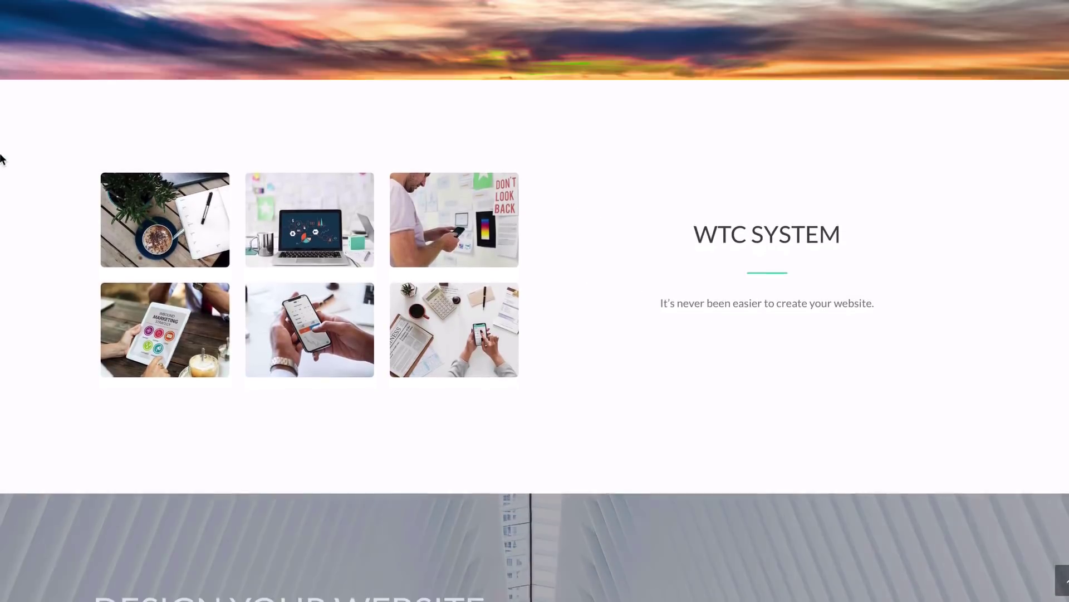
scroll(1, 159, down, 5)
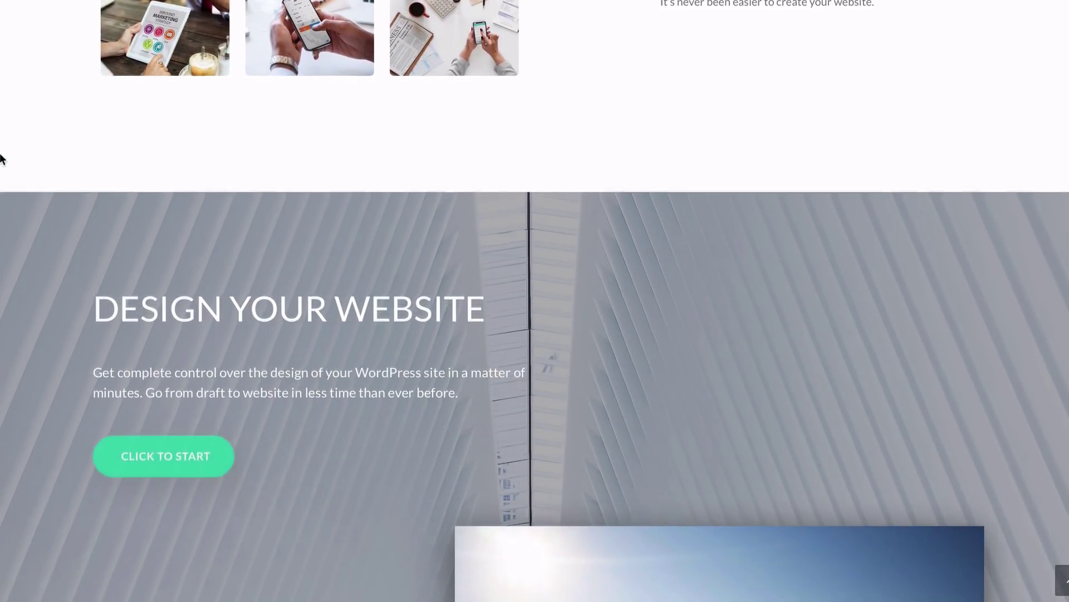
scroll(2, 159, down, 4)
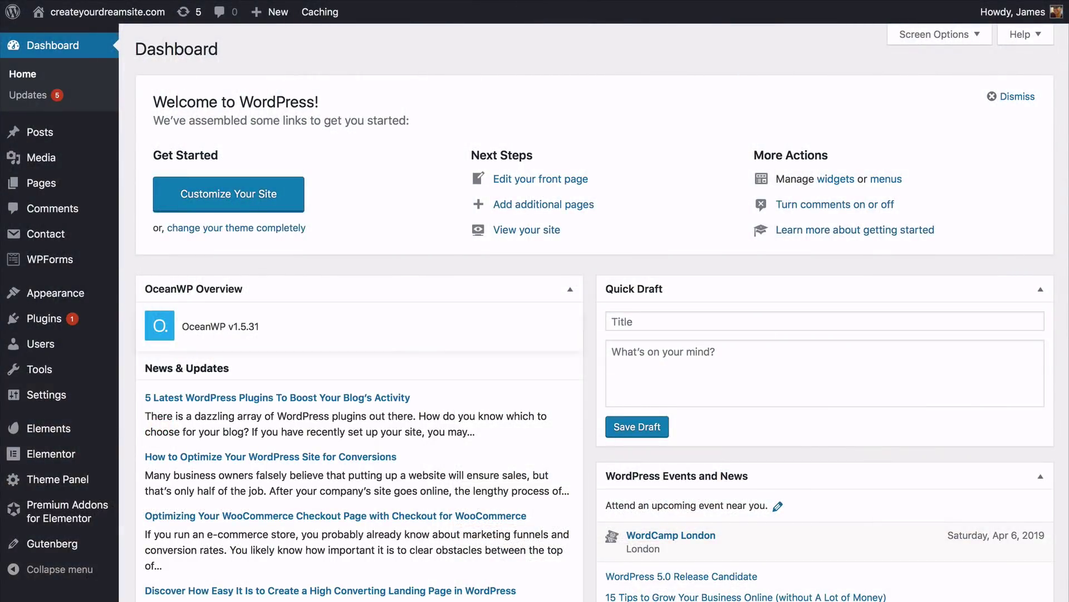
Step: Create Menu 1 with its pages ordered Home, About, Contact
mouse_move(107, 295)
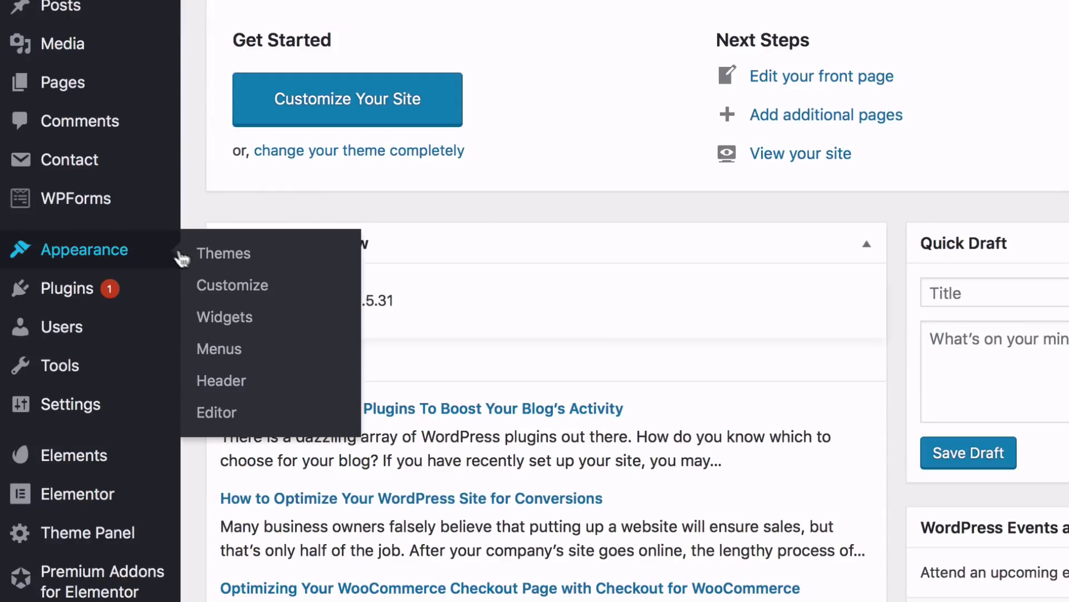
click(221, 352)
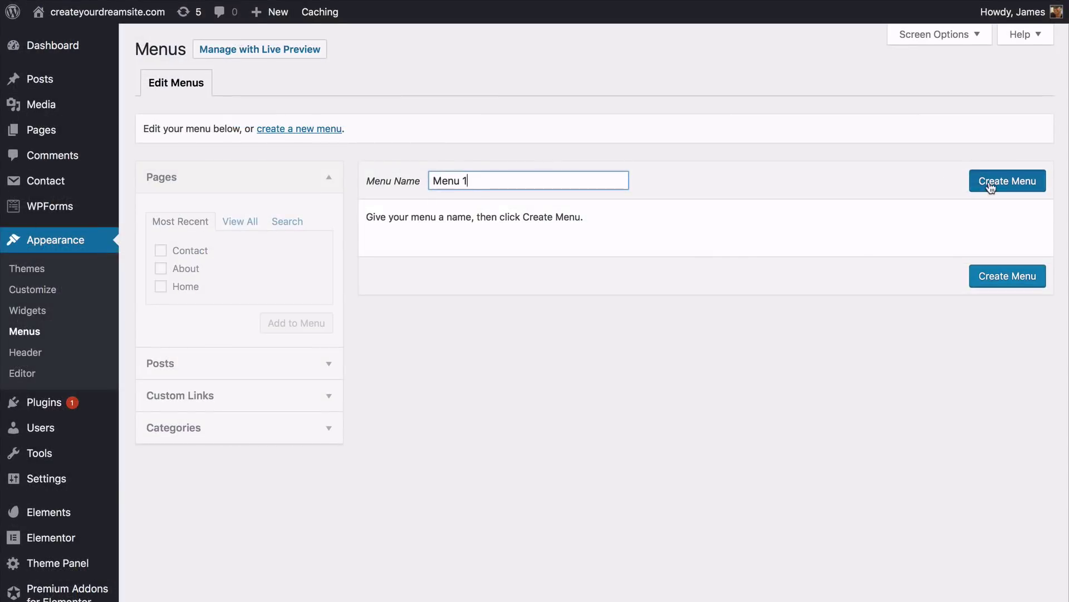
click(989, 188)
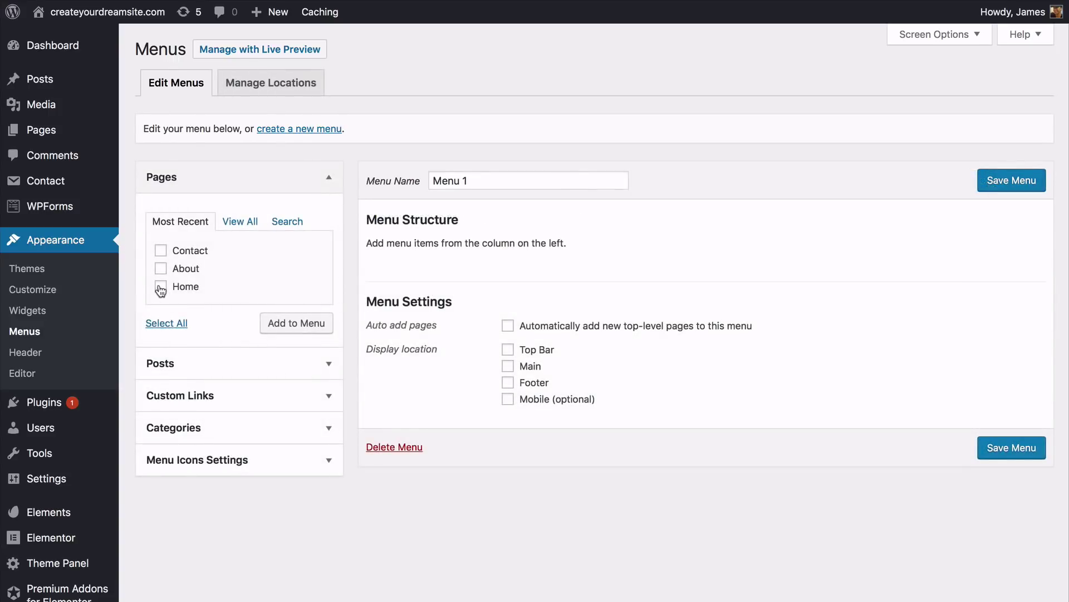
click(161, 268)
click(161, 250)
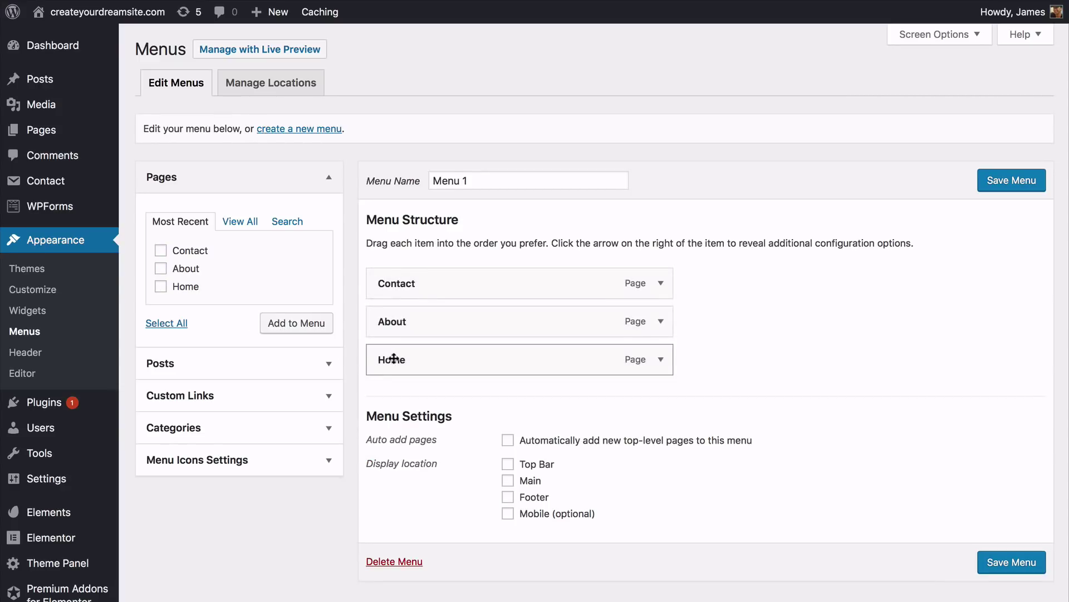
drag(397, 358, 390, 283)
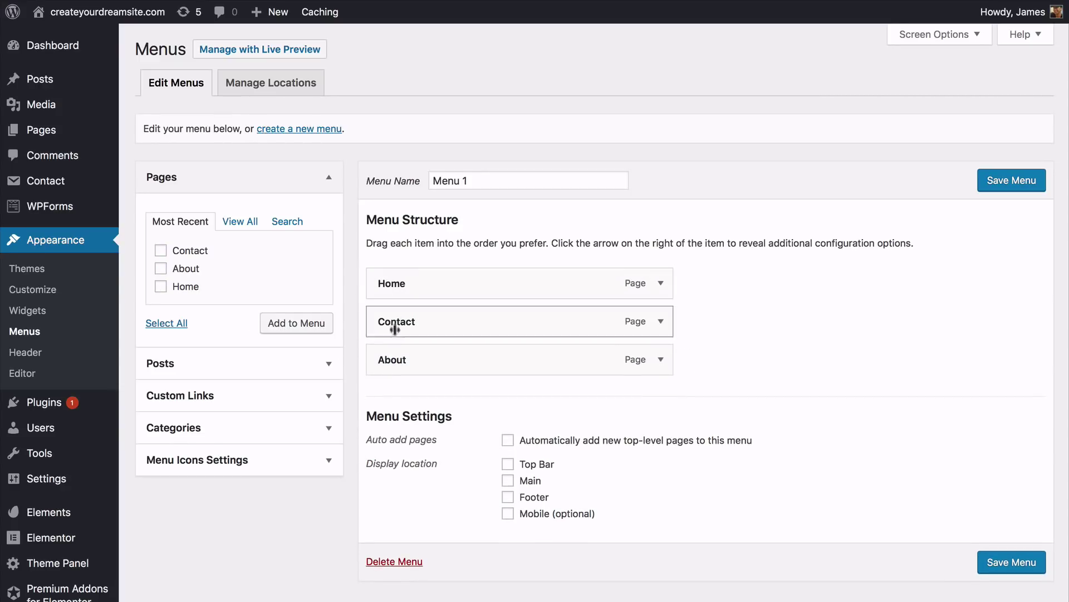
drag(395, 359, 393, 324)
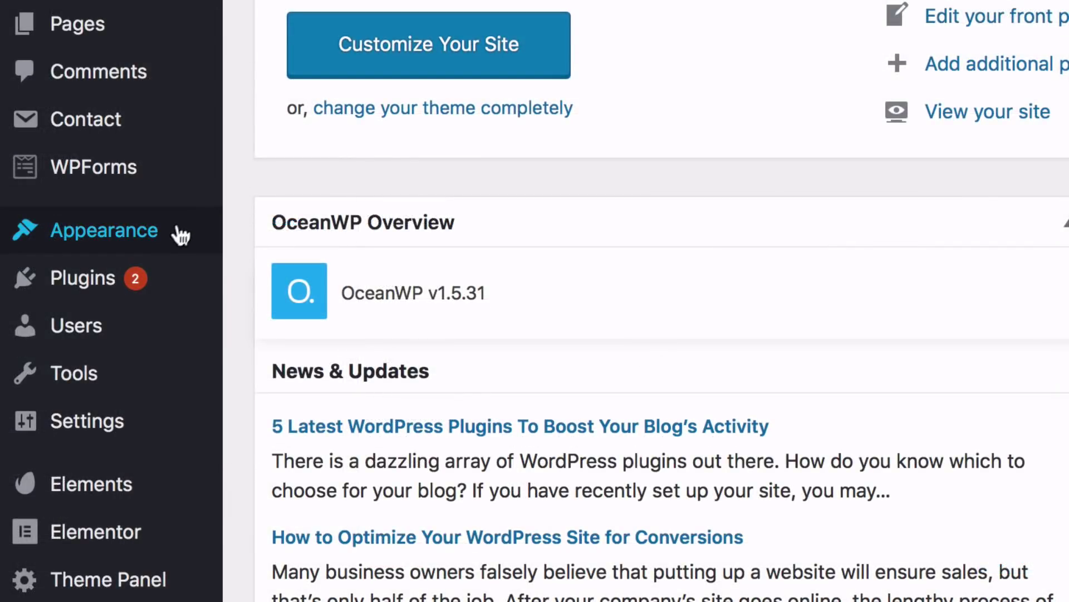
Step: Turn off the Header Border Bottom in the Customizer's general header options
mouse_move(181, 235)
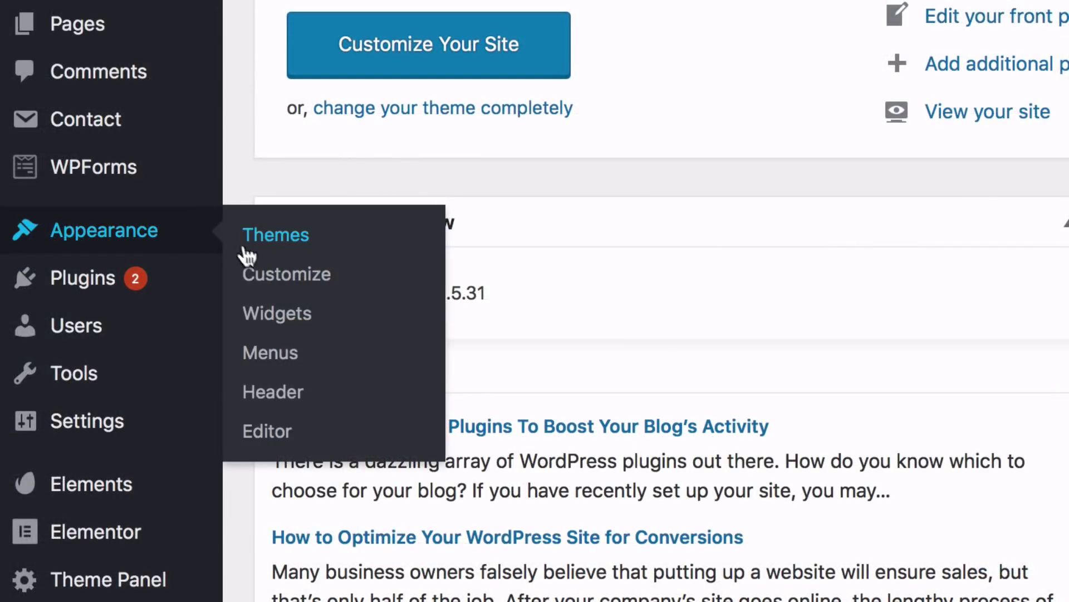
click(286, 274)
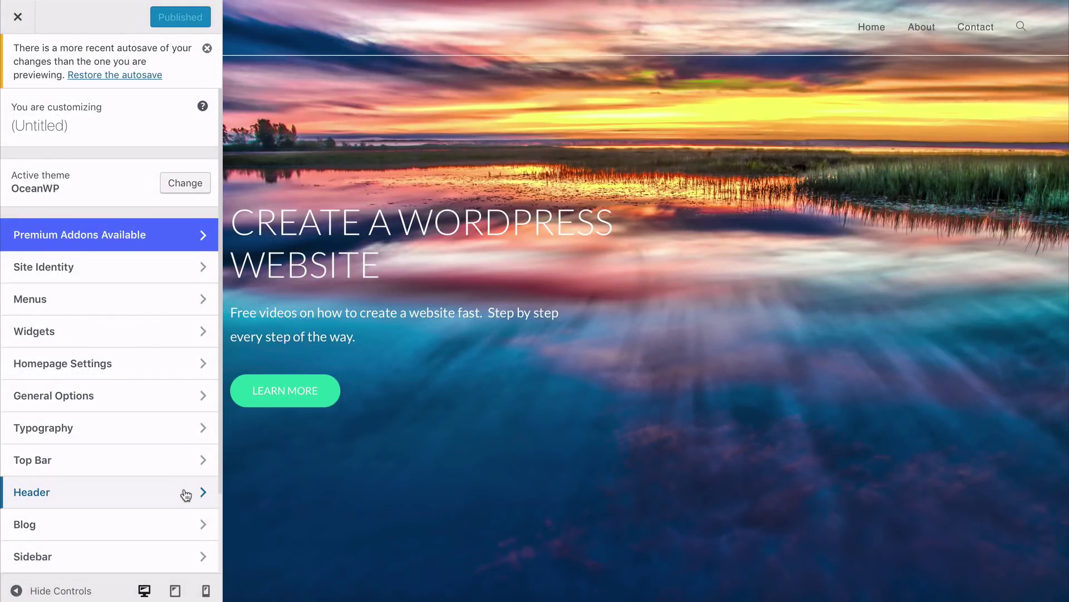
click(186, 495)
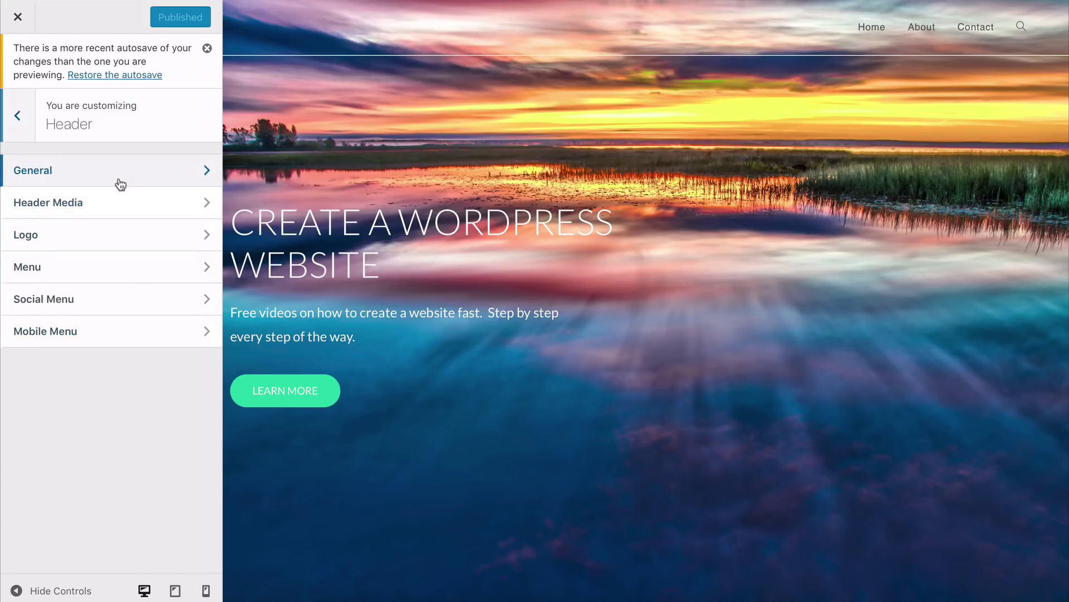
click(121, 184)
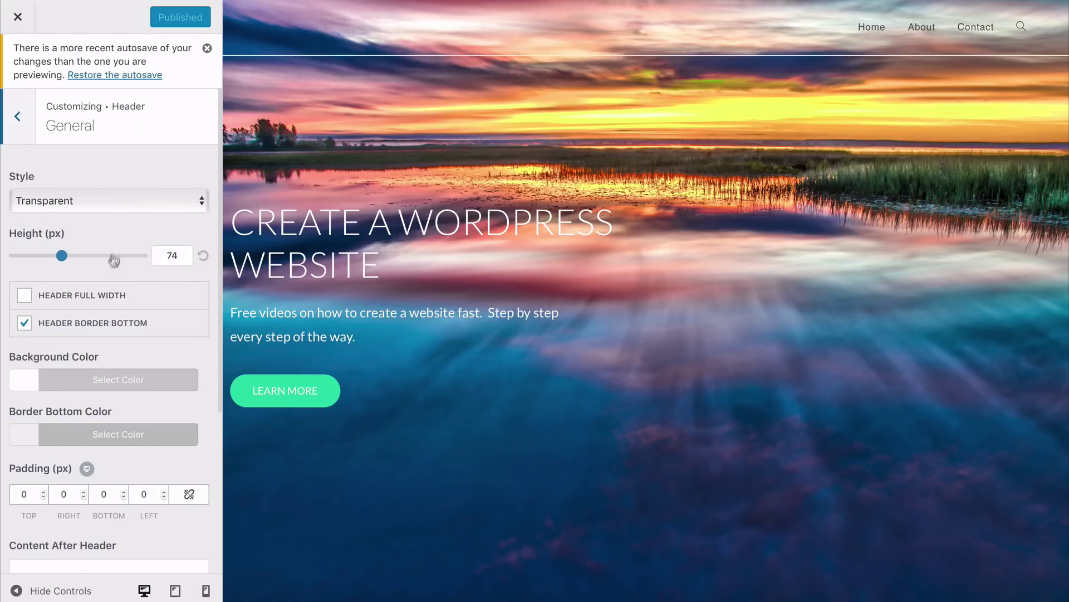
click(25, 324)
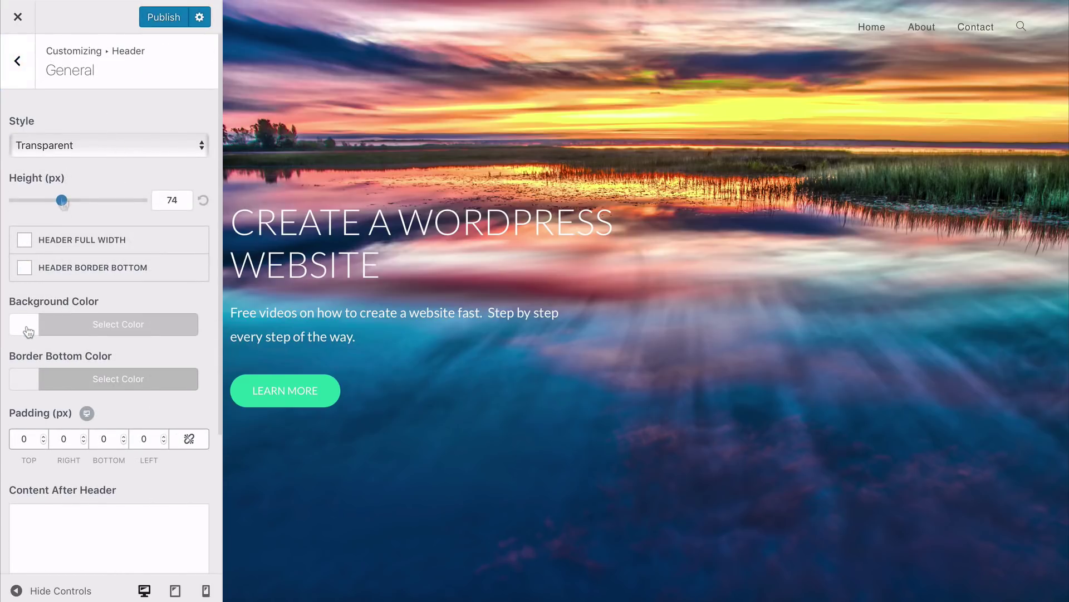
Step: Give the header menu links an Underline Up effect in green #27ddad
click(21, 65)
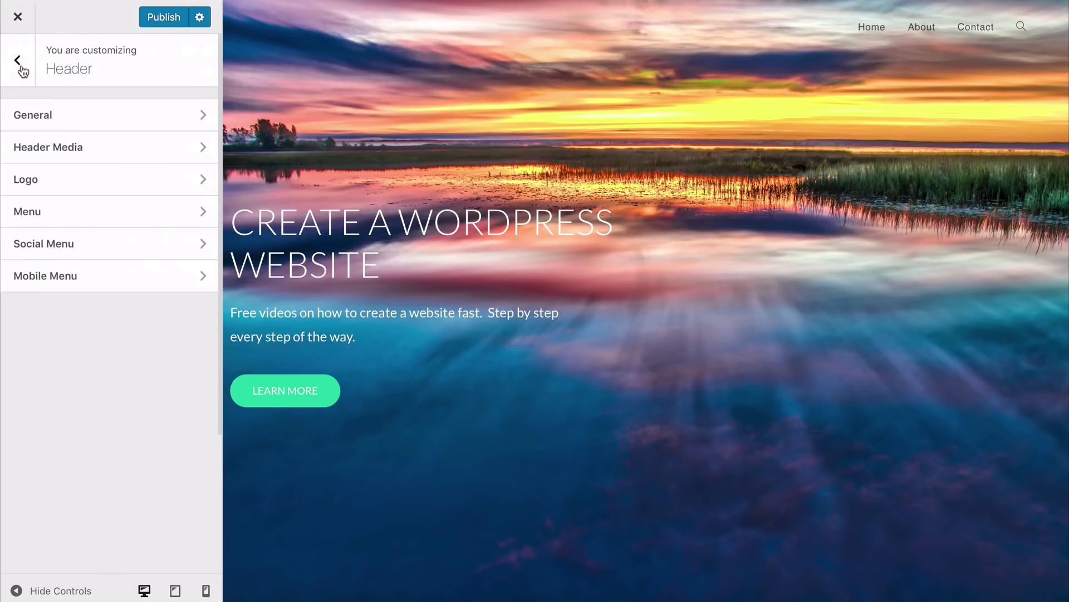
click(77, 217)
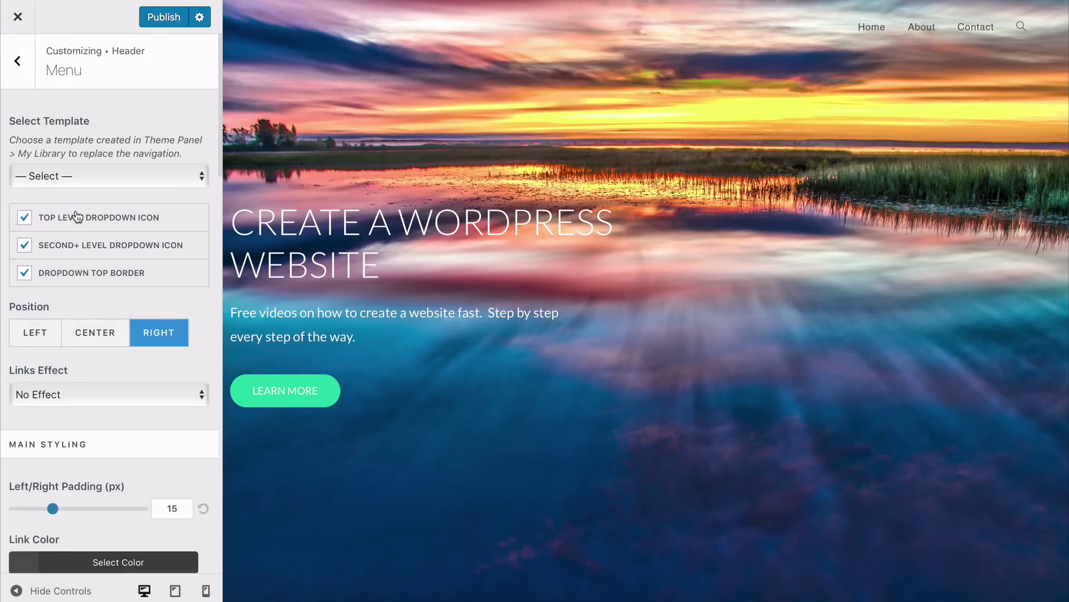
click(82, 395)
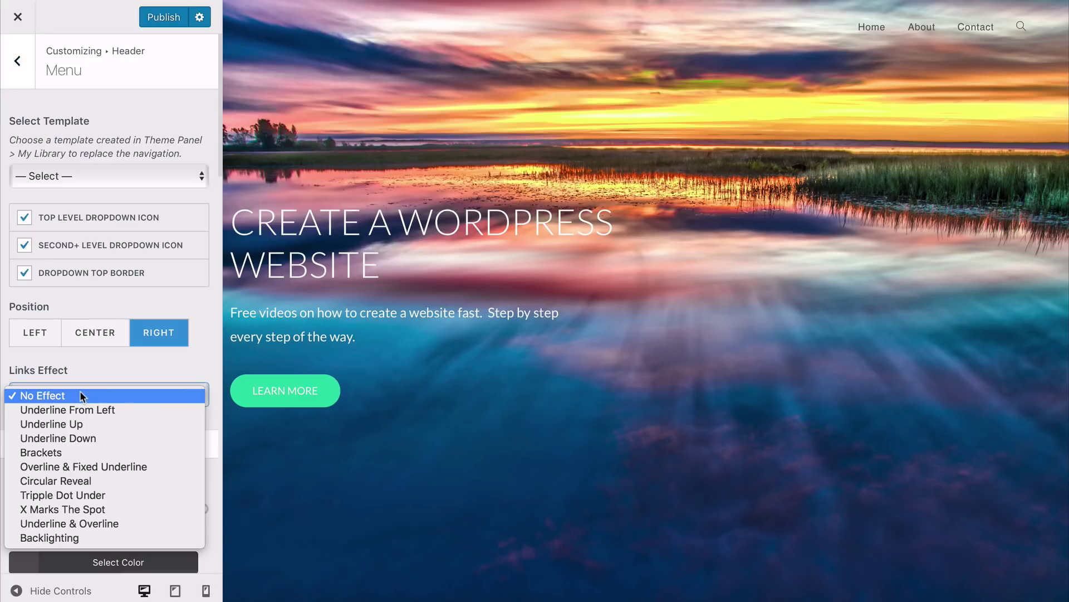
click(78, 424)
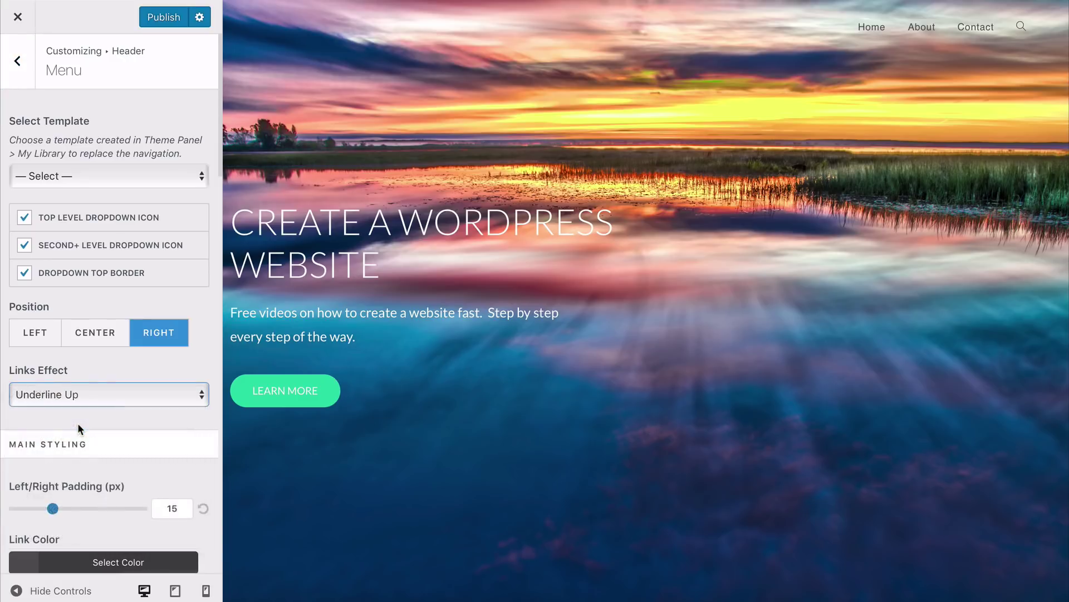
scroll(78, 424, down, 3)
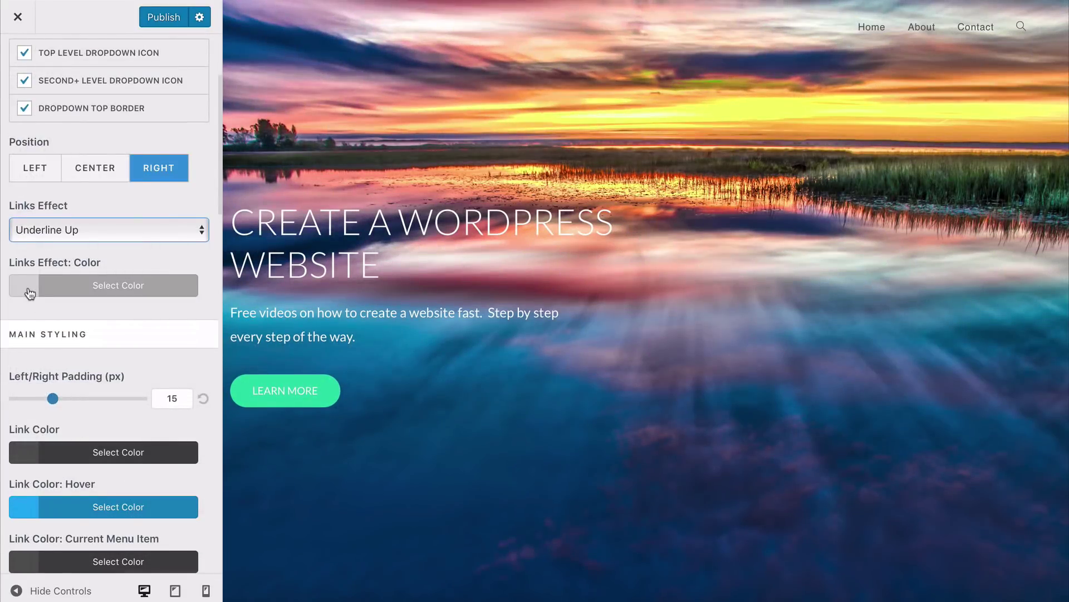
click(29, 290)
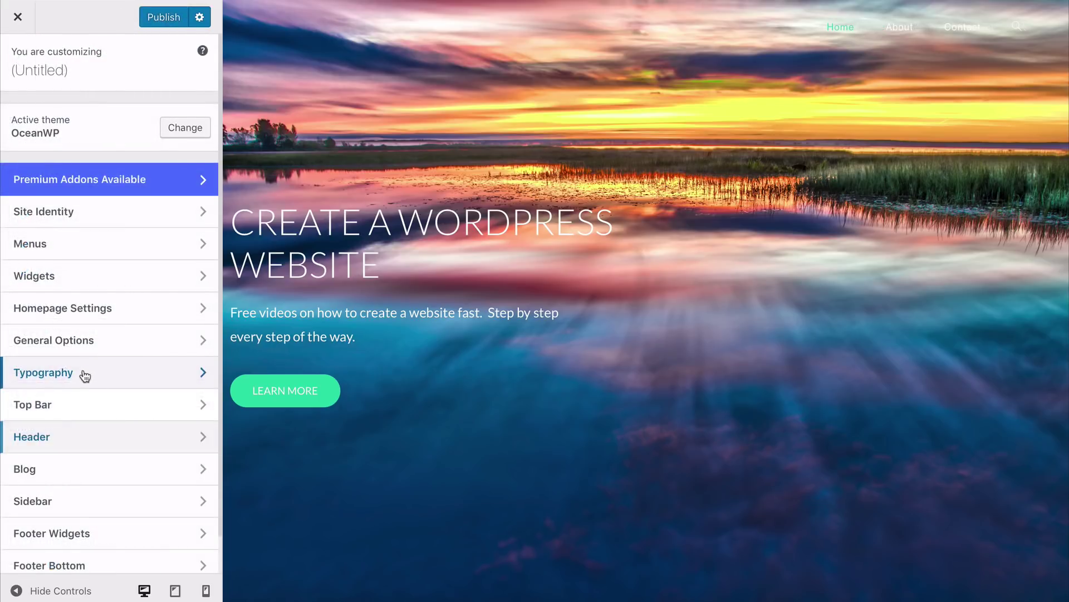
Step: Check the Main Menu typography: Lato font at 13px size
click(84, 373)
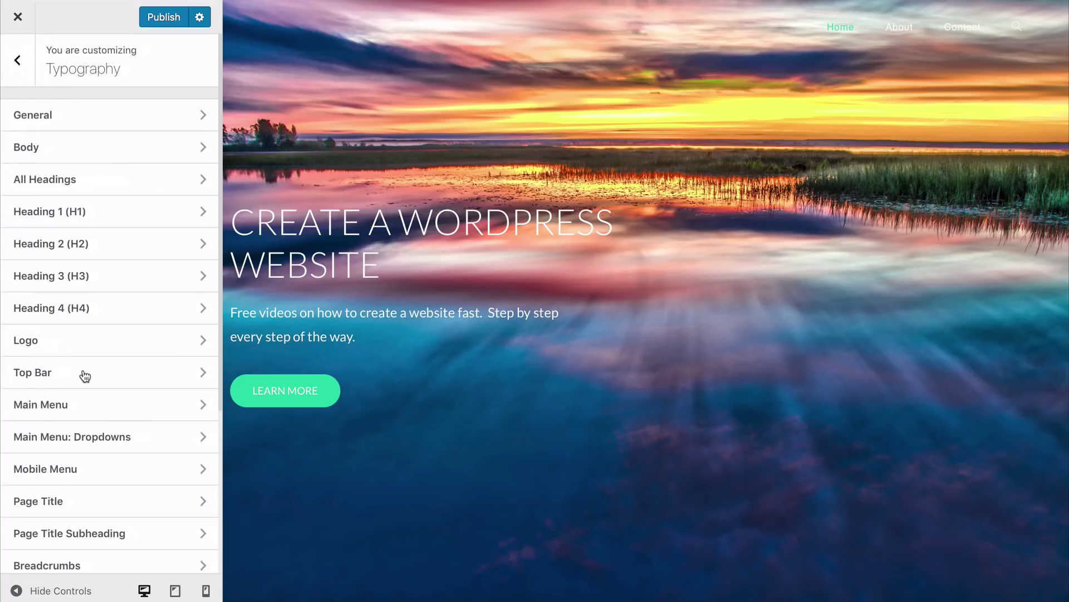
click(78, 411)
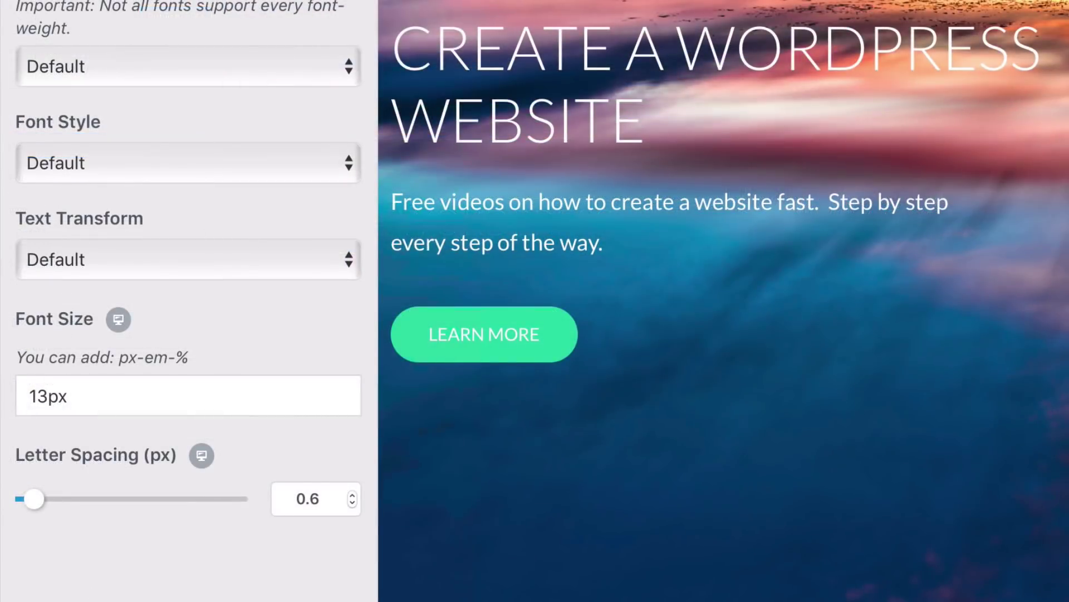
click(28, 427)
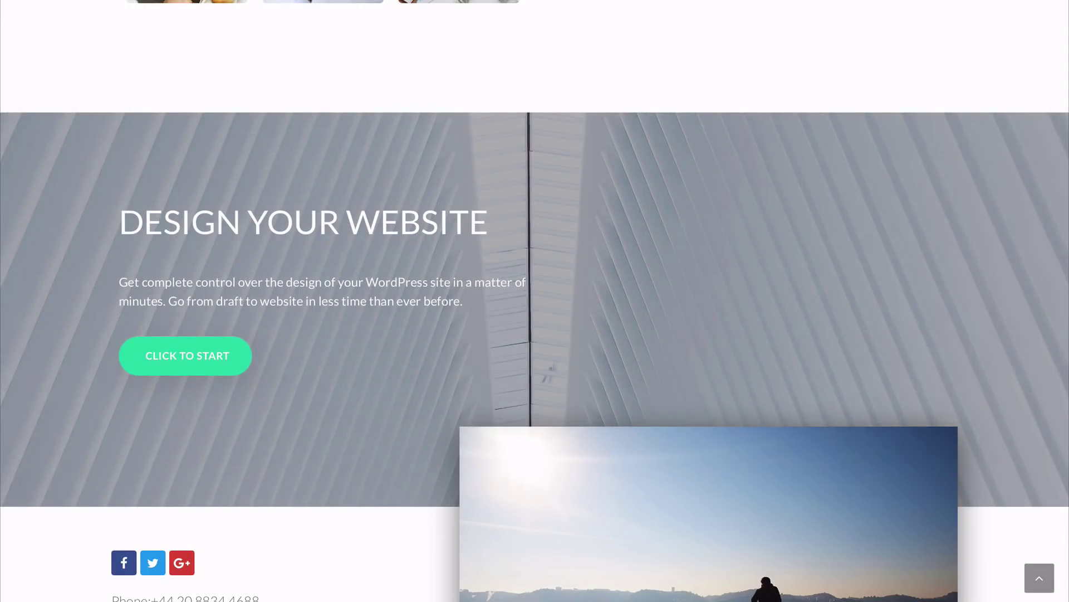
scroll(535, 301, up, 3)
Step: Scroll the live homepage back up to the header with its Home, About, Contact menu
scroll(535, 301, up, 4)
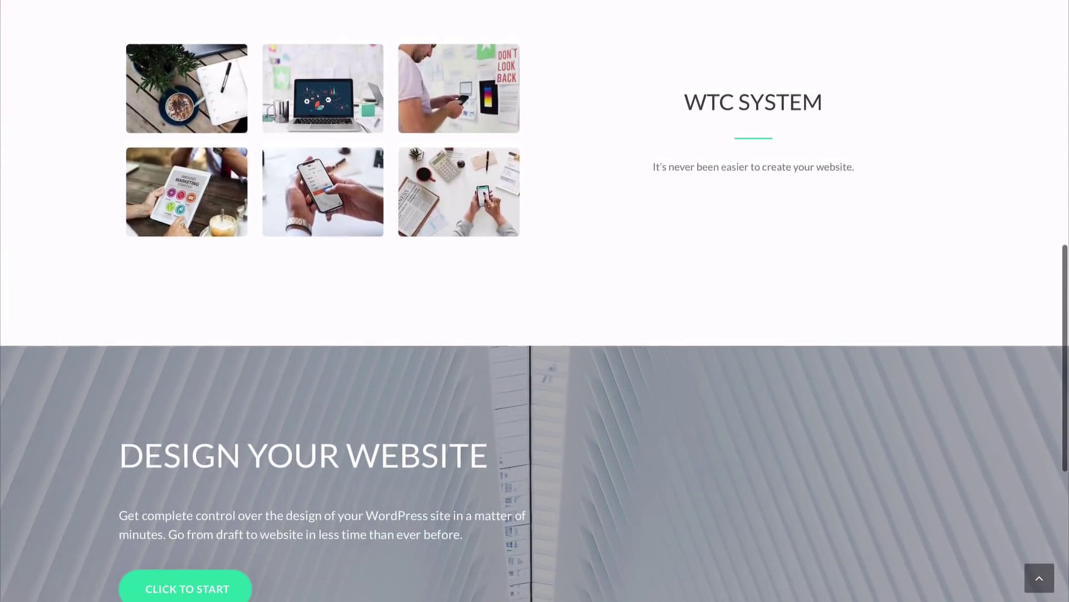
scroll(534, 301, up, 6)
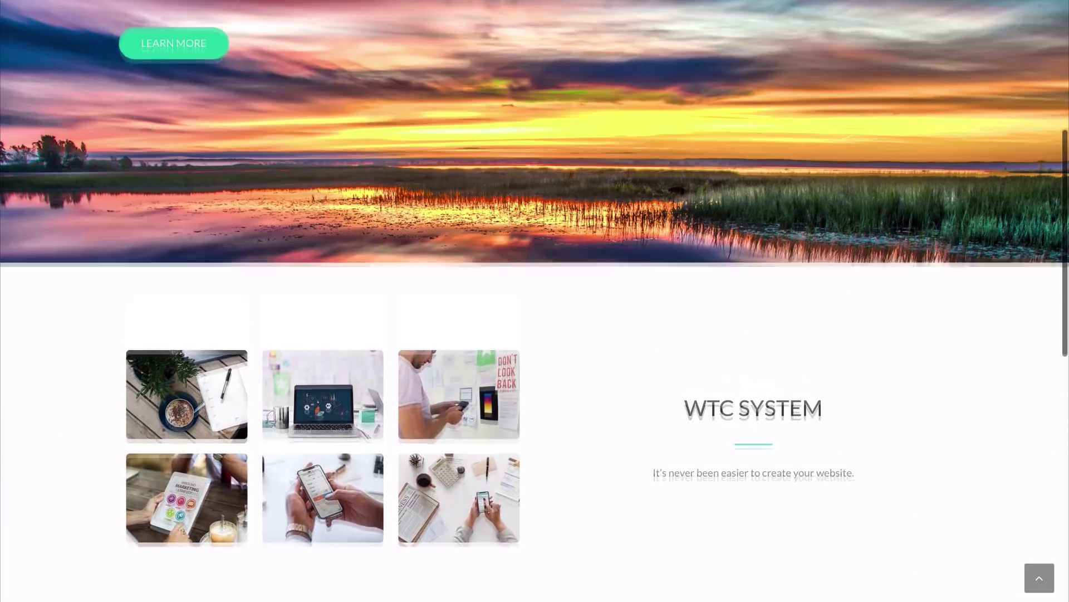
scroll(535, 300, up, 4)
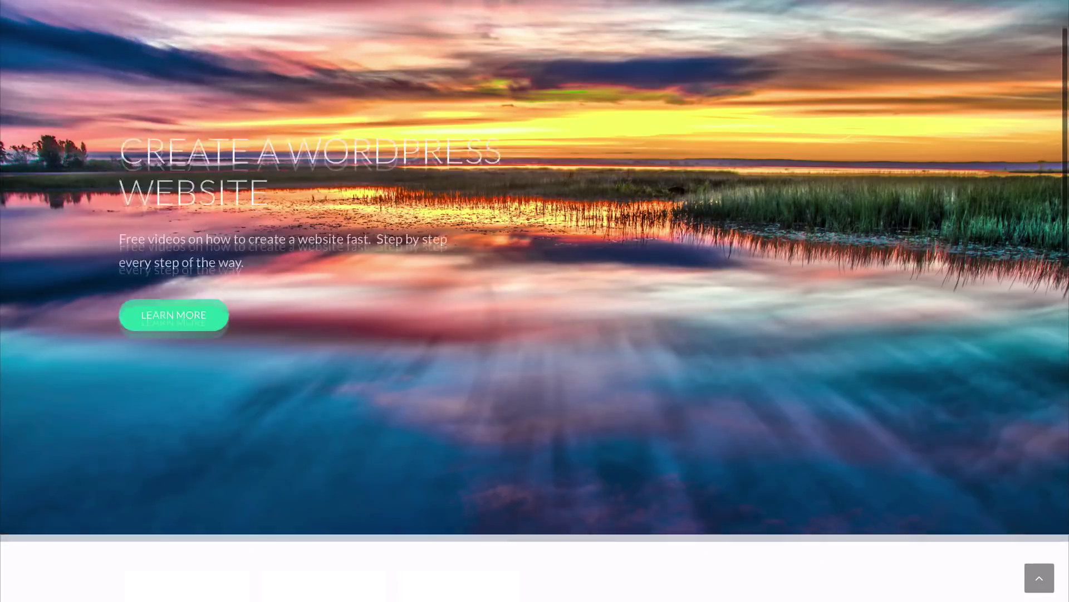